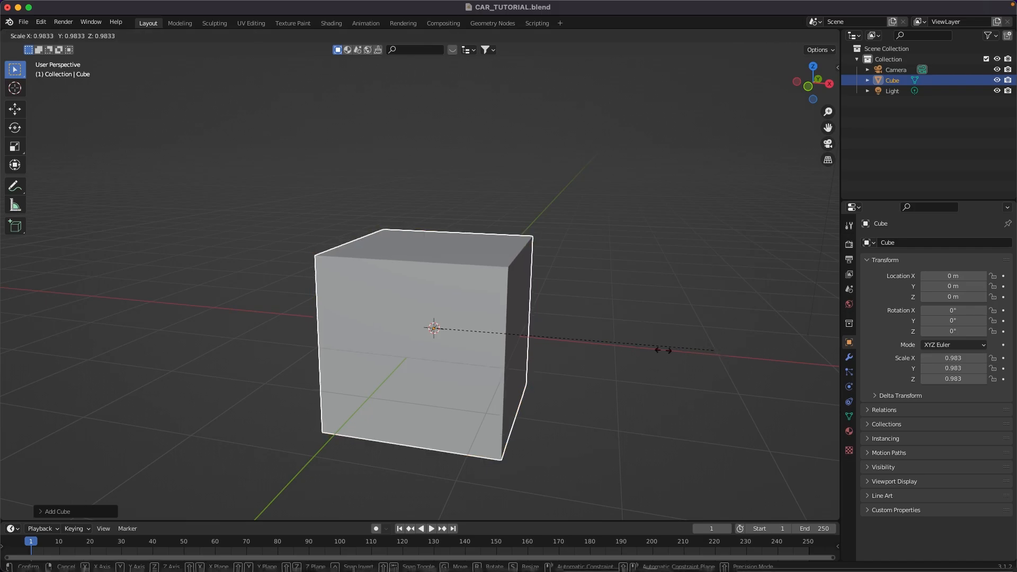
Scale the default cube down to about 0.44 and stretch it along X to about 6.5 to form a long beam.
click(560, 343)
key(x)
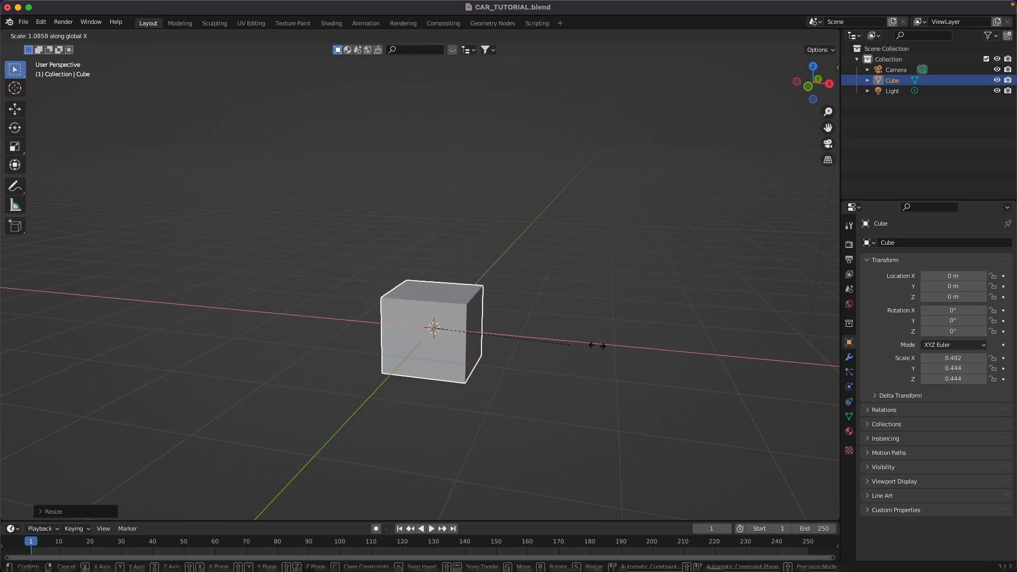
click(6, 328)
scroll(463, 174, down, 5)
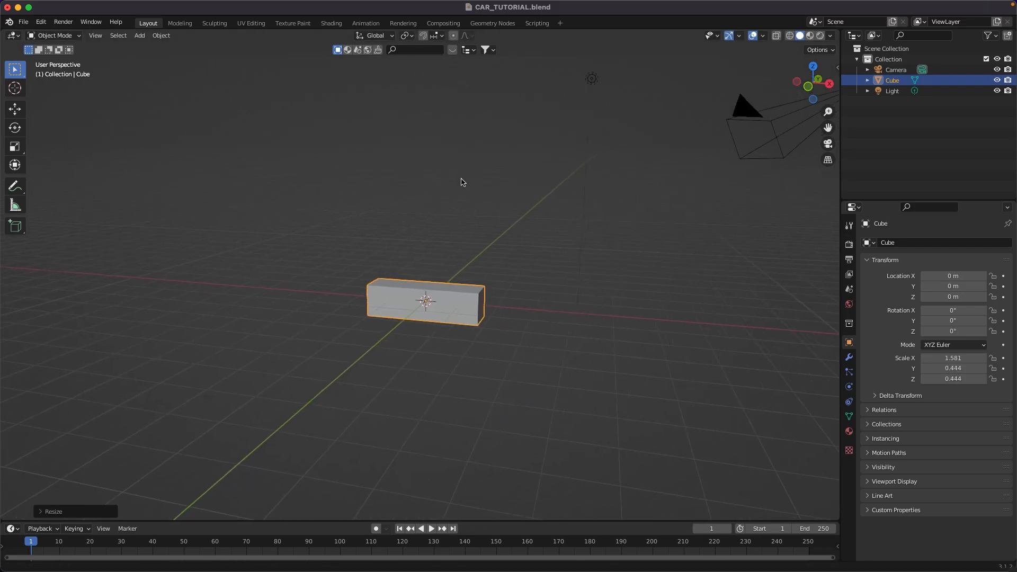
key(s)
key(x)
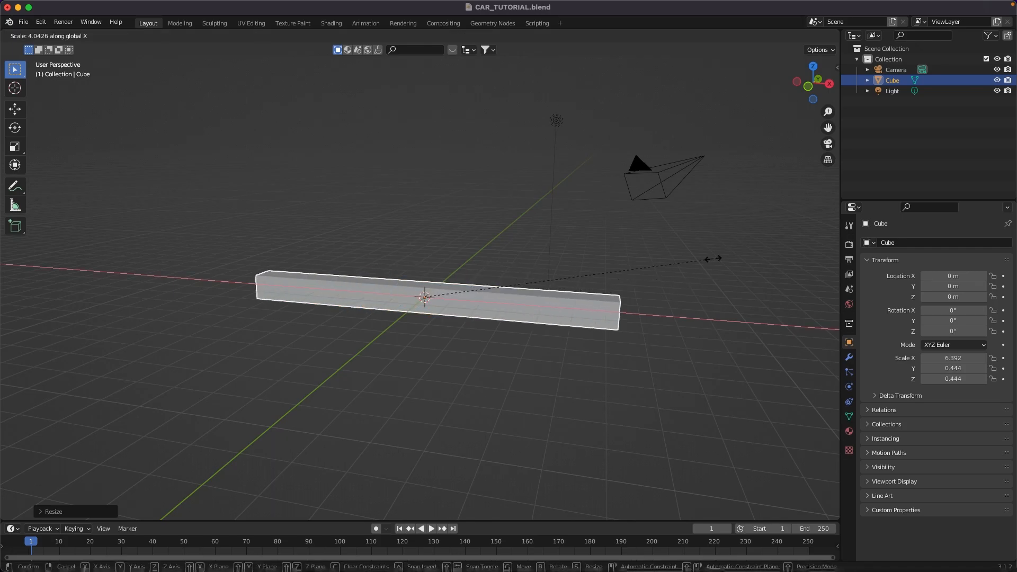
click(718, 258)
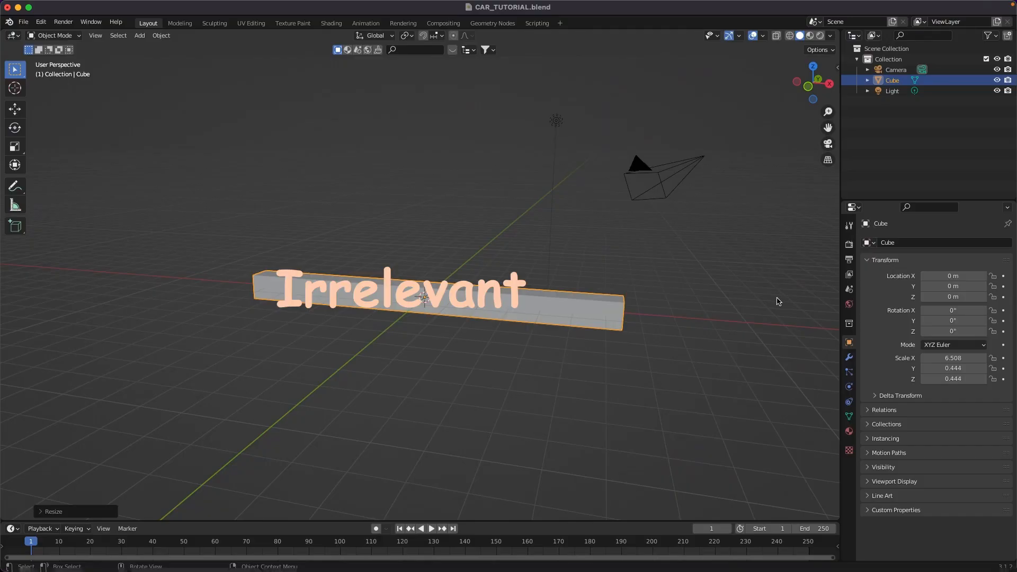
Shrink the beam and thin its cross-section in Y and Z, reaching scales of about 3.24 in X and 0.17 in Y and Z.
key(s)
click(578, 357)
key(s)
key(shift+x)
click(583, 295)
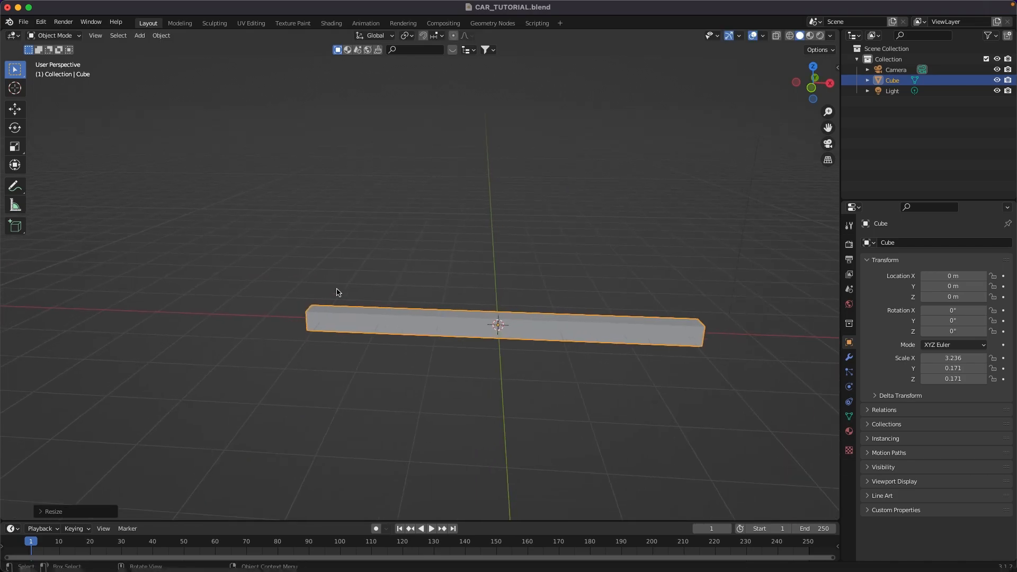
Make the beam an active rigid body with a mass of 2 kg and a Box collision shape.
click(850, 387)
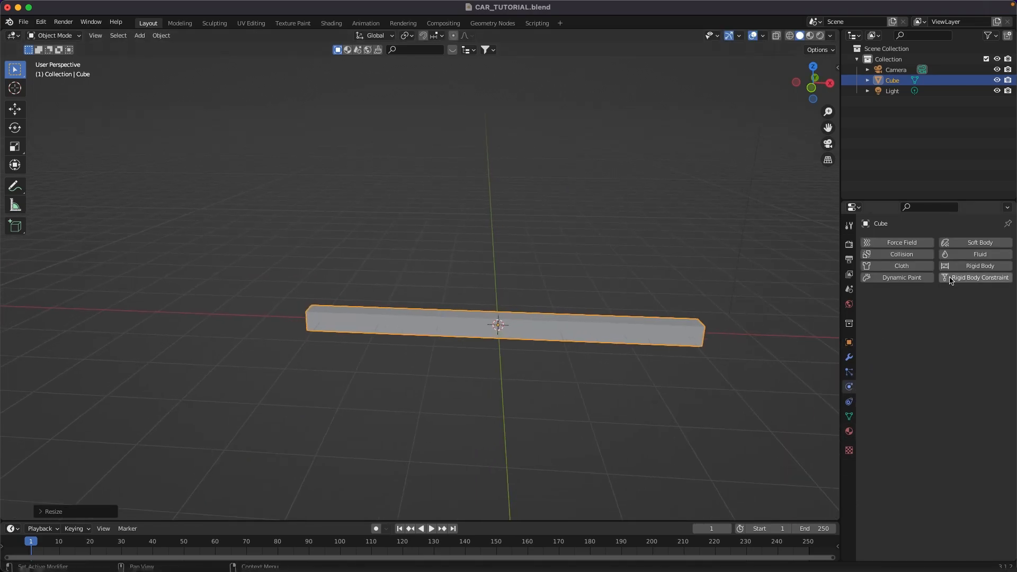
click(973, 266)
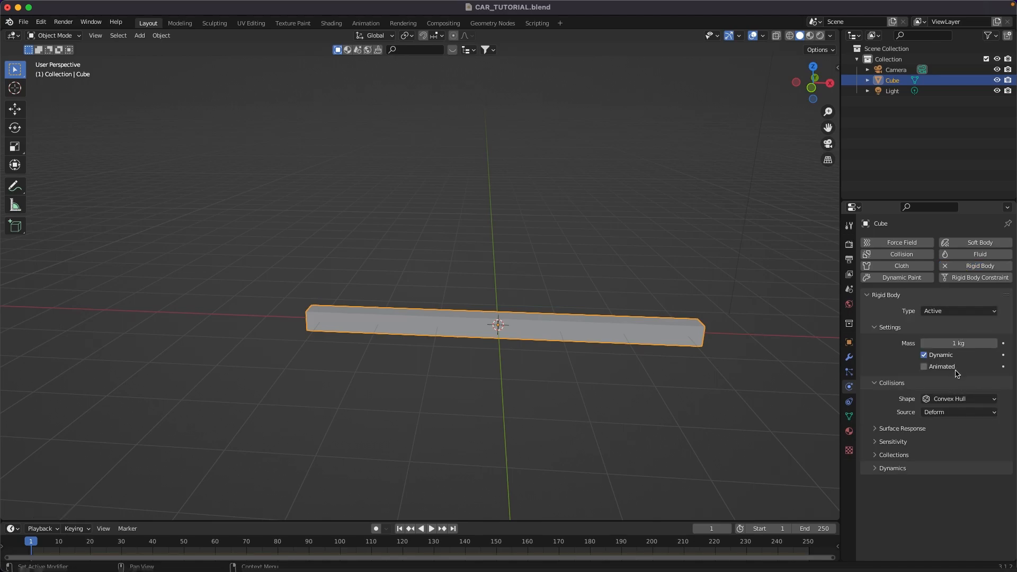
click(956, 344)
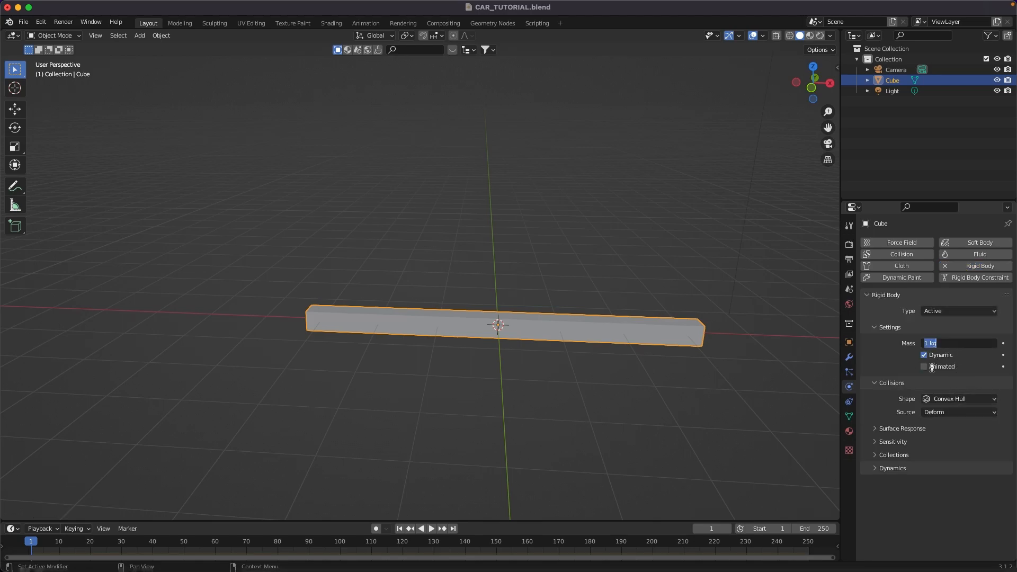
text(2)
key(Return)
click(945, 399)
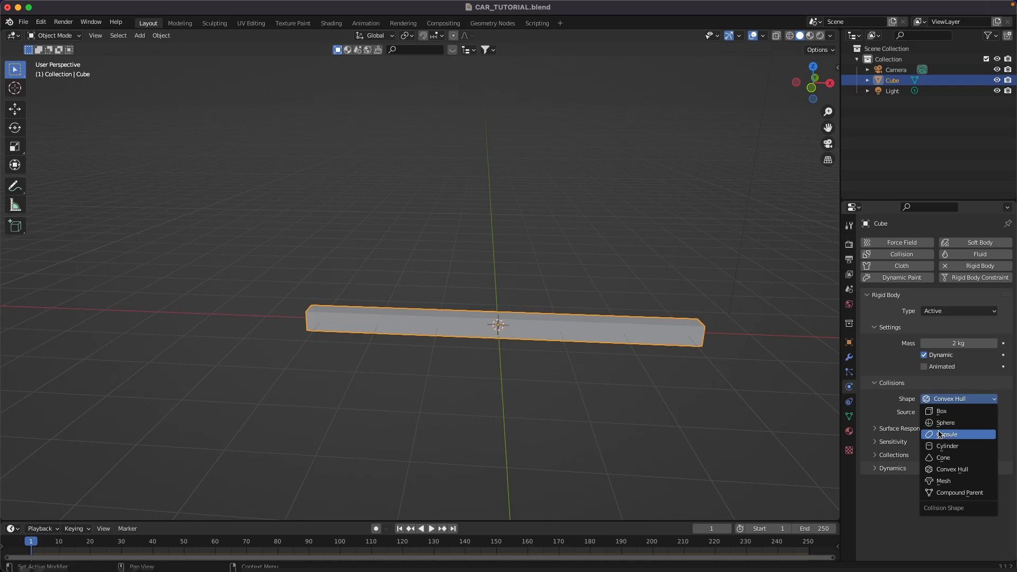
click(940, 411)
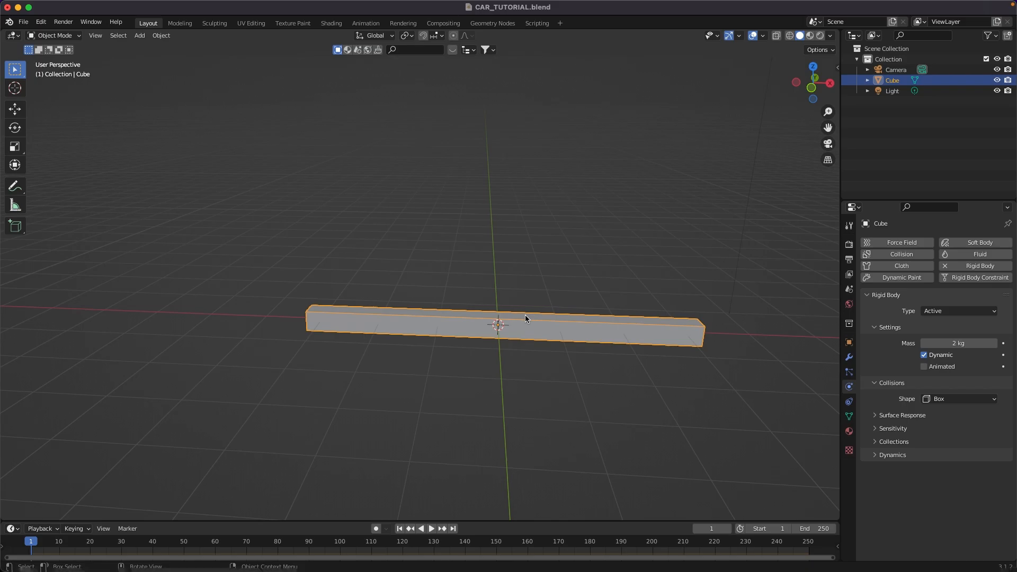
Add a second mesh cube at the beam's centre and scale it down to about 0.36.
middle_drag(516, 313, 595, 345)
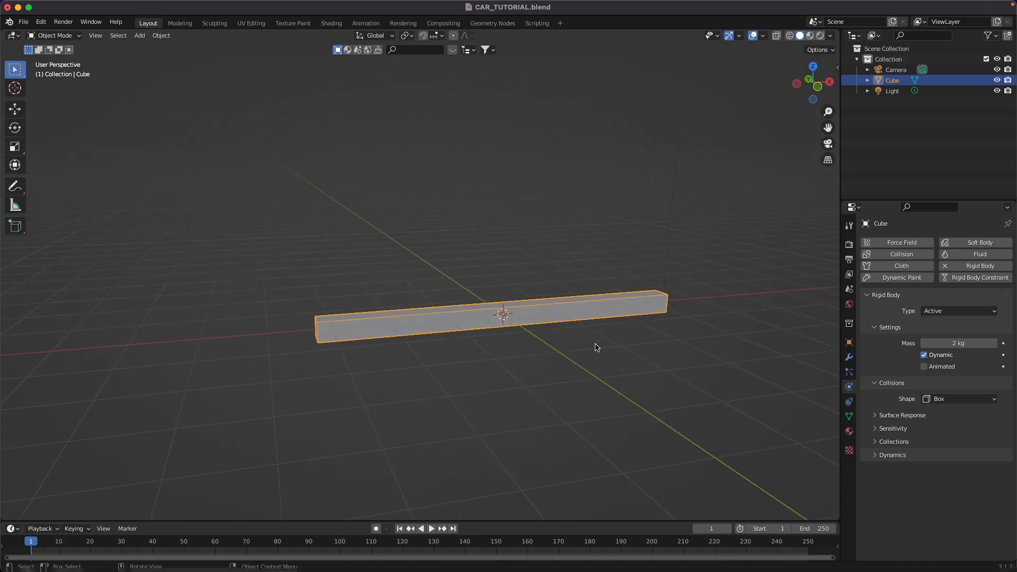
key(Tab)
middle_drag(402, 341, 561, 336)
key(Tab)
key(shift+a)
mouse_move(564, 334)
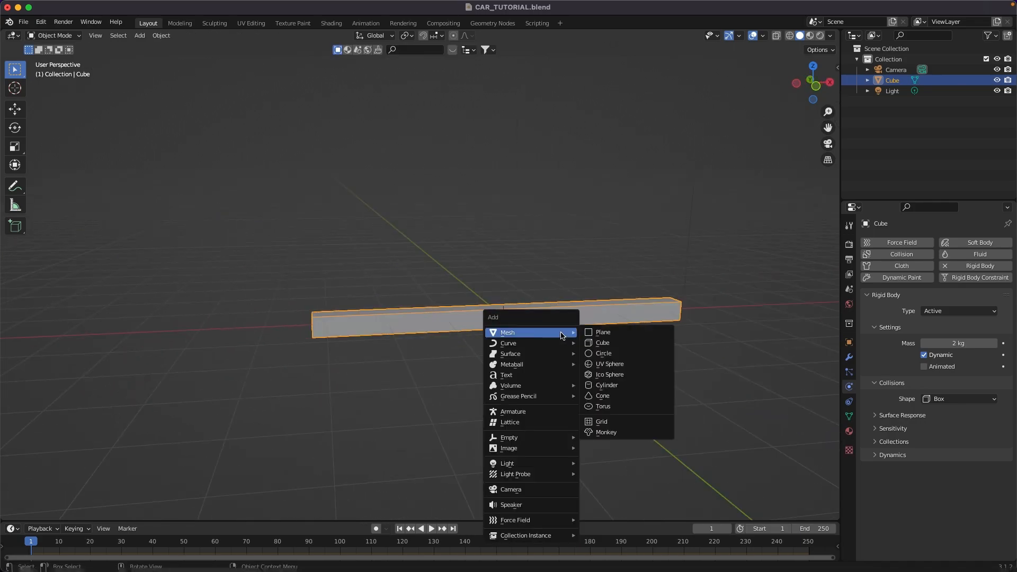
click(599, 342)
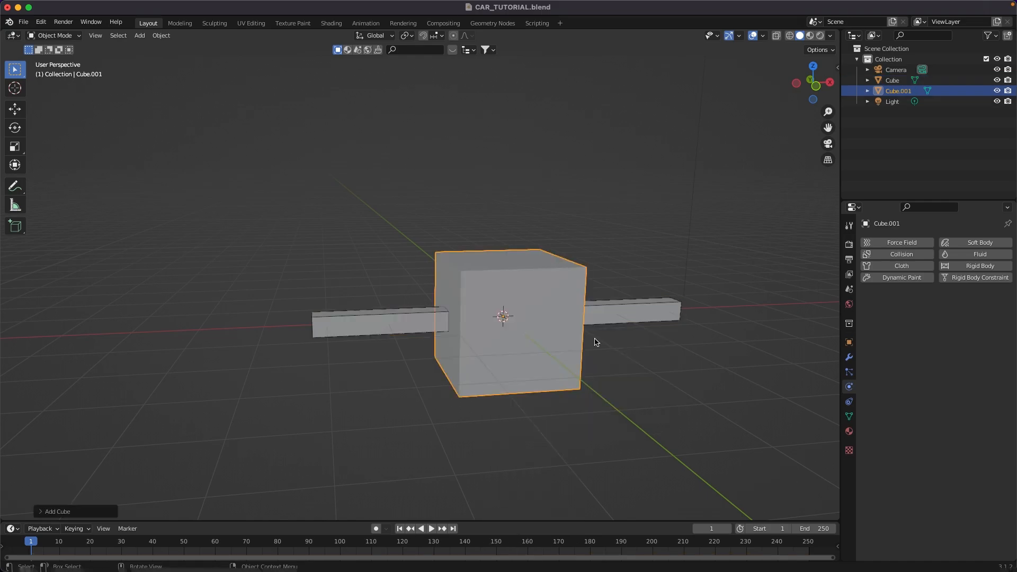
key(s)
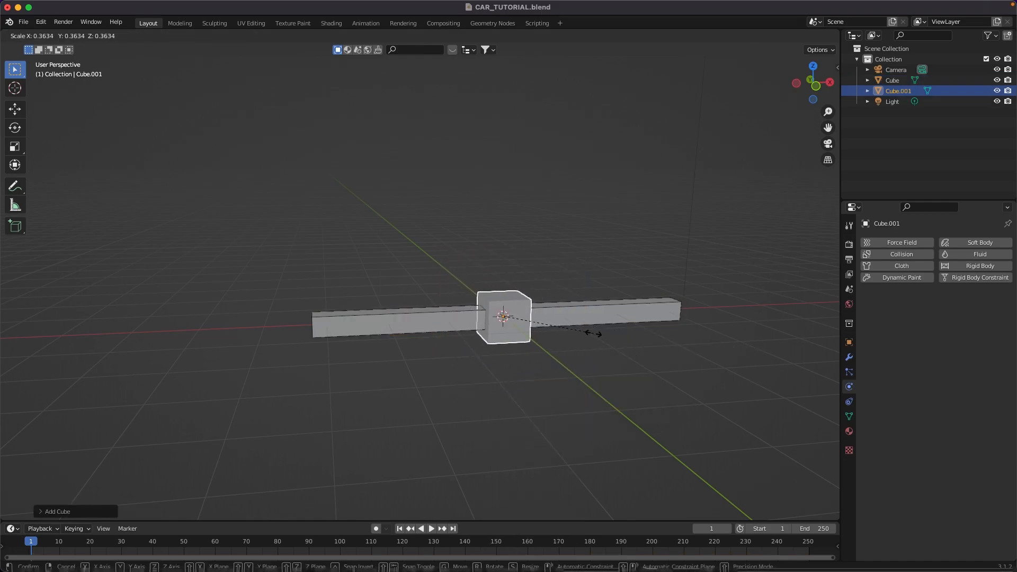
click(593, 335)
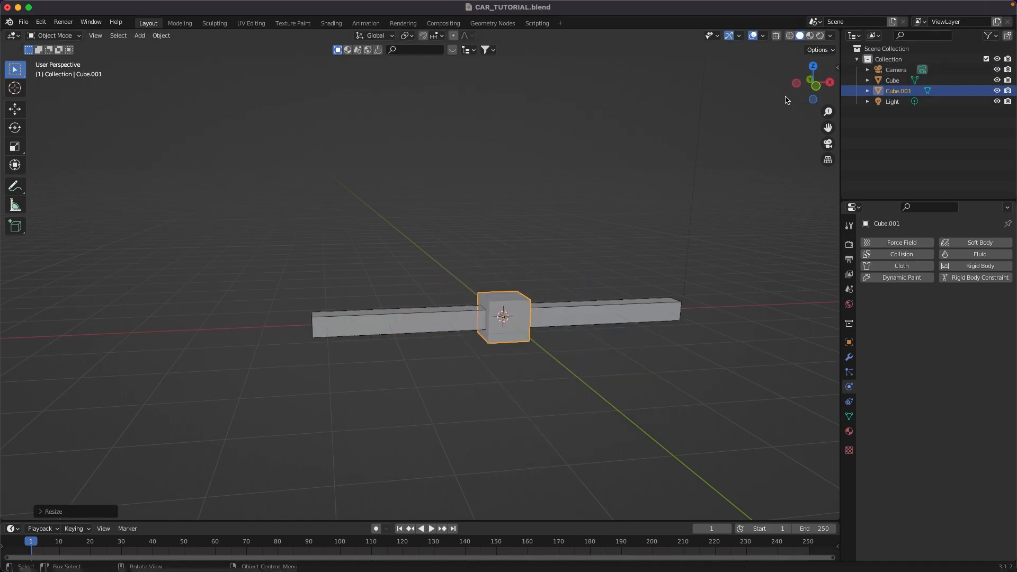
In front view, move the small cube about 3.742 m along negative X, just past the beam's end.
click(823, 90)
scroll(602, 216, up, 5)
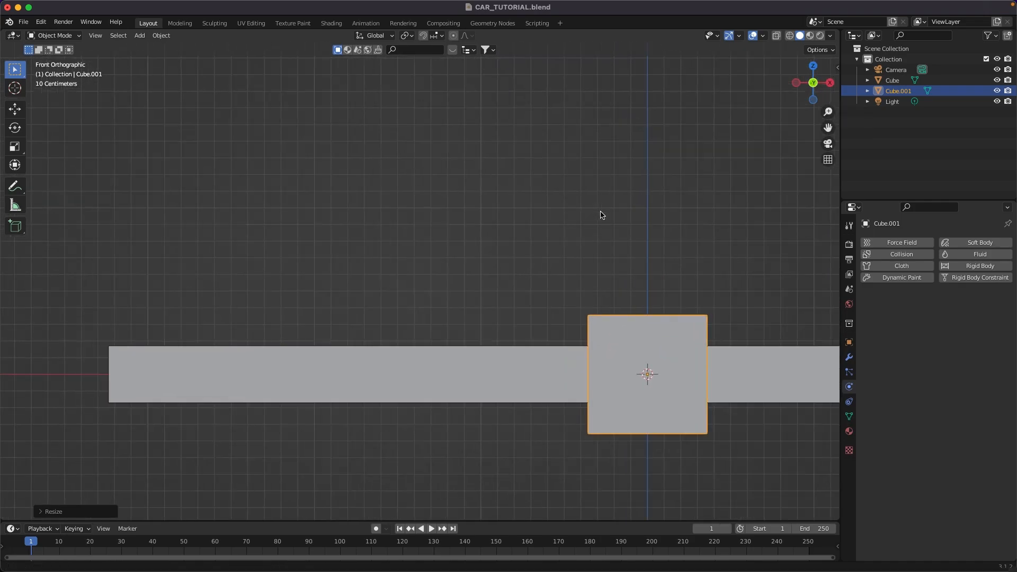
shift+middle_drag(417, 309, 634, 291)
key(g)
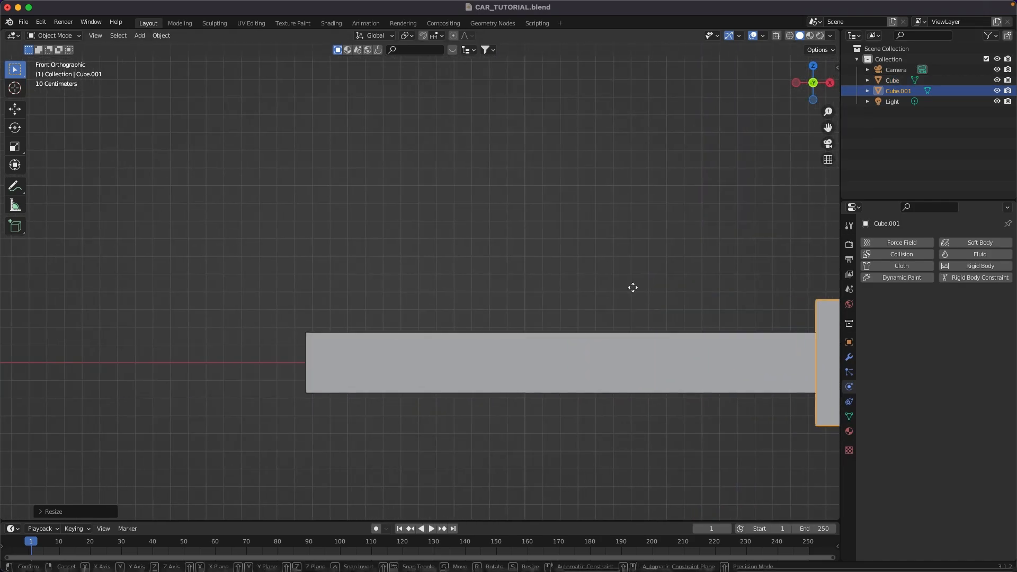
key(x)
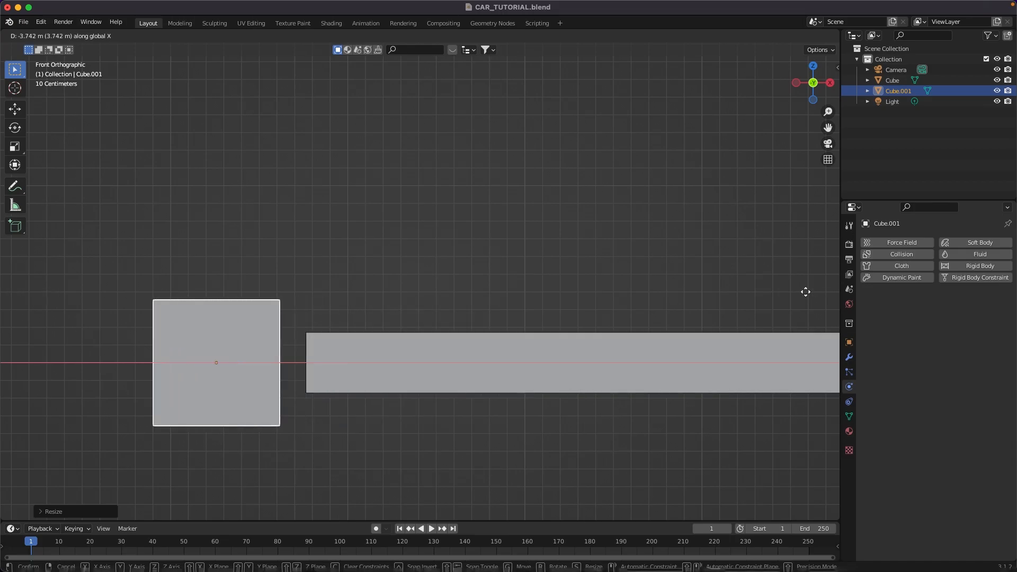
click(806, 292)
Scale the small cube at the beam's end down to about 0.287.
scroll(612, 357, down, 2)
scroll(611, 357, down, 3)
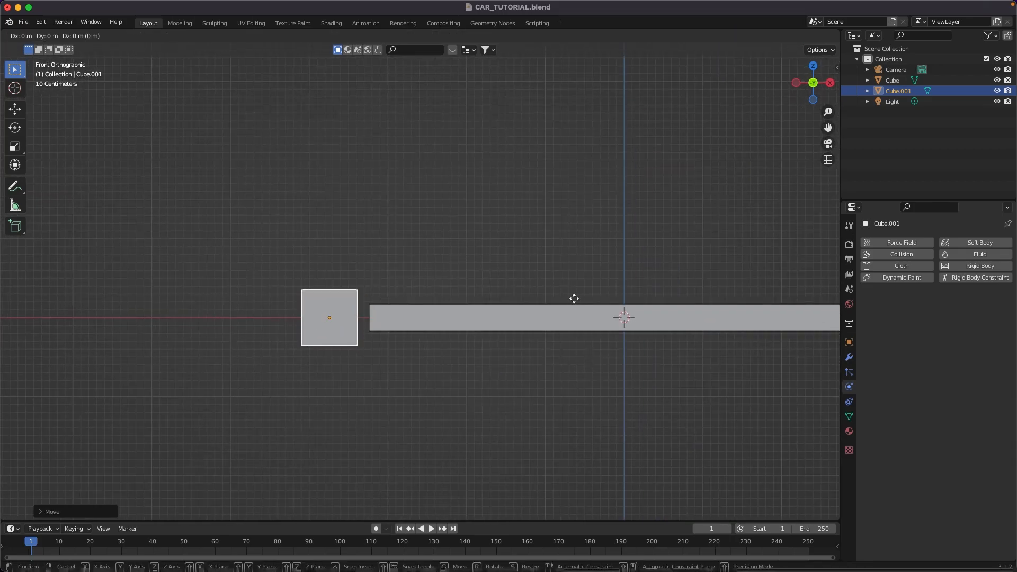
key(s)
click(545, 296)
Inset the front face of the small end cube in Edit Mode.
middle_drag(546, 295, 518, 494)
middle_drag(492, 412, 536, 352)
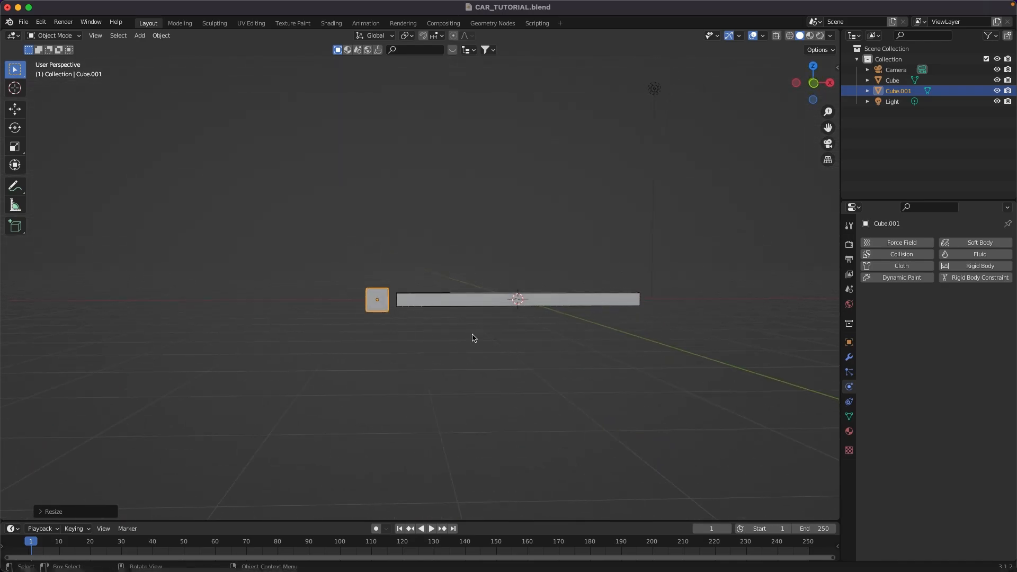
middle_drag(574, 318, 596, 336)
key(Tab)
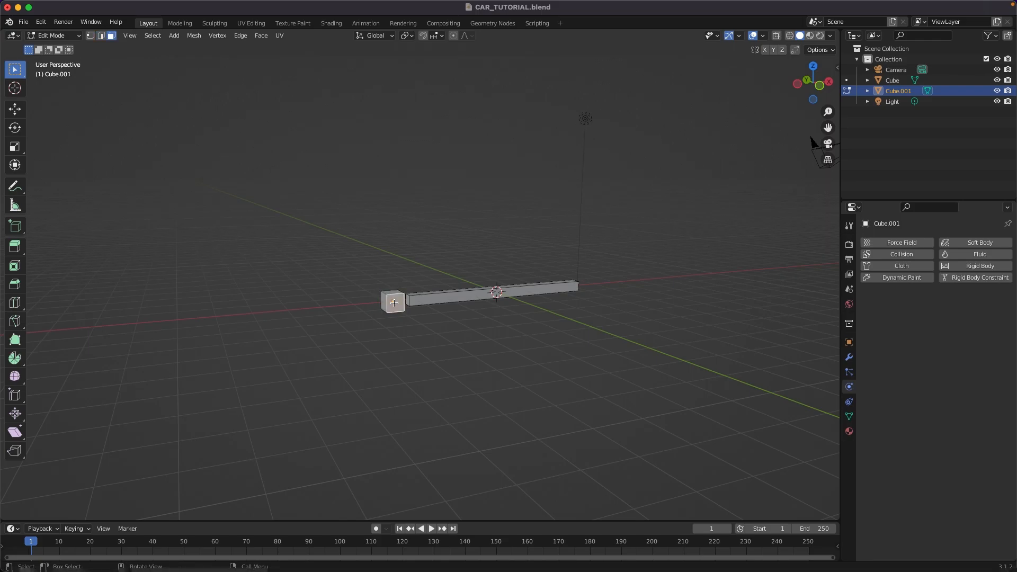
key(i)
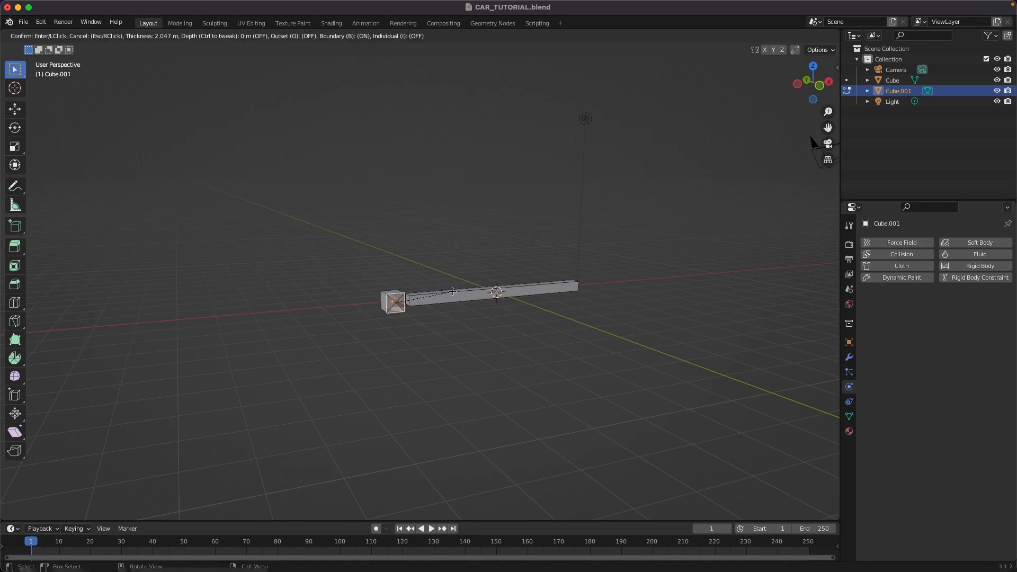
click(445, 291)
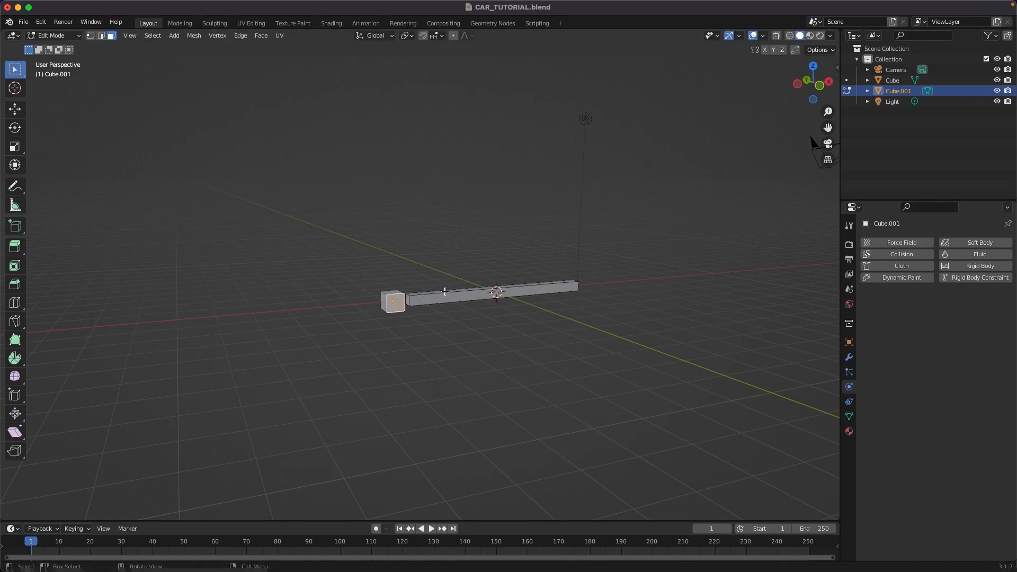
key(i)
click(442, 293)
Extrude the inset face outward along negative Y, making the end block about 1.16 m deep overall, and return to Object Mode.
scroll(472, 288, up, 1)
key(e)
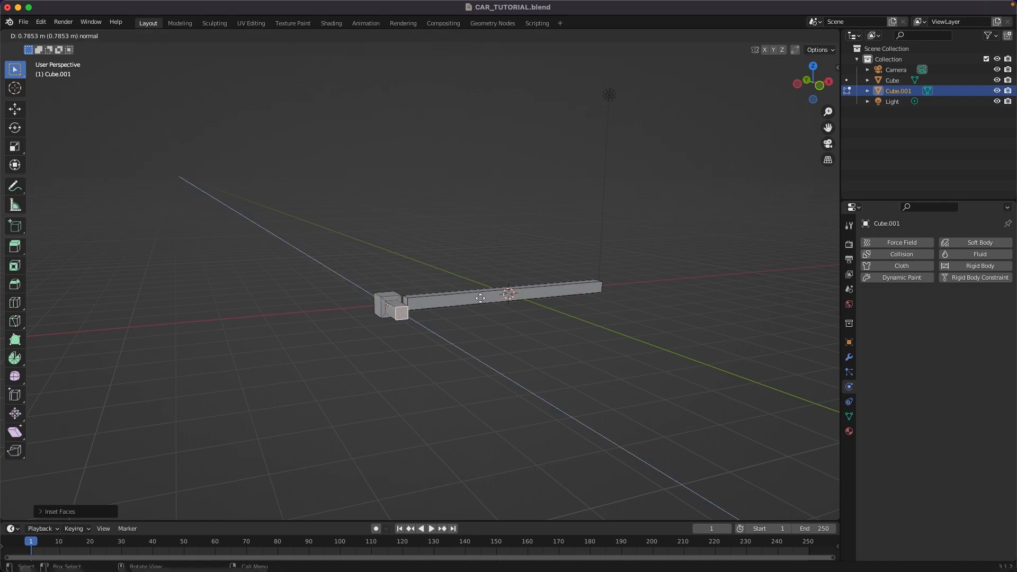
click(479, 297)
middle_drag(480, 296, 544, 349)
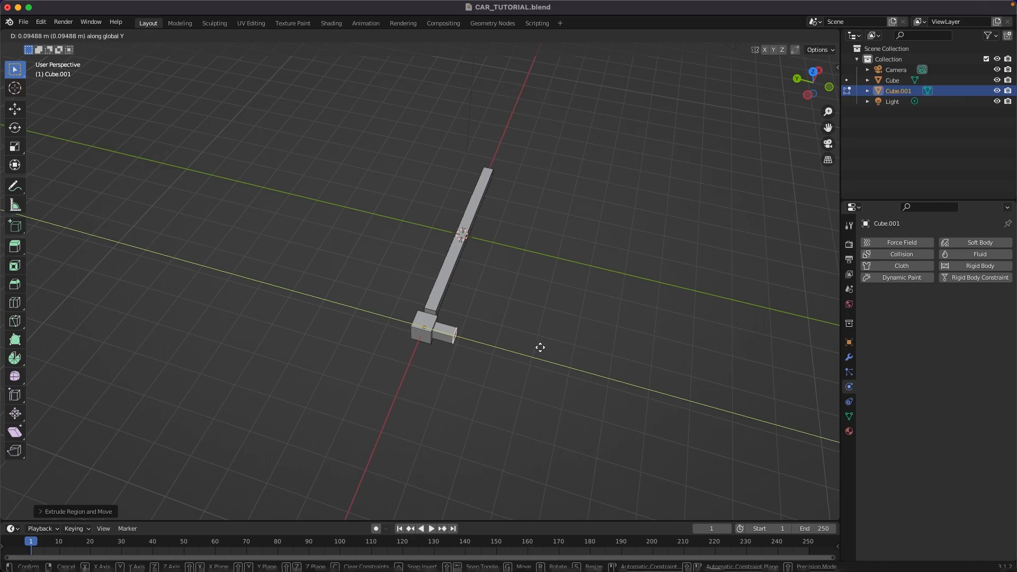
key(Tab)
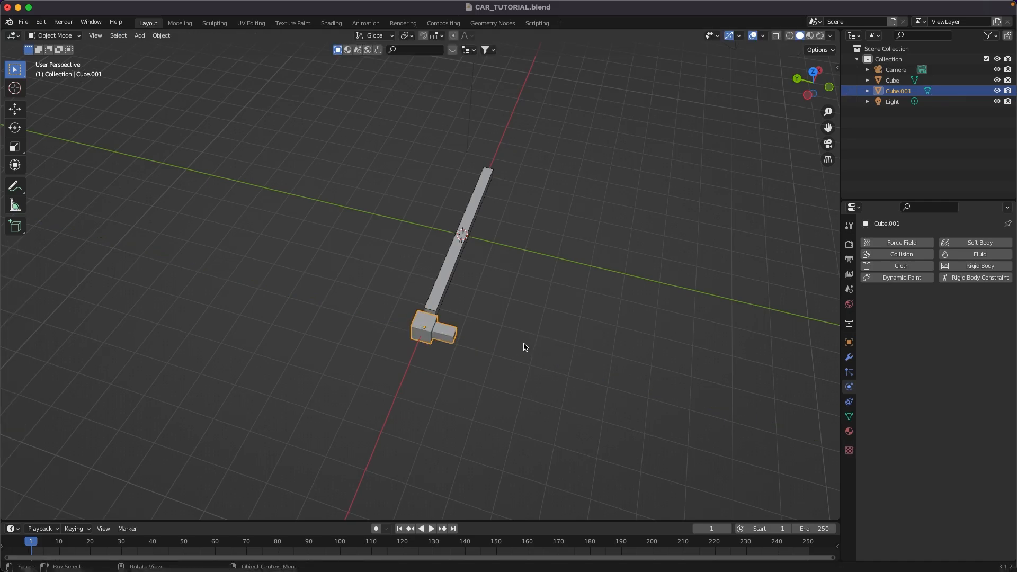
Set the end block's origin to its geometry and make the block an active rigid body.
right_click(524, 347)
mouse_move(526, 381)
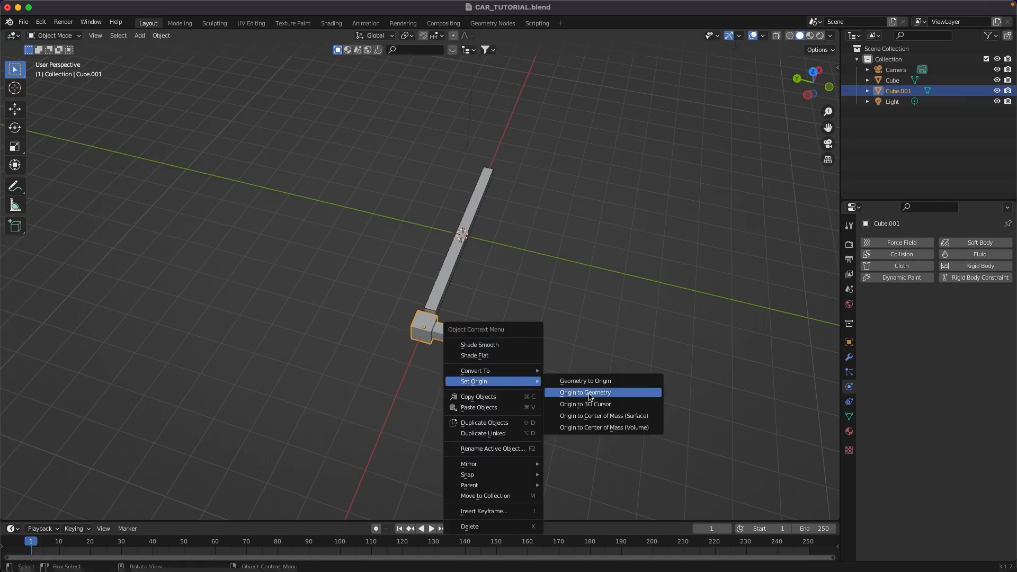
click(590, 396)
middle_drag(588, 398, 533, 370)
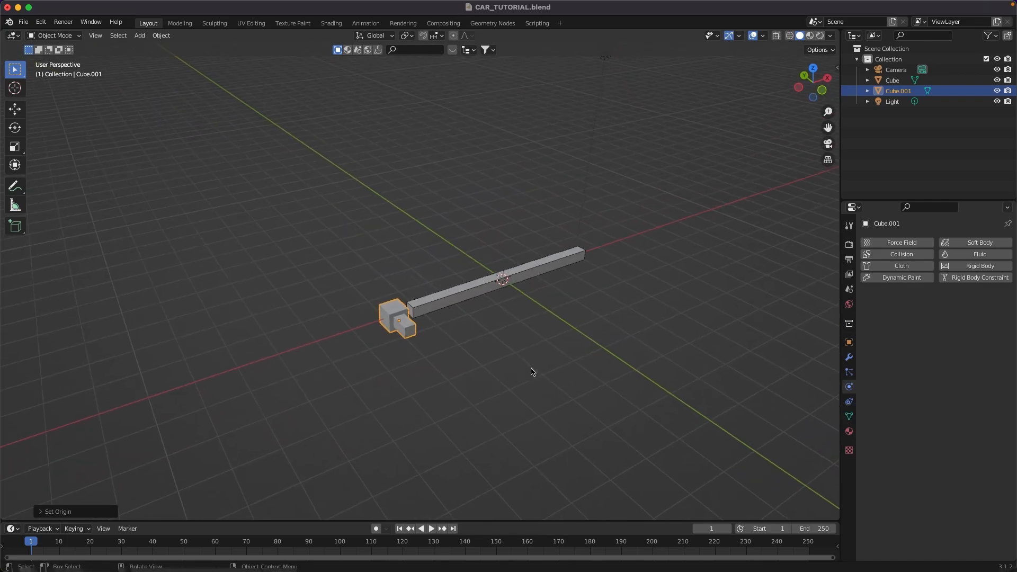
middle_drag(513, 363, 459, 310)
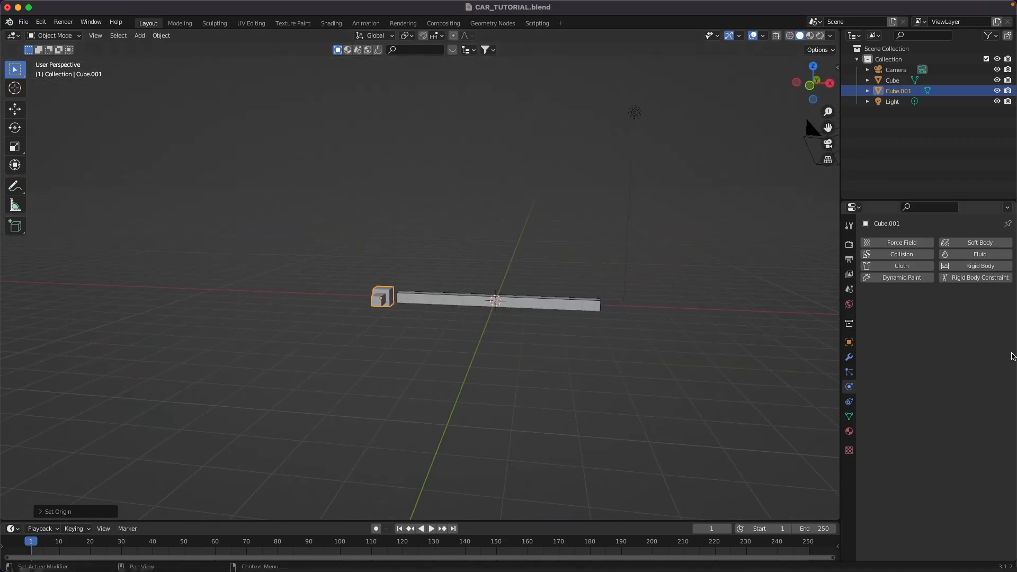
click(979, 266)
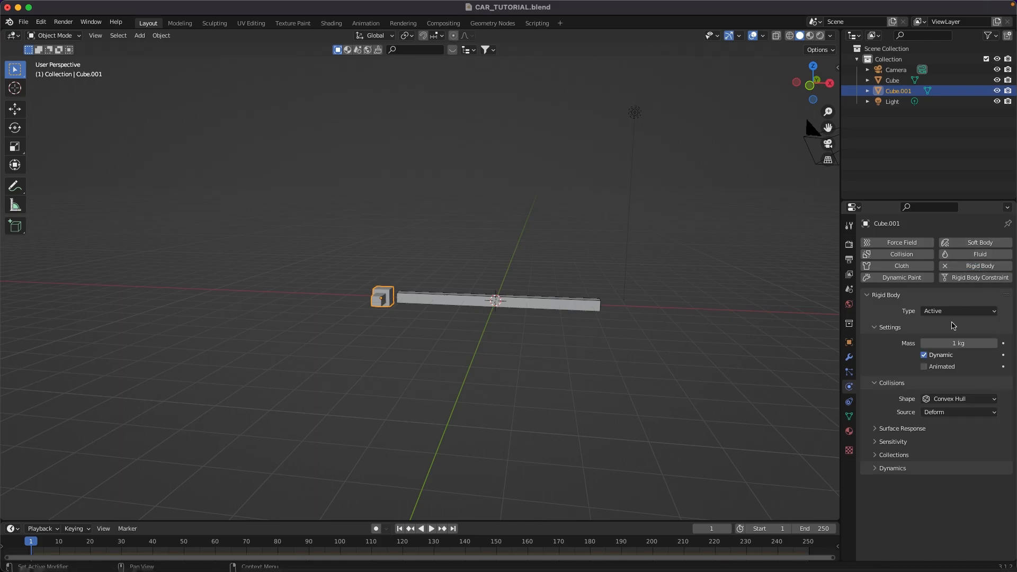
Duplicate the end block in place and set the copy's X location to 3.742 m at the beam's opposite end.
middle_drag(136, 324, 163, 350)
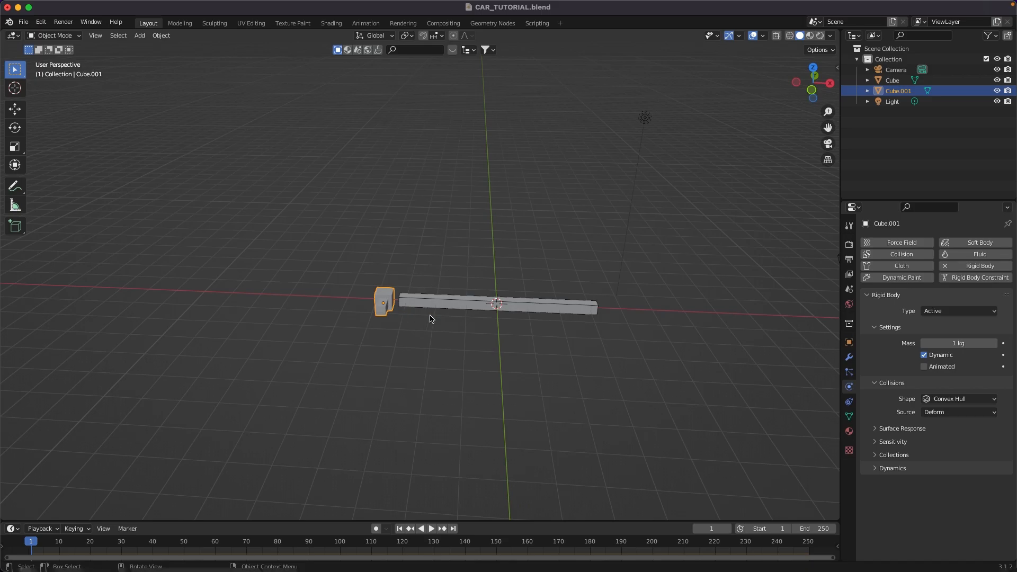
key(shift+d)
right_click(477, 340)
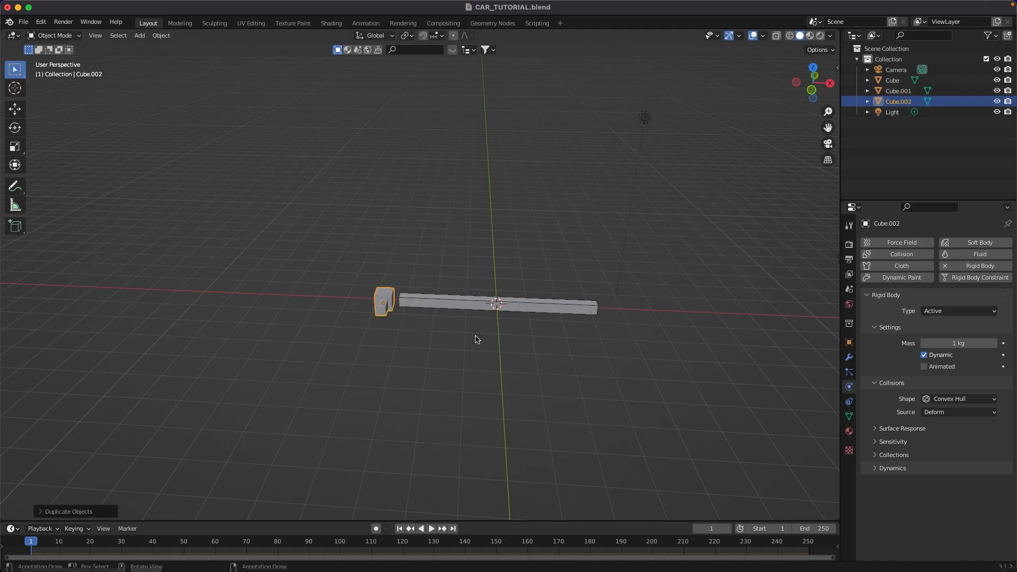
key(n)
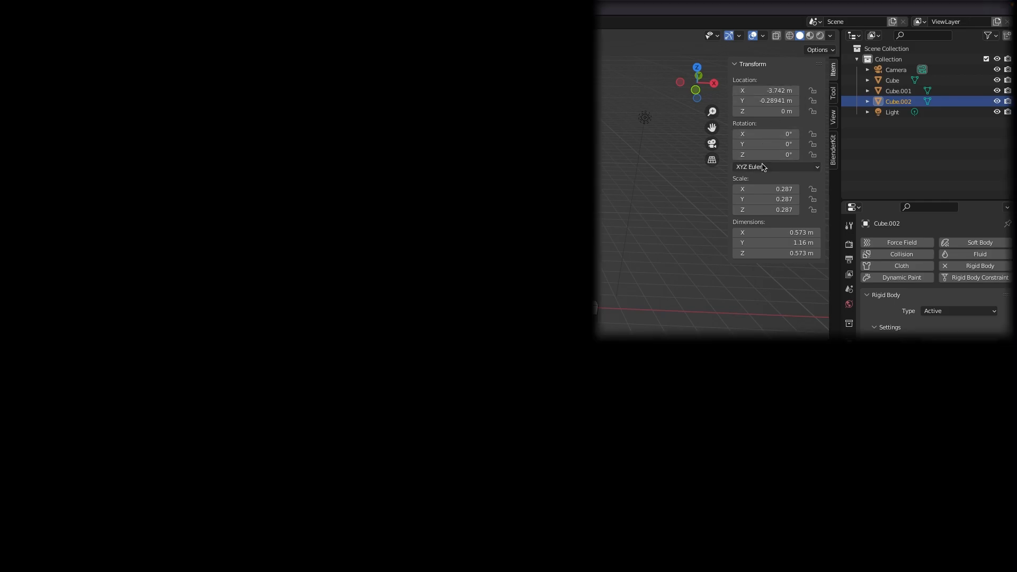
click(773, 90)
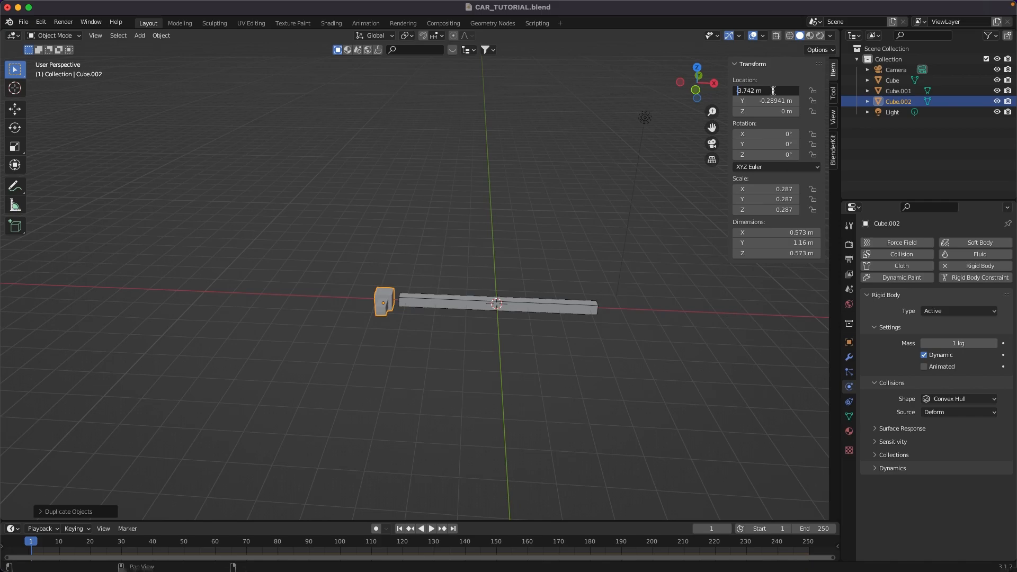
key(Return)
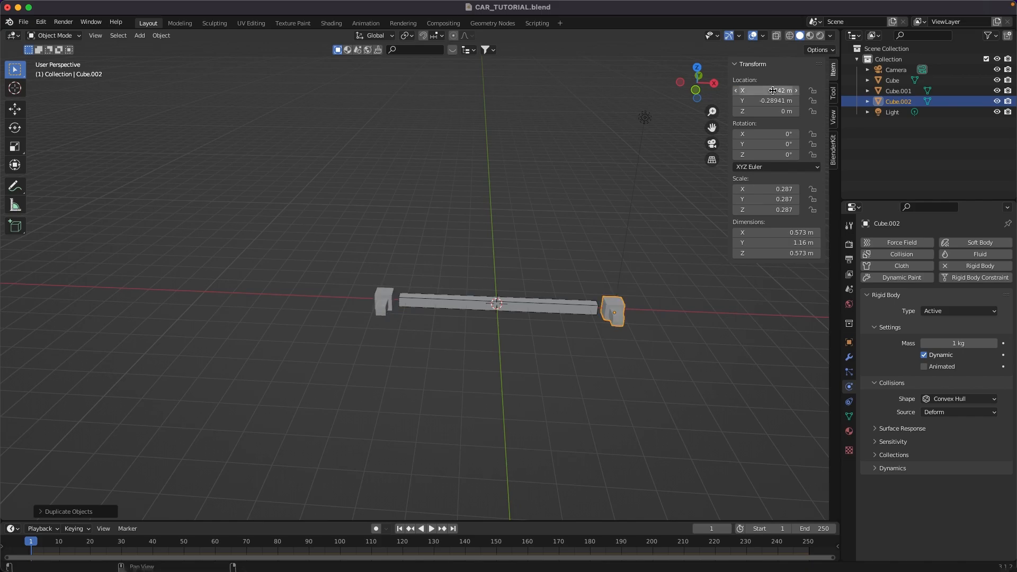
Duplicate the long axle beam and place the copy about 0.68 m away along negative Y.
middle_drag(541, 263, 510, 270)
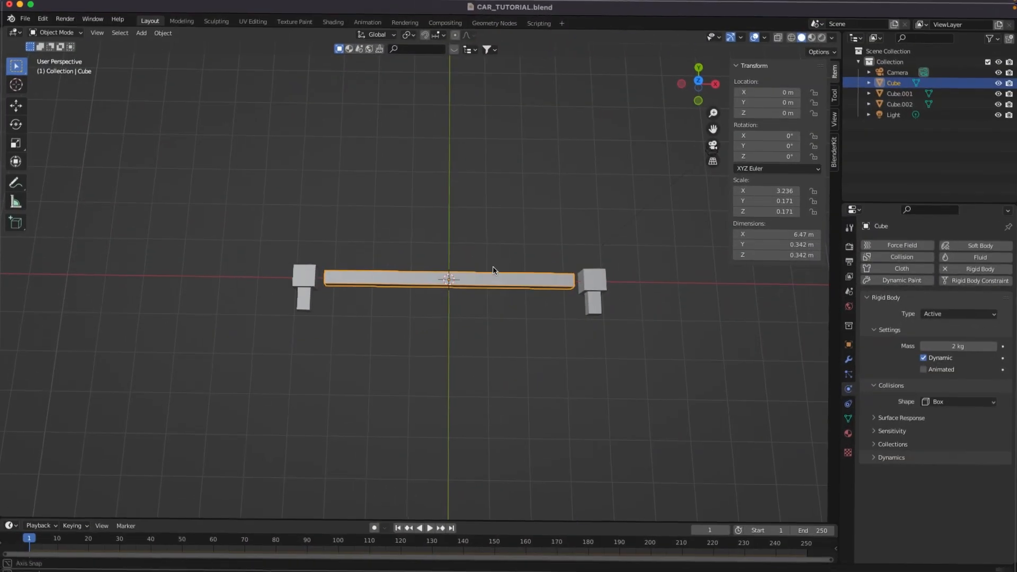
click(697, 76)
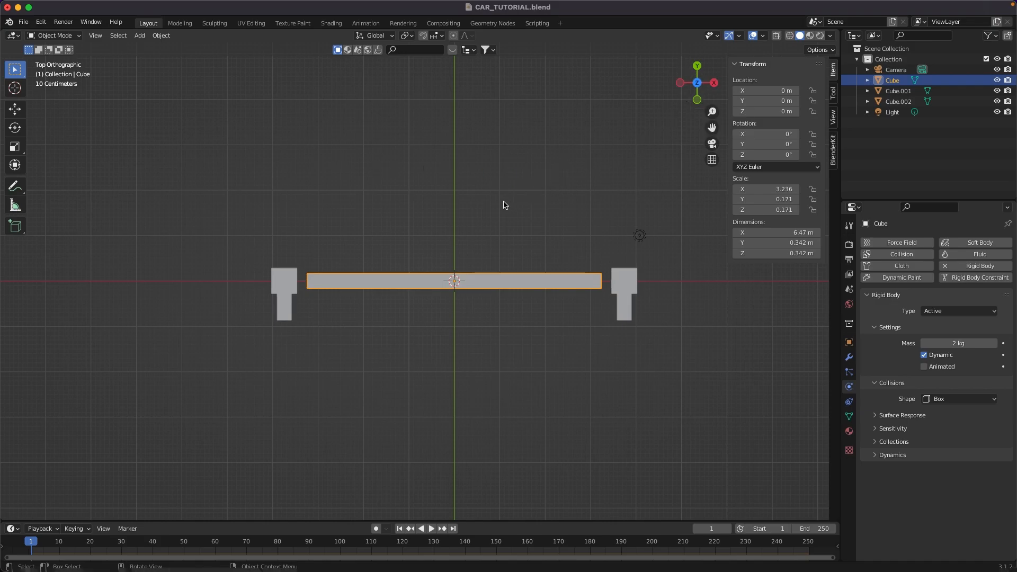
key(shift+d)
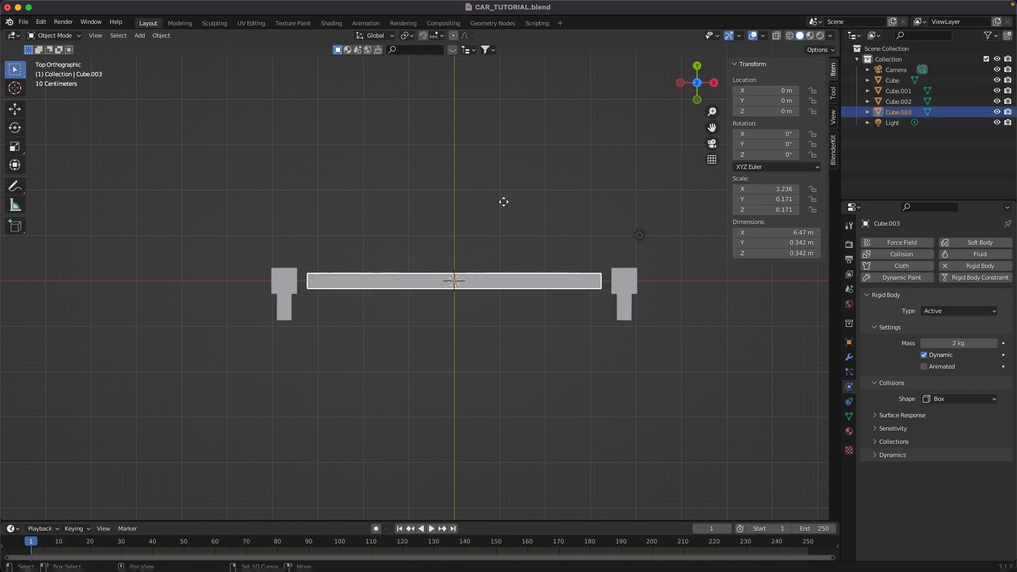
key(y)
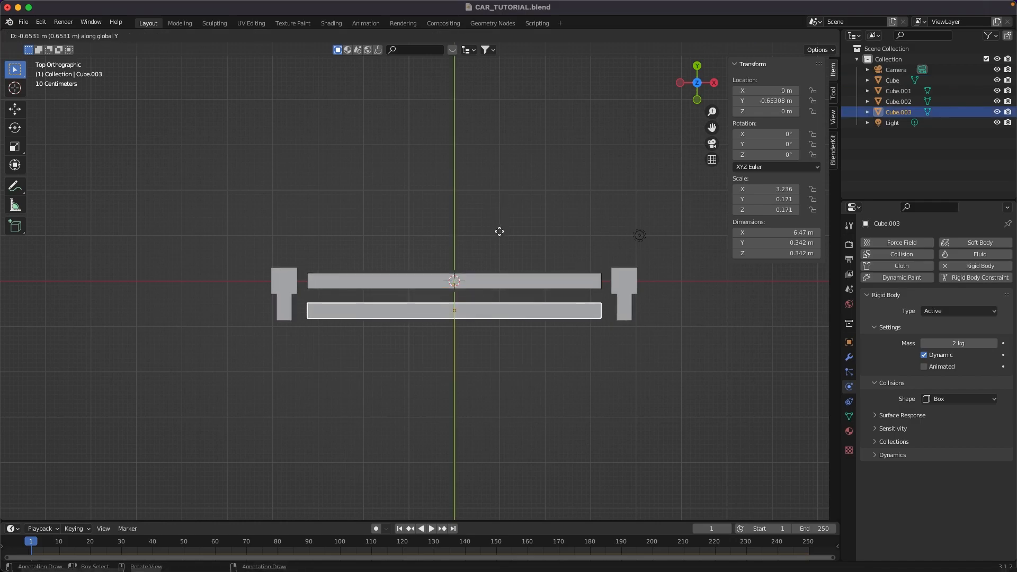
click(526, 243)
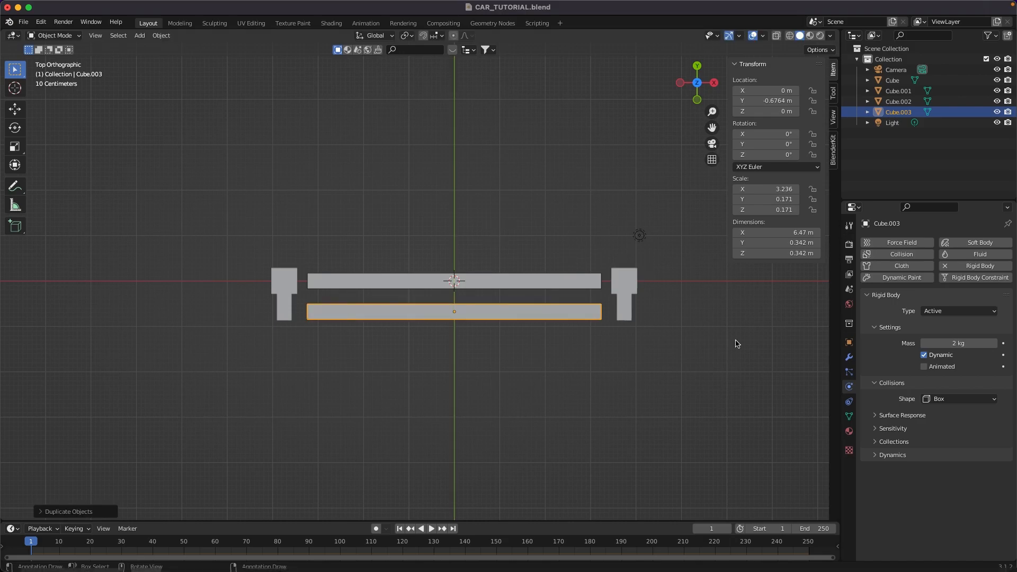
Scale the duplicated beam on Y and Z only, to a thickness of about 0.228 m.
key(s)
key(shift+x)
click(627, 336)
middle_drag(627, 336, 563, 223)
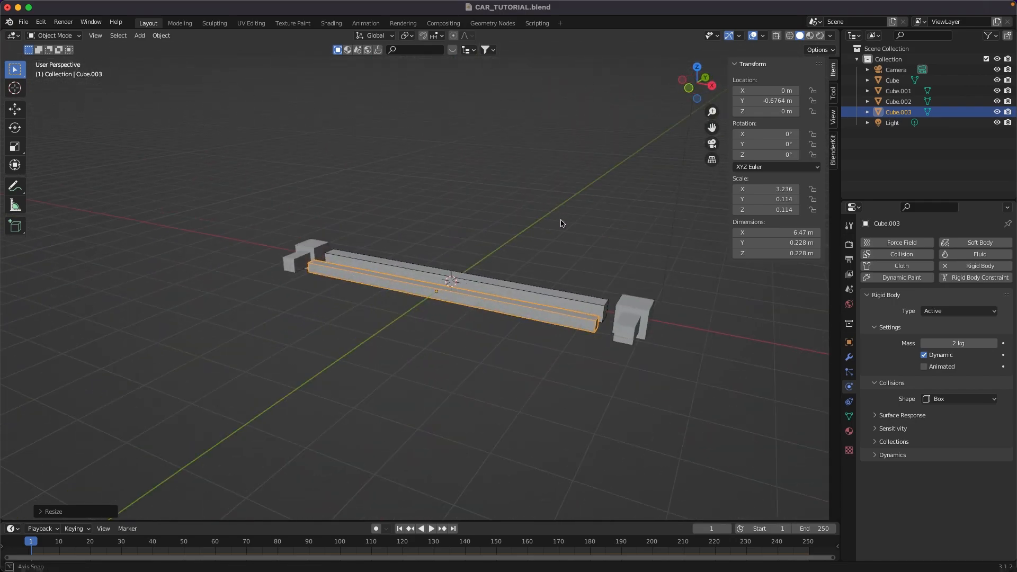
Lengthen the thin beam along X to about 6.92 m so it nearly reaches both end blocks.
scroll(562, 223, down, 3)
key(s)
key(x)
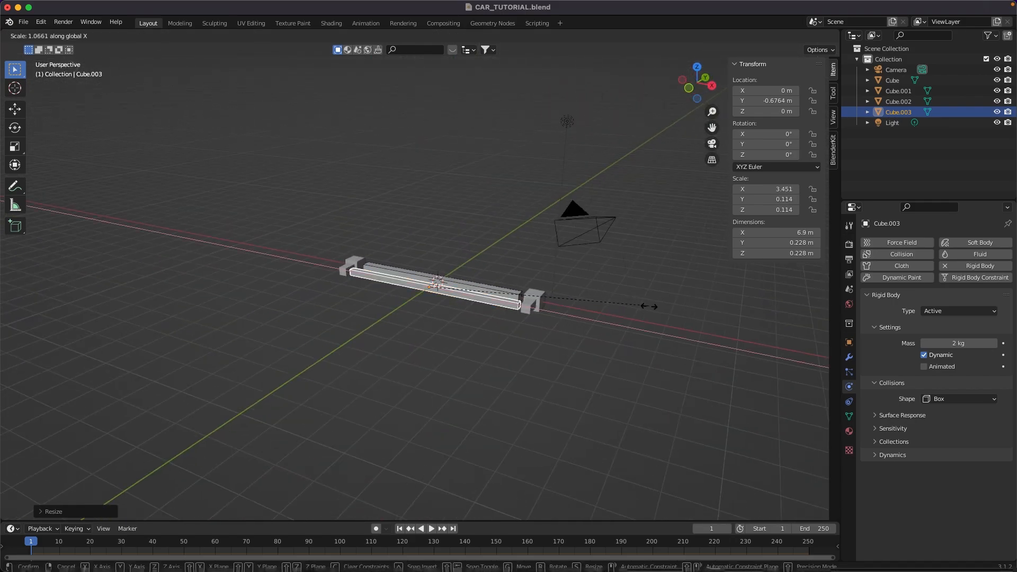
click(650, 305)
middle_drag(643, 342, 643, 356)
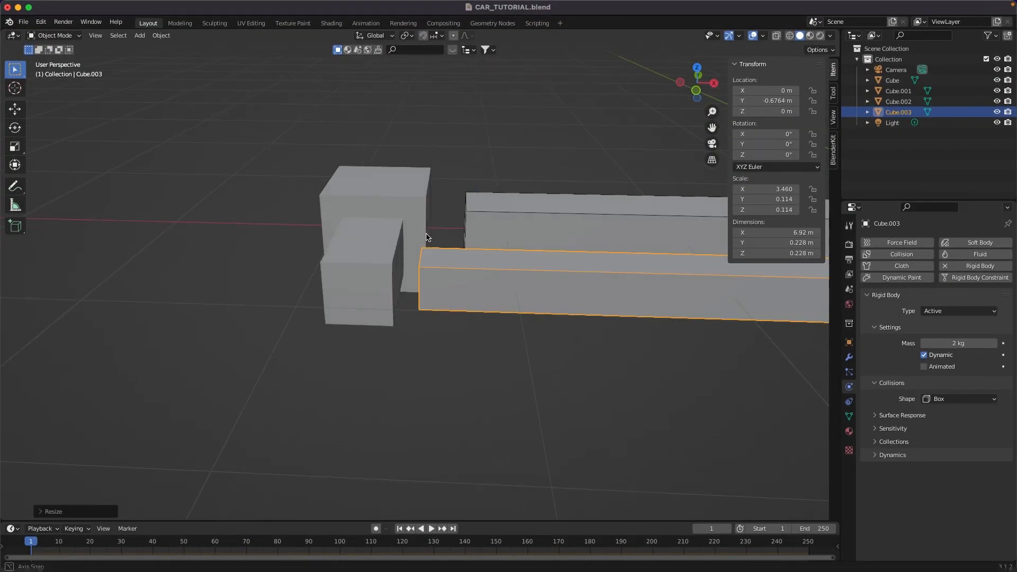
middle_drag(432, 234, 401, 54)
middle_drag(504, 170, 363, 156)
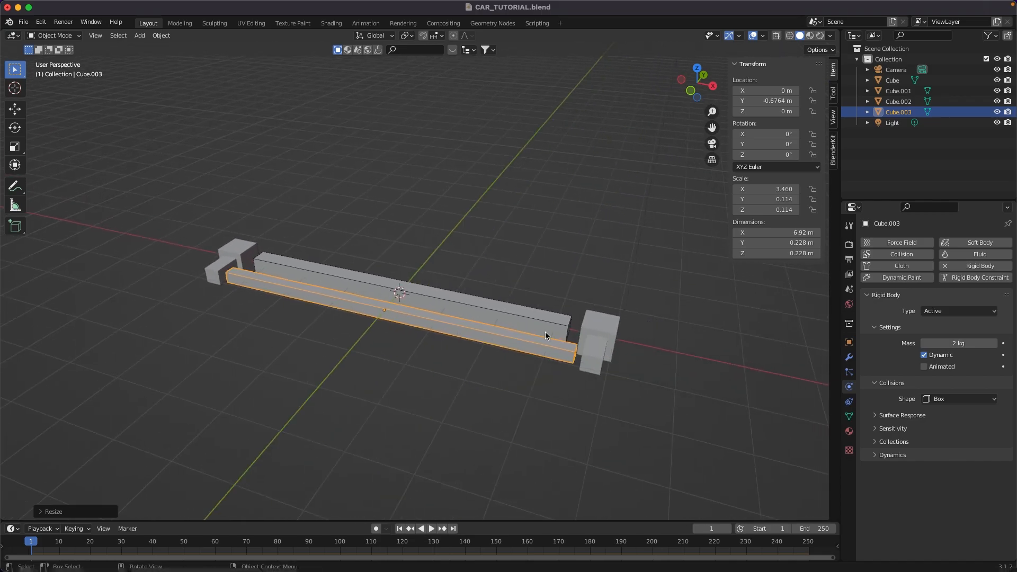
middle_drag(281, 254, 316, 259)
shift+middle_drag(148, 250, 284, 246)
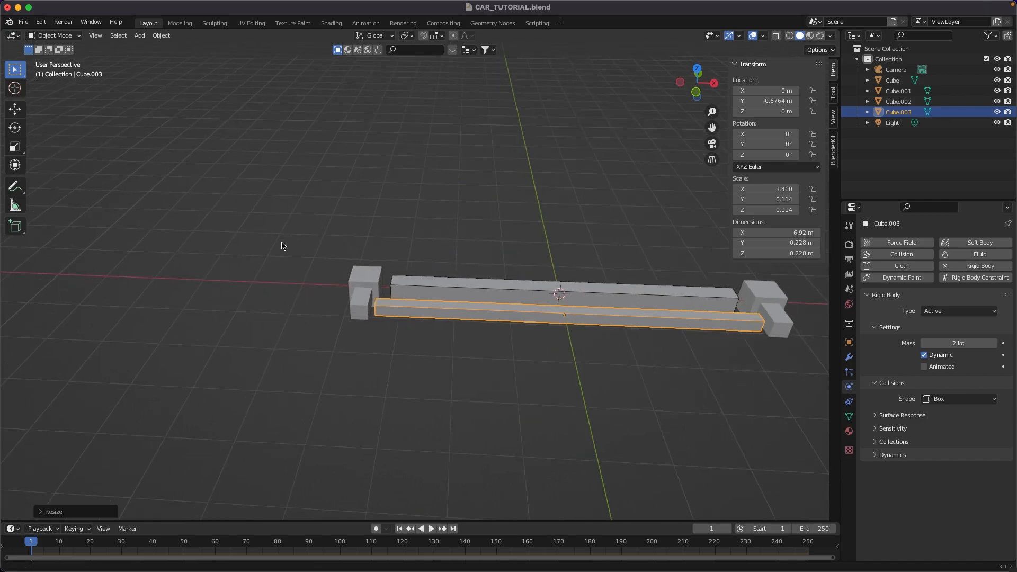
In Edit Mode, snap the 3D cursor to the inner face of the end block on negative X, and return to Object Mode.
click(361, 279)
middle_drag(360, 280, 369, 281)
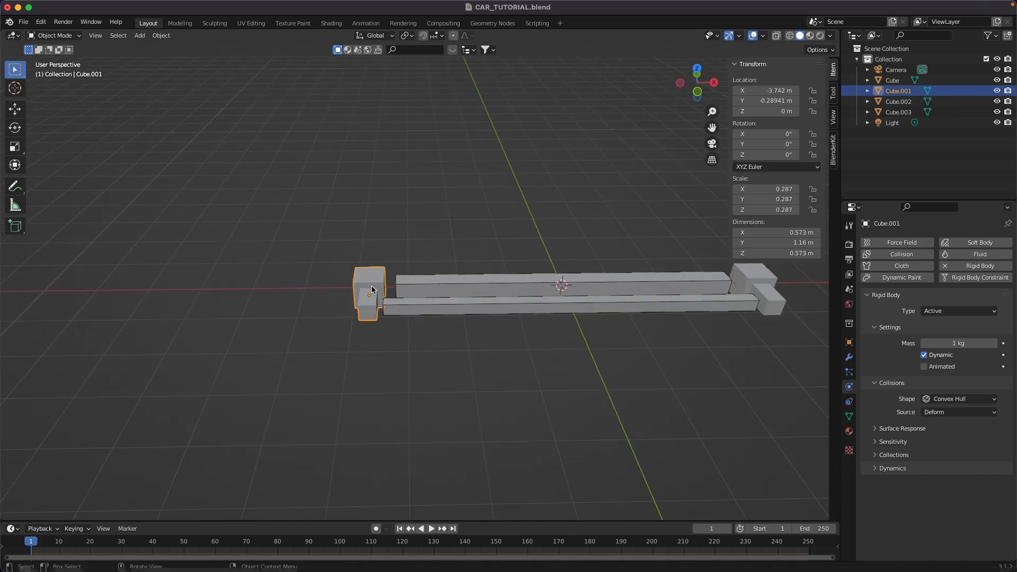
click(755, 273)
click(371, 276)
middle_drag(579, 275, 511, 282)
key(Tab)
scroll(511, 281, up, 3)
scroll(332, 262, up, 1)
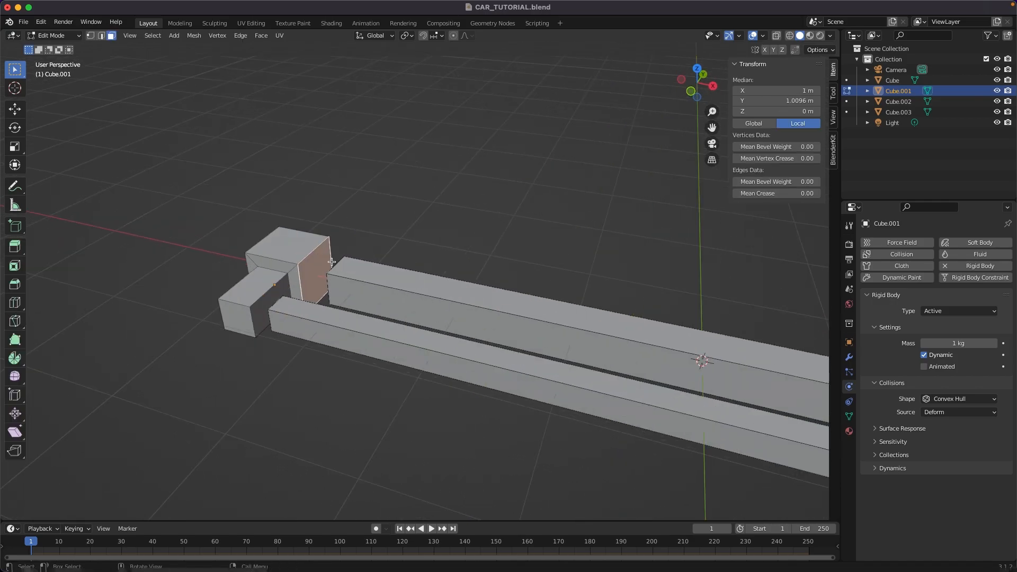
scroll(295, 254, up, 1)
shift+middle_drag(295, 254, 392, 248)
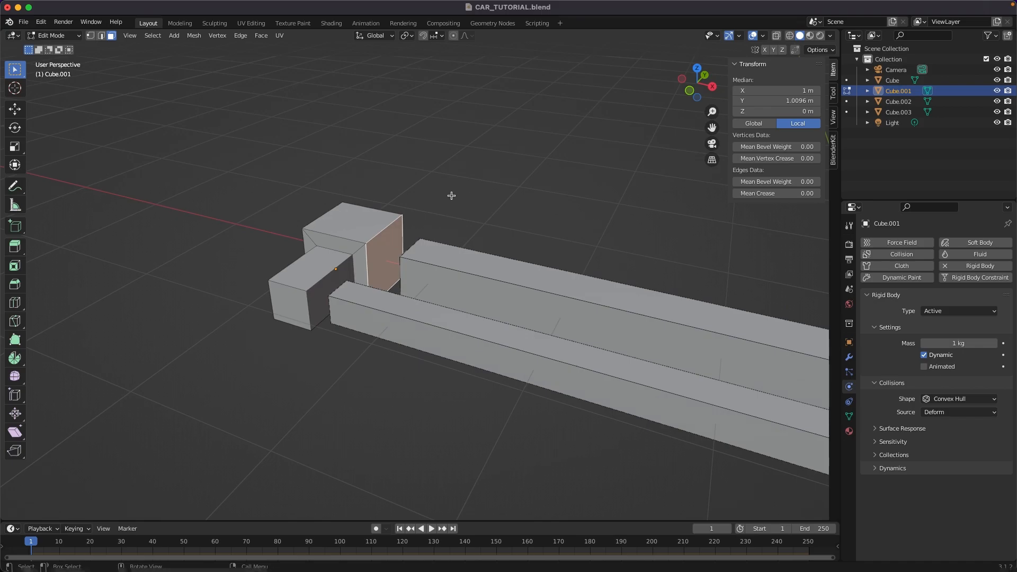
key(Tab)
scroll(452, 196, down, 6)
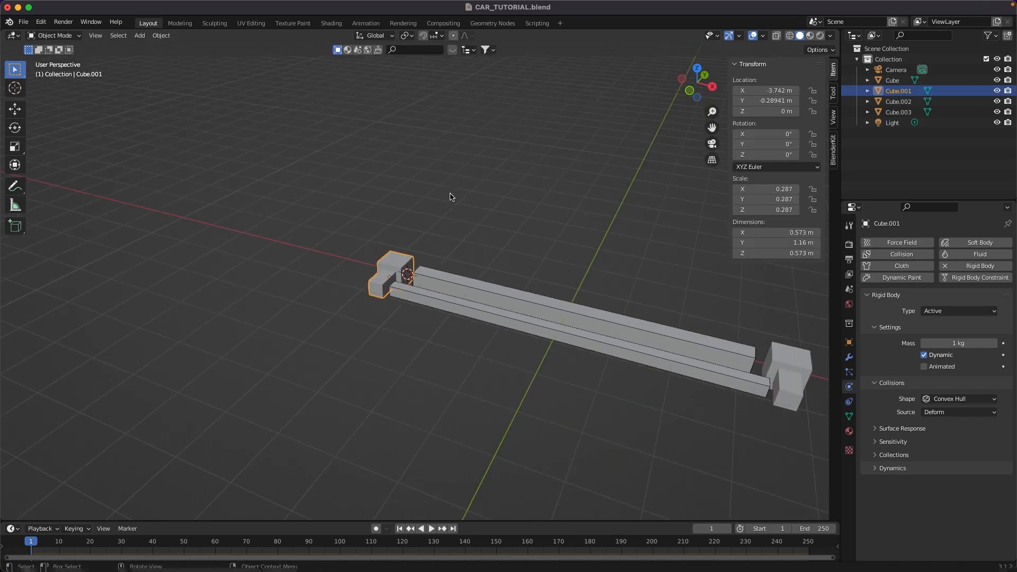
scroll(450, 197, up, 5)
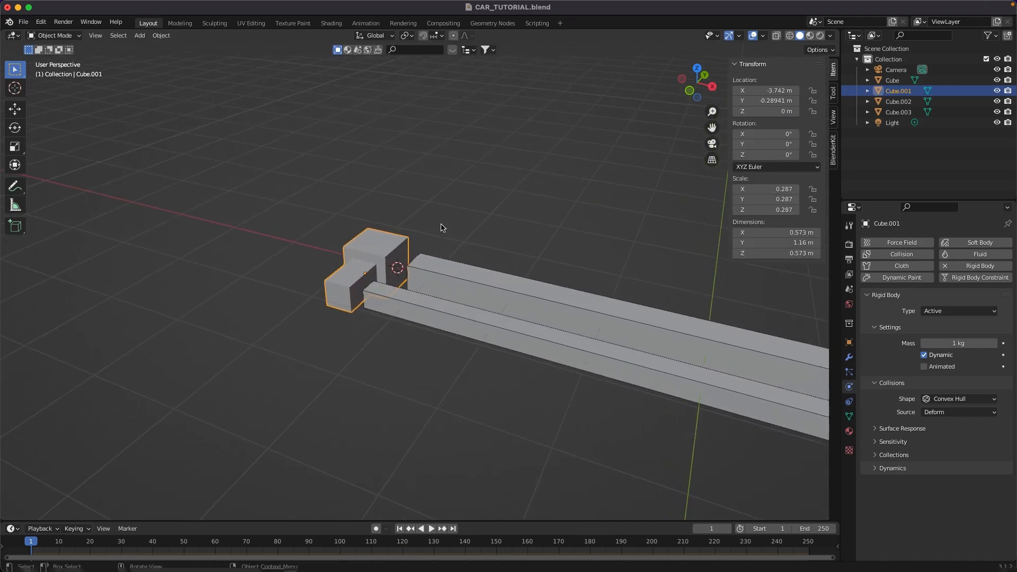
Add a Single Arrow empty at the 3D cursor and scale it to about 0.82.
middle_drag(412, 263, 437, 246)
key(shift+a)
mouse_move(394, 359)
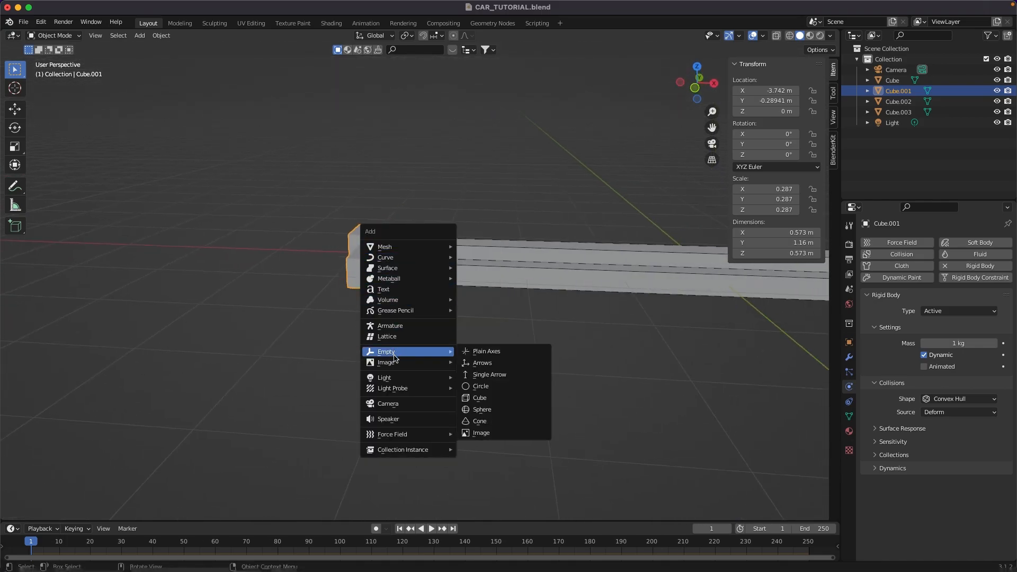
click(512, 364)
key(s)
click(545, 216)
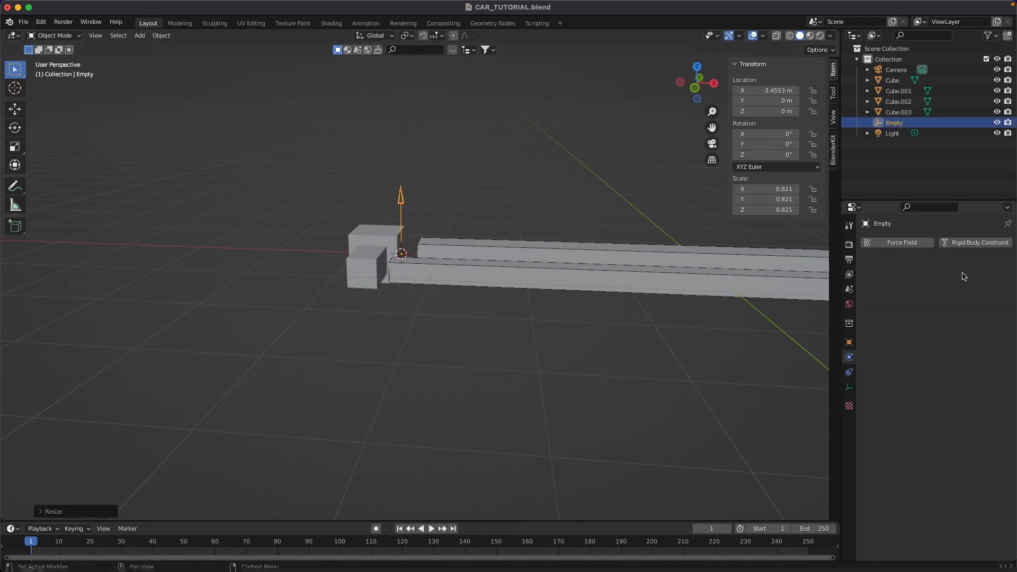
Give the empty a rigid body constraint of type Generic.
click(980, 245)
click(962, 277)
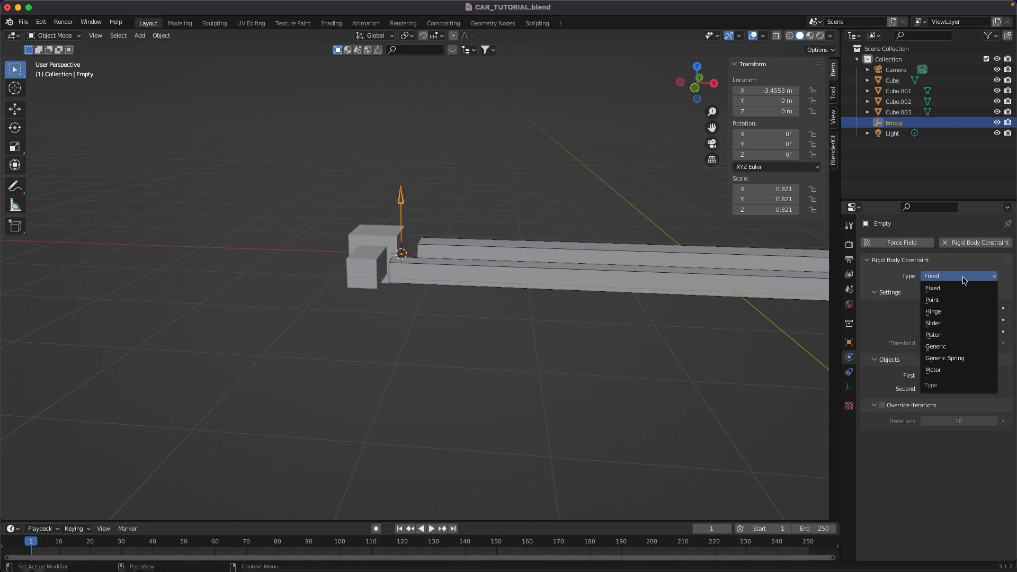
click(948, 347)
Set the thick axle beam (Cube) as the constraint's first object and the adjacent end block (Cube.001) as its second.
scroll(918, 315, down, 3)
scroll(919, 313, down, 2)
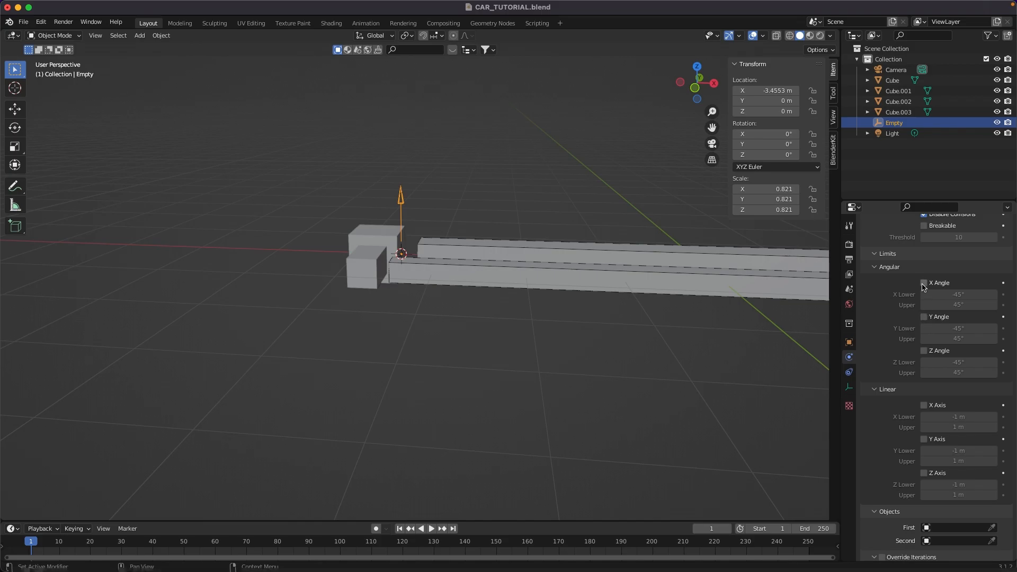
scroll(899, 331, down, 2)
scroll(931, 395, up, 2)
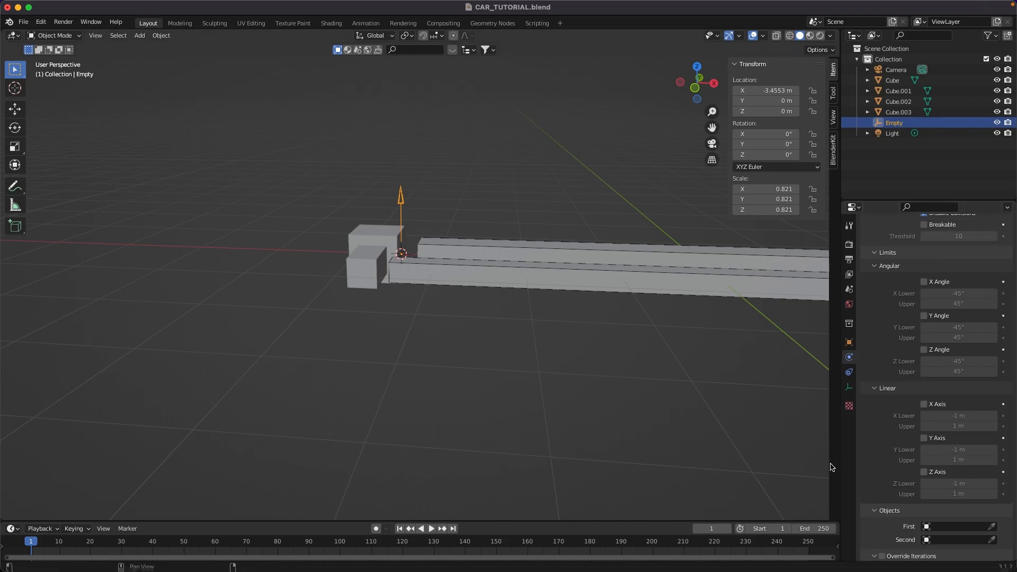
scroll(77, 443, down, 2)
scroll(889, 421, down, 2)
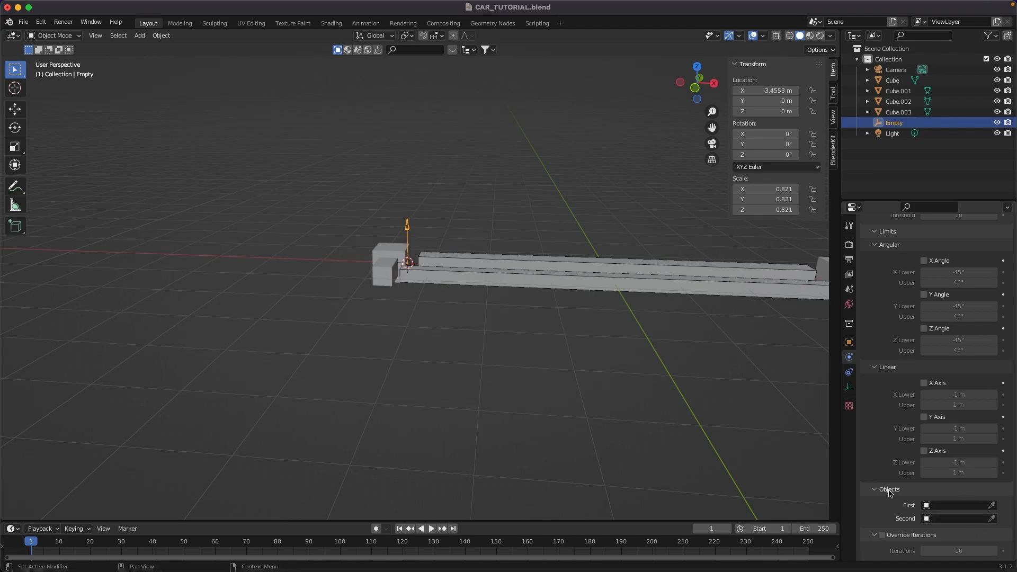
click(992, 506)
click(471, 251)
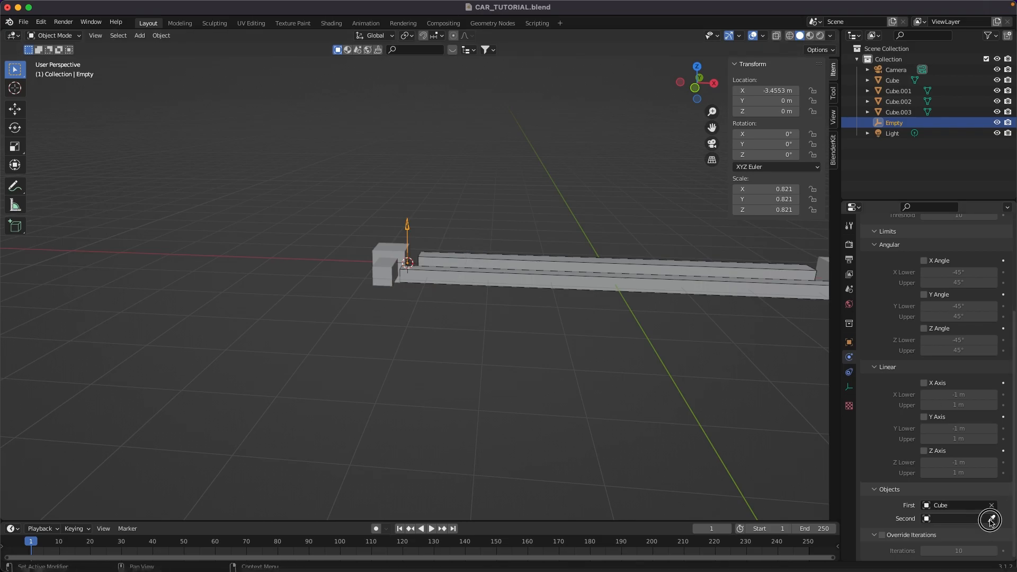
click(403, 265)
mouse_move(403, 265)
middle_down()
mouse_move(428, 274)
mouse_move(422, 281)
mouse_move(413, 267)
middle_up()
Enable the constraint's X and Y angular limits and its X, Y and Z linear limits, leaving Z Angle free.
scroll(885, 370, up, 2)
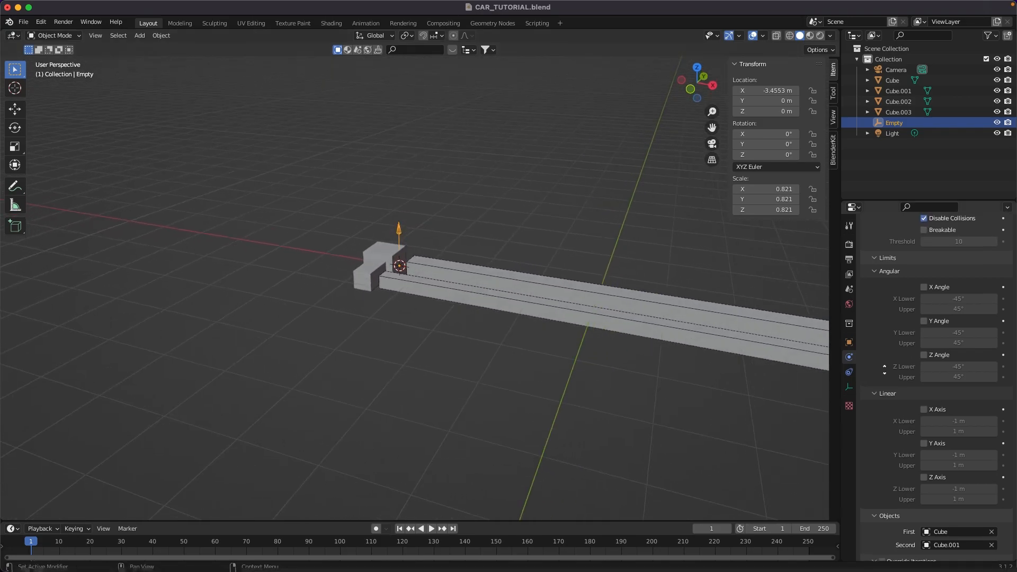
scroll(885, 370, up, 1)
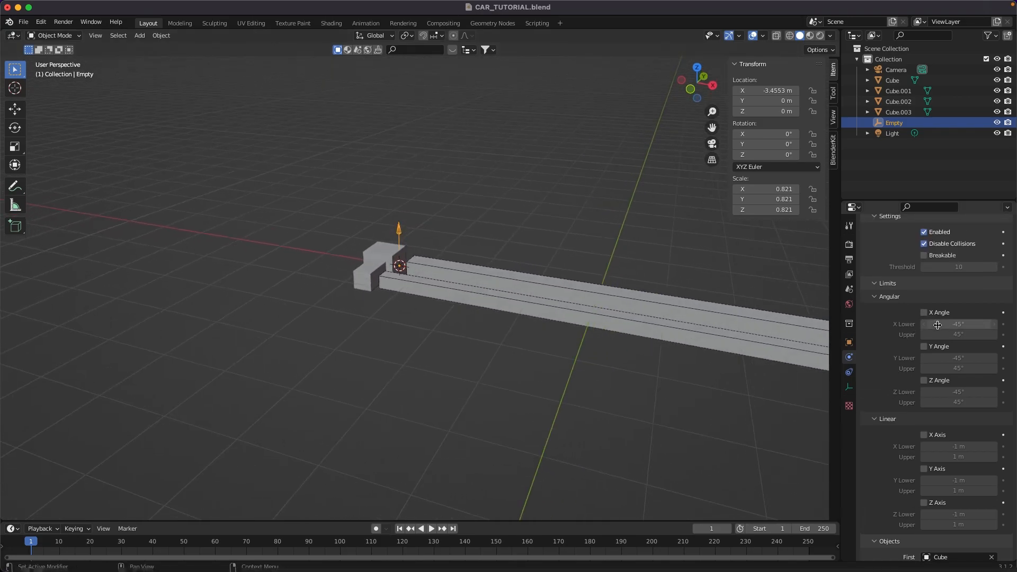
click(924, 313)
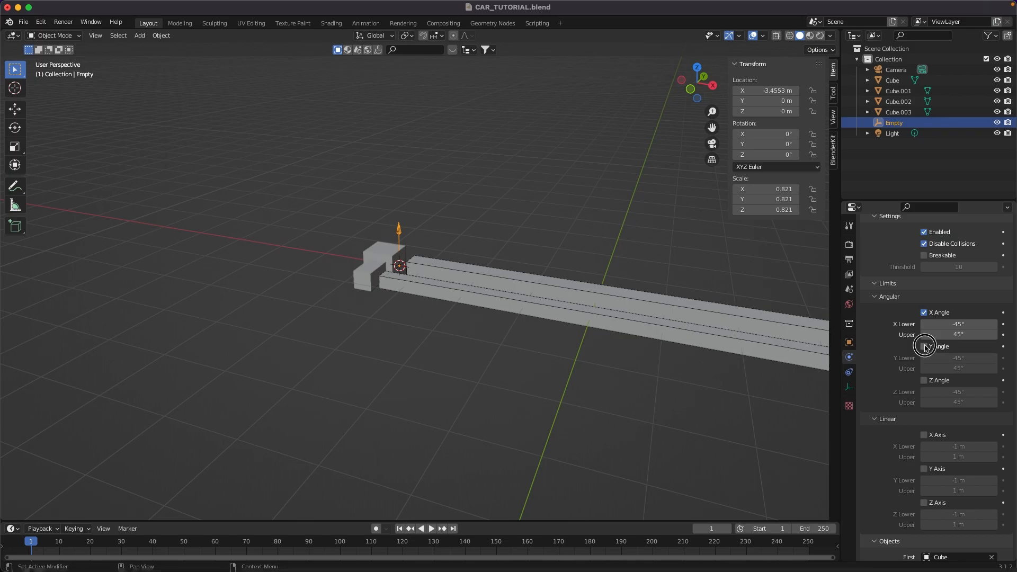
click(924, 347)
click(924, 435)
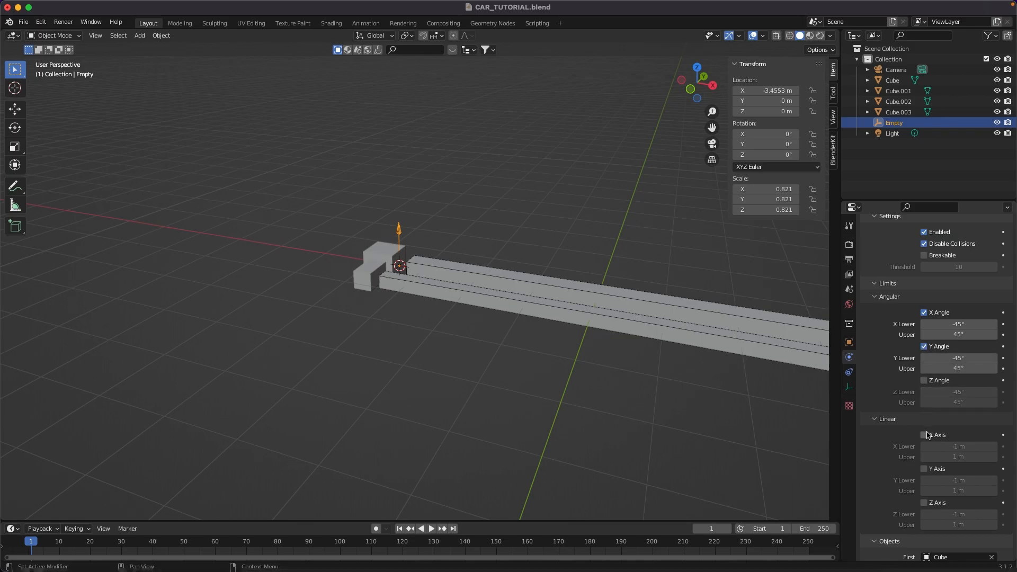
click(924, 469)
click(923, 502)
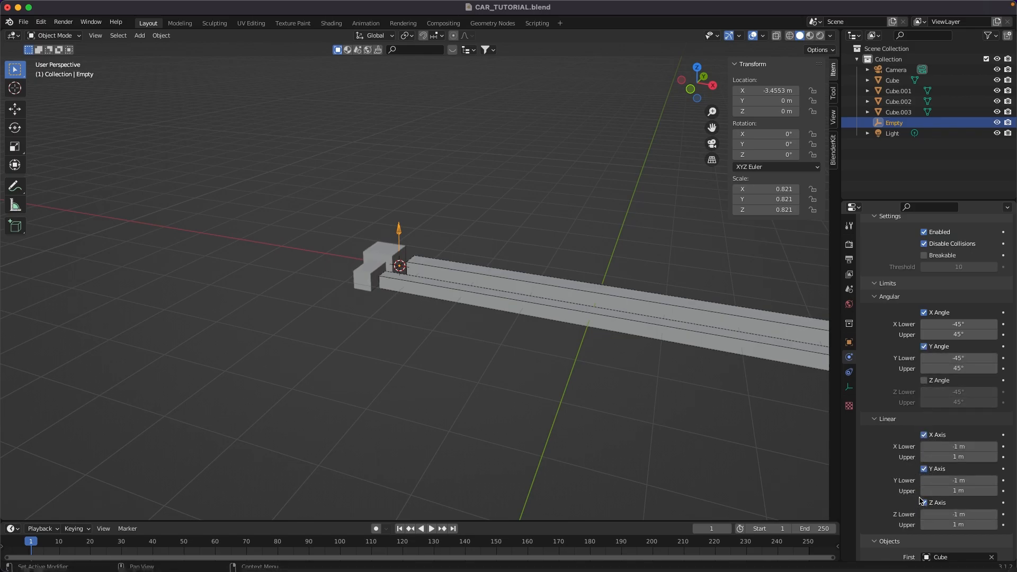
Set all lower and upper angular limits to 0° and all linear limits to 0 m, including the disabled Z angle values.
click(974, 321)
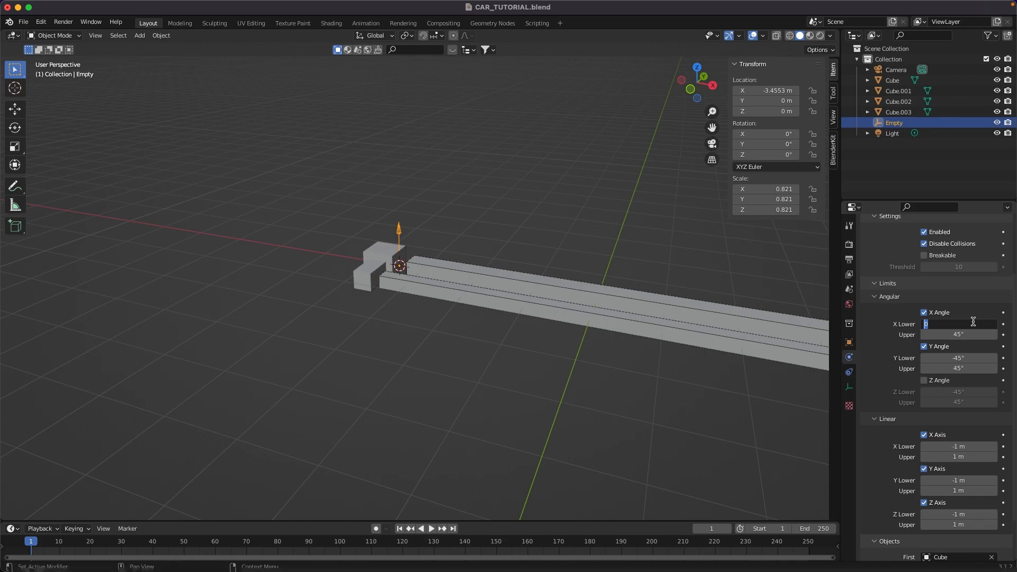
key(ctrl+c)
key(ctrl+v)
key(ctrl+v)
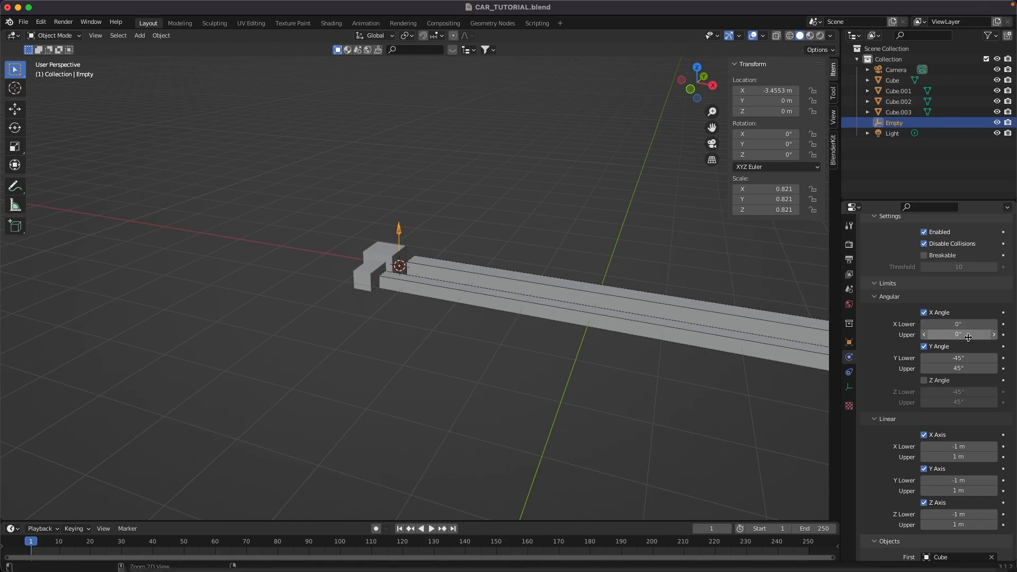
key(ctrl+v)
key(ctrl+v)
key(ctrl+v)
key(ctrl+v)
key(ctrl+v)
key(ctrl+v)
key(ctrl+v)
key(ctrl+v)
key(ctrl+v)
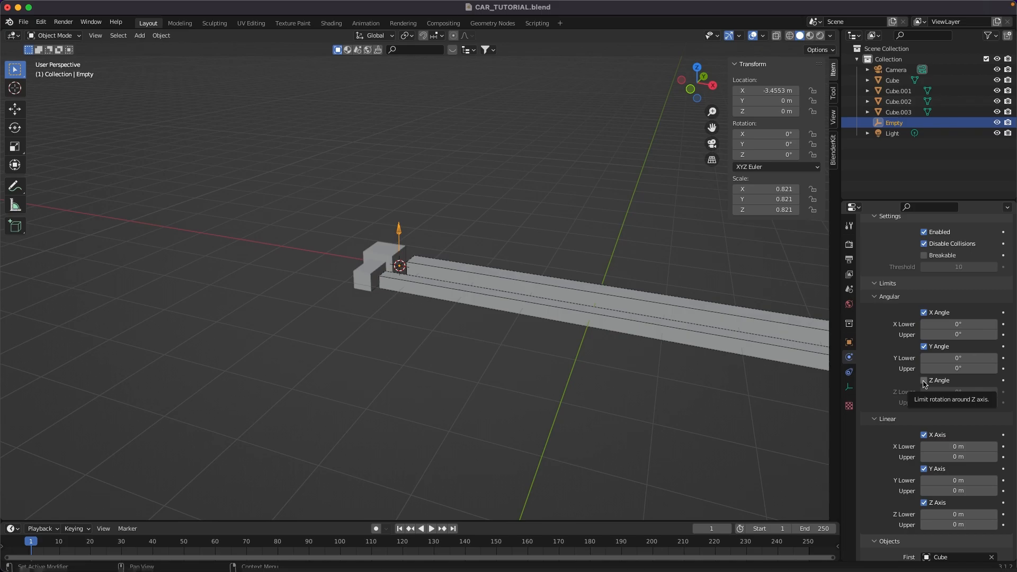
Save the car file.
middle_drag(643, 305, 746, 422)
scroll(655, 310, down, 2)
scroll(894, 383, down, 3)
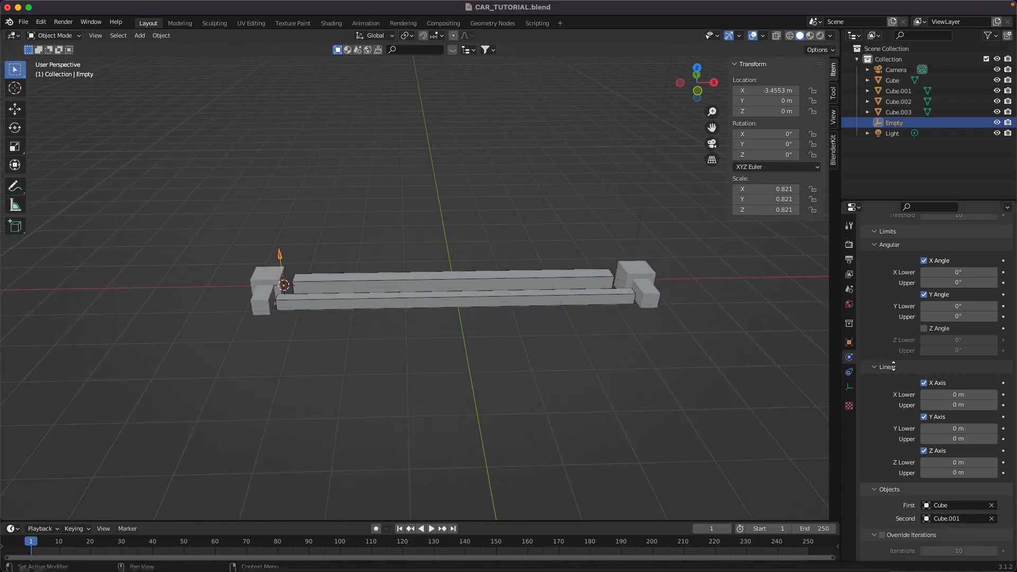
key(ctrl+s)
Add a mesh plane and scale it up to about 7.74 m per side.
key(shift+a)
mouse_move(399, 159)
click(434, 160)
middle_drag(457, 206, 464, 180)
key(s)
click(4, 318)
middle_drag(4, 318, 30, 347)
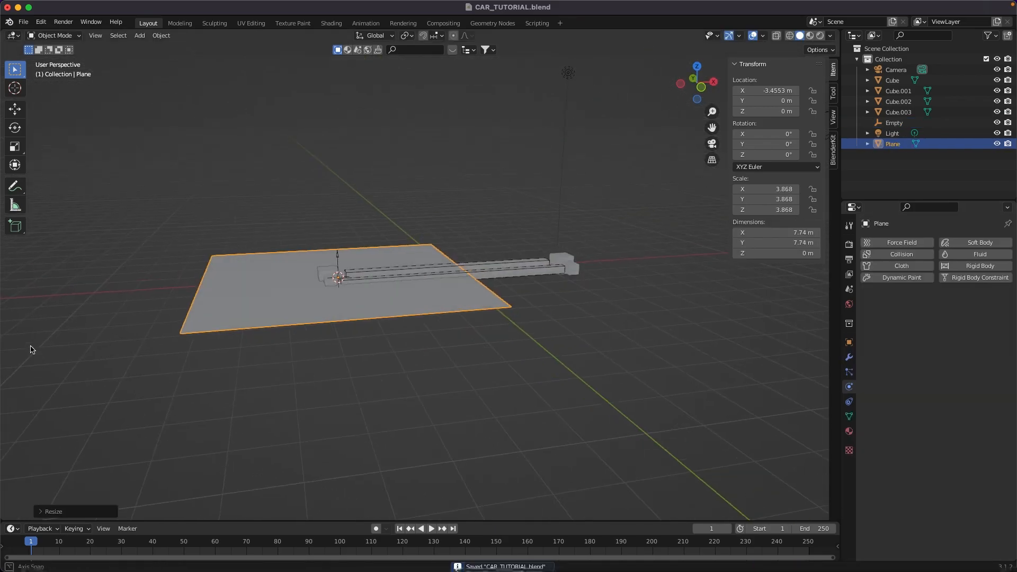
scroll(30, 347, up, 1)
Snap the 3D cursor to the world origin and snap the plane to the cursor.
key(shift+s)
key(1)
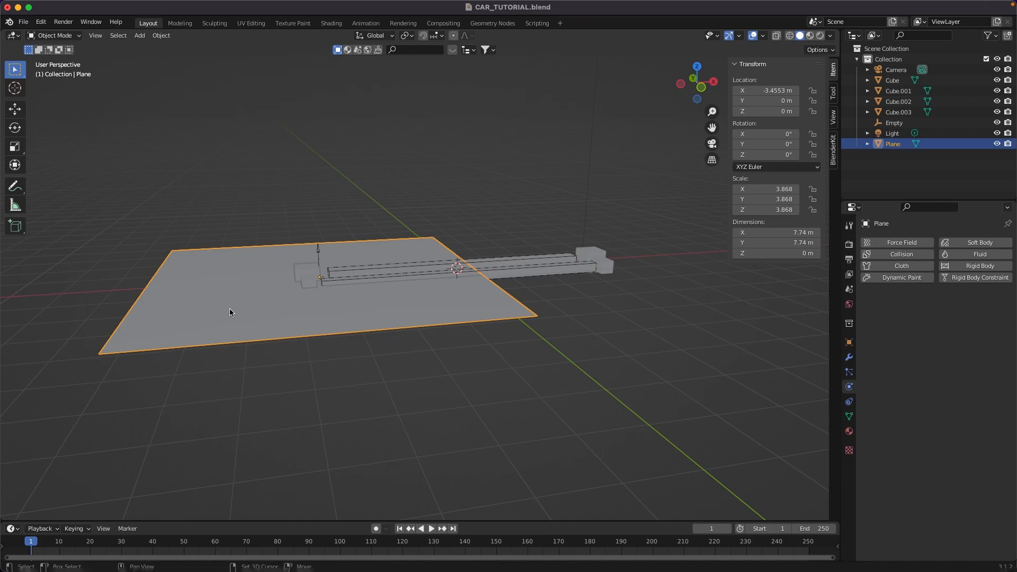
key(shift+s)
key(8)
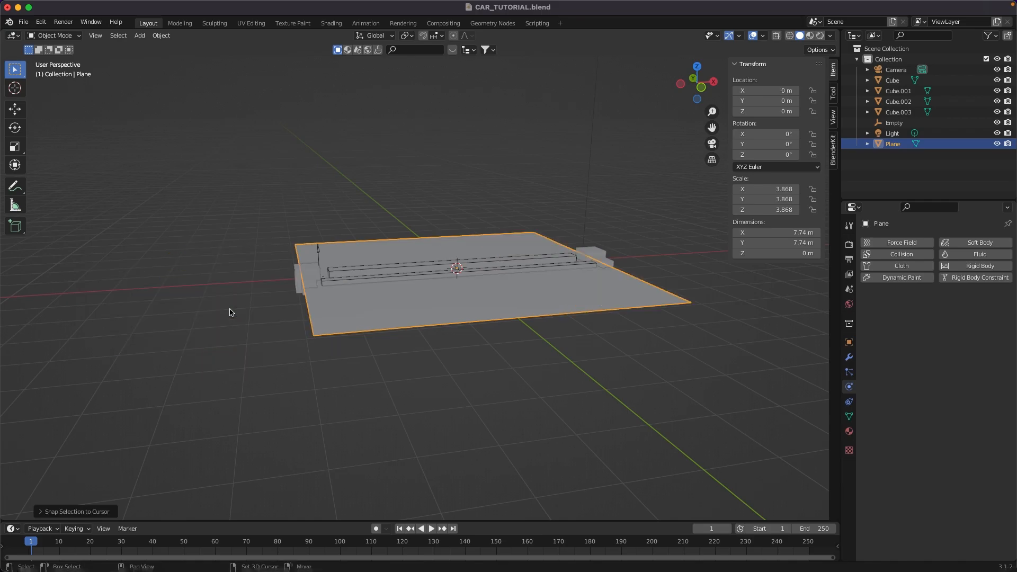
Lower the ground plane about 1.5 m along Z and add a rigid body to it.
middle_drag(444, 215, 509, 218)
key(g)
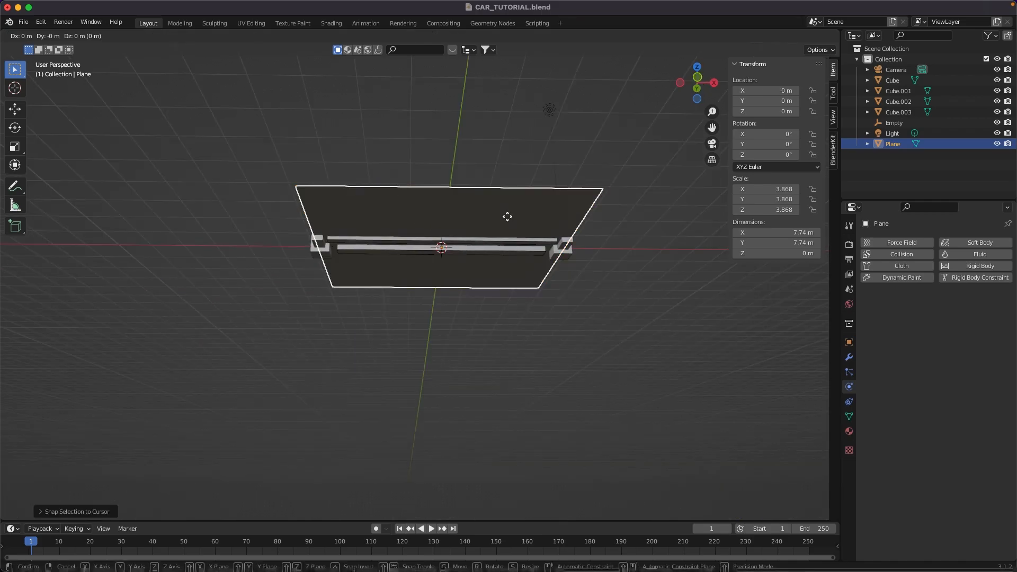
key(z)
click(506, 265)
middle_drag(506, 265, 514, 307)
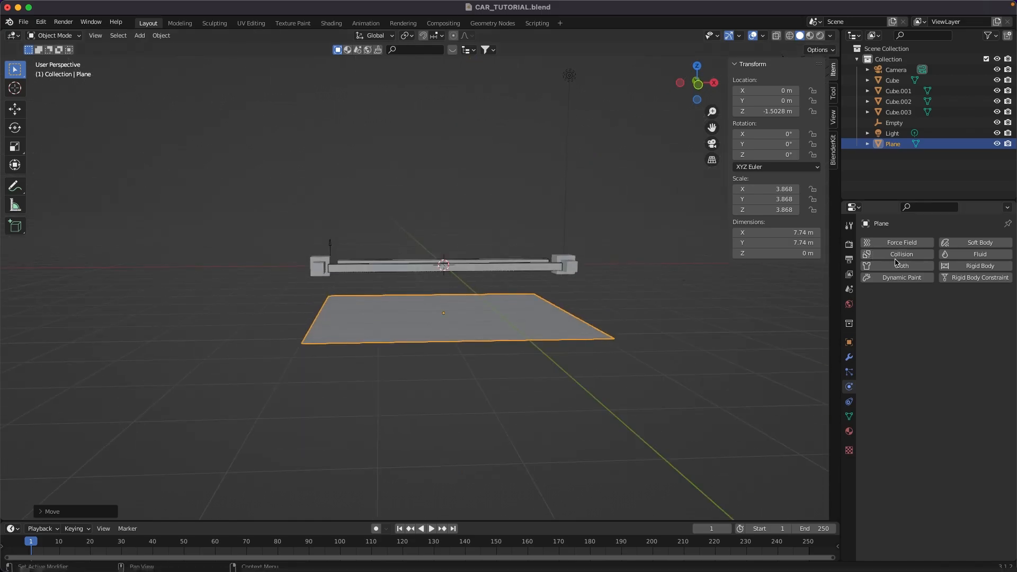
click(957, 268)
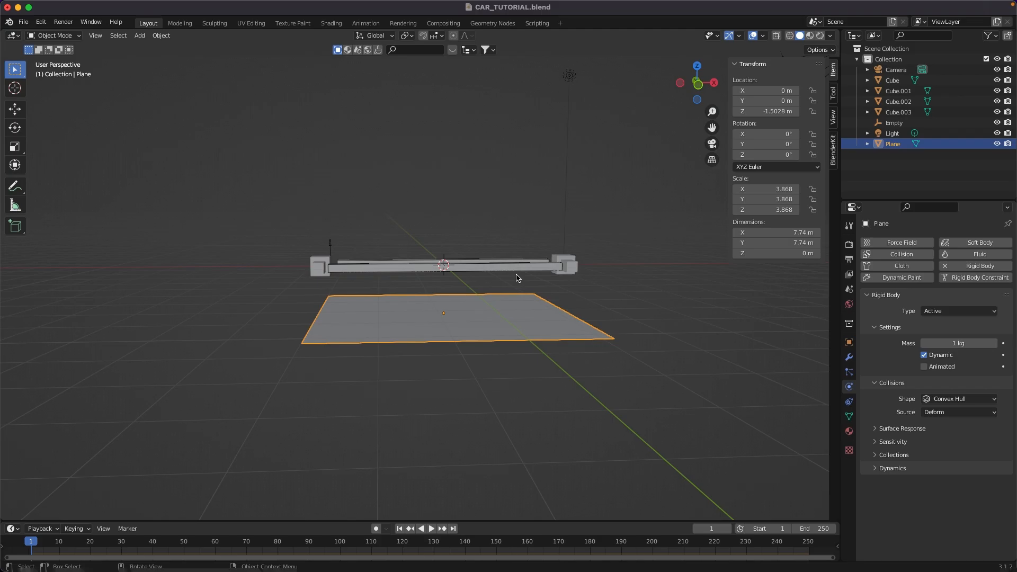
Scale the ground plane up to about 25.6 m per side and move it about 6.35 m along Y.
key(s)
click(709, 325)
middle_drag(709, 325, 699, 371)
middle_drag(641, 335, 675, 265)
scroll(727, 381, down, 5)
key(g)
key(y)
click(689, 370)
middle_drag(676, 265, 657, 221)
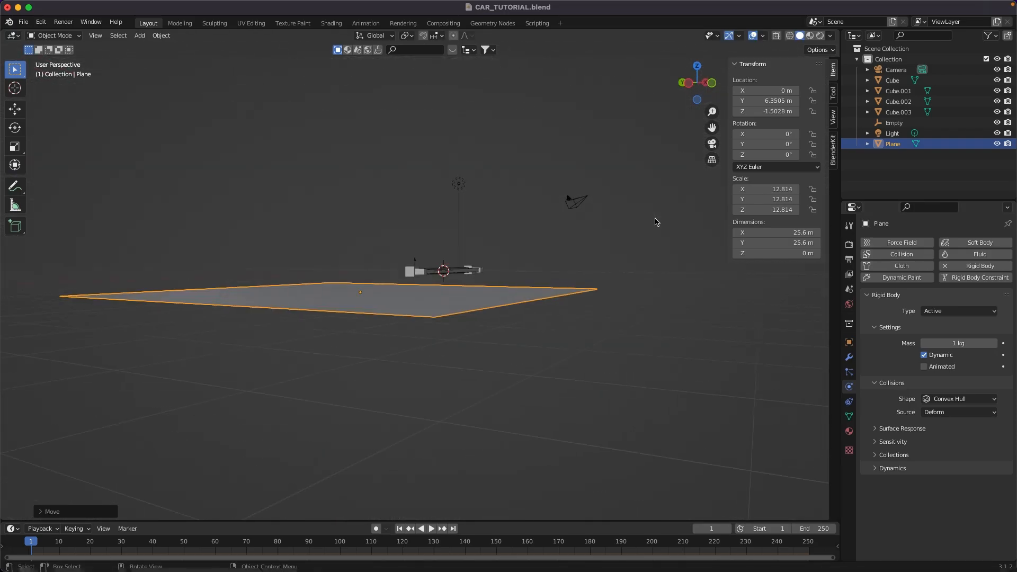
middle_drag(586, 260, 609, 252)
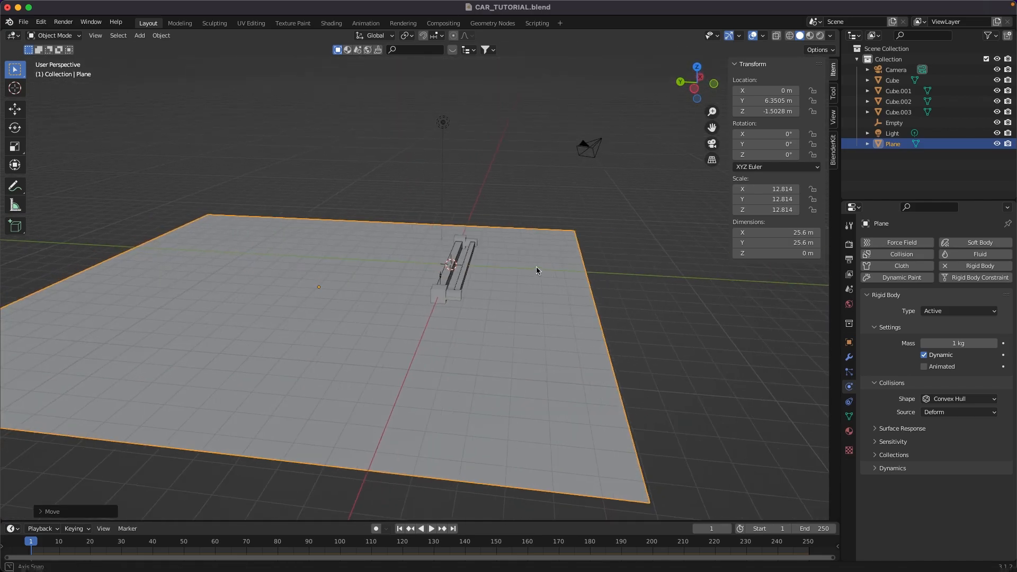
Set the plane's rigid body type to Passive and play the simulation to test the car's fall.
click(948, 313)
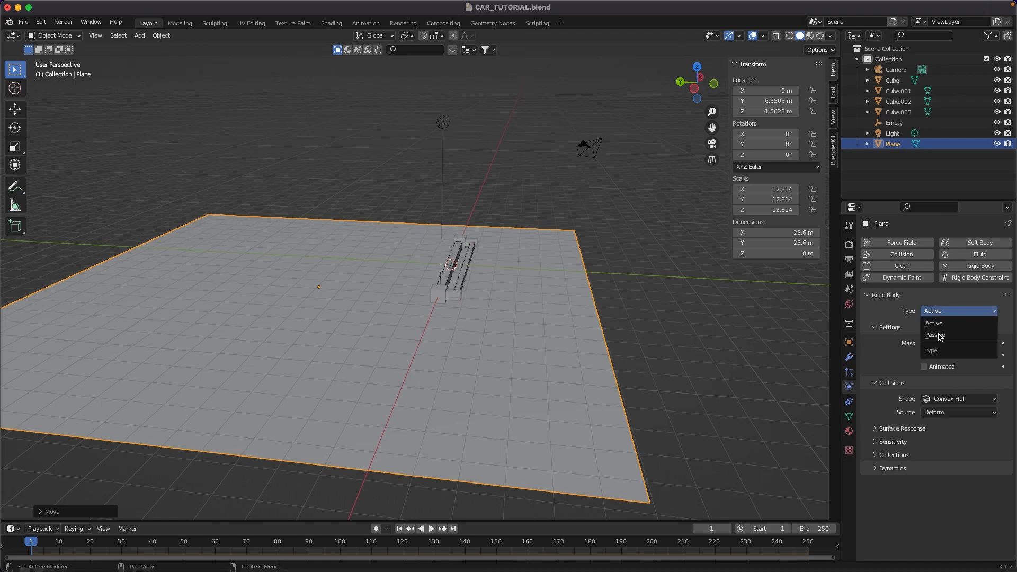
click(940, 328)
middle_drag(631, 297, 571, 327)
key(space)
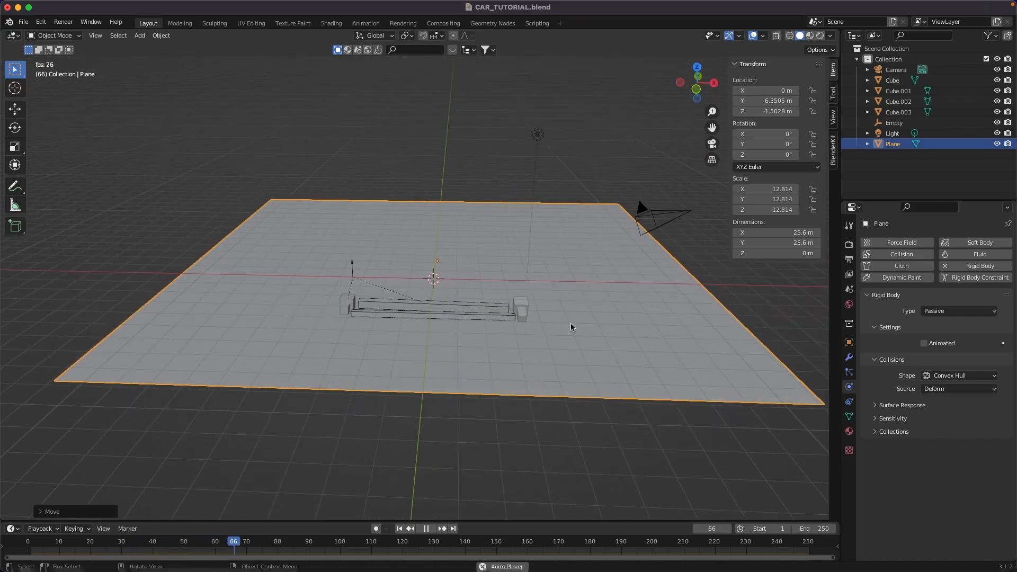
key(Escape)
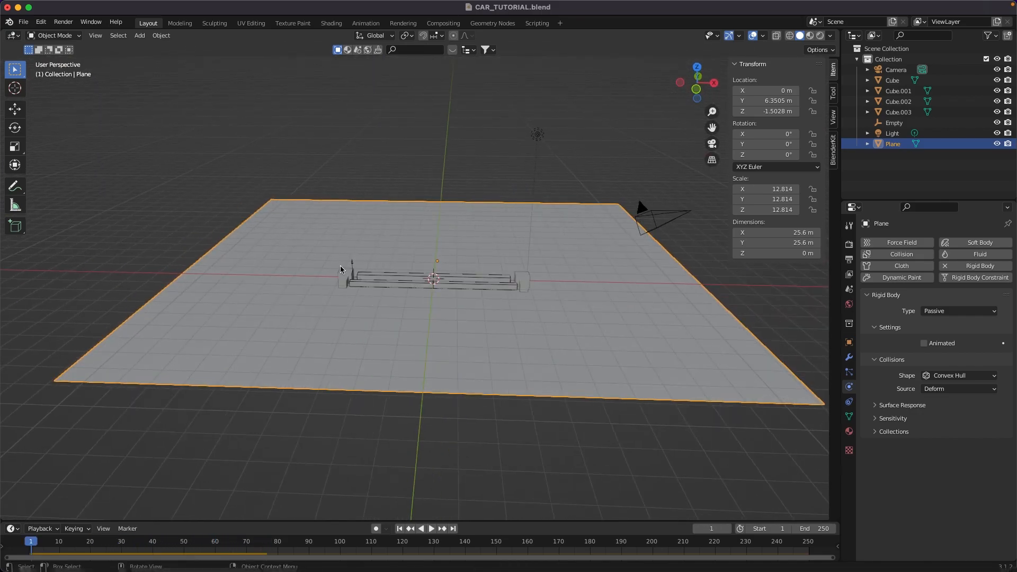
Duplicate the constraint empty in place and set the copy's X location to 3.45533 m.
click(353, 263)
scroll(411, 249, up, 5)
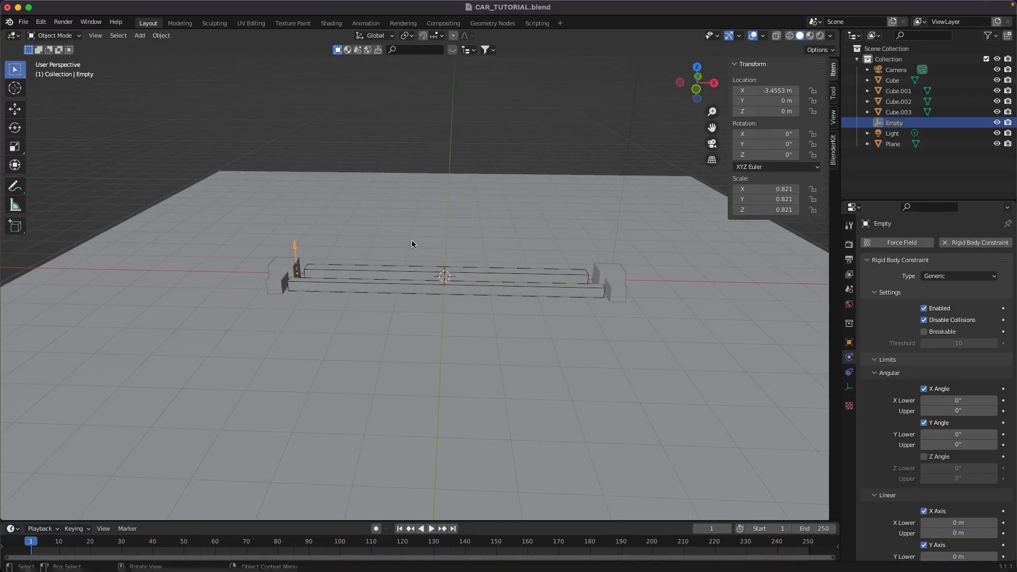
key(shift+d)
right_click(441, 266)
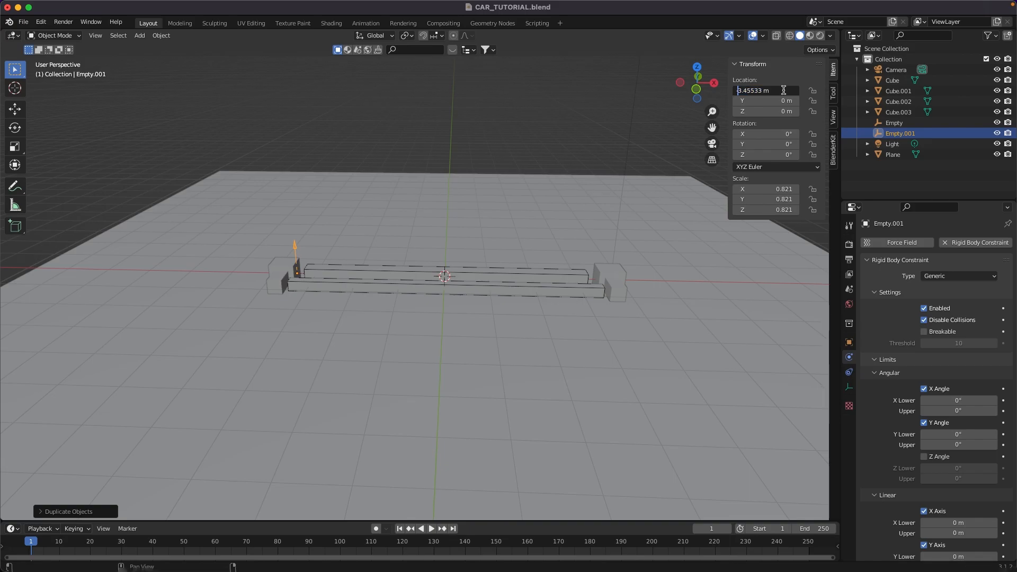
key(Return)
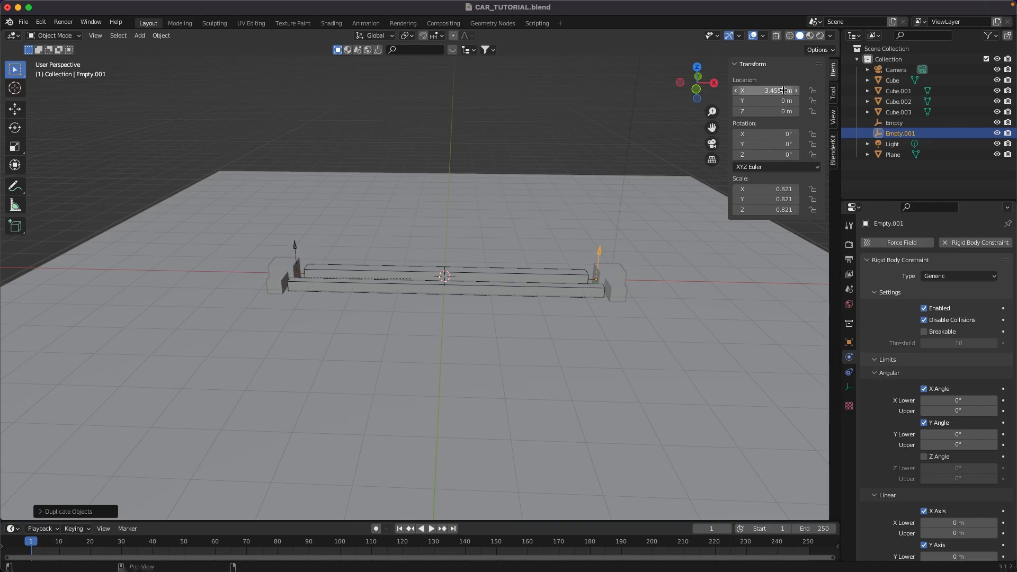
Replace the second object of the duplicated constraint with the adjacent end block, Cube.002.
scroll(910, 409, down, 5)
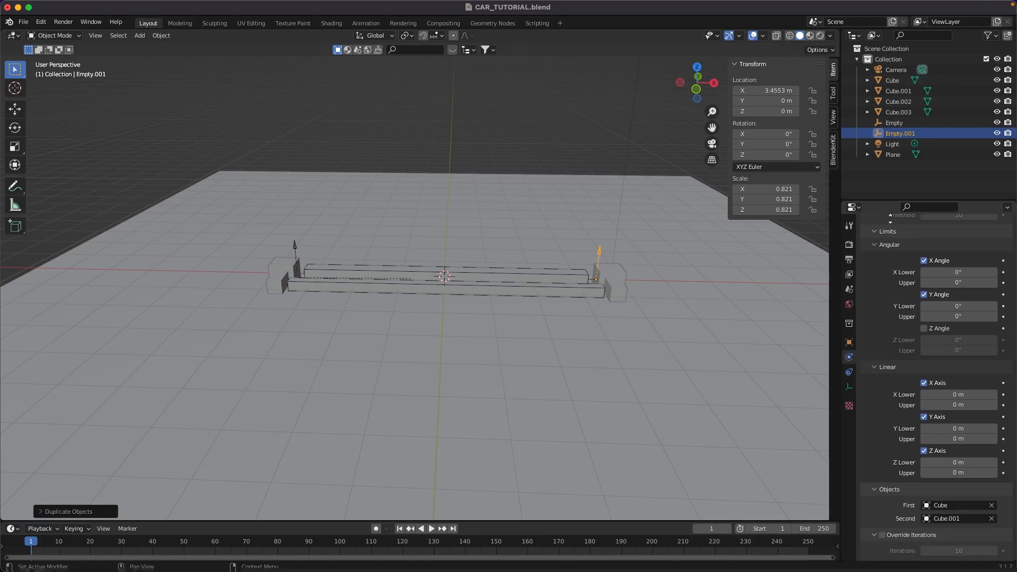
middle_drag(578, 323, 569, 322)
ctrl+middle_drag(711, 393, 323, 301)
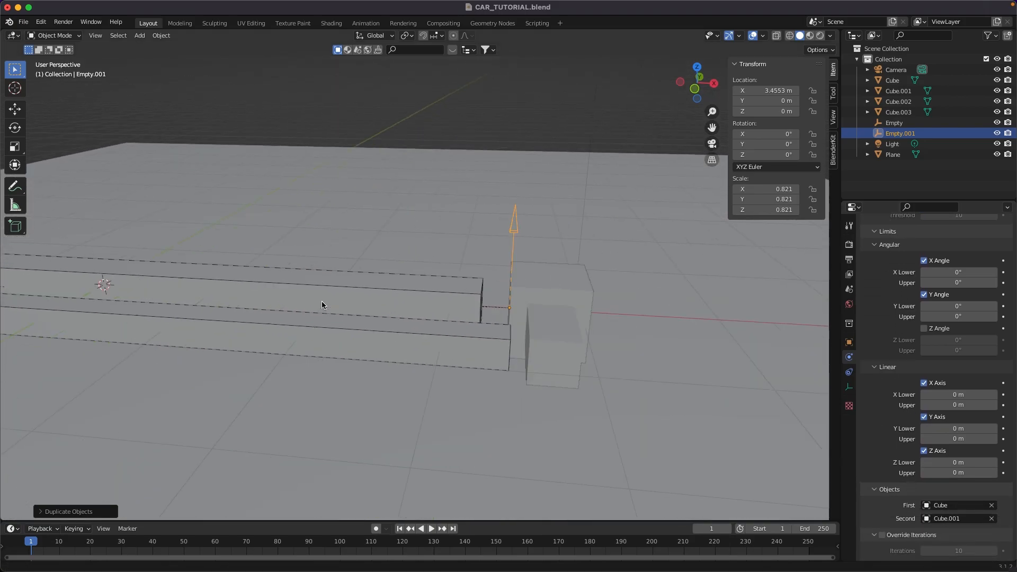
middle_drag(403, 298, 440, 298)
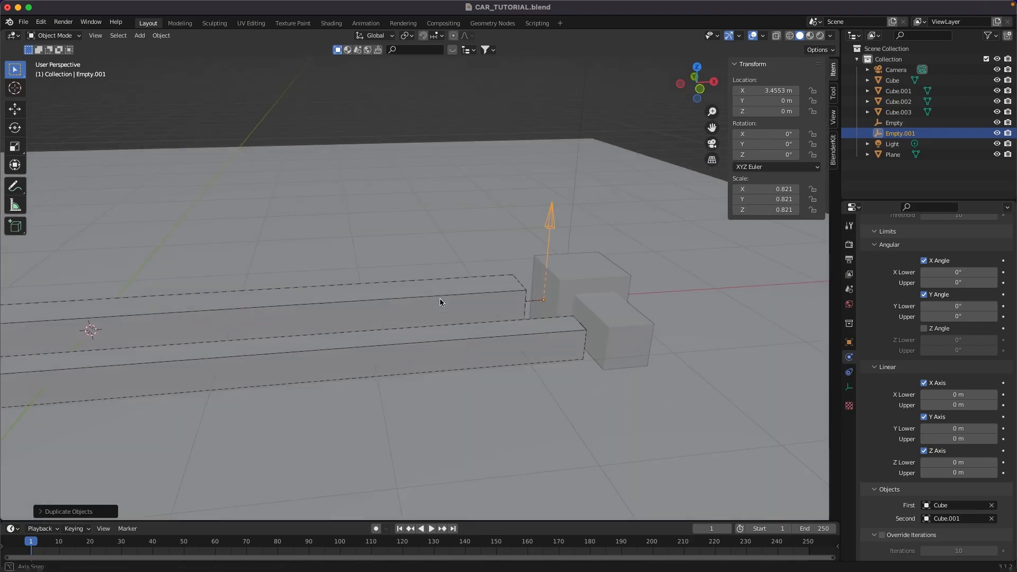
click(992, 519)
click(992, 518)
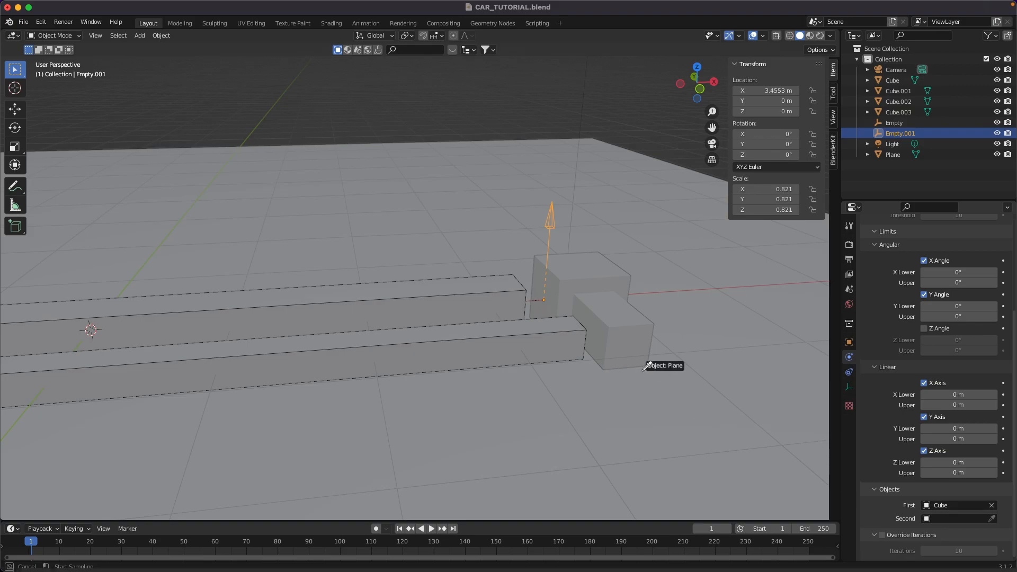
click(600, 285)
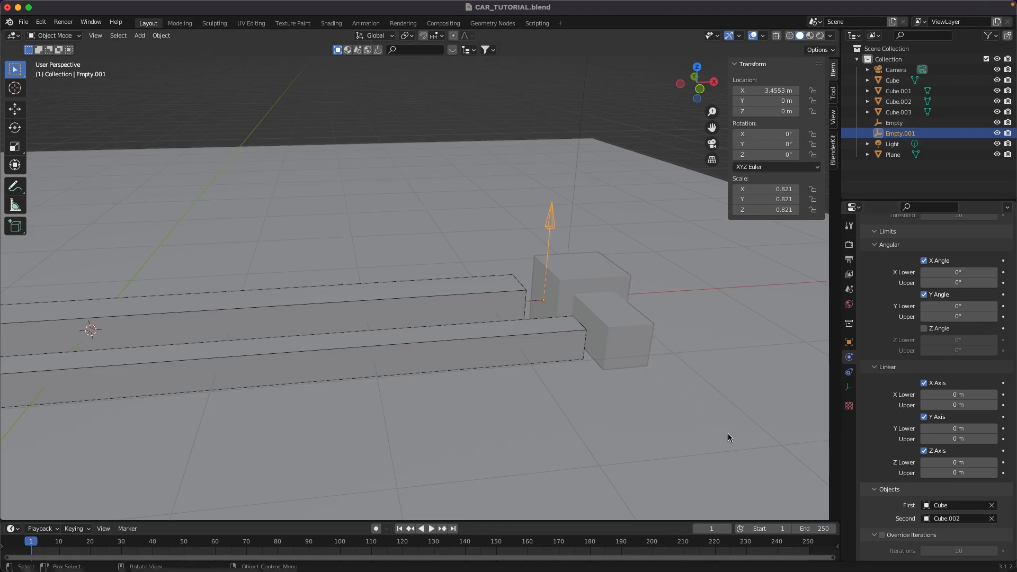
Duplicate the Cube.002 constraint empty and place the copy beyond the end block, at about X 4.38 m.
middle_drag(573, 332, 563, 342)
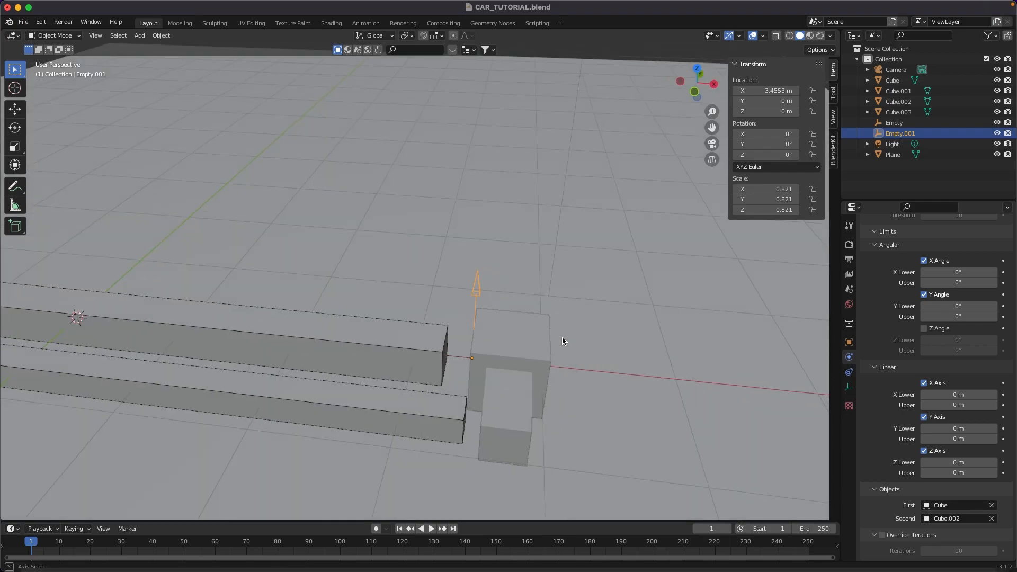
scroll(562, 337, down, 1)
scroll(574, 241, down, 1)
scroll(578, 265, down, 1)
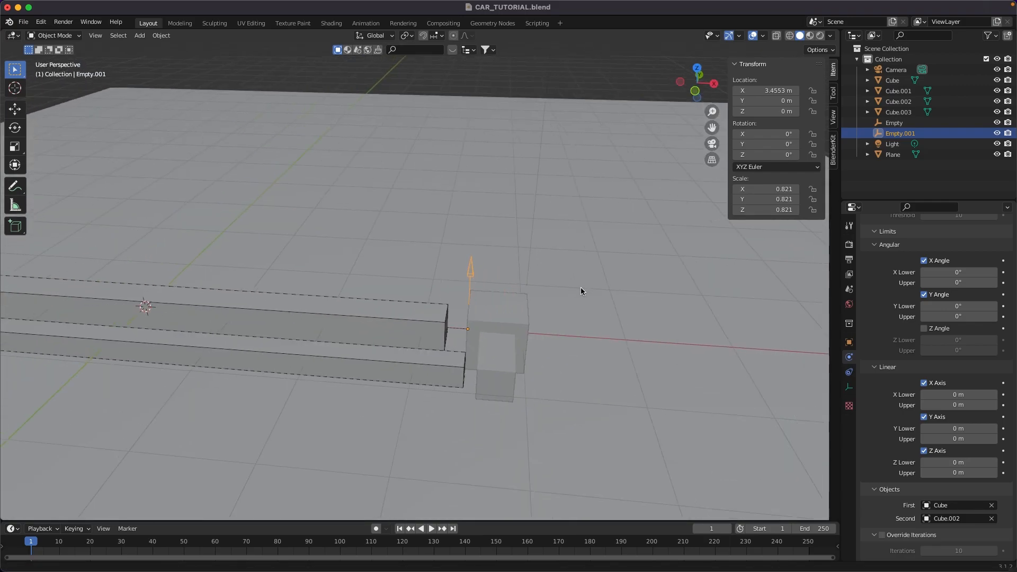
shift+middle_drag(511, 309, 681, 301)
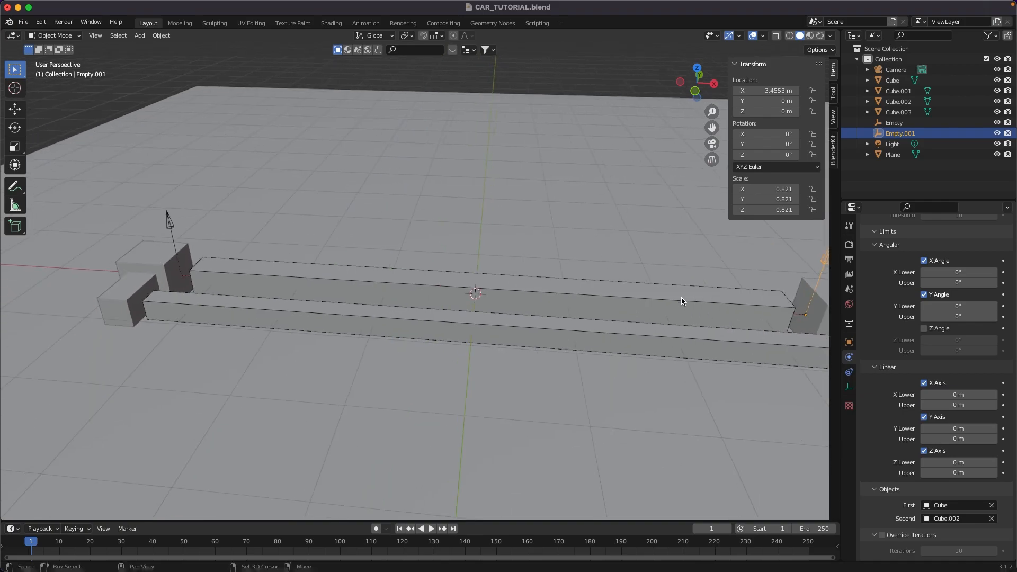
shift+middle_drag(575, 275, 393, 282)
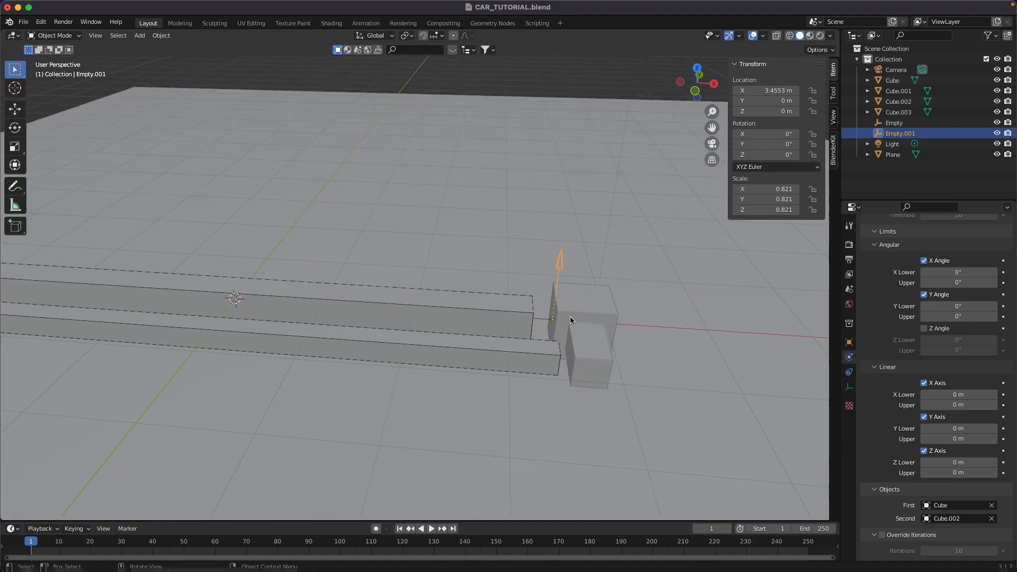
key(shift+d)
click(651, 324)
Snap the 3D cursor to the end face of the steering rod next to Cube.002.
click(575, 348)
middle_drag(575, 348, 604, 342)
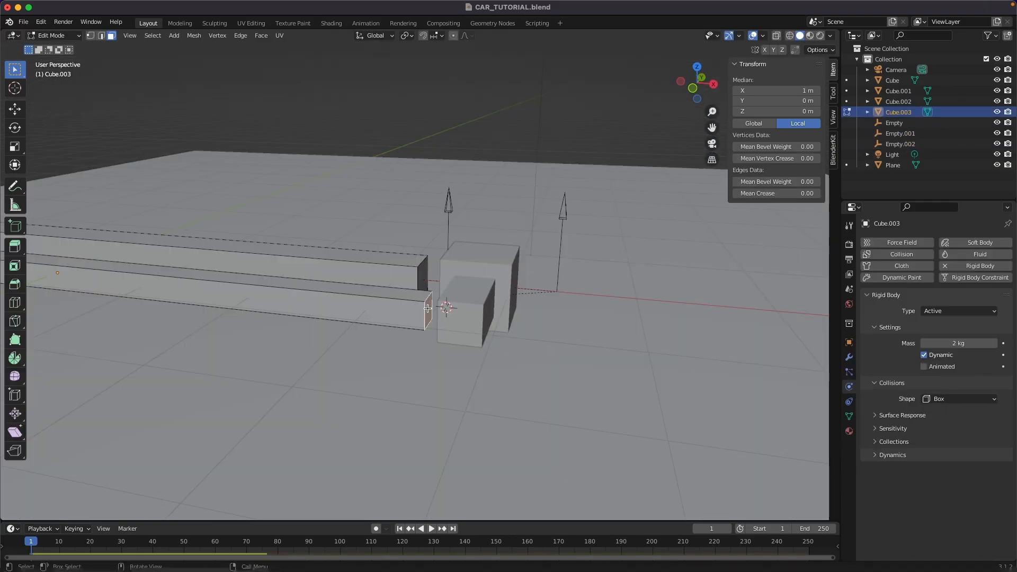
key(Tab)
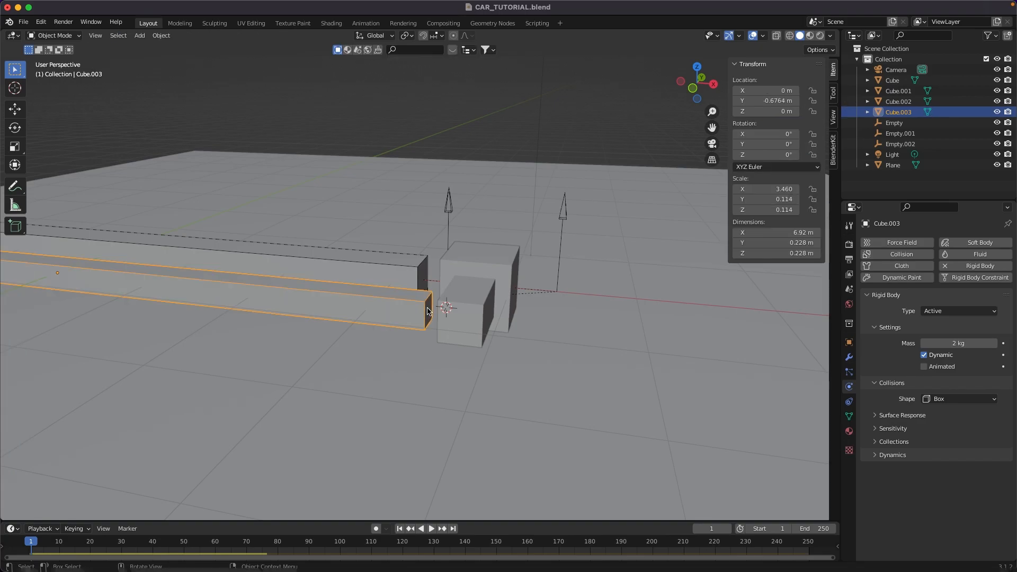
middle_drag(428, 311, 409, 326)
key(Tab)
key(Tab)
key(Tab)
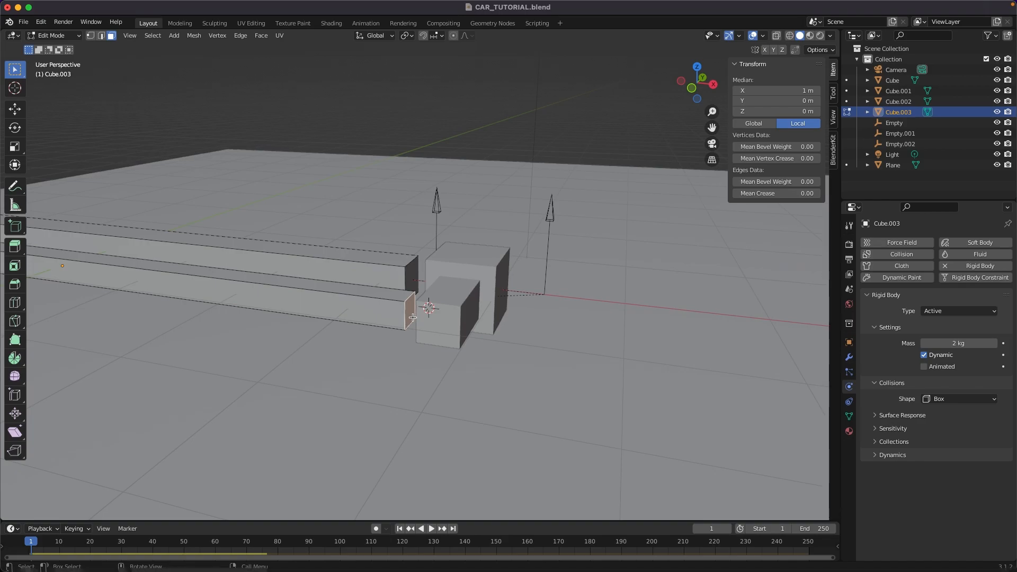
key(shift+s)
click(413, 369)
key(Tab)
middle_drag(434, 318, 455, 321)
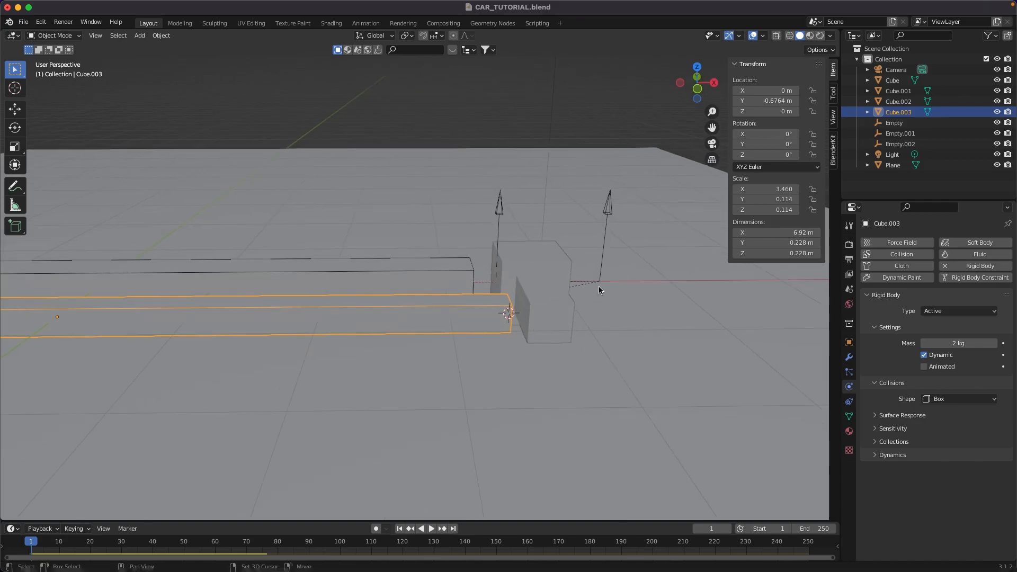
Snap the newest constraint empty to the 3D cursor at the steering rod's end.
click(610, 213)
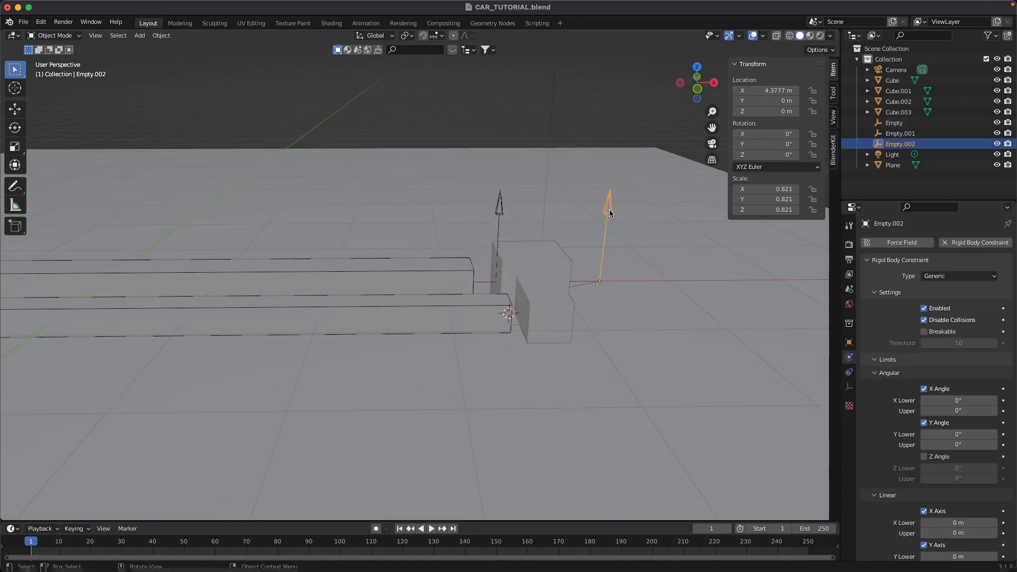
key(shift+s)
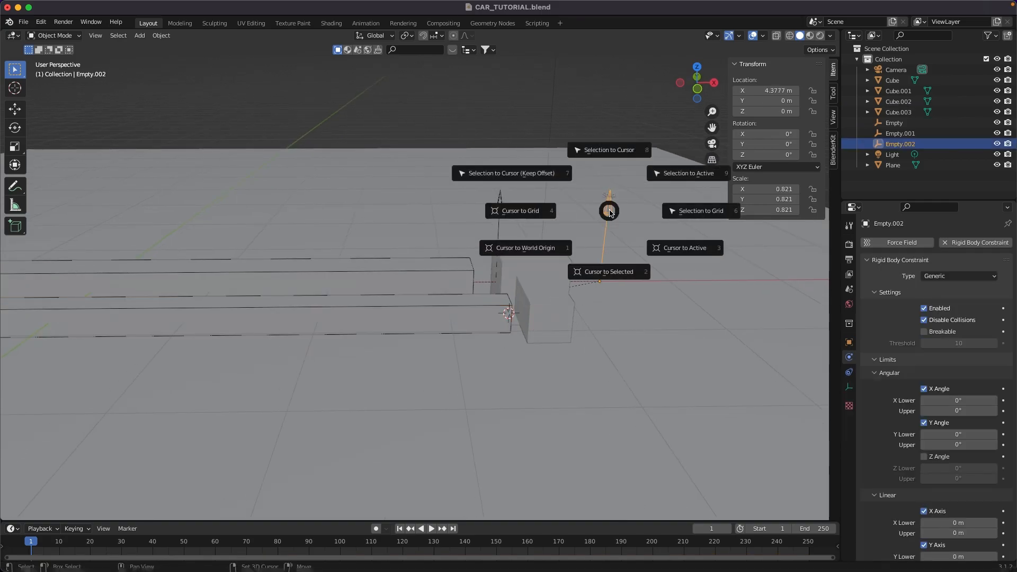
key(8)
middle_drag(611, 214, 589, 214)
scroll(611, 213, up, 4)
Set the constraint's first object to the end block Cube.002 and its second object to the steering rod Cube.003.
scroll(893, 254, down, 4)
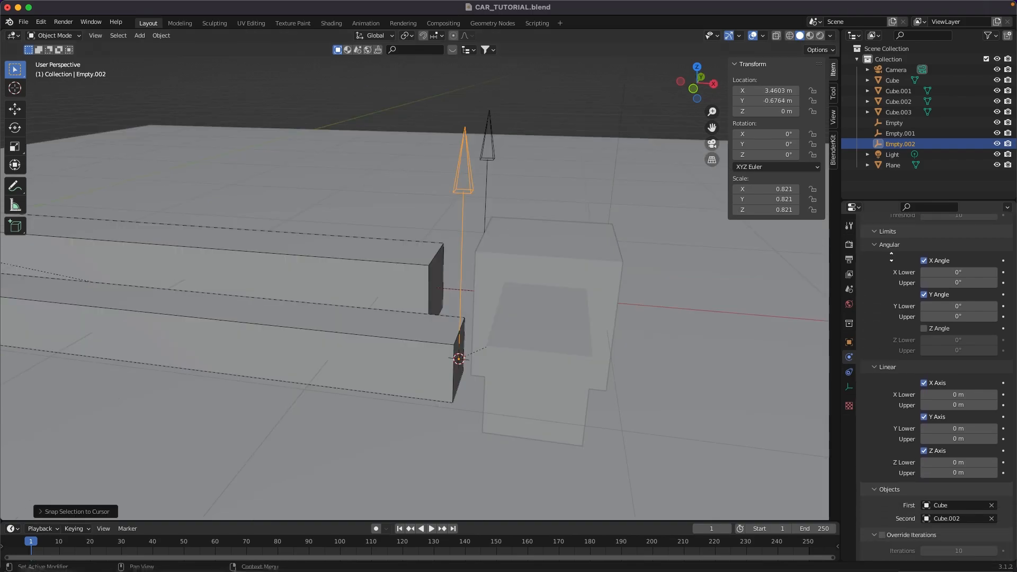
click(992, 506)
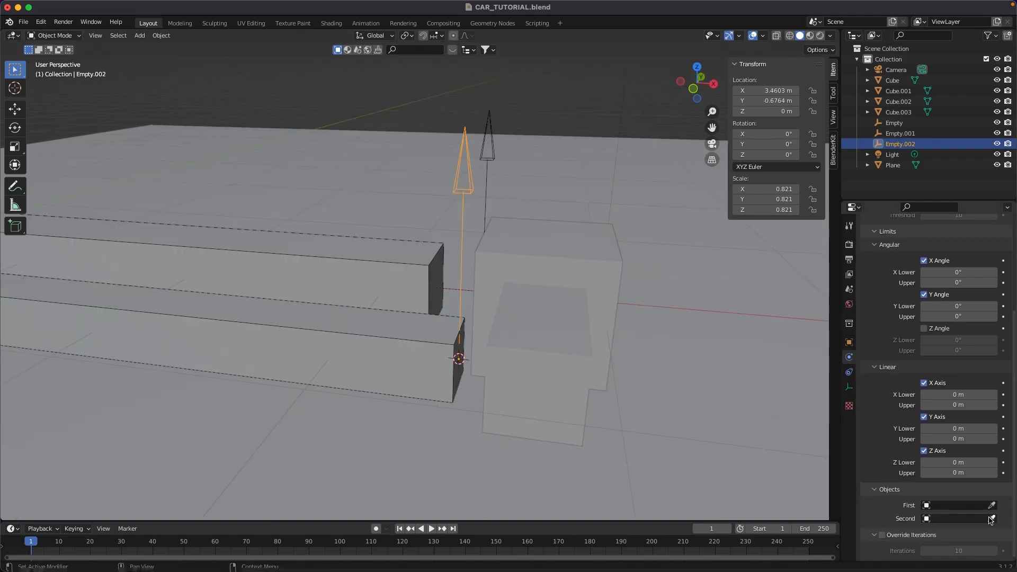
click(992, 506)
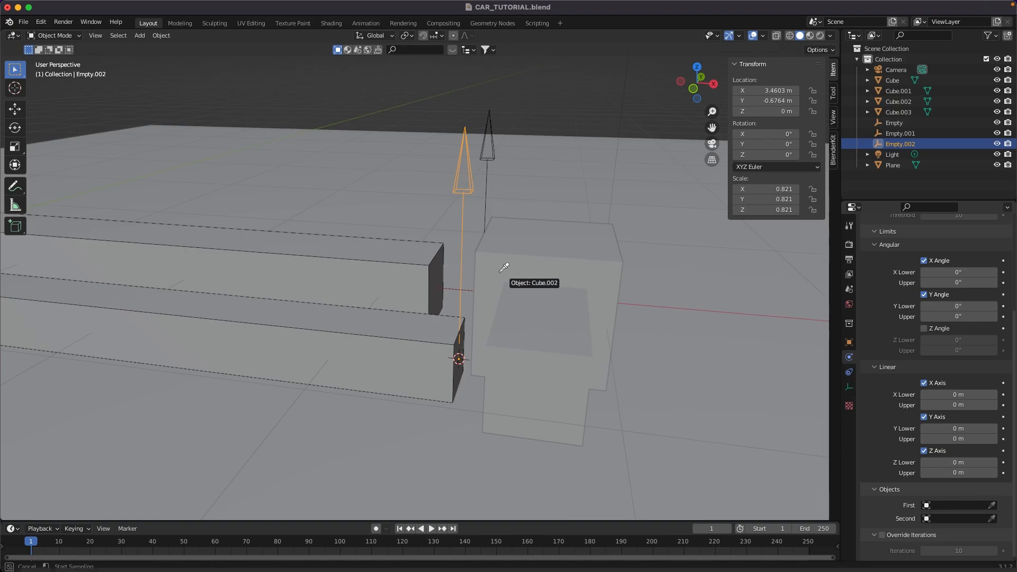
click(541, 266)
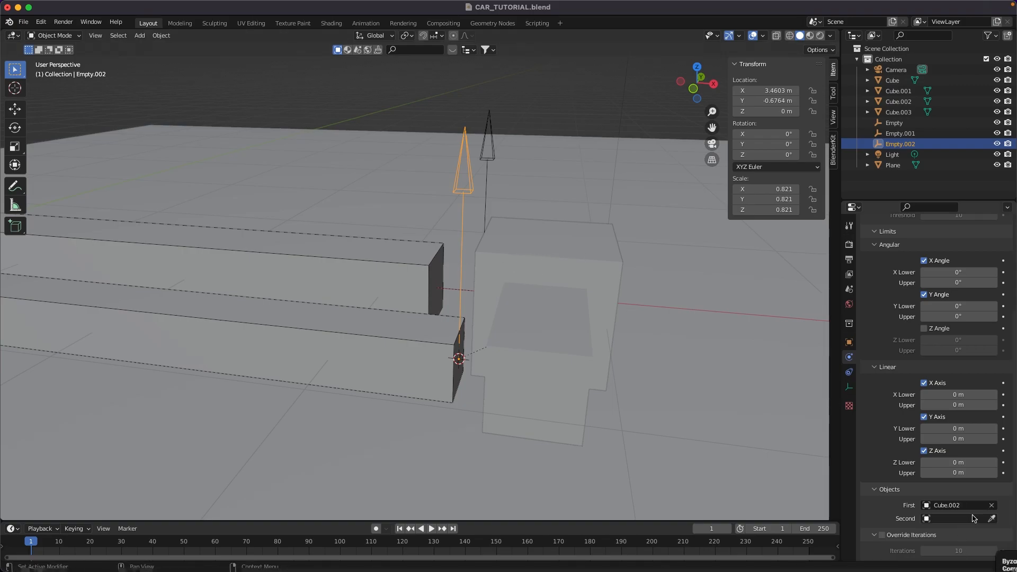
click(395, 357)
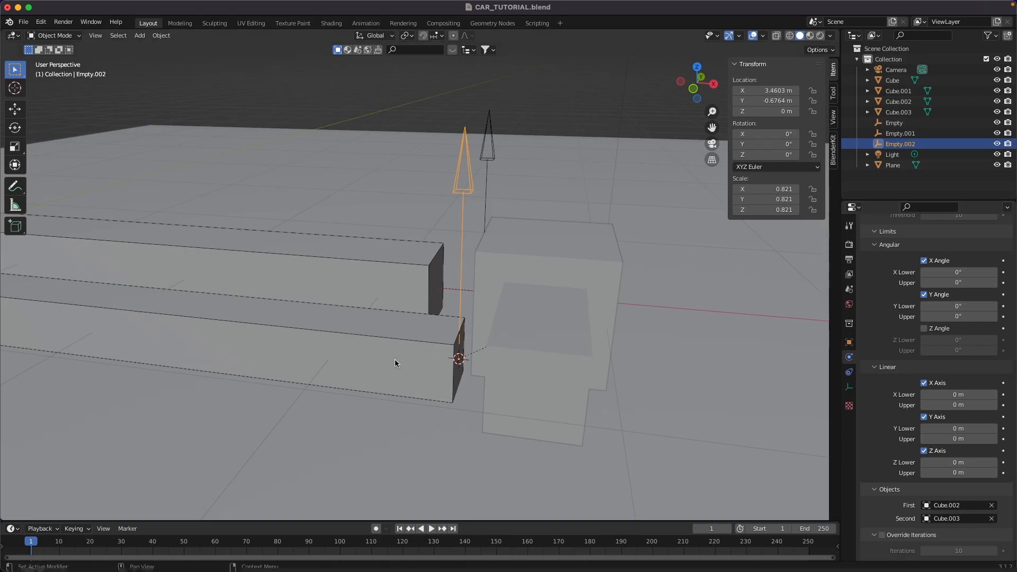
Duplicate the steering rod's constraint empty in place and set the copy's X location to -3.46028 m.
ctrl+middle_drag(387, 381, 387, 450)
shift+middle_drag(287, 383, 594, 407)
ctrl+middle_drag(430, 357, 563, 361)
key(shift+d)
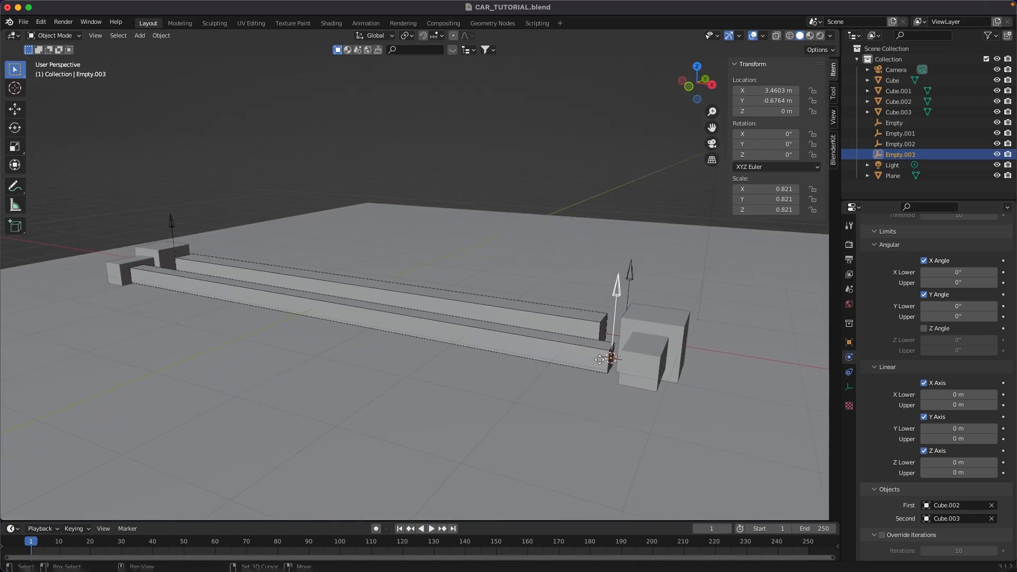
key(Escape)
click(777, 87)
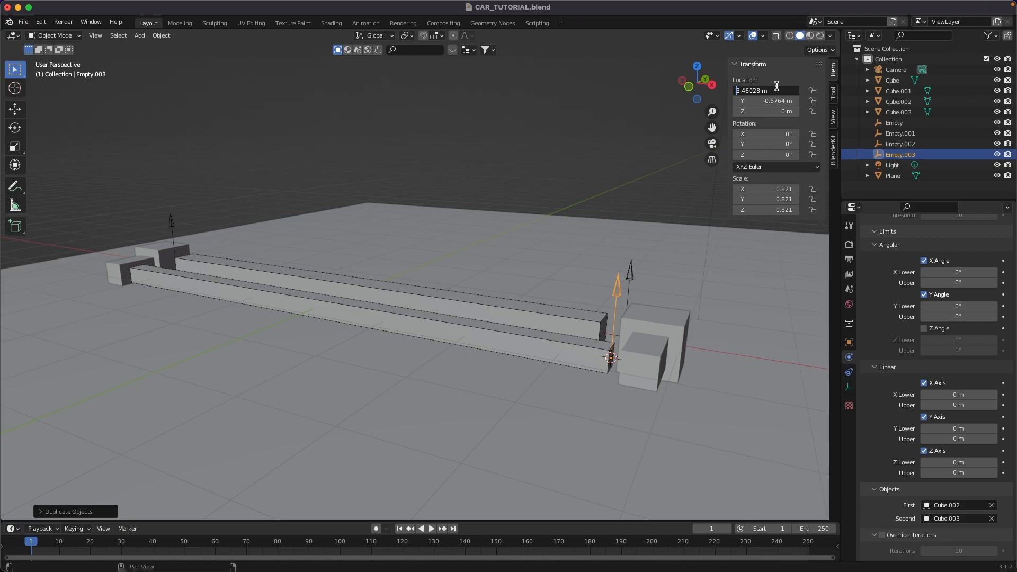
text(-)
key(Return)
Set the new constraint's first object to the opposite end block, Cube.001, and save the file.
middle_drag(371, 233, 136, 235)
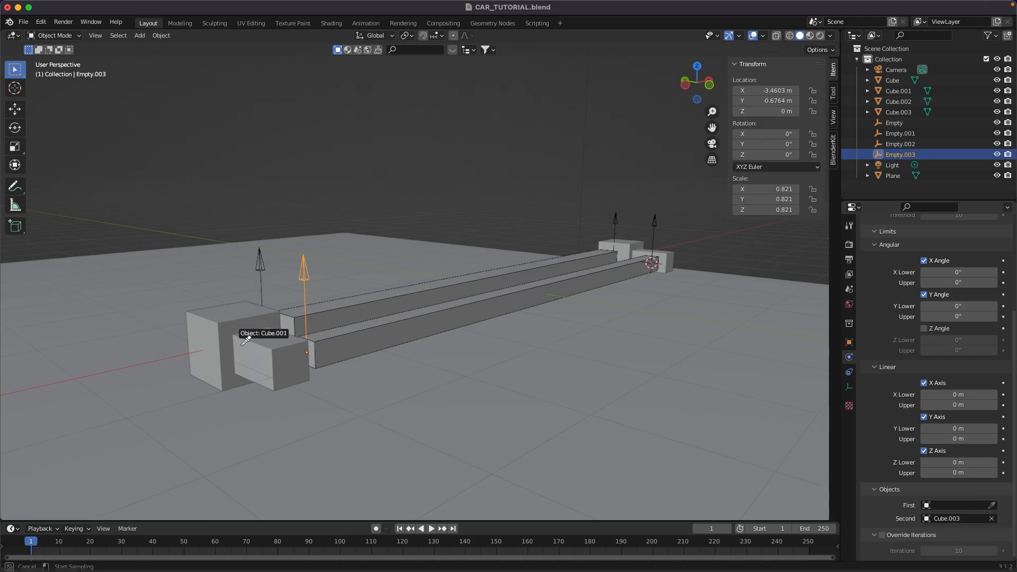
middle_drag(249, 339, 302, 503)
key(ctrl+s)
Play the simulation to check how the four constraints hold the axle assembly together.
scroll(302, 503, down, 5)
key(space)
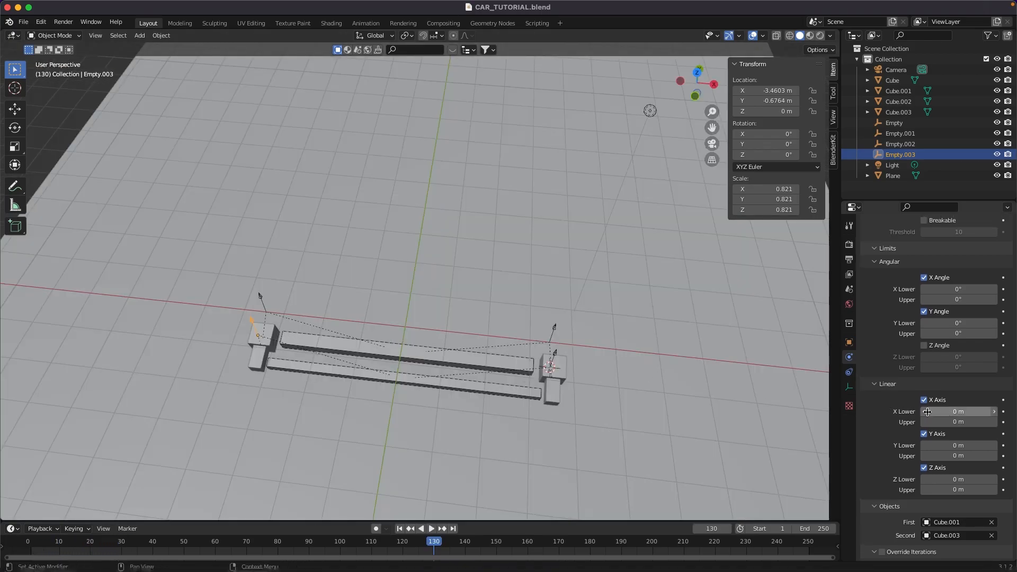
Snap the 3D cursor back to the world origin at the centre of the front axle beam.
middle_drag(702, 382, 608, 306)
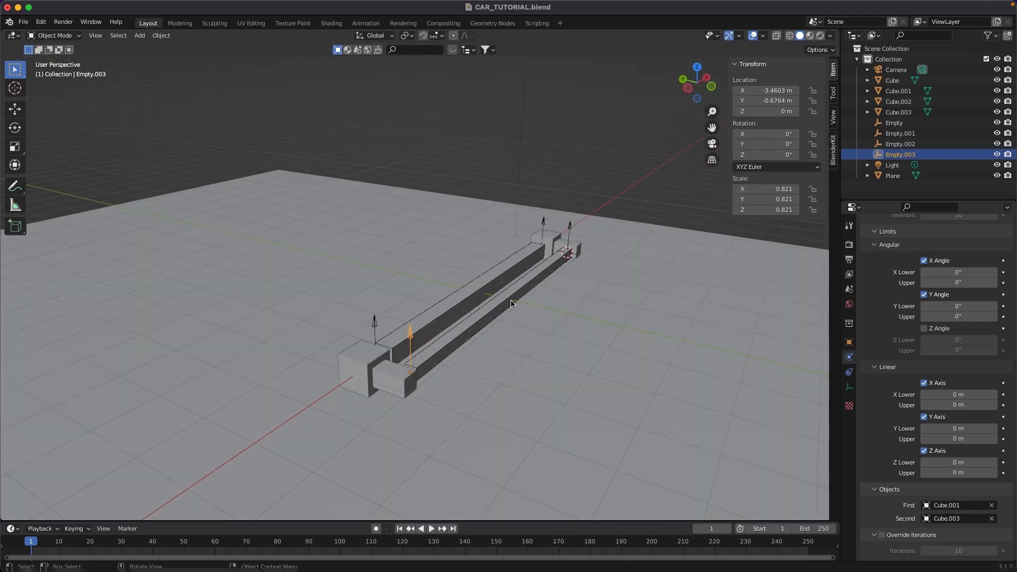
shift+middle_drag(523, 262, 512, 447)
key(shift+s)
click(524, 288)
middle_drag(494, 406, 513, 390)
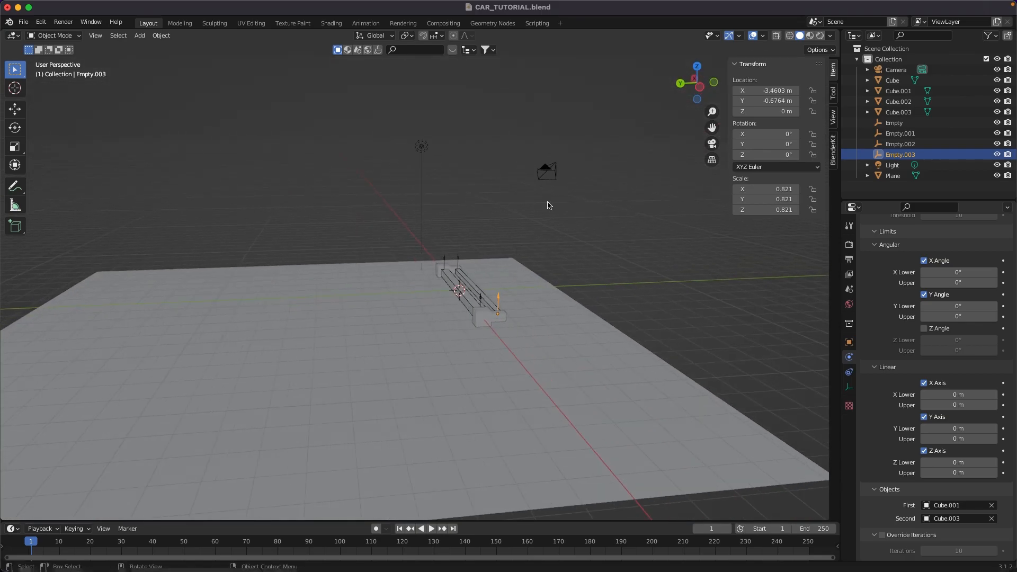
Duplicate the front axle beam and move the copy along Y to about 11.34 m to serve as the rear axle.
click(459, 187)
click(458, 289)
middle_drag(458, 290, 477, 313)
key(shift+d)
right_click(524, 327)
key(g)
key(y)
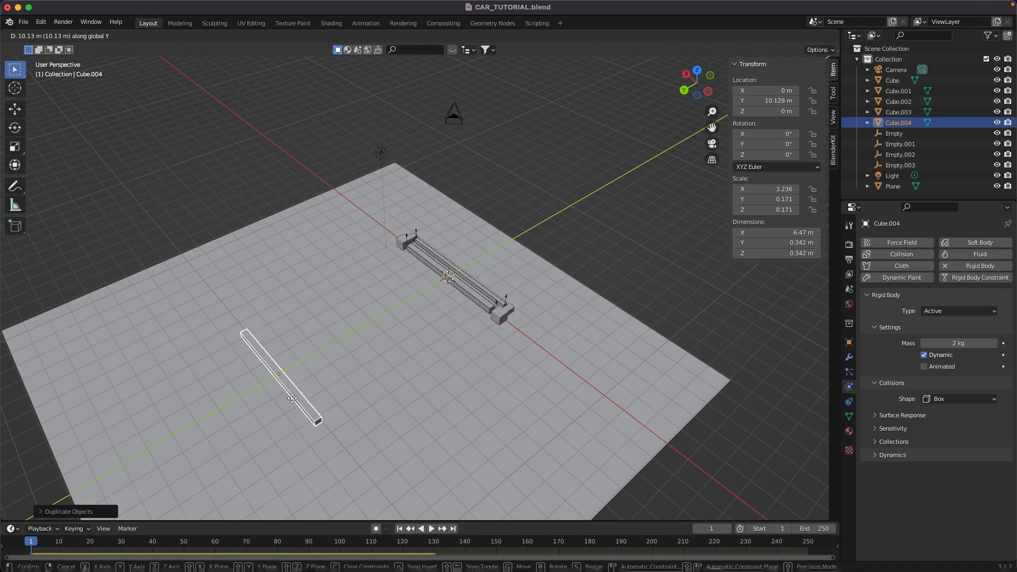
click(276, 409)
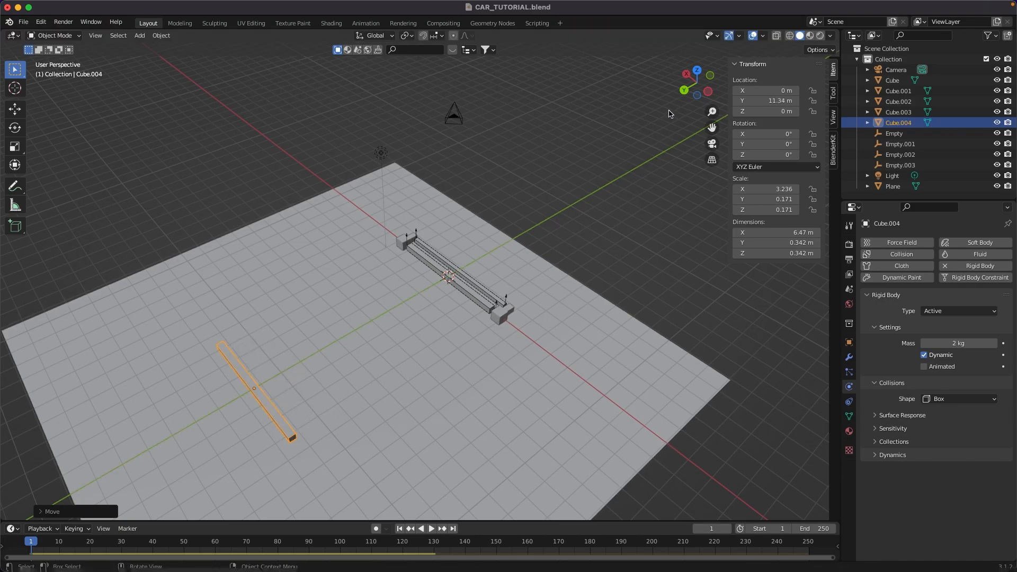
Lengthen the rear beam along X to about 8.04 m and move it along Y to about 12.45 m.
middle_drag(385, 346, 381, 343)
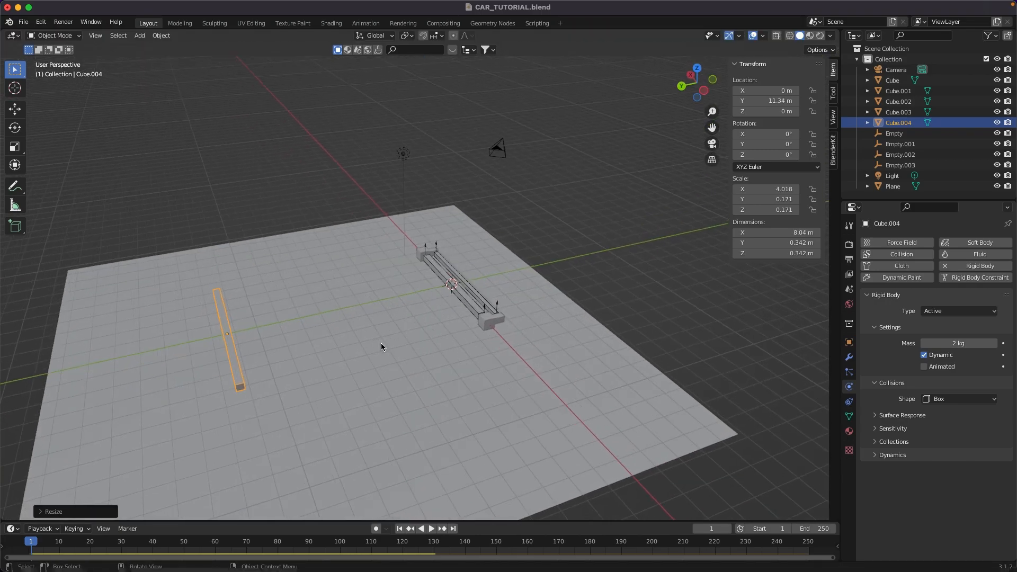
key(g)
key(y)
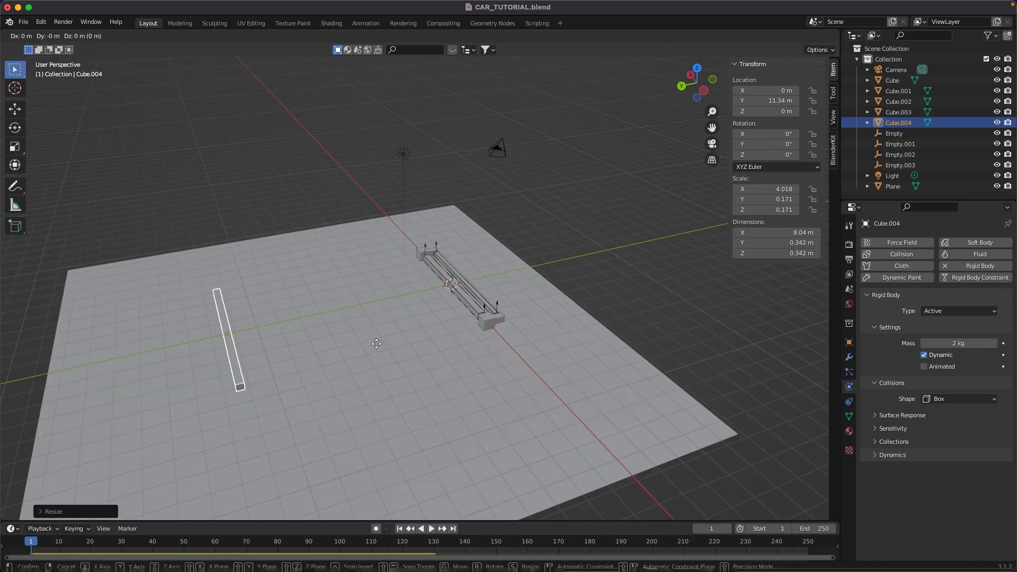
click(354, 346)
Add a cube and place it between and above the two axles, at about Y 6.44 m and Z 1.98 m.
middle_drag(354, 345, 500, 387)
click(713, 80)
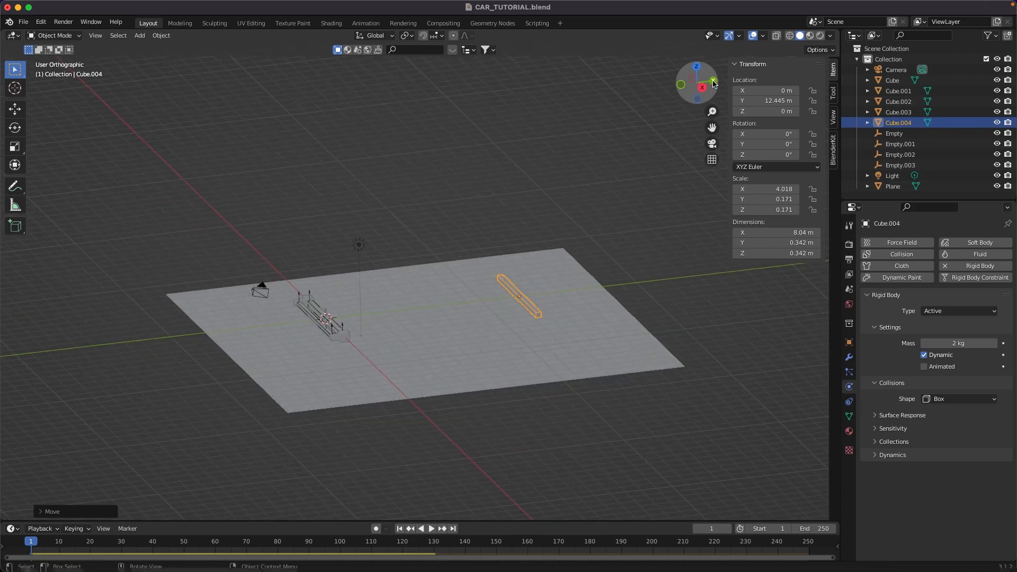
scroll(477, 347, up, 6)
middle_drag(569, 422, 329, 227)
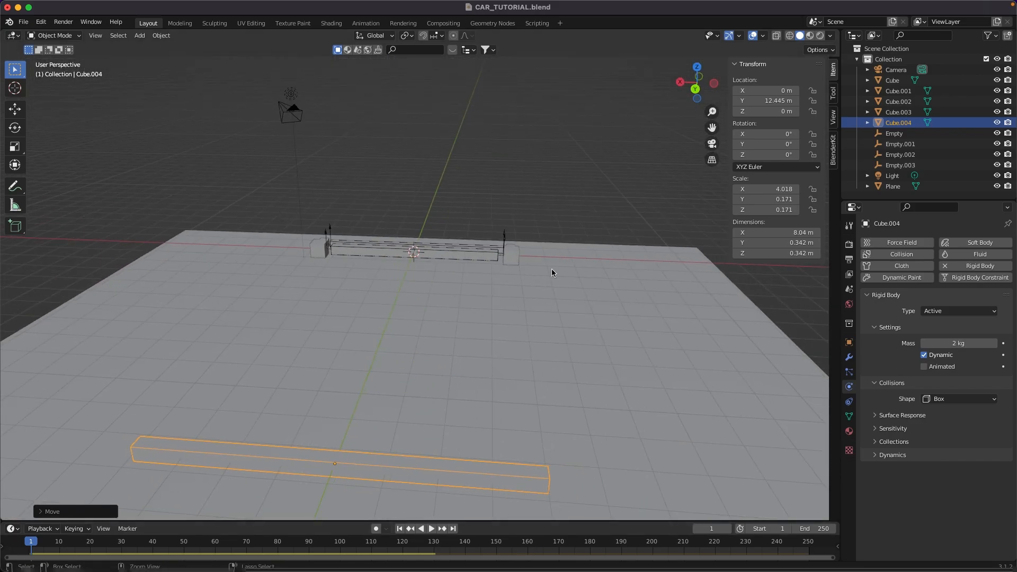
scroll(614, 303, down, 3)
middle_drag(438, 267, 461, 265)
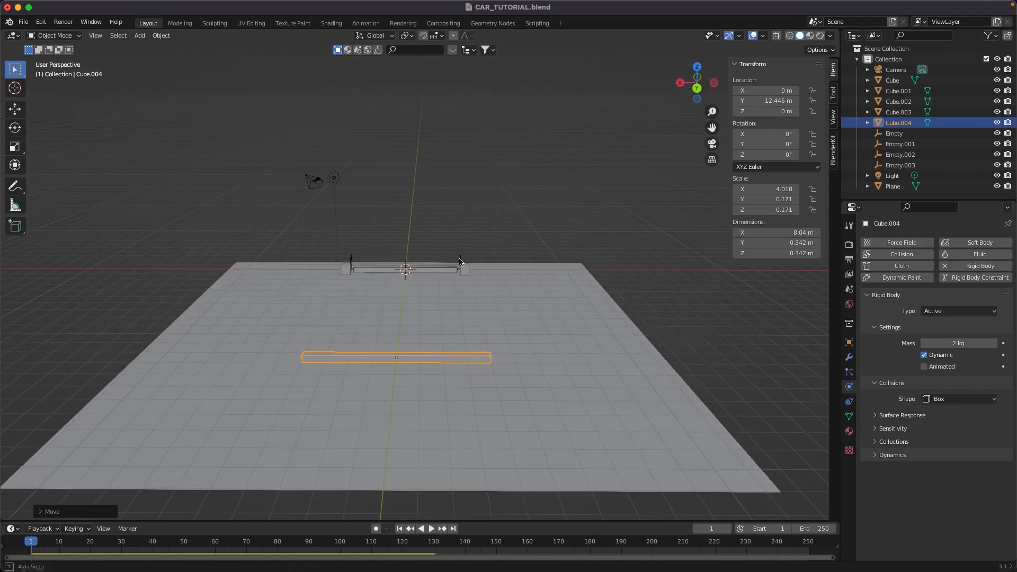
scroll(461, 265, down, 1)
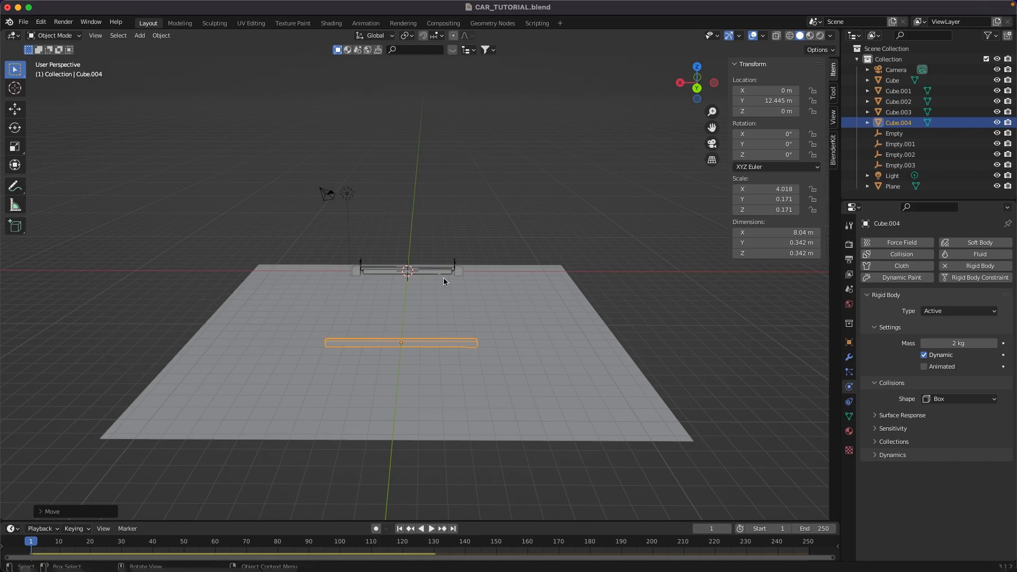
middle_drag(432, 290, 379, 279)
key(shift+a)
click(418, 292)
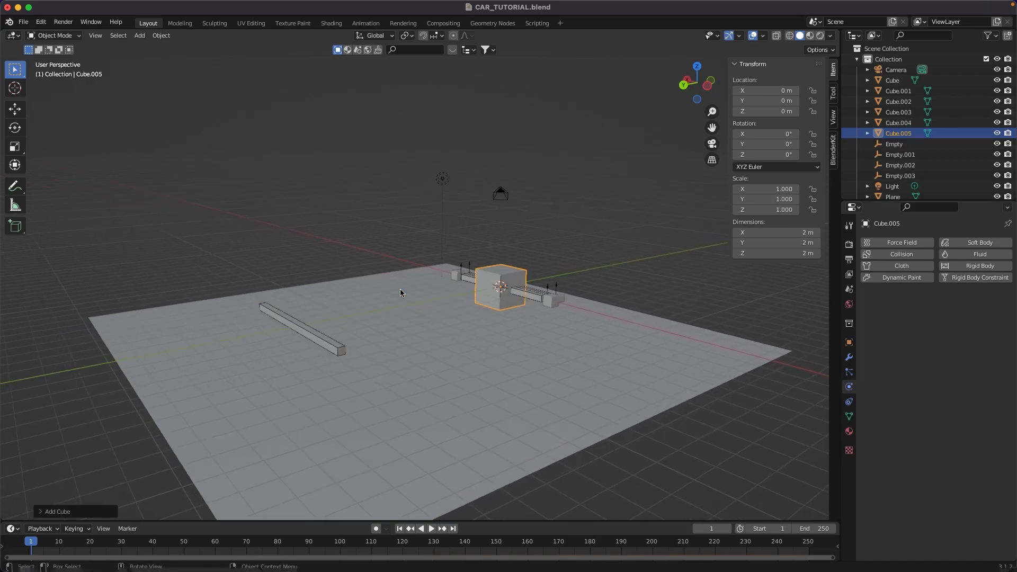
click(708, 86)
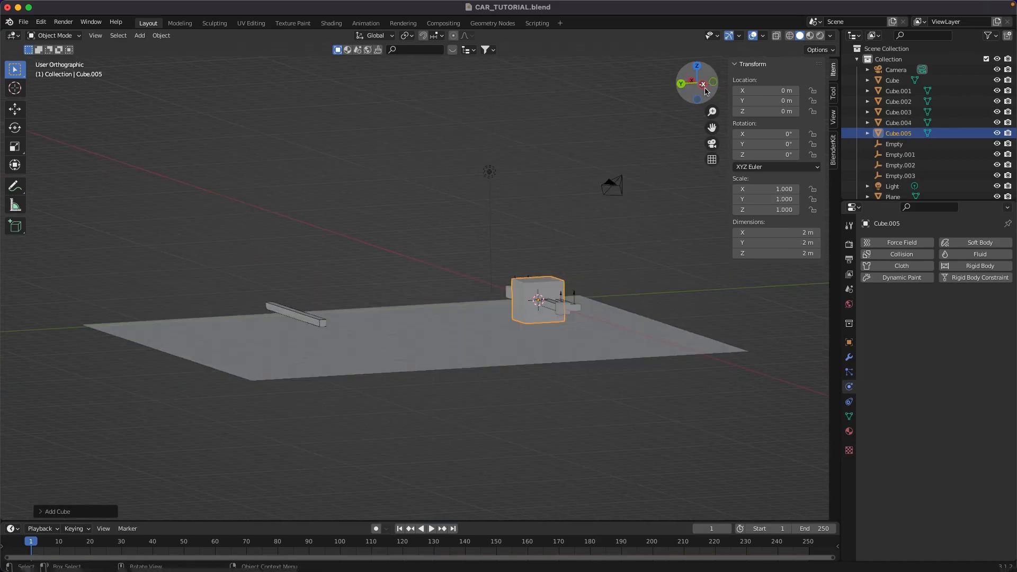
key(g)
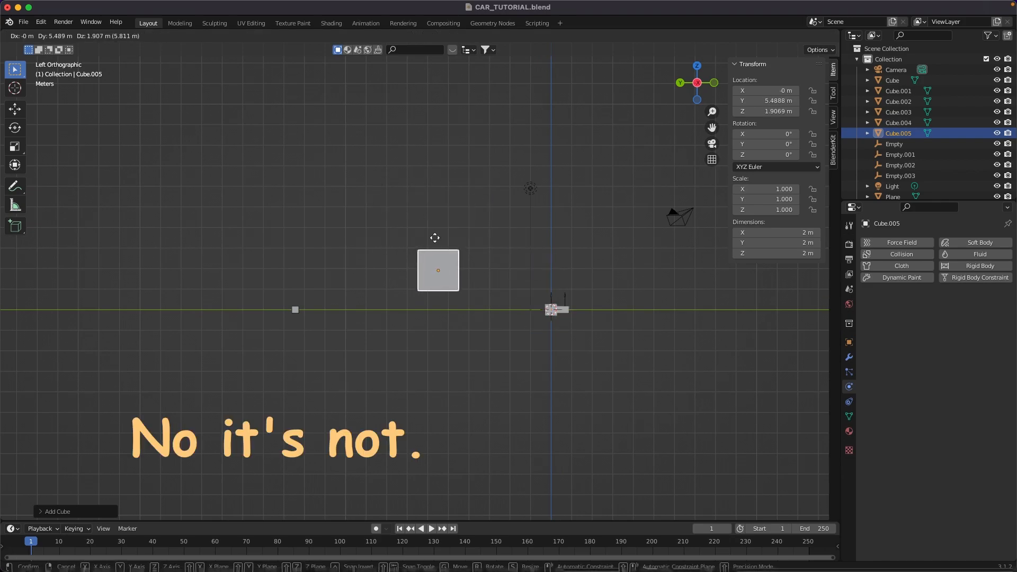
click(417, 237)
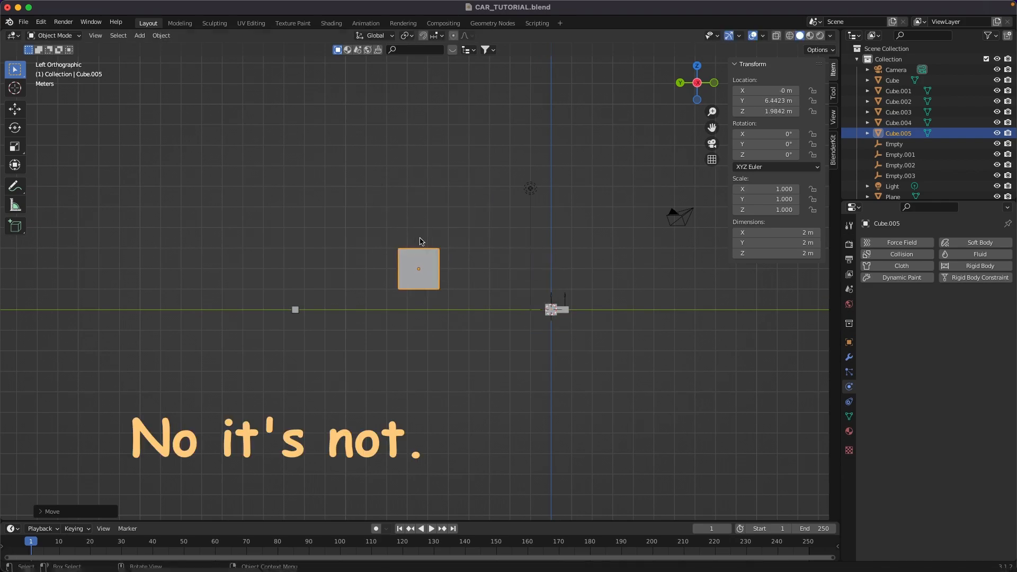
Stretch the cube along Y to about 16.7 m, shift it to about Y 5.9 m and raise it to about Z 2.62 m.
key(s)
key(y)
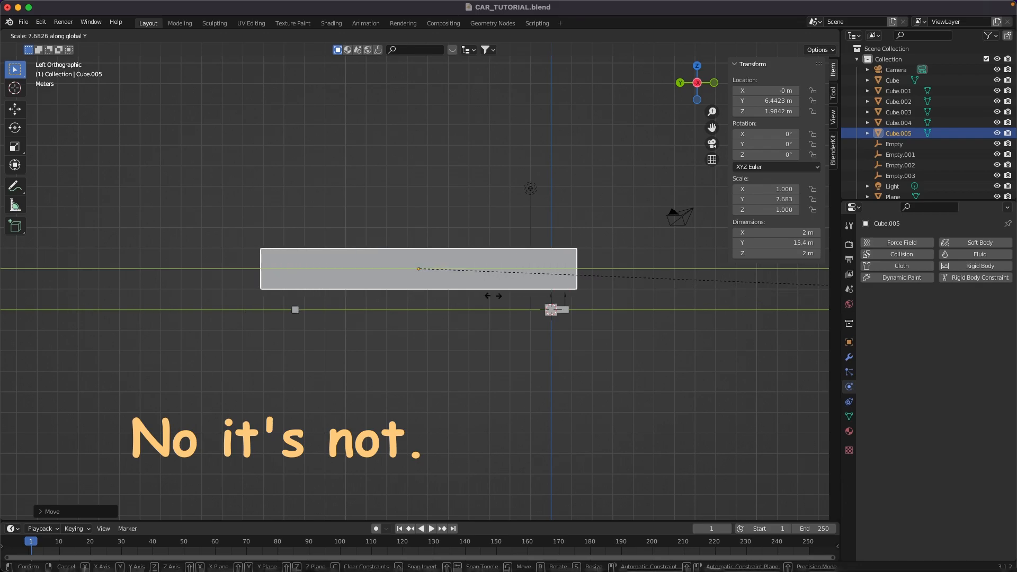
click(514, 295)
key(g)
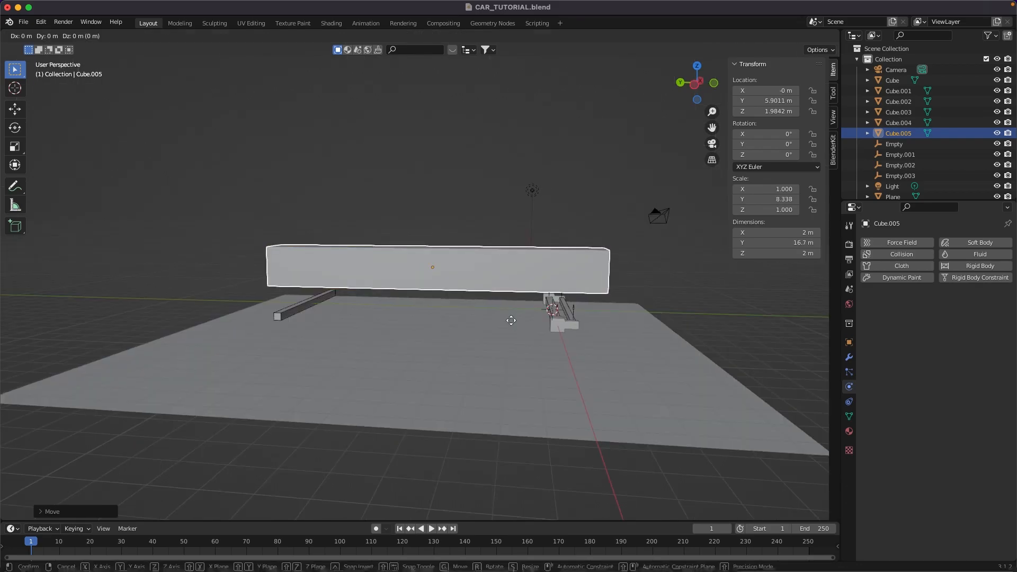
key(z)
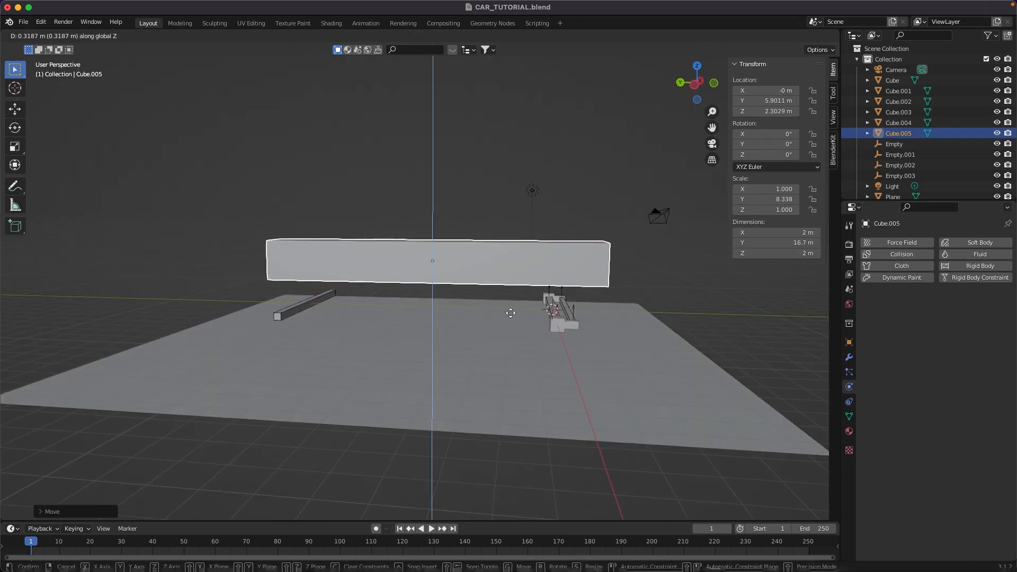
click(510, 308)
Widen the body block along X to about 8.04 m, matching the rear beam's length.
scroll(510, 307, down, 1)
middle_drag(511, 307, 632, 319)
key(s)
key(x)
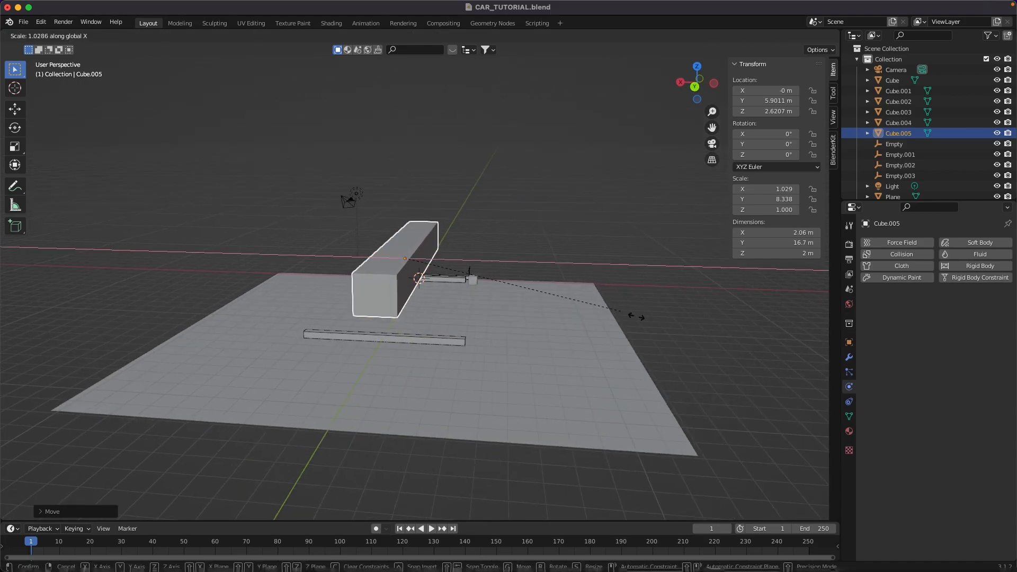
click(442, 355)
In Edit Mode, select the body block's top face and raise it about 0.65 m along Z.
middle_drag(442, 355, 455, 340)
middle_drag(251, 235, 427, 275)
key(Tab)
click(427, 274)
key(g)
key(z)
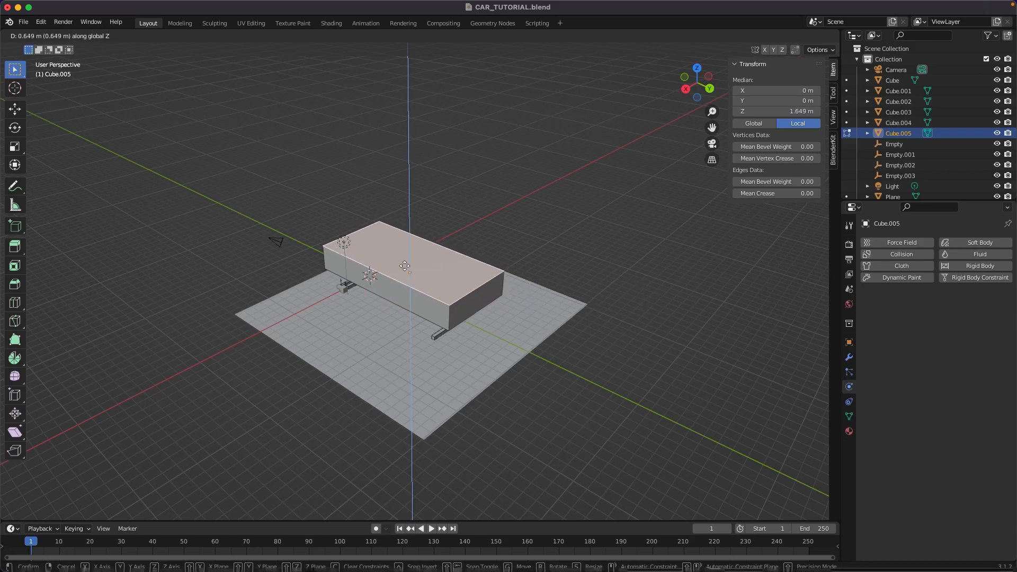
click(405, 262)
middle_drag(405, 262, 405, 233)
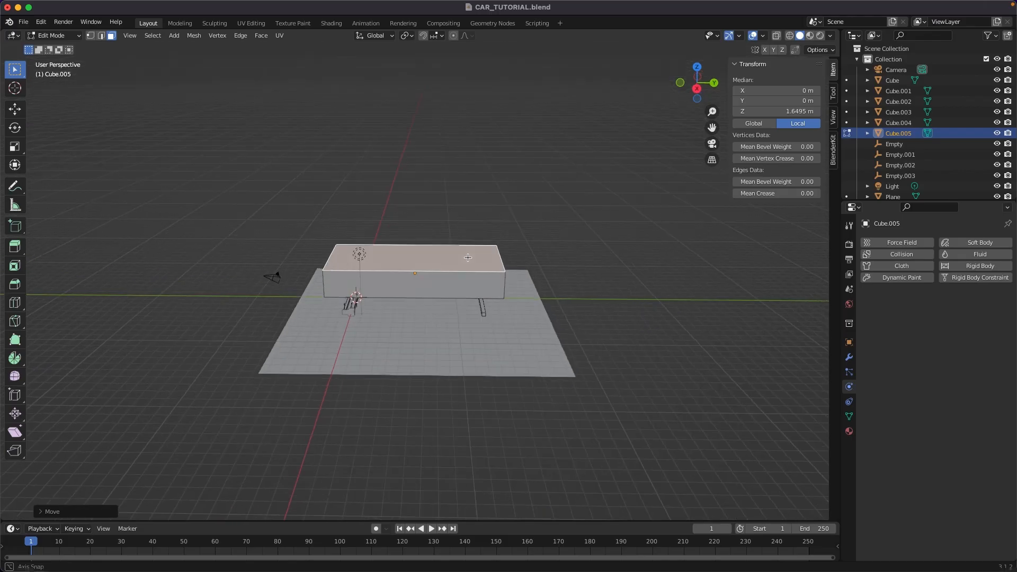
Add a loop cut across the body near its front and extrude the top face behind it upward into a tapered cabin.
key(ctrl+r)
click(408, 286)
click(408, 286)
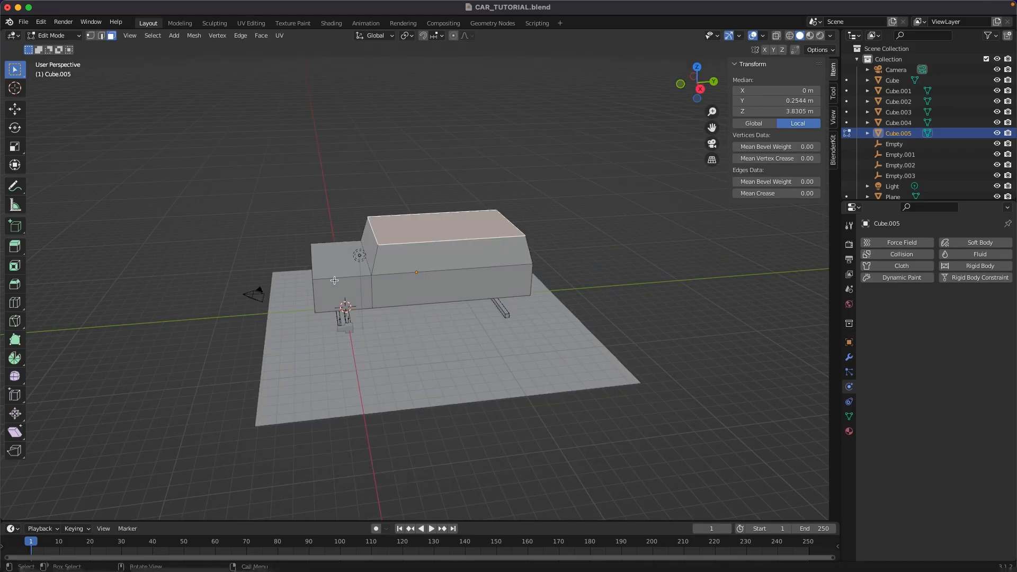
Move the front face outward so the body is about 17.3 m long, and place the body at about Y 6.86 m in Object Mode.
middle_drag(403, 275, 420, 260)
click(308, 284)
key(g)
click(468, 272)
key(Tab)
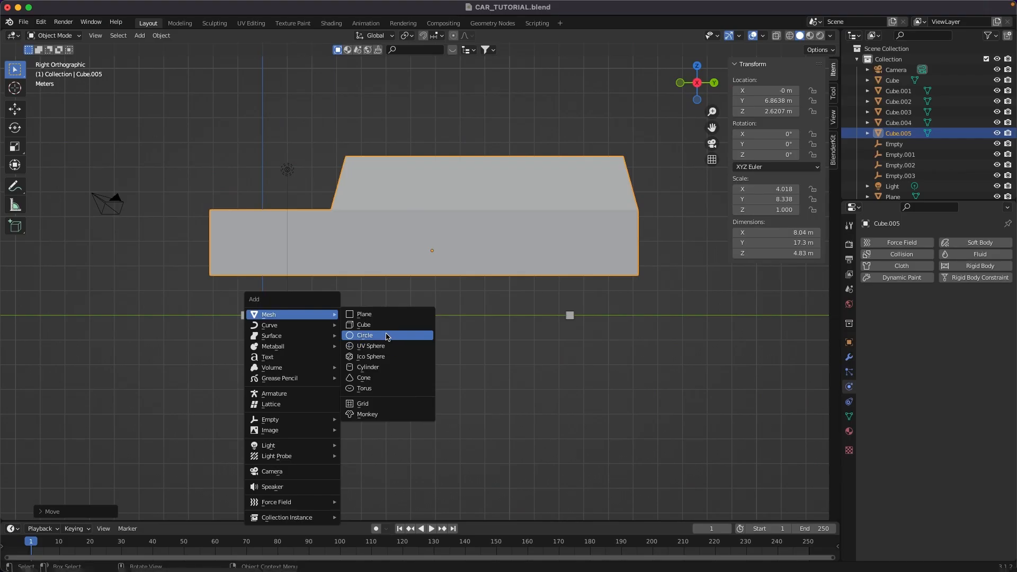
Add a cylinder at the front axle and rotate it 90° about the Y axis.
click(385, 367)
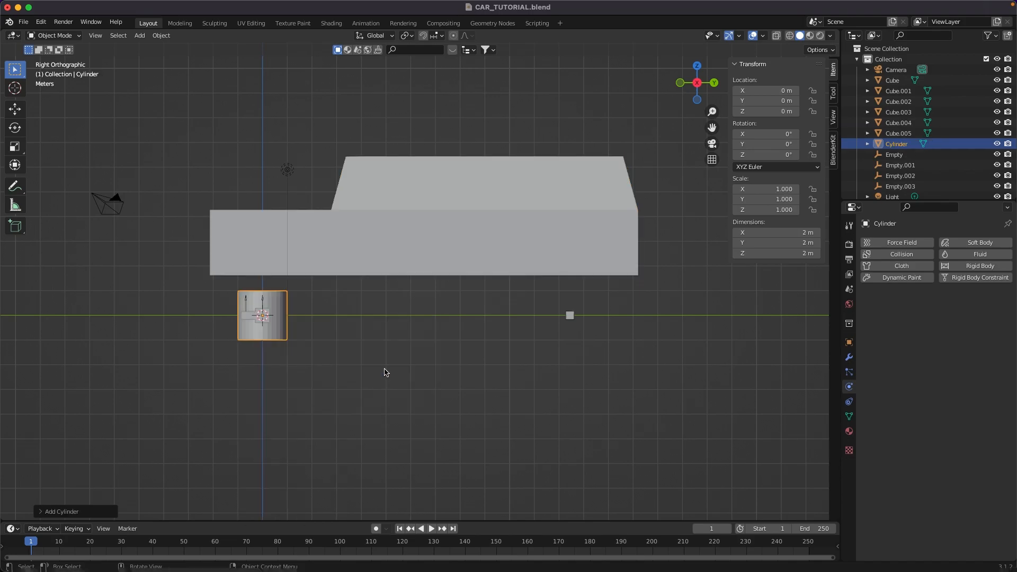
middle_drag(341, 305, 396, 353)
scroll(395, 352, down, 4)
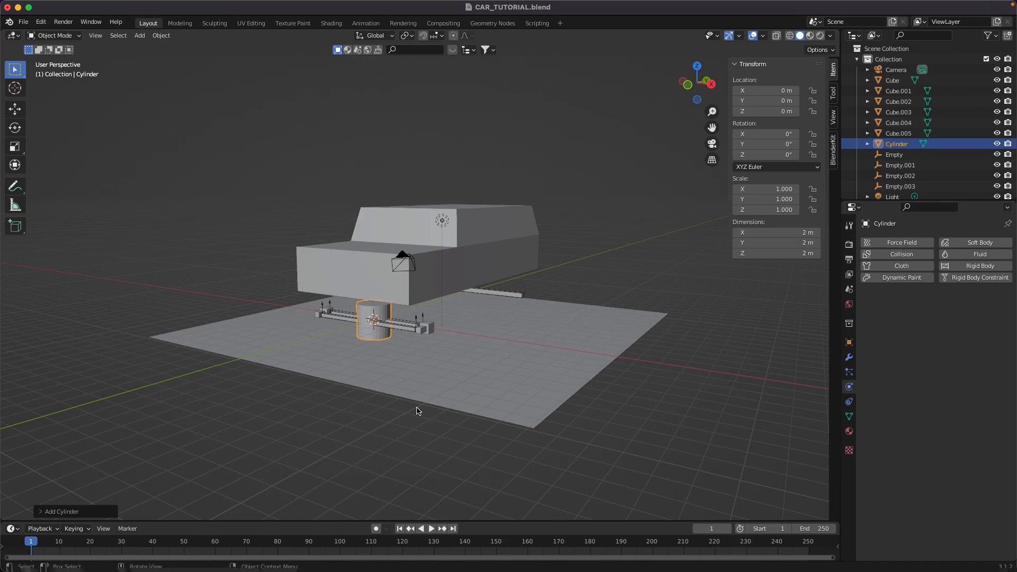
text(ry90)
key(Return)
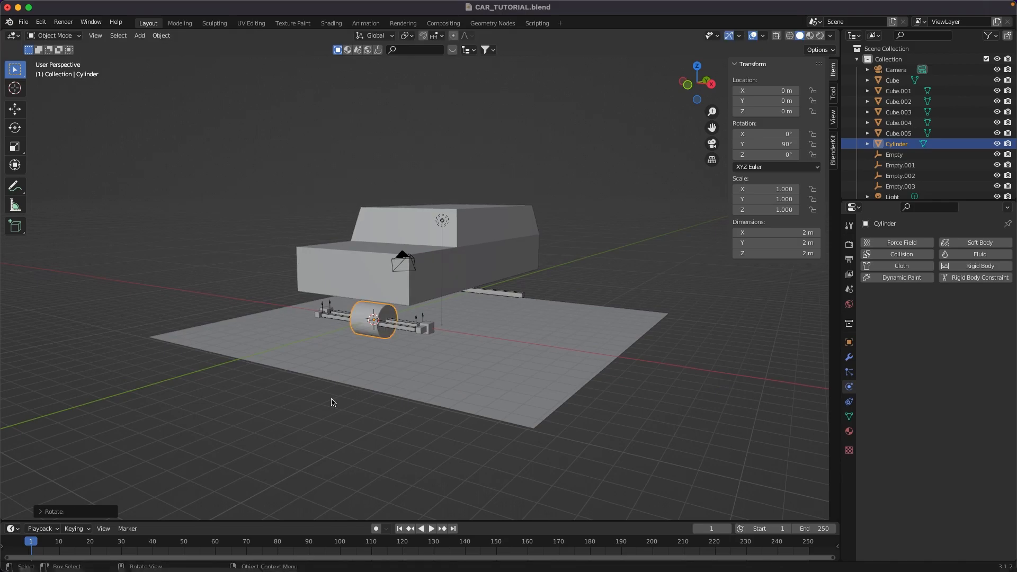
Enlarge the cylinder uniformly to about 4.92 m across and stretch it along X to about 12.6 m long.
middle_drag(403, 371, 530, 381)
key(s)
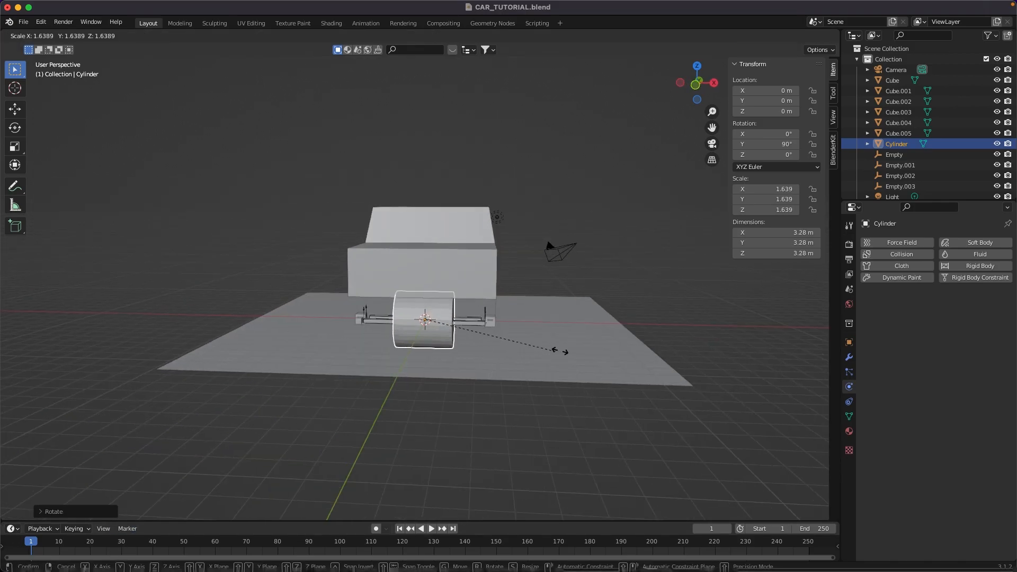
click(625, 344)
middle_drag(625, 343, 546, 398)
key(s)
key(x)
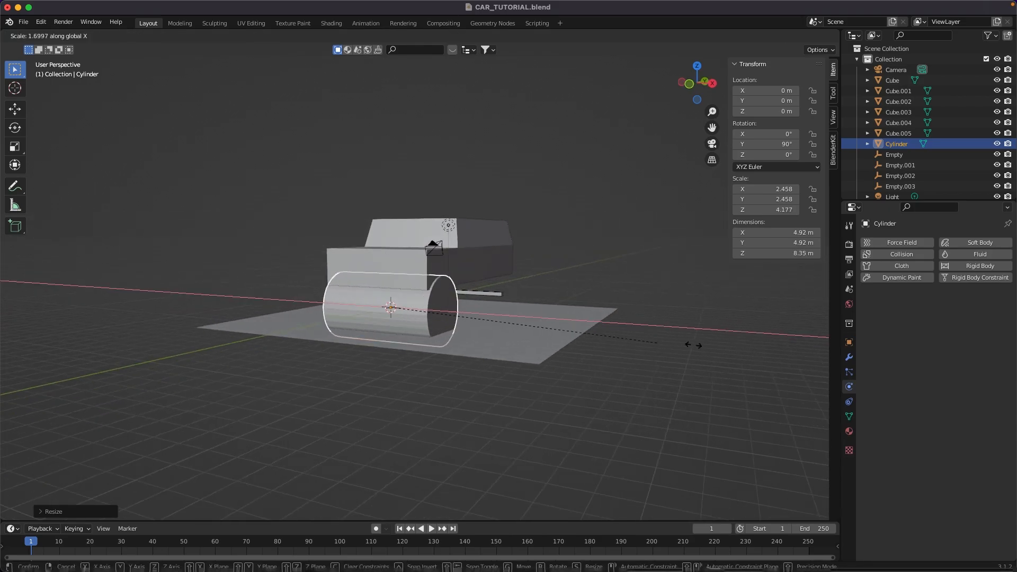
click(792, 355)
Scale the cylinder's cross-section down to about 2.87 m in diameter, leaving out the X axis.
key(s)
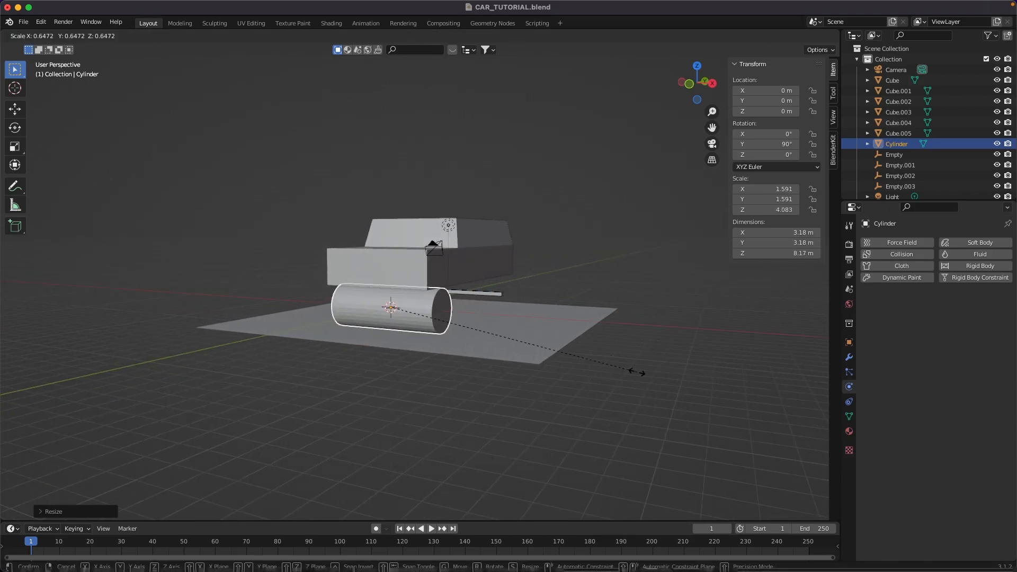
key(shift+x)
click(610, 365)
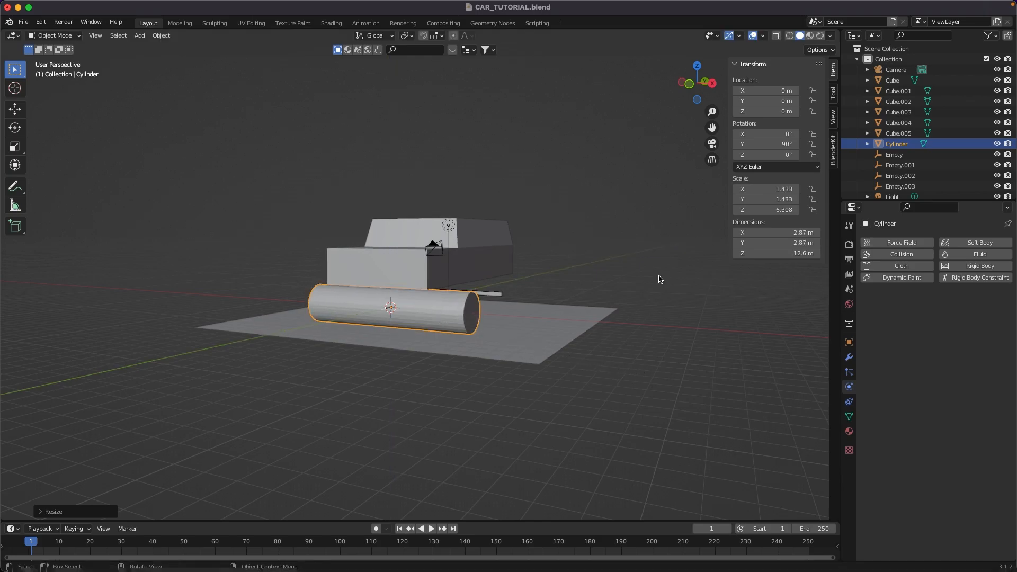
Enlarge the front cylinder uniformly to about 3.17 m in diameter and 14 m long.
click(709, 81)
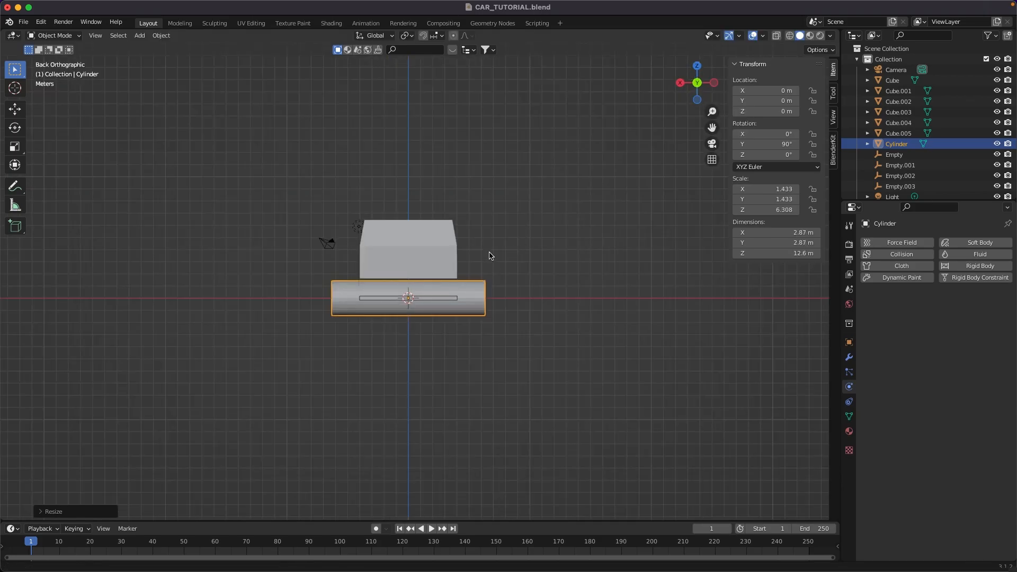
click(679, 84)
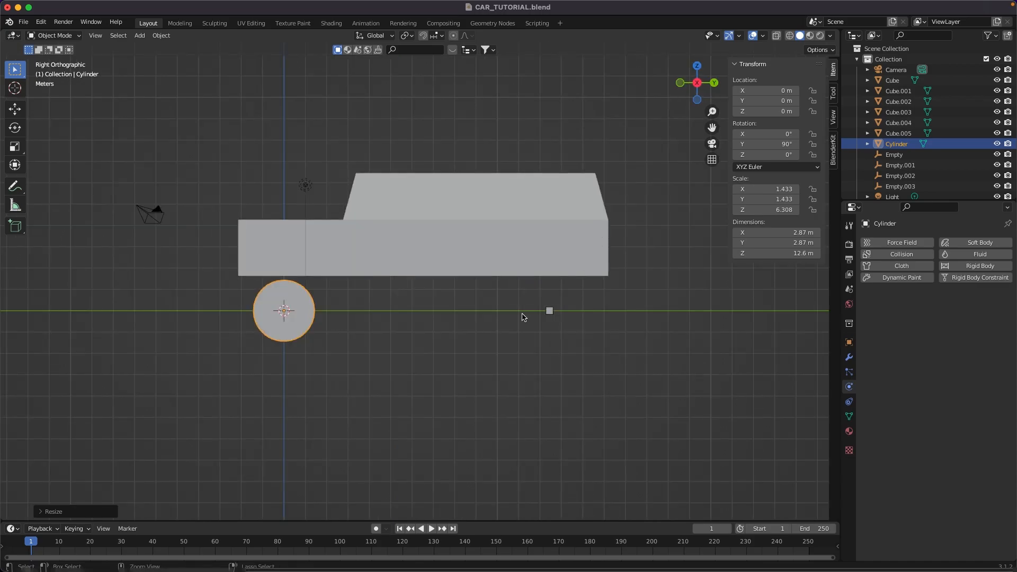
scroll(532, 271, up, 2)
key(s)
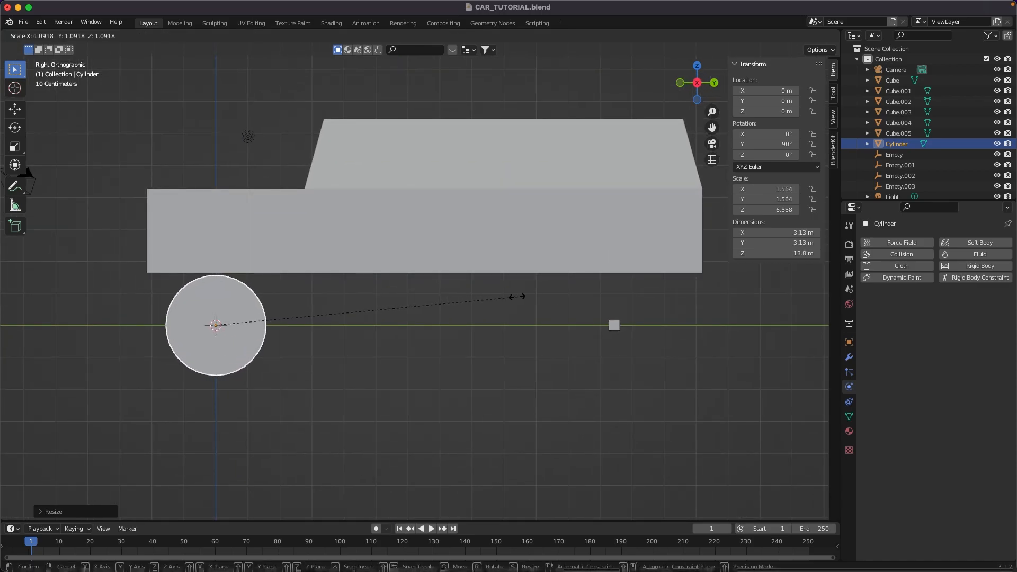
click(520, 297)
key(s)
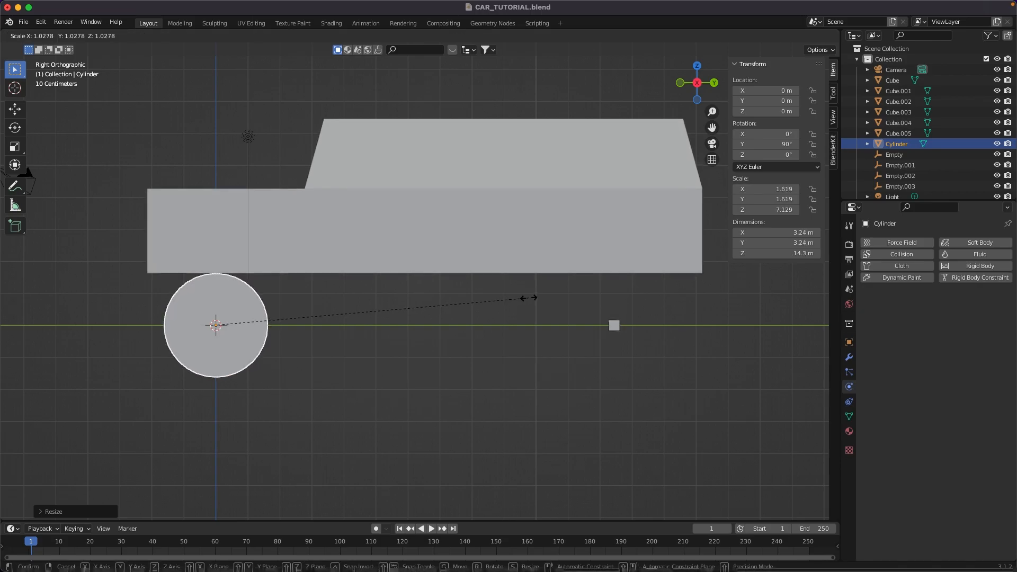
click(530, 298)
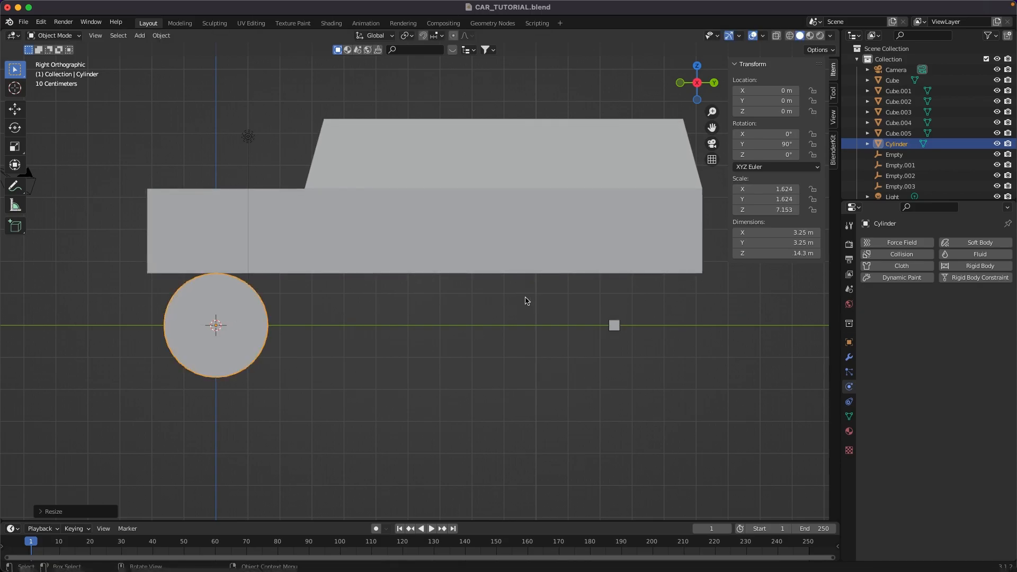
key(s)
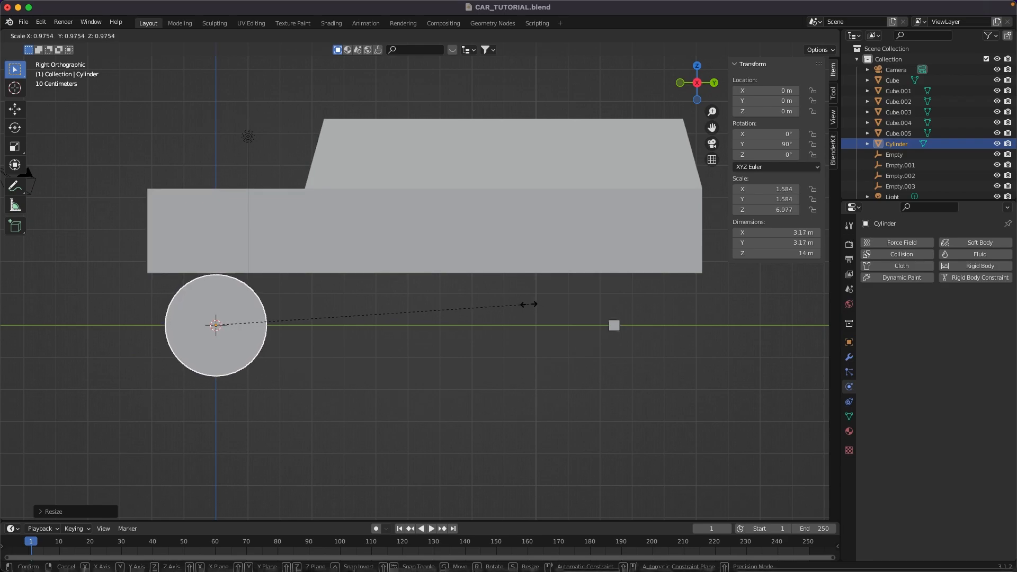
click(528, 306)
Raise the front cylinder about 1.655 m along Z so it overlaps the lower part of the body.
key(g)
key(z)
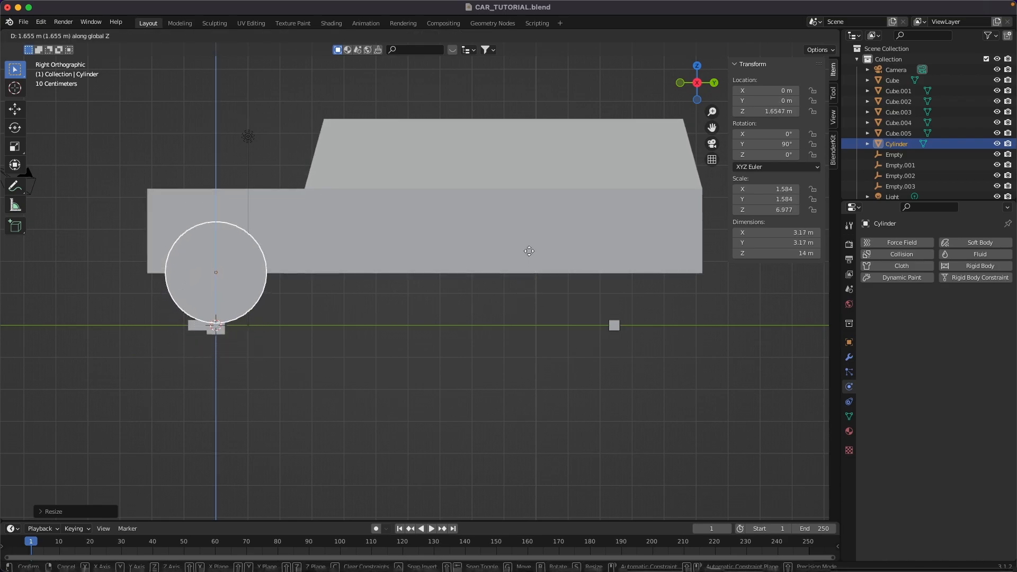
click(530, 251)
Add a Boolean Difference modifier to the car body with the front cylinder as the cutting object.
middle_drag(488, 265, 549, 267)
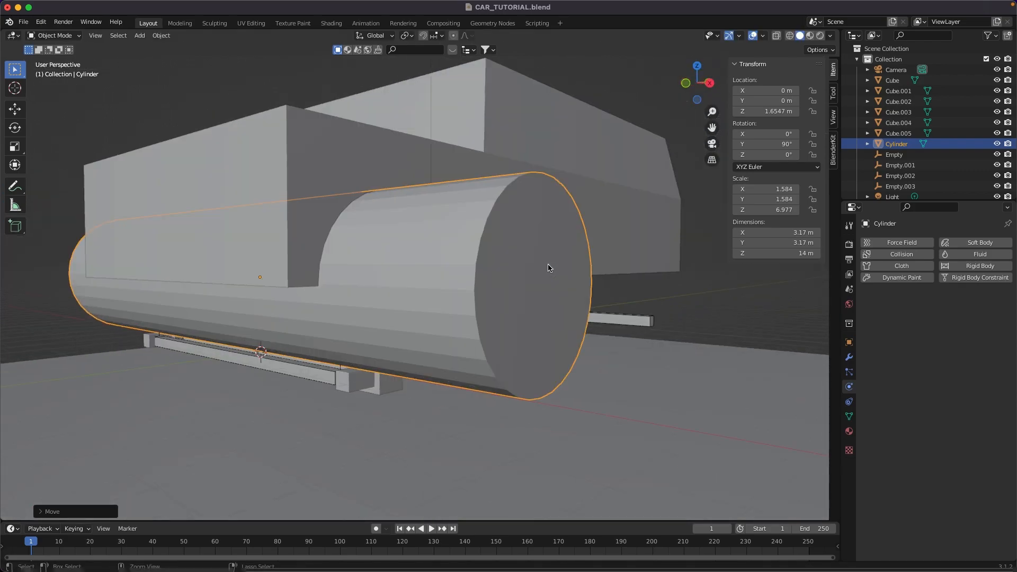
scroll(552, 254, down, 5)
click(471, 239)
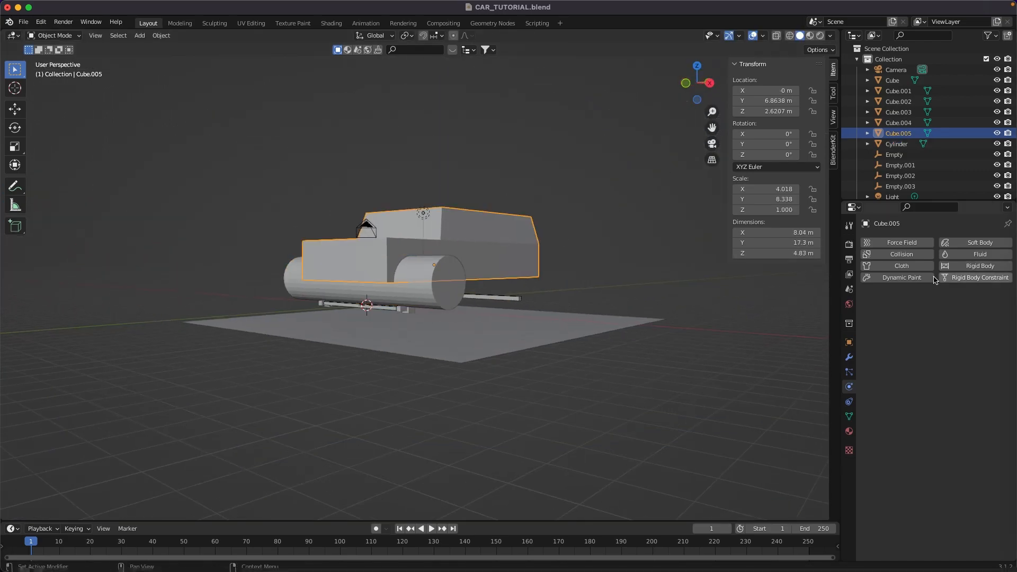
click(850, 357)
click(918, 243)
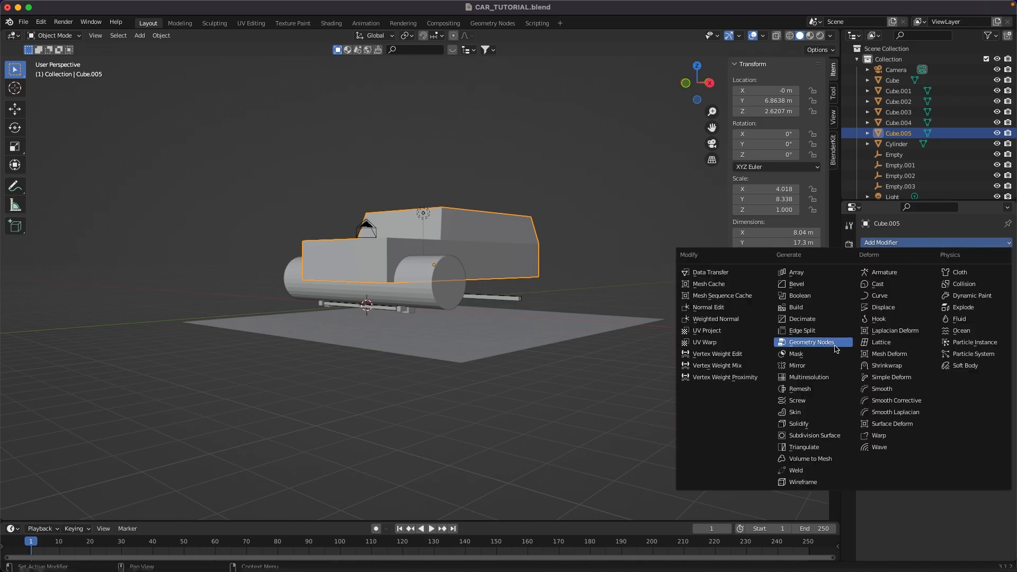
click(825, 296)
click(993, 303)
click(401, 275)
middle_drag(418, 278, 371, 268)
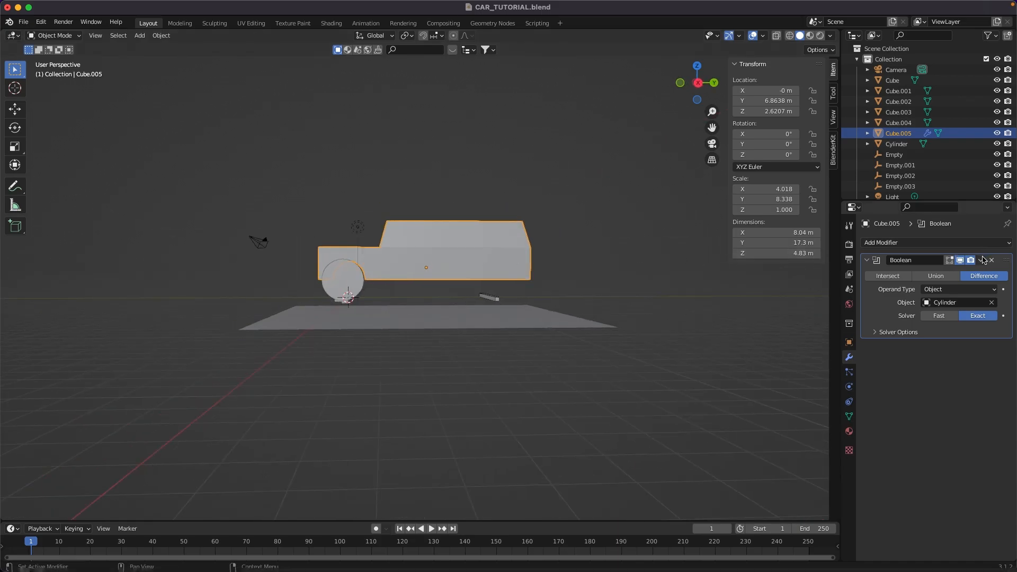
Duplicate the front cylinder along Y toward the rear, placing the copy at about Y 7.69 m.
click(357, 285)
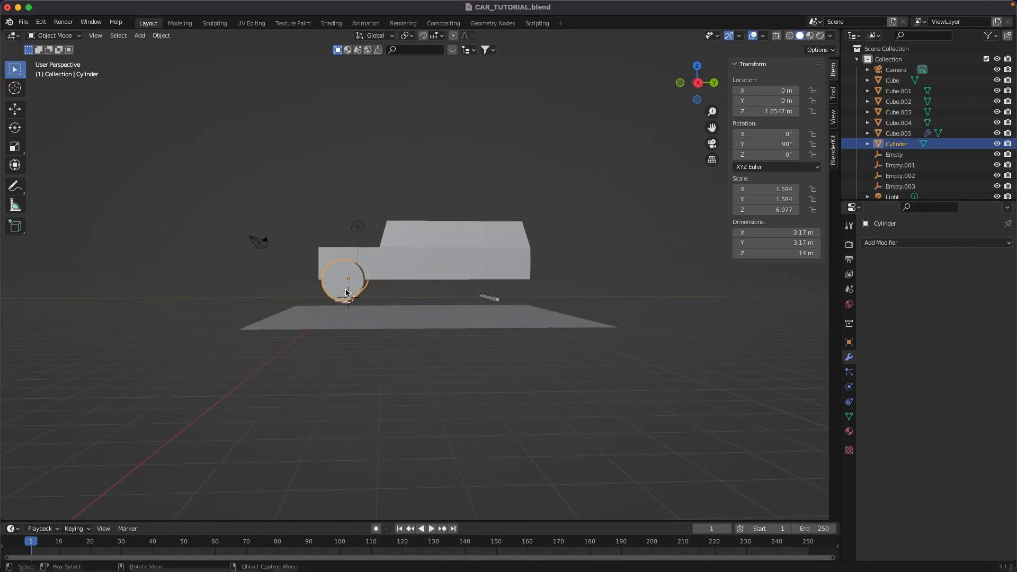
click(699, 82)
scroll(404, 222, up, 8)
scroll(403, 206, down, 3)
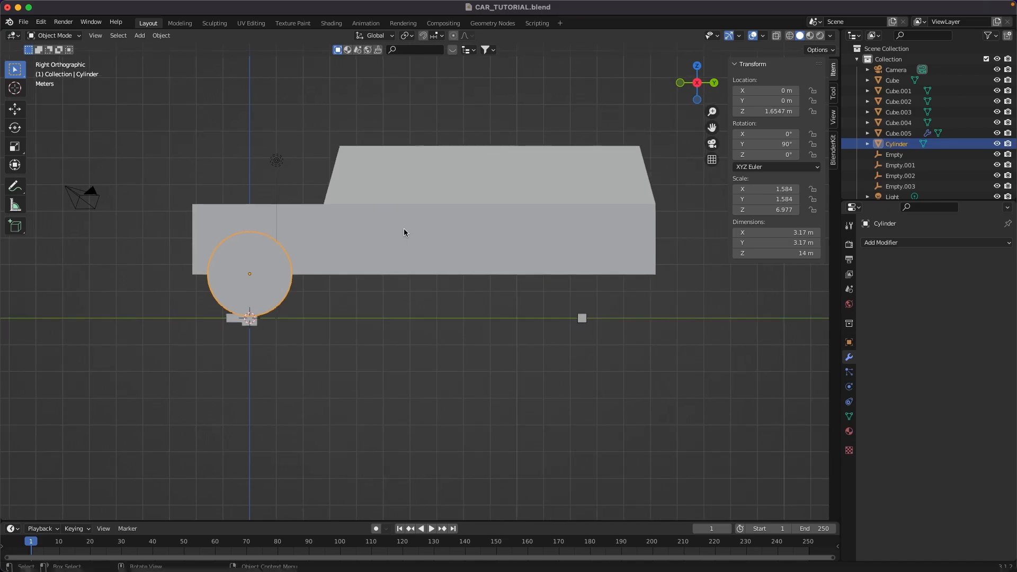
key(shift+d)
key(y)
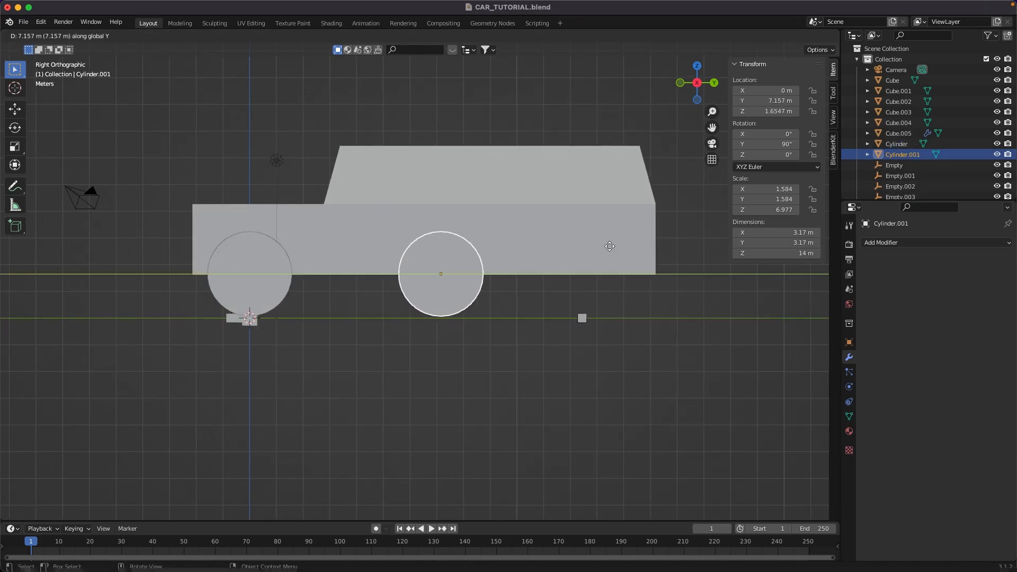
click(609, 249)
Snap the 3D cursor to the rear axle.
click(583, 319)
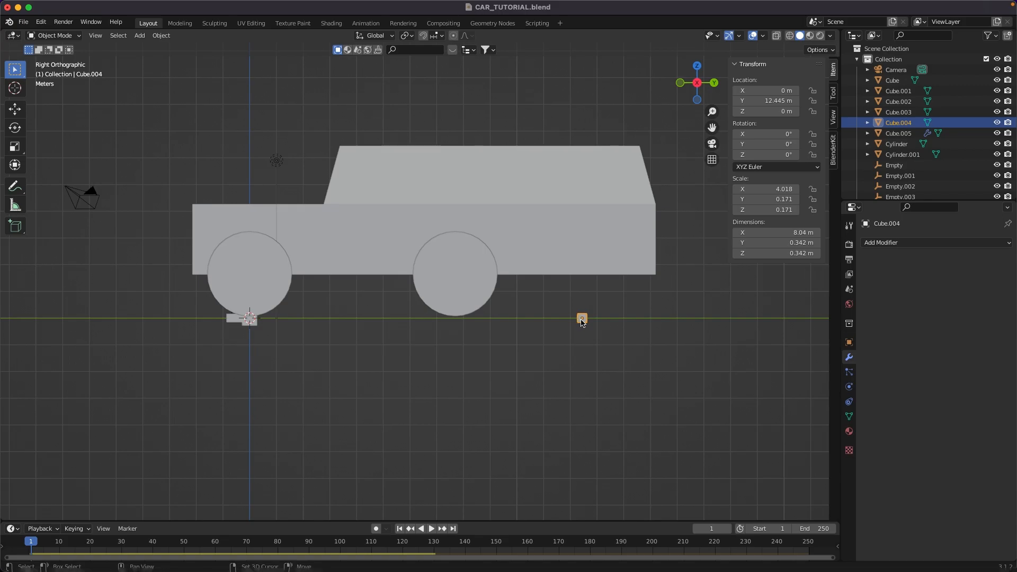
key(shift+s)
click(581, 380)
click(493, 288)
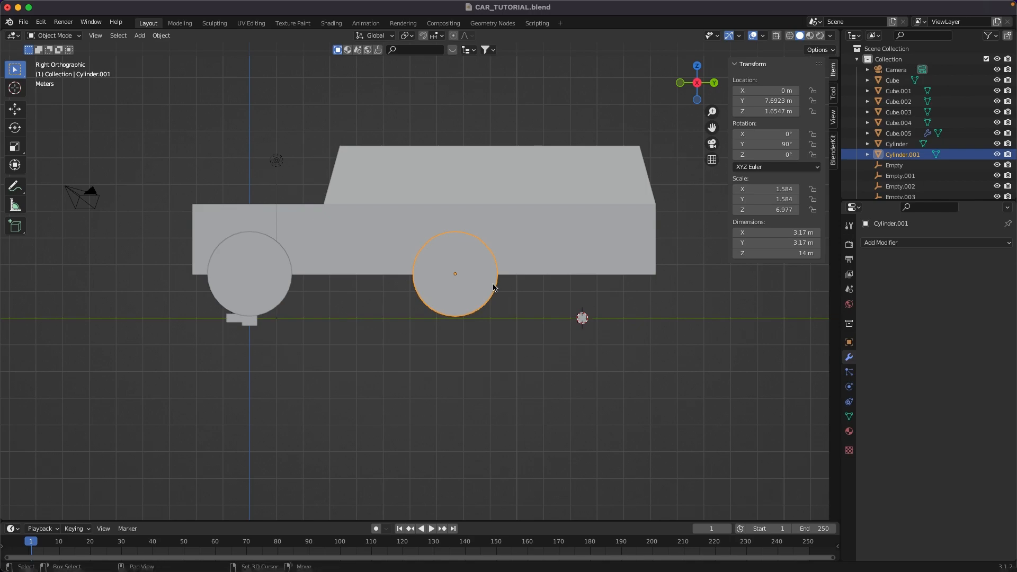
key(shift+d)
click(494, 286)
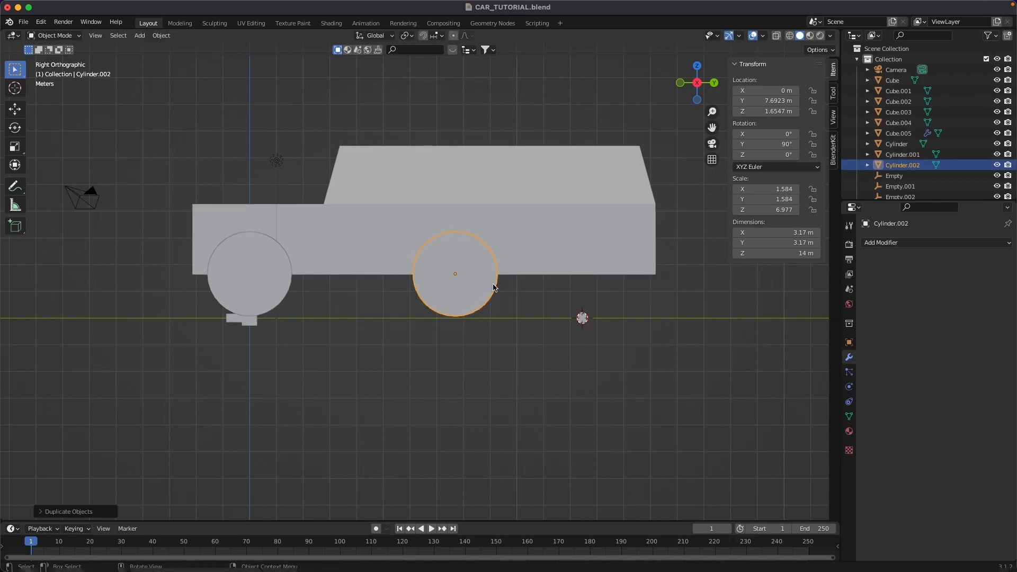
key(x)
click(494, 286)
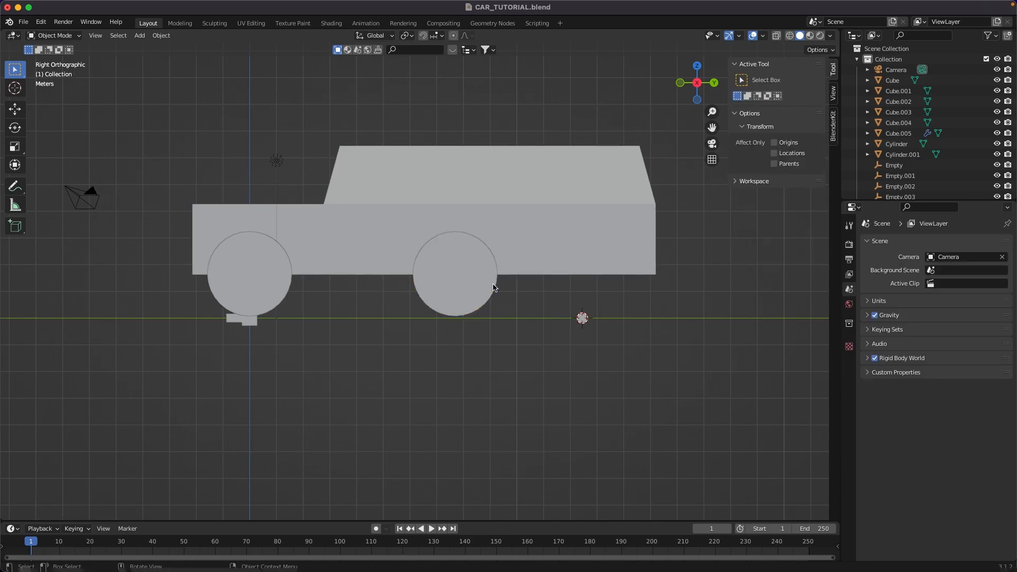
Snap the rear cylinder to the 3D cursor and set its Z location to 1.6547 m to match the front cylinder.
click(493, 287)
key(shift+s)
click(484, 223)
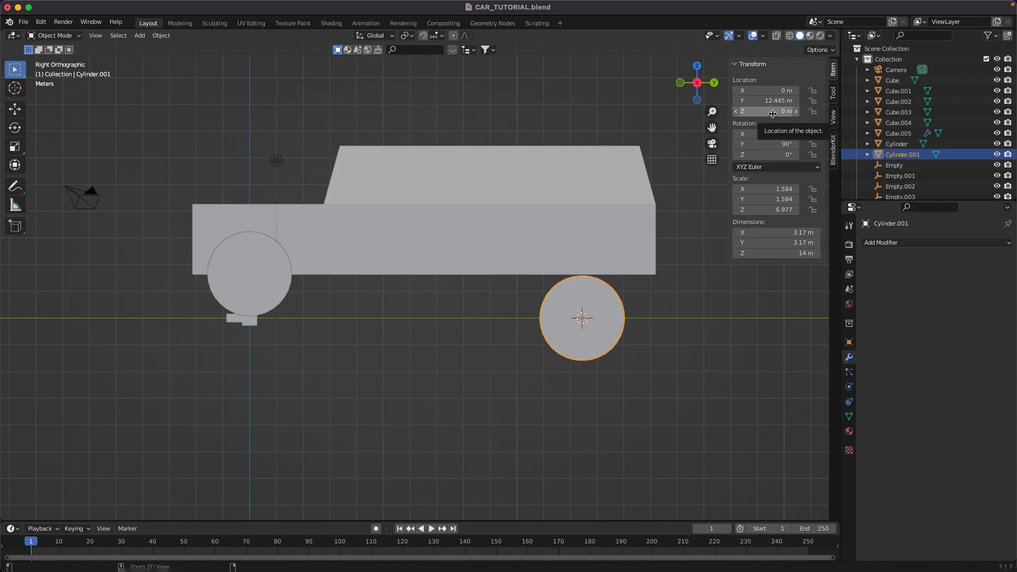
click(256, 287)
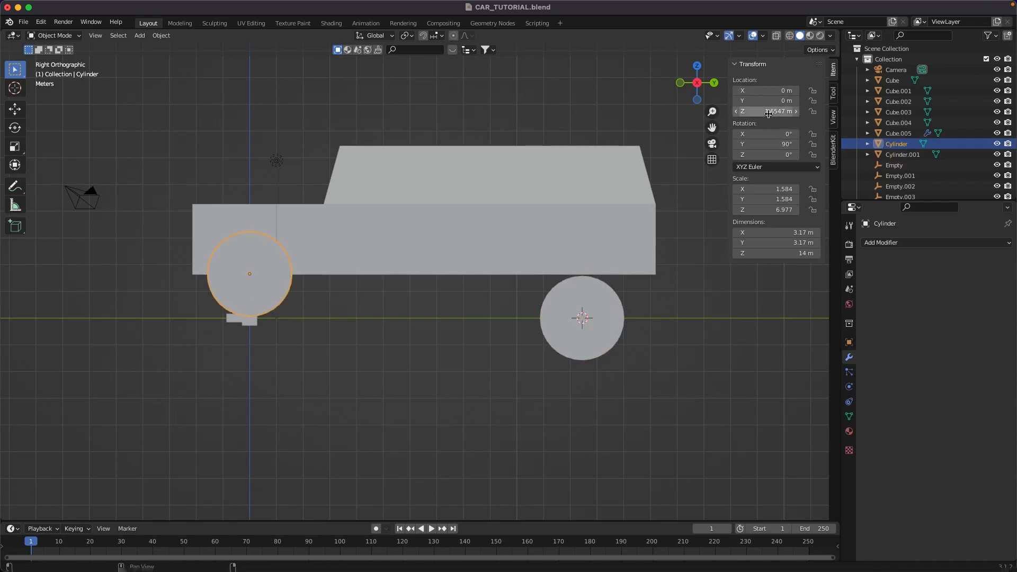
click(587, 342)
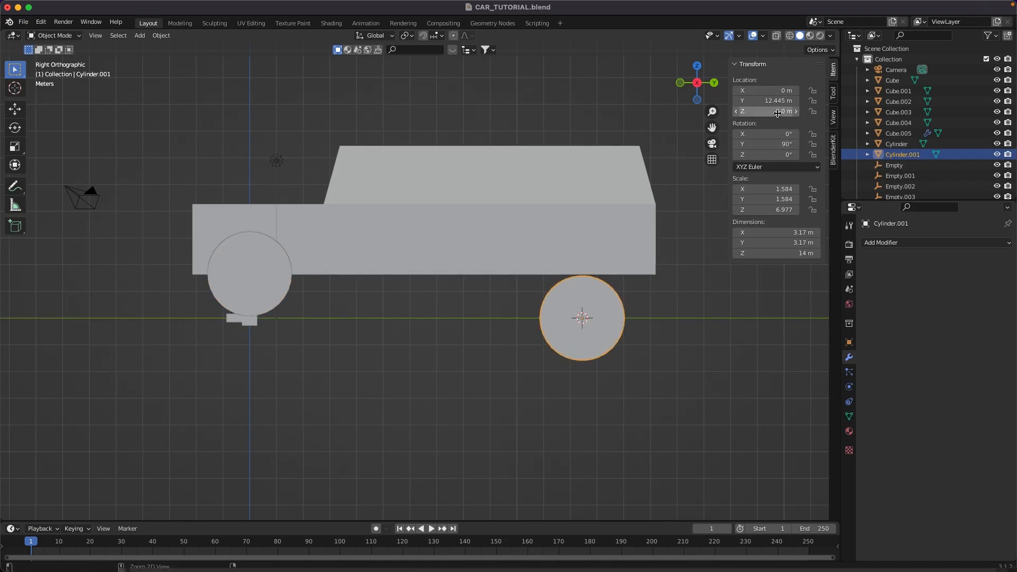
text(1.6547 m)
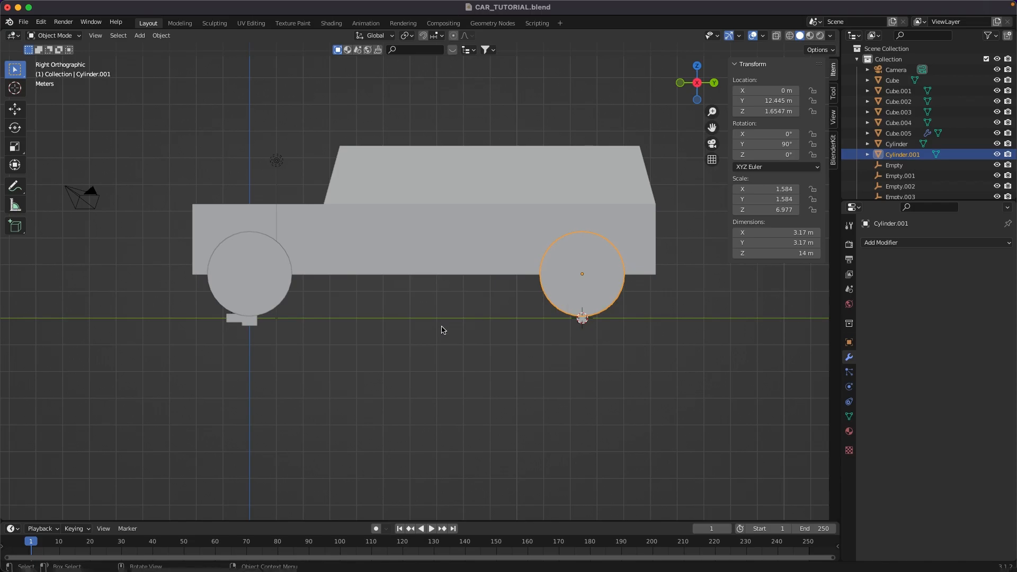
Add a second Boolean Difference modifier to the car body with the rear cylinder as the cutting object.
scroll(267, 212, up, 1)
scroll(411, 284, up, 1)
middle_drag(251, 211, 528, 215)
click(528, 215)
scroll(528, 215, down, 6)
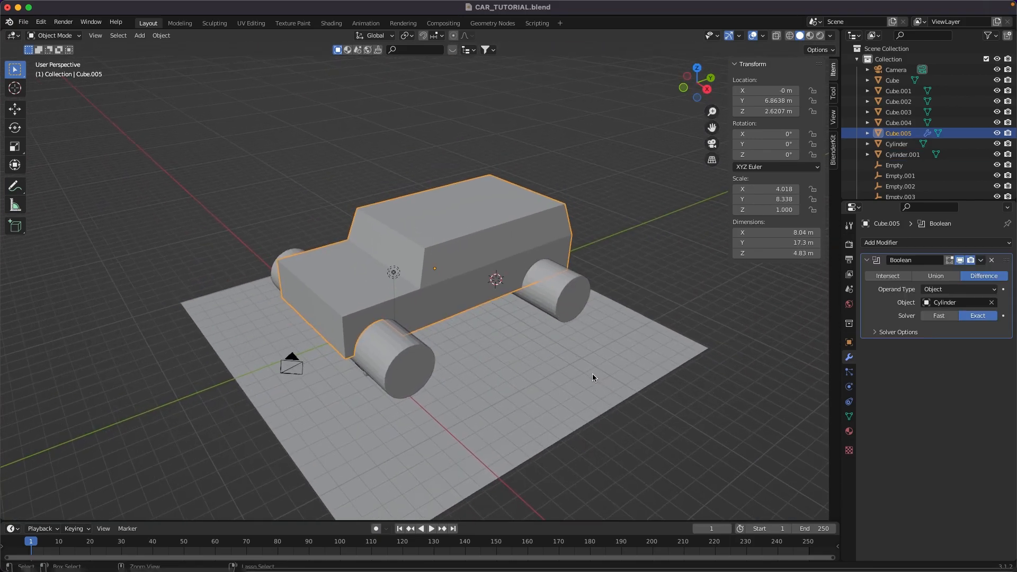
click(896, 243)
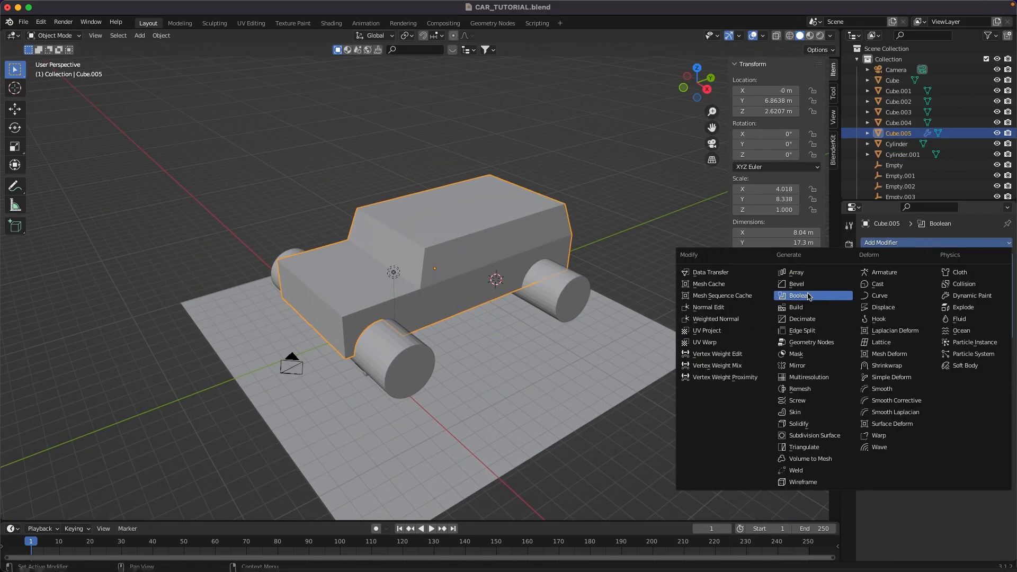
click(807, 297)
click(992, 389)
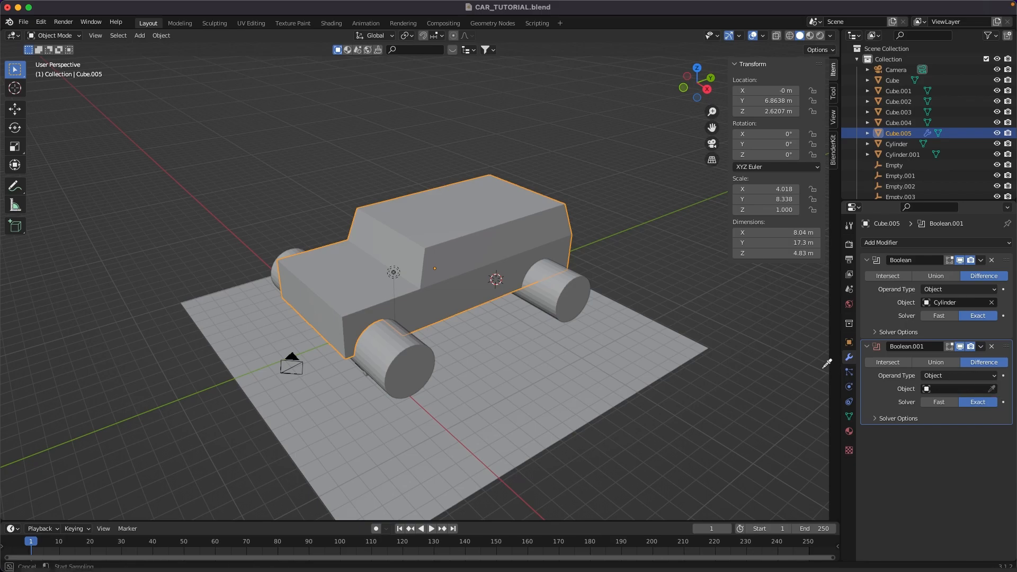
click(551, 293)
Apply both Boolean modifiers on the car body.
middle_drag(552, 297, 517, 267)
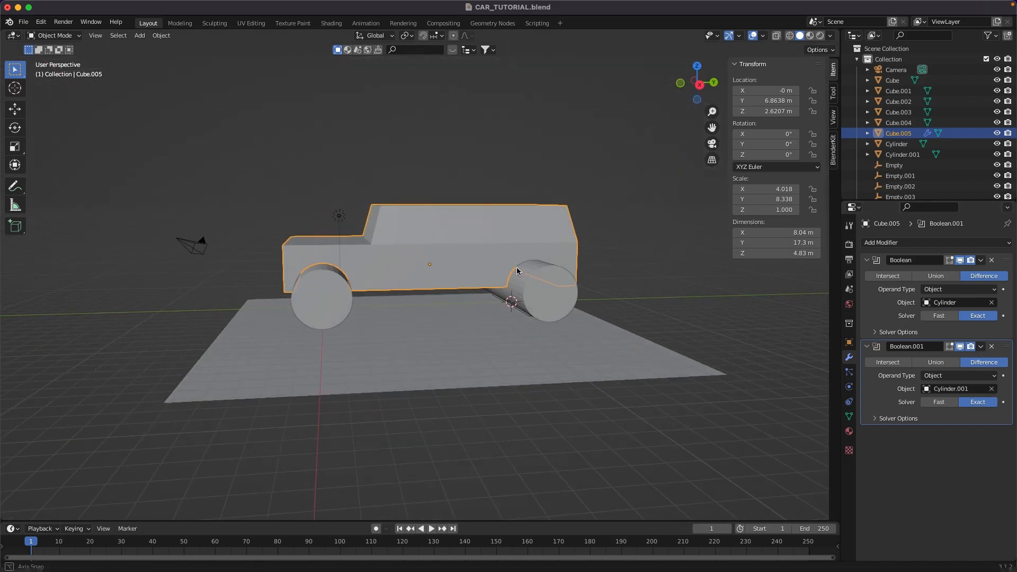
click(982, 260)
click(935, 273)
click(984, 260)
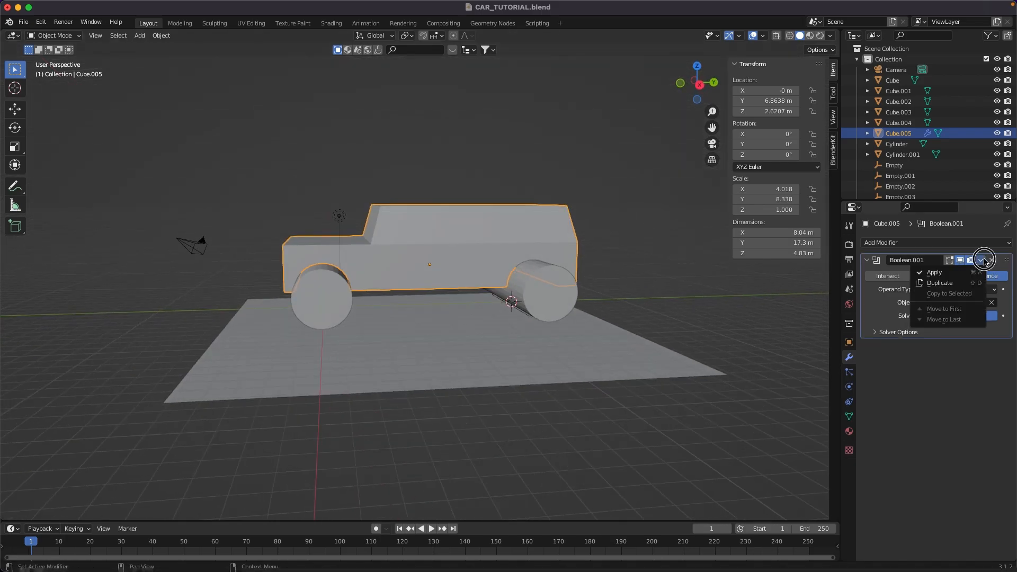
click(972, 274)
Delete the front and rear cutting cylinders.
click(536, 297)
shift+click(348, 311)
key(x)
click(345, 307)
Snap the 3D cursor to the centre of the 6.47 m front axle bar.
middle_drag(345, 307, 466, 299)
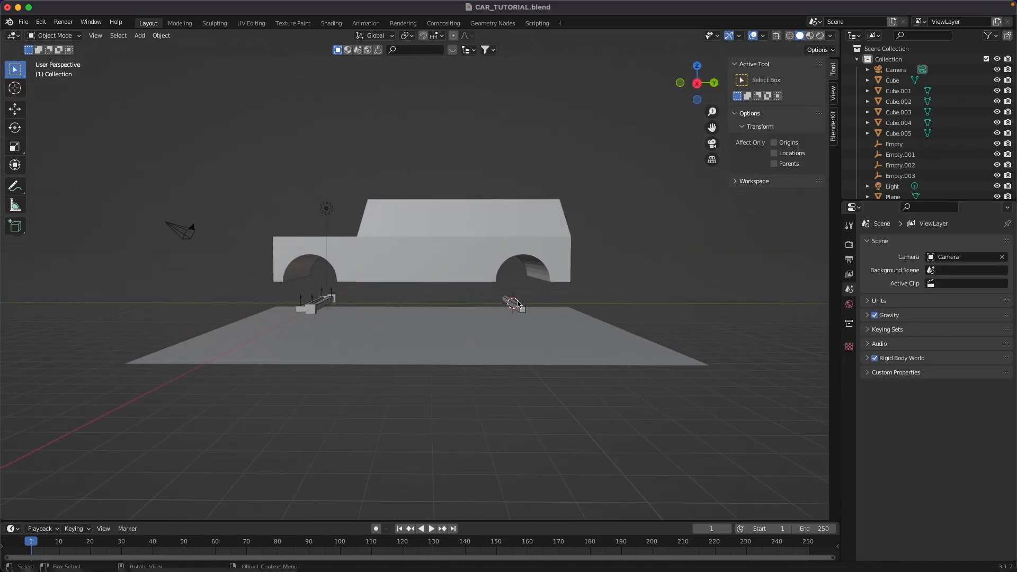
middle_drag(545, 303, 618, 310)
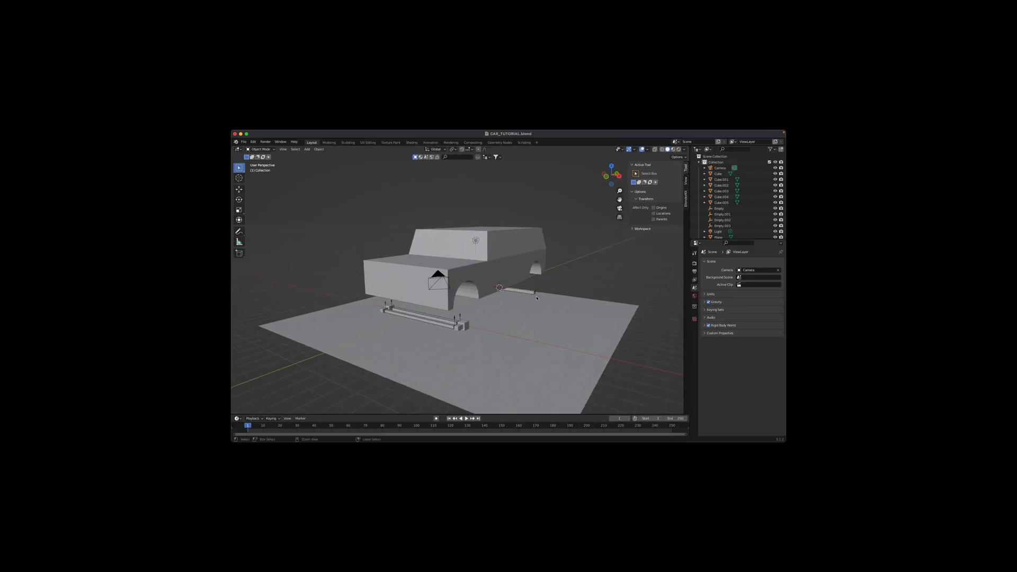
middle_drag(537, 298, 473, 288)
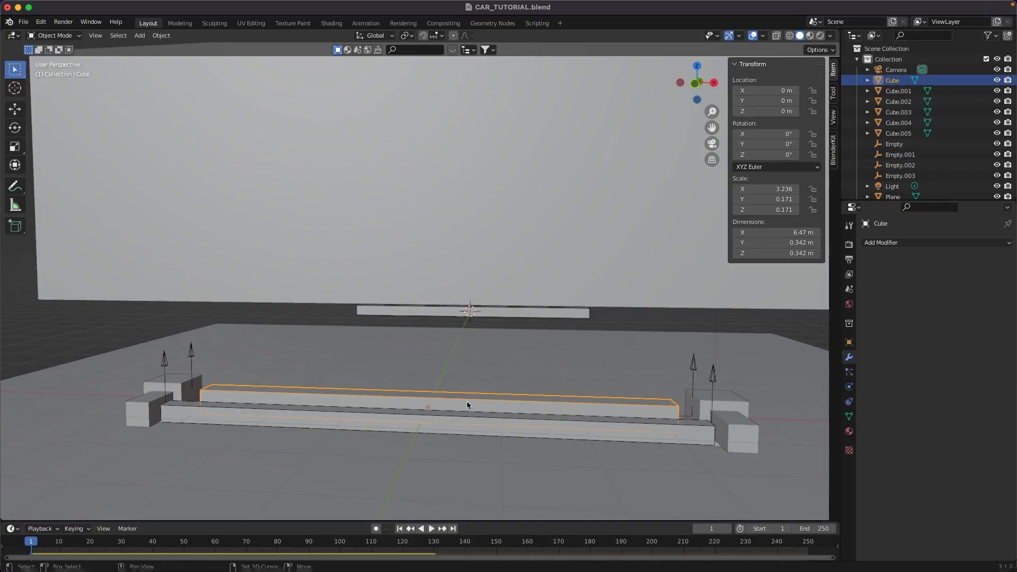
key(shift+s)
key(KP_2)
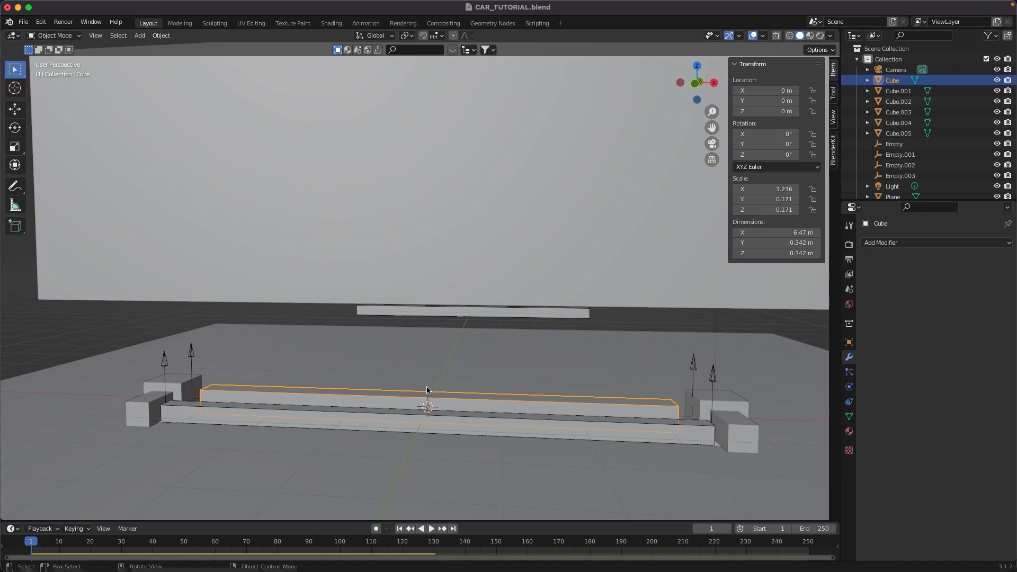
Add an Arrows empty at the 3D cursor on the front axle bar and scale it to about 0.9.
key(shift+a)
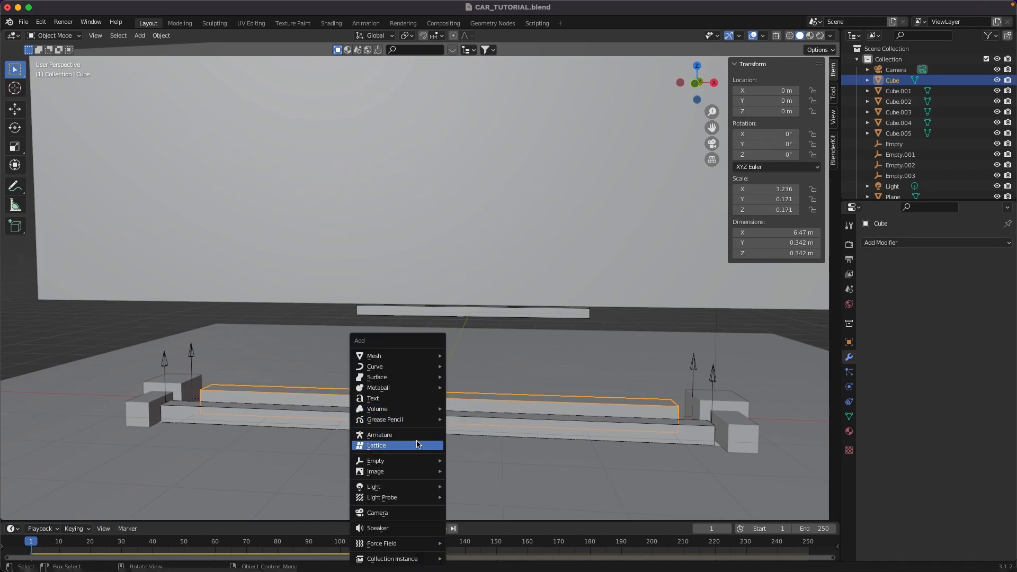
mouse_move(417, 463)
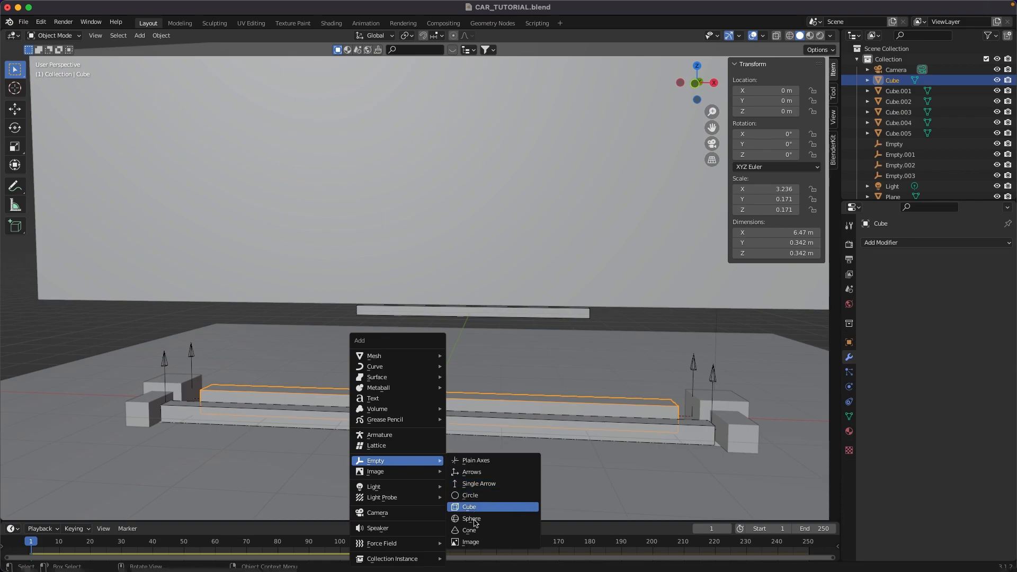
click(471, 472)
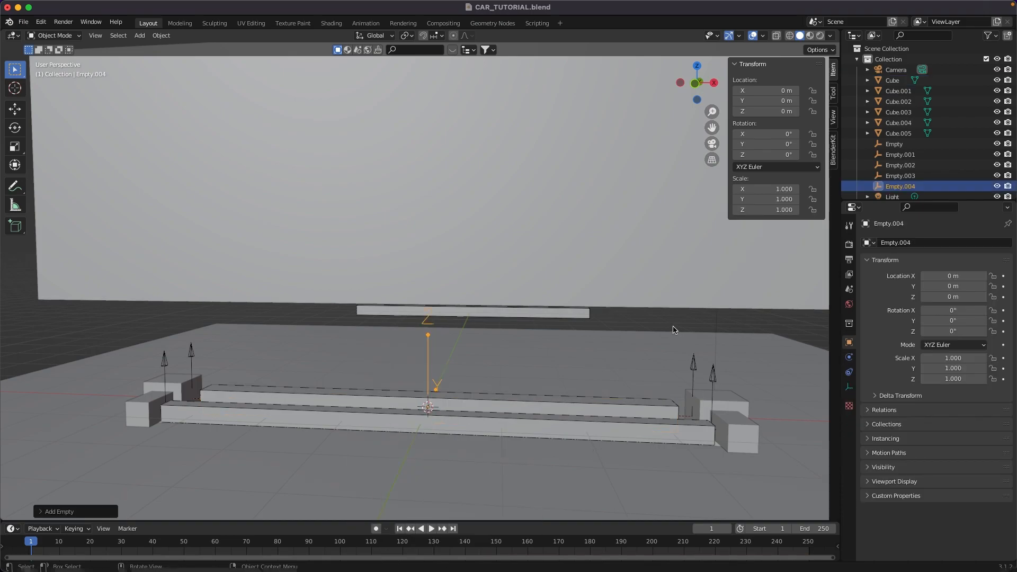
key(s)
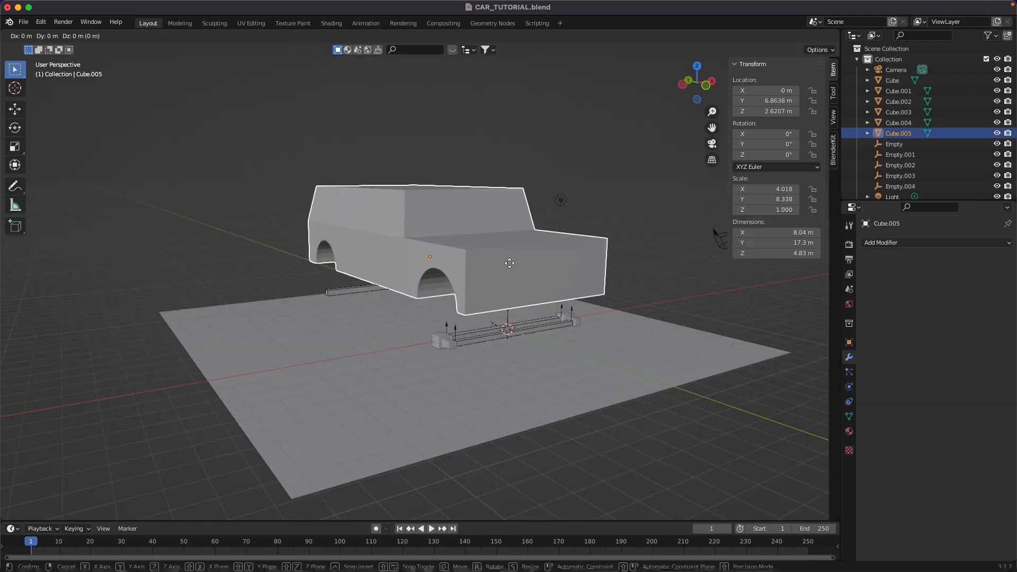
Raise the car body along Z to a height of about 3.18 m above the axles.
key(g)
key(z)
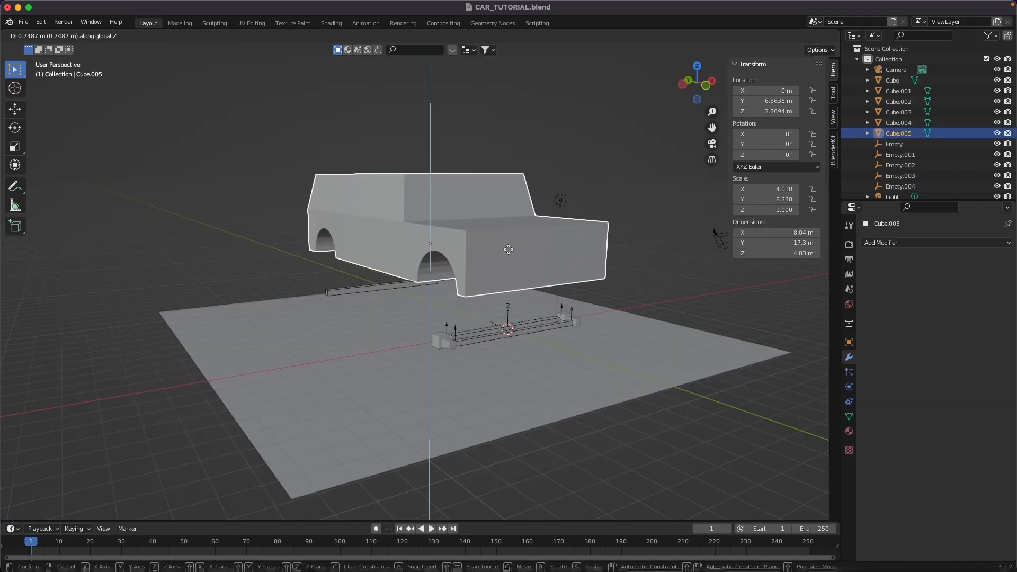
key(Return)
middle_drag(530, 239, 590, 214)
key(g)
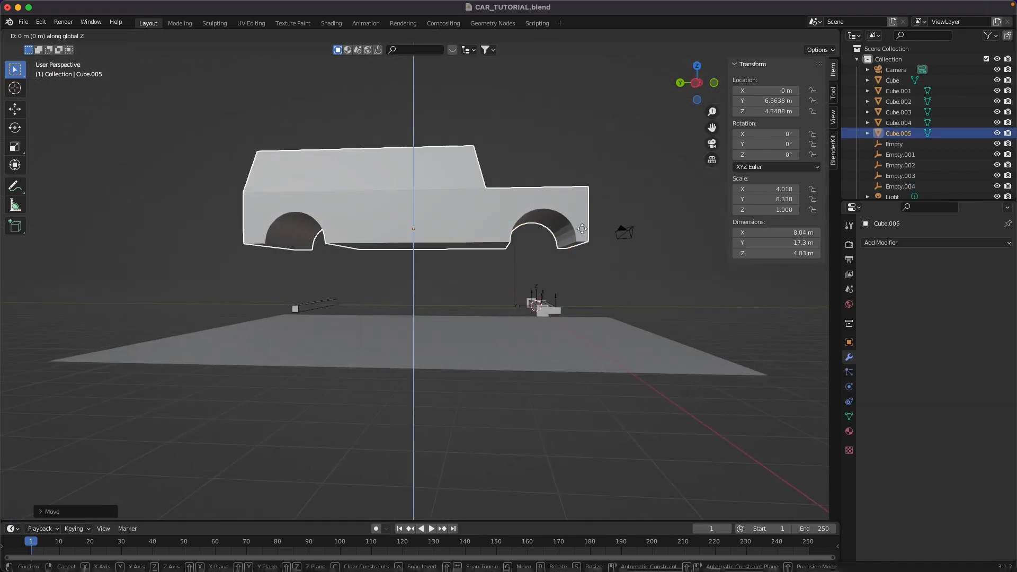
key(z)
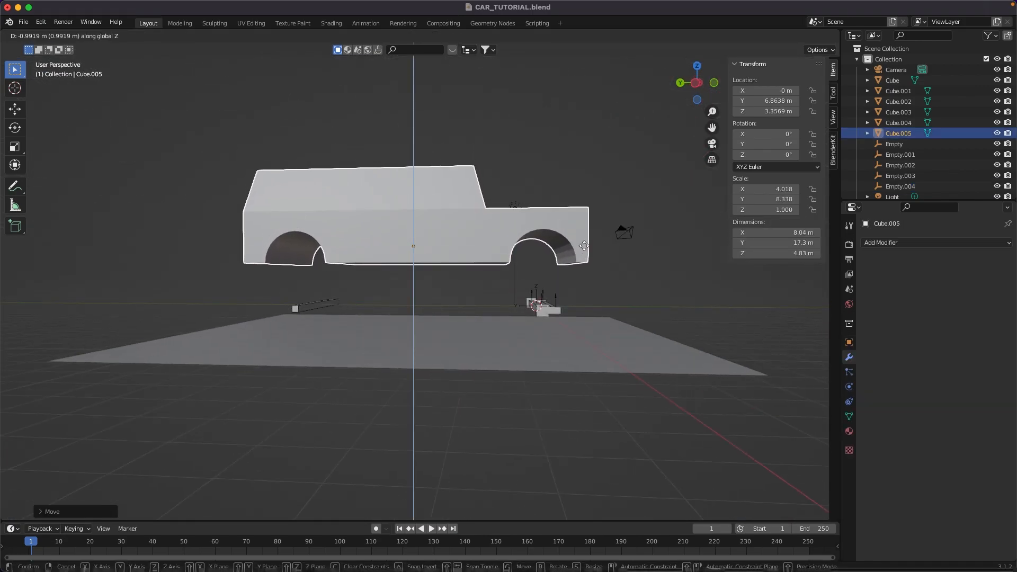
right_click(585, 248)
key(g)
key(z)
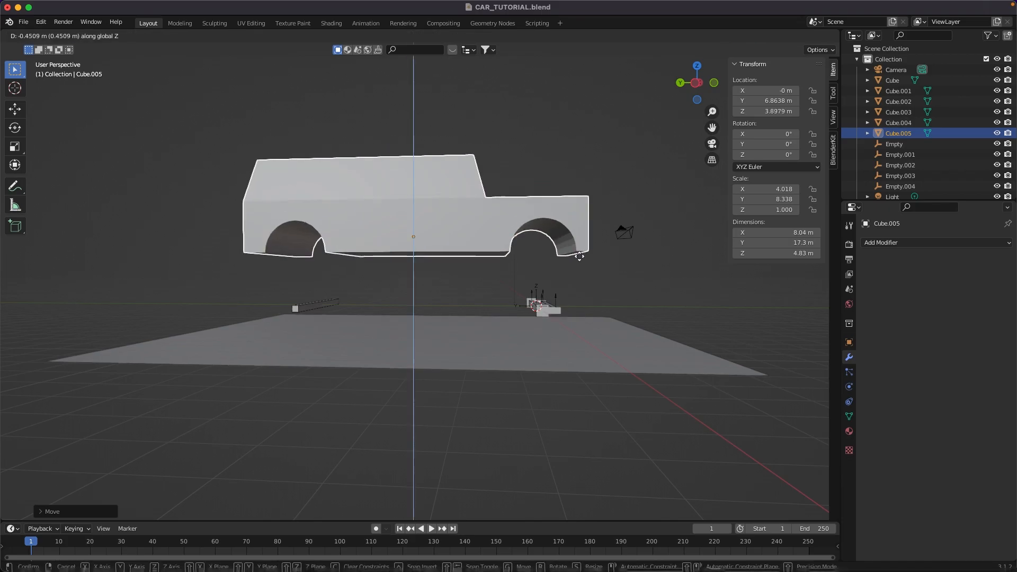
click(579, 268)
middle_drag(579, 272, 372, 332)
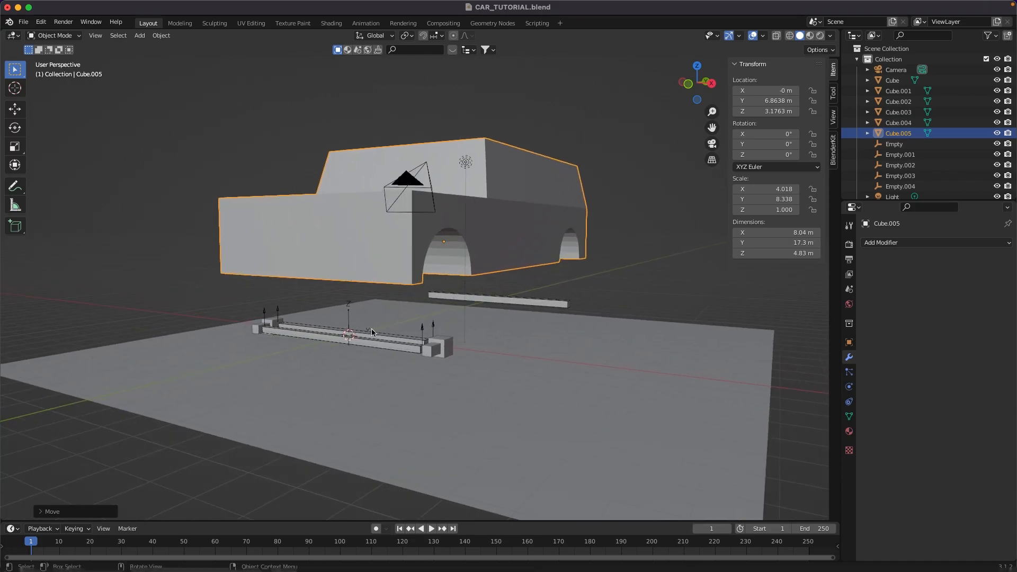
Add a Rigid Body Constraint of type Generic Spring to the arrows empty at the front axle's centre.
click(350, 310)
middle_drag(421, 361, 450, 381)
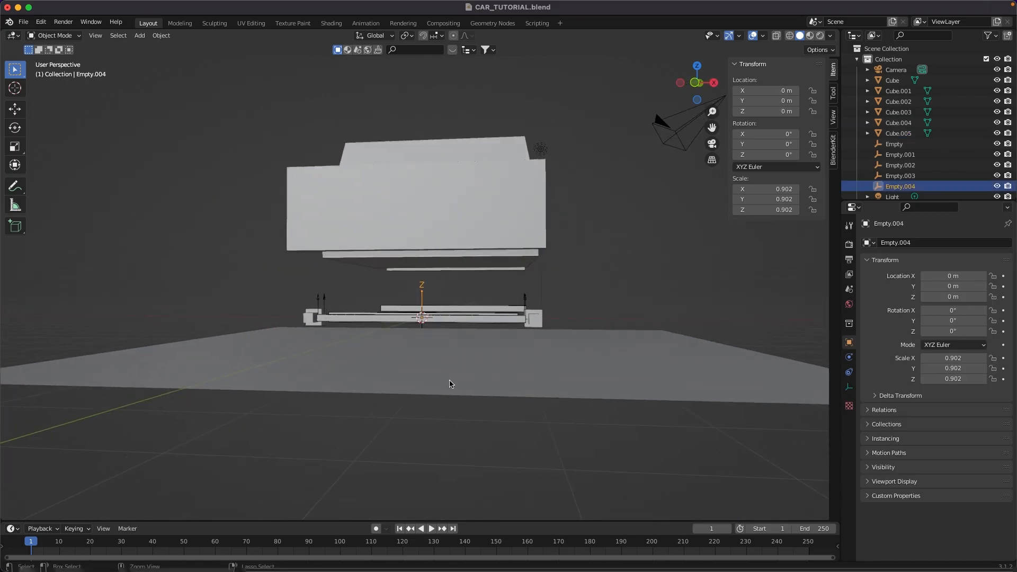
scroll(450, 384, up, 5)
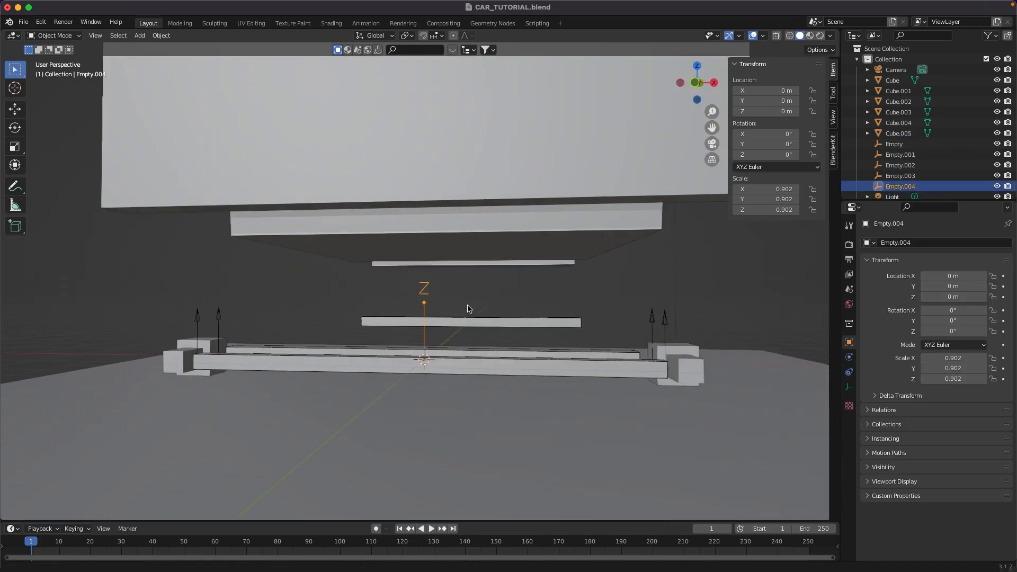
click(846, 358)
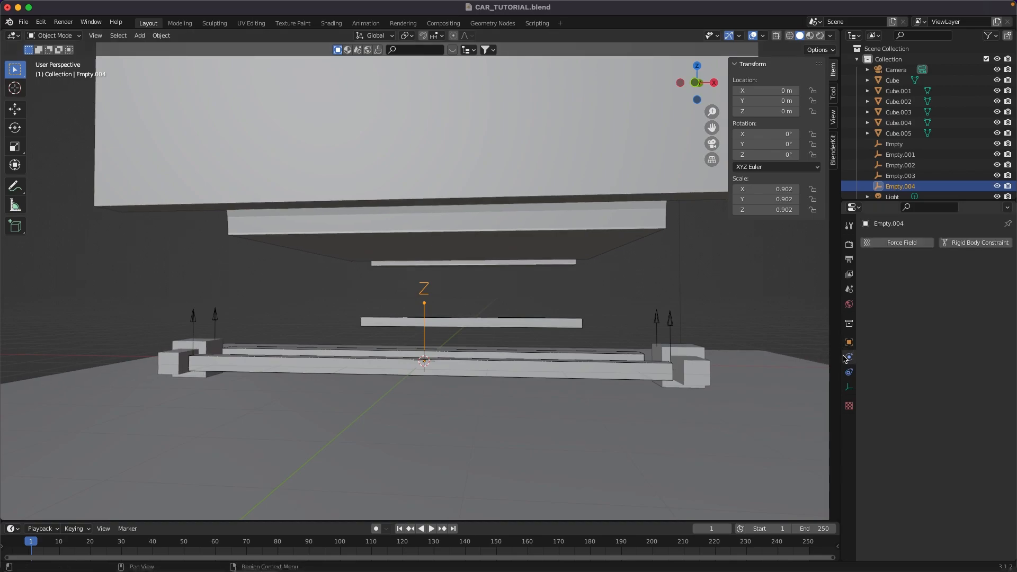
click(992, 247)
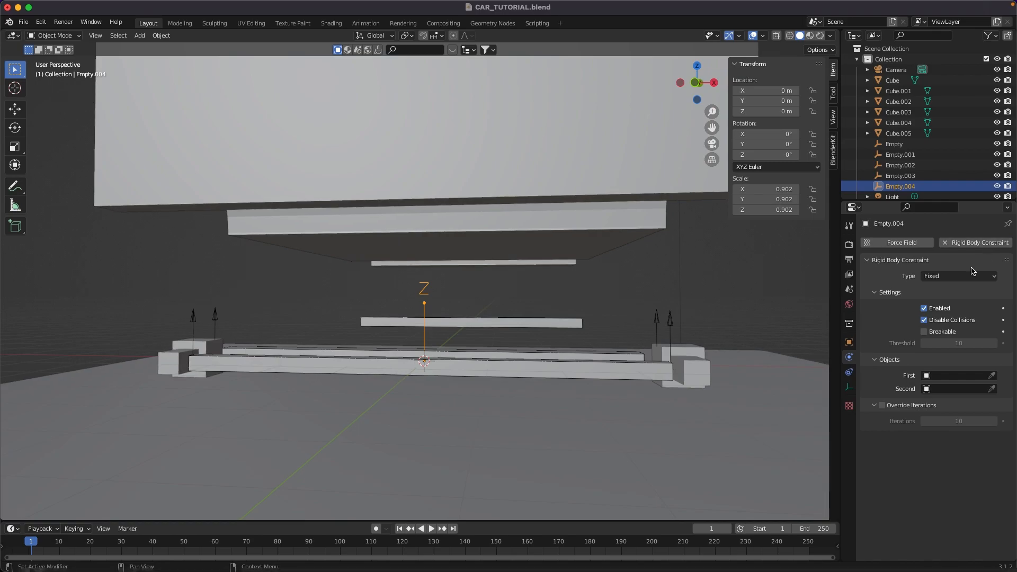
click(967, 276)
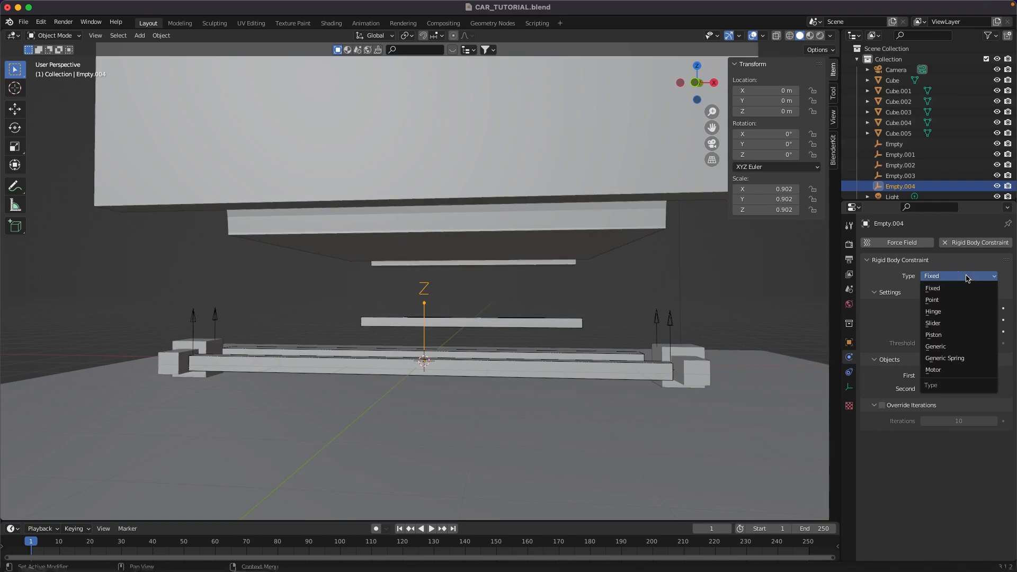
click(970, 359)
Lower the car body slightly along Z to a height of about 2.99 m.
middle_drag(636, 334, 558, 323)
scroll(387, 221, down, 5)
click(398, 264)
key(g)
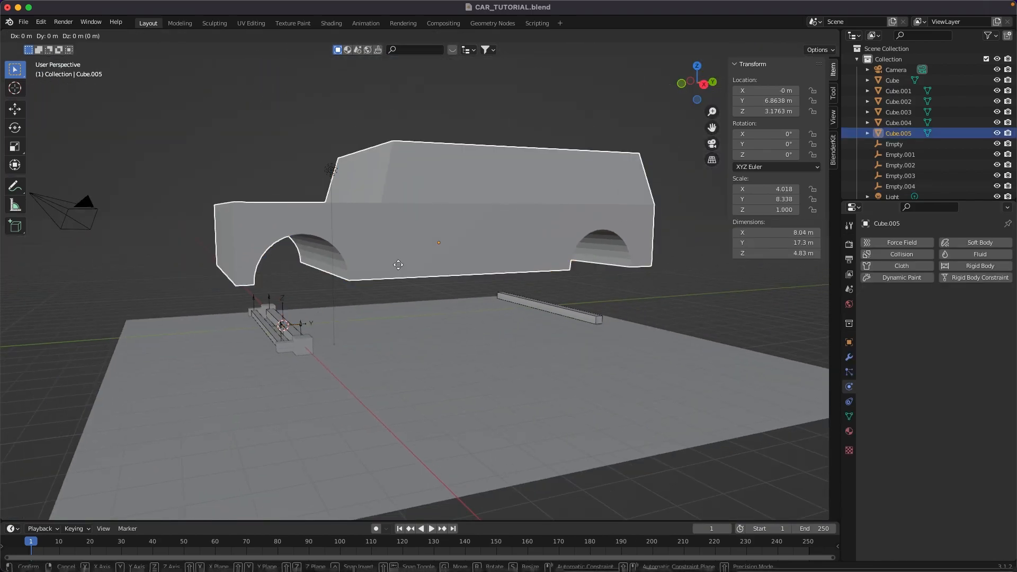
key(z)
click(397, 276)
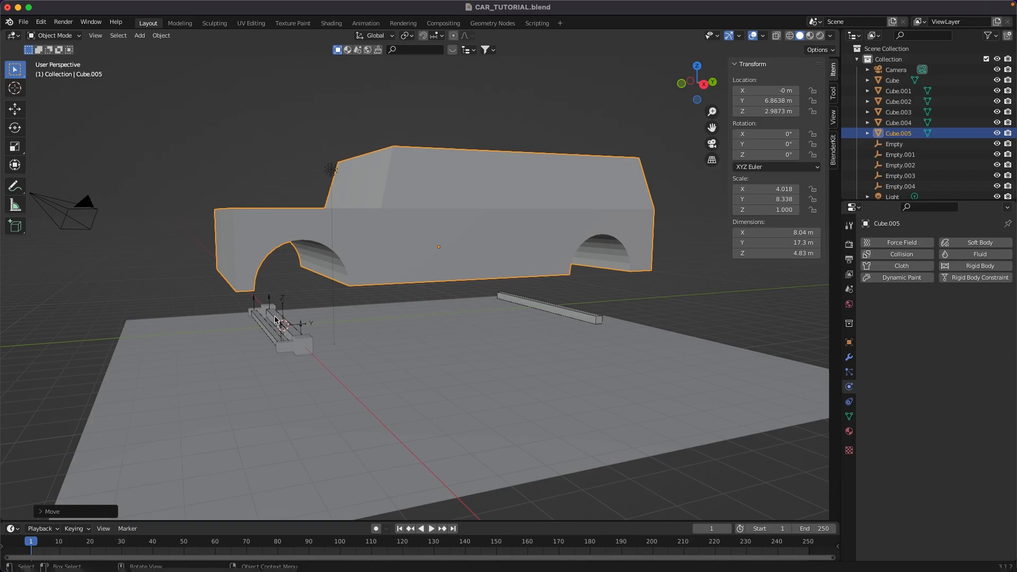
Set all lower and upper angular limits to 0° and linear limits to 0 m on the arrows empty's Generic Spring constraint.
click(285, 305)
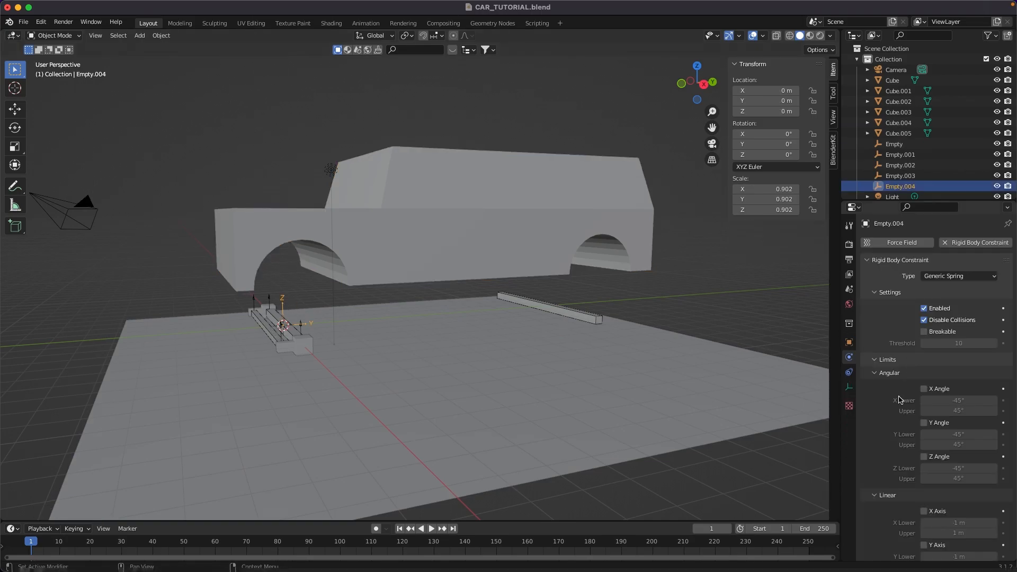
middle_drag(491, 253, 482, 253)
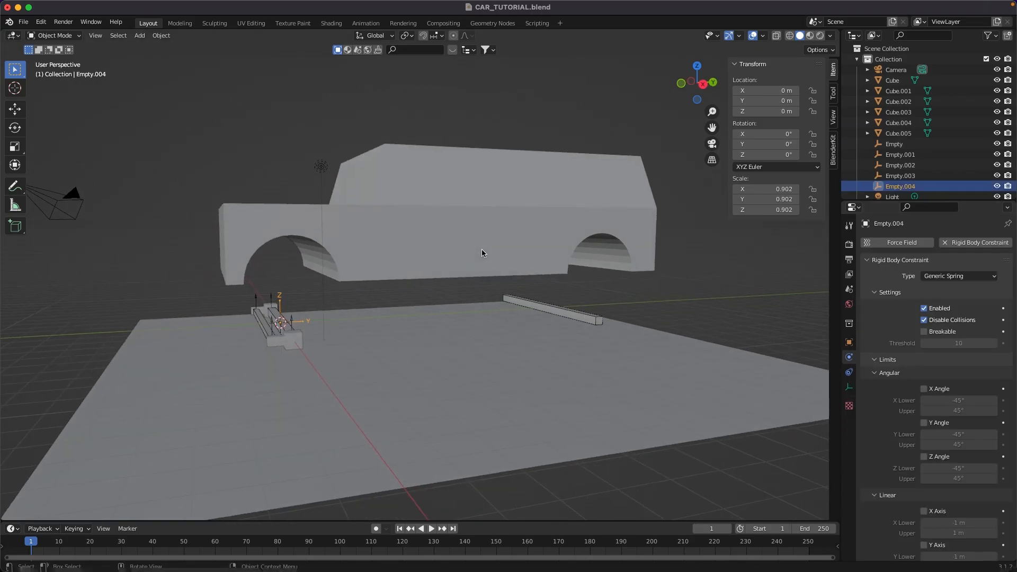
middle_drag(578, 296, 629, 299)
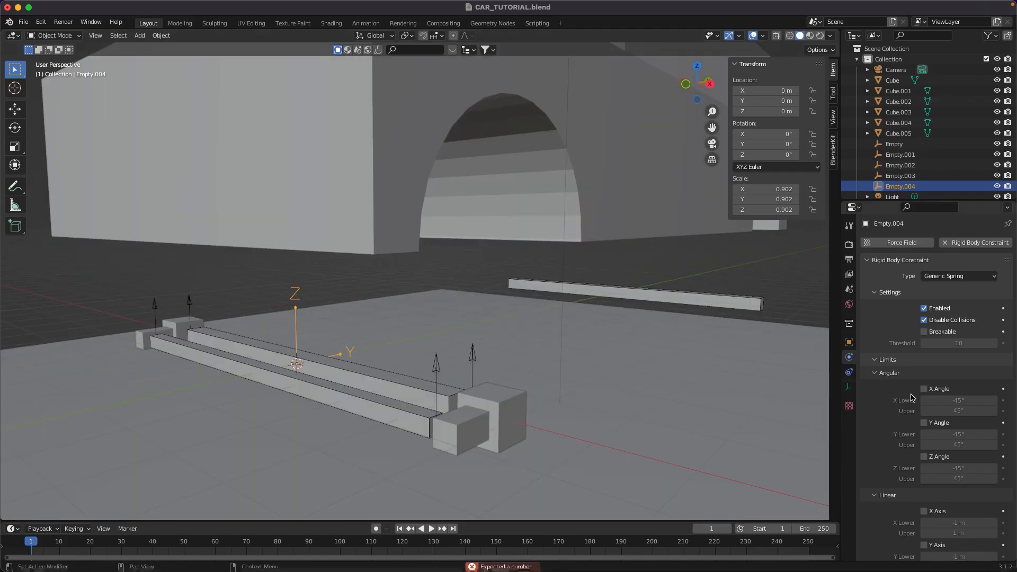
click(962, 401)
text(0)
key(Return)
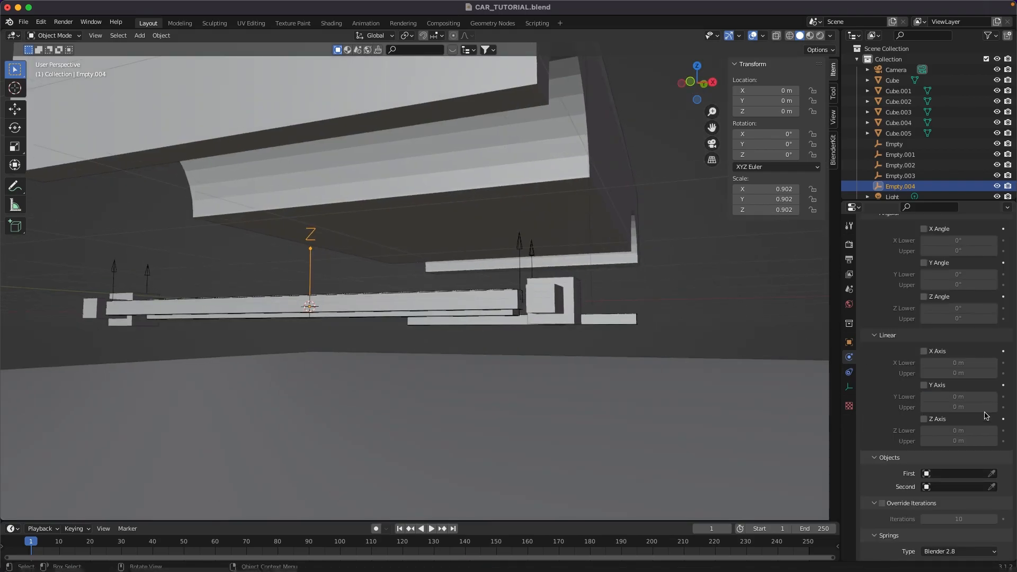
Assign the car body as the constraint's first object and the 6.47 m front axle bar as its second.
click(992, 474)
click(436, 122)
middle_drag(799, 387, 607, 352)
click(993, 486)
click(366, 352)
middle_drag(367, 353, 405, 397)
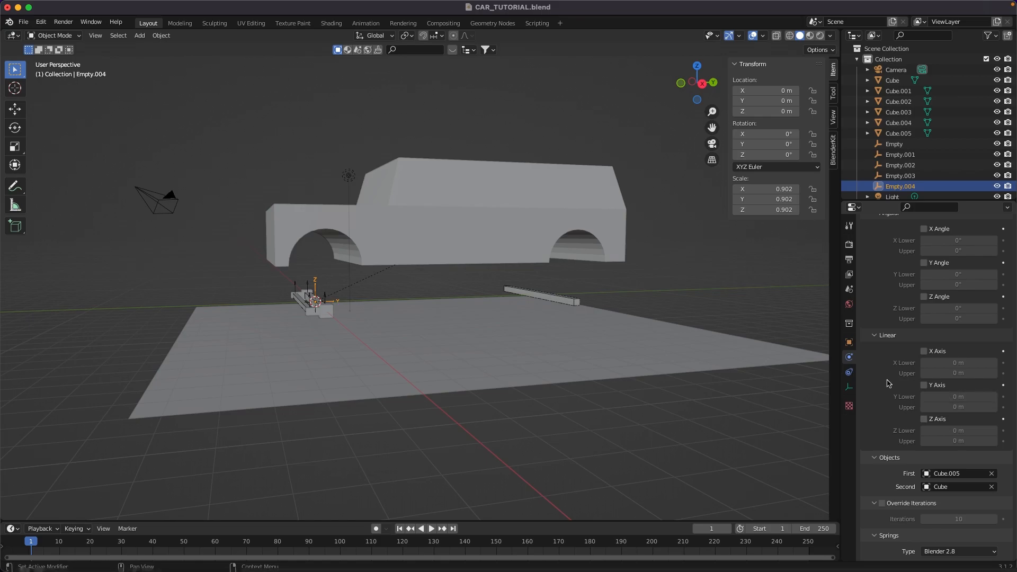
Enable the X Angle and Z Angle angular limits and the X Axis and Y Axis linear limits on the spring constraint.
scroll(888, 383, up, 2)
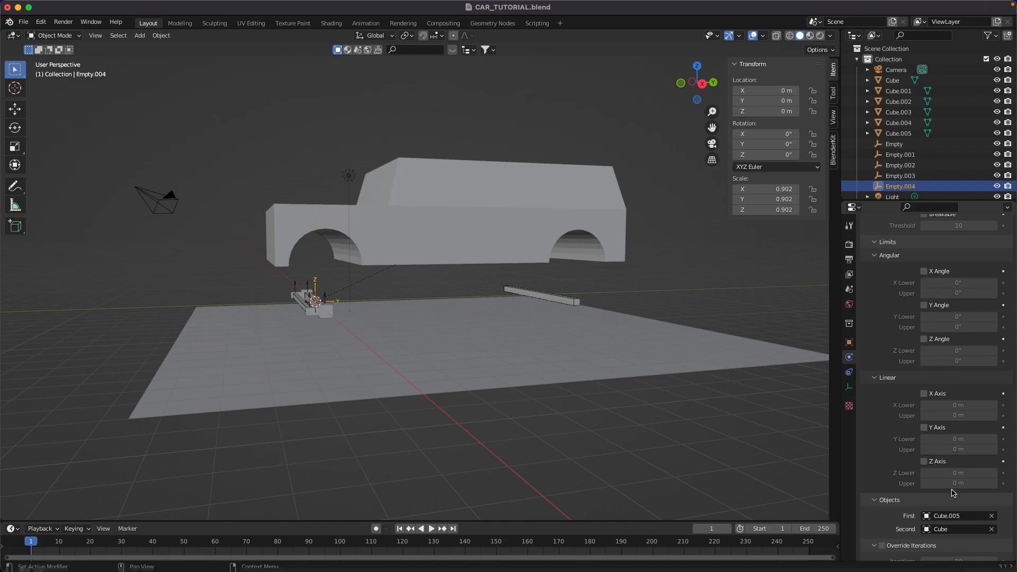
click(923, 272)
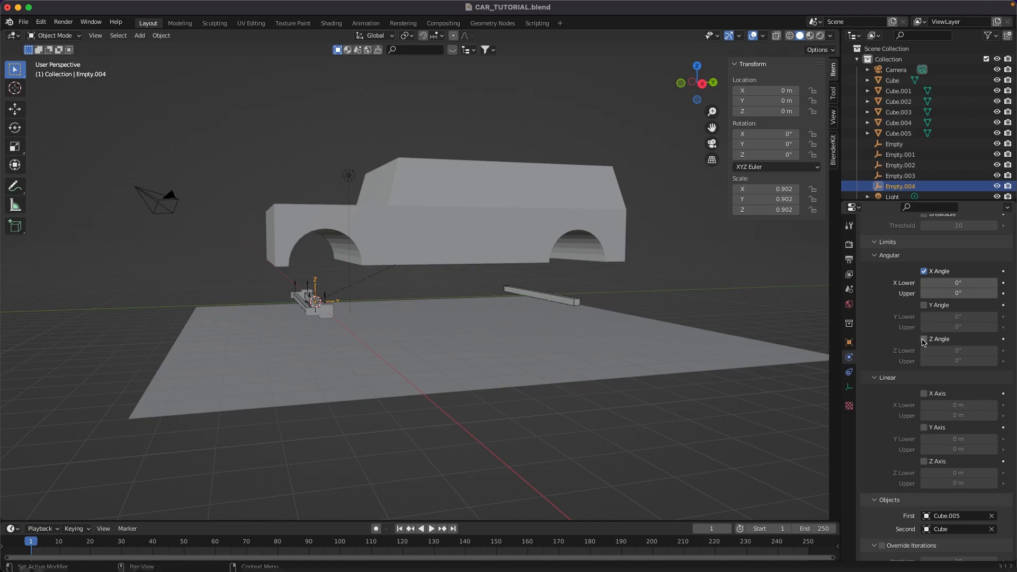
click(924, 339)
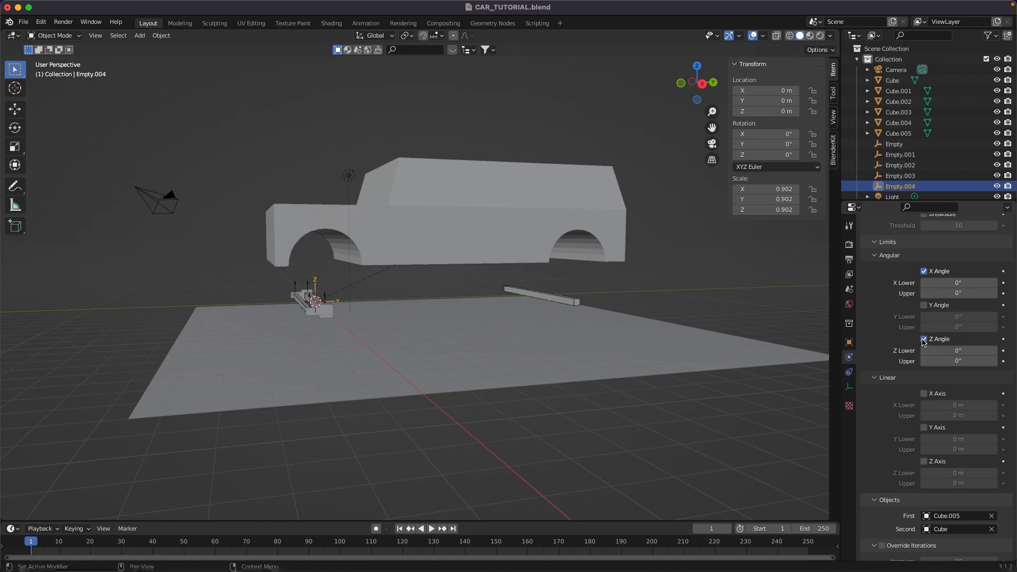
click(924, 394)
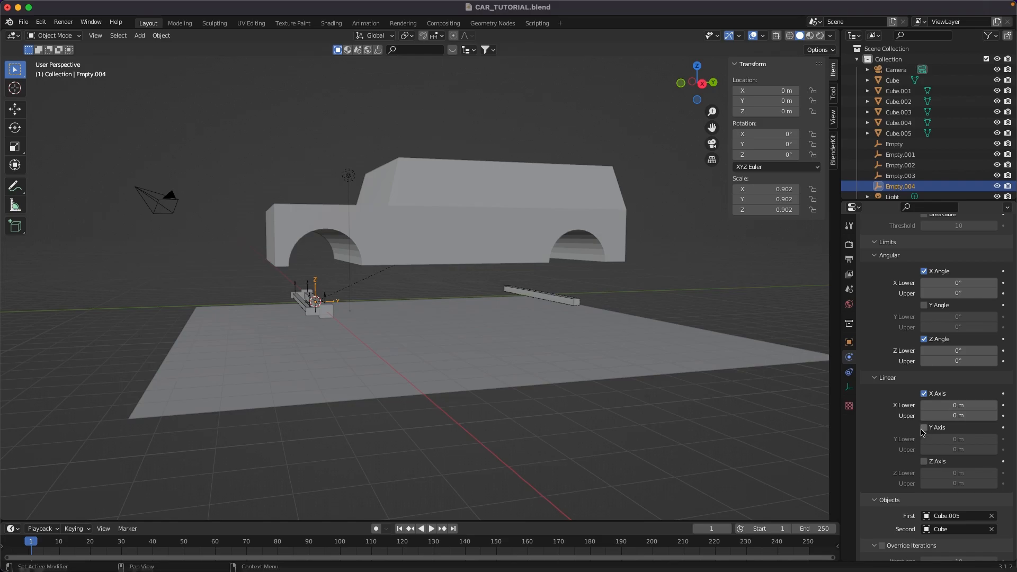
click(925, 428)
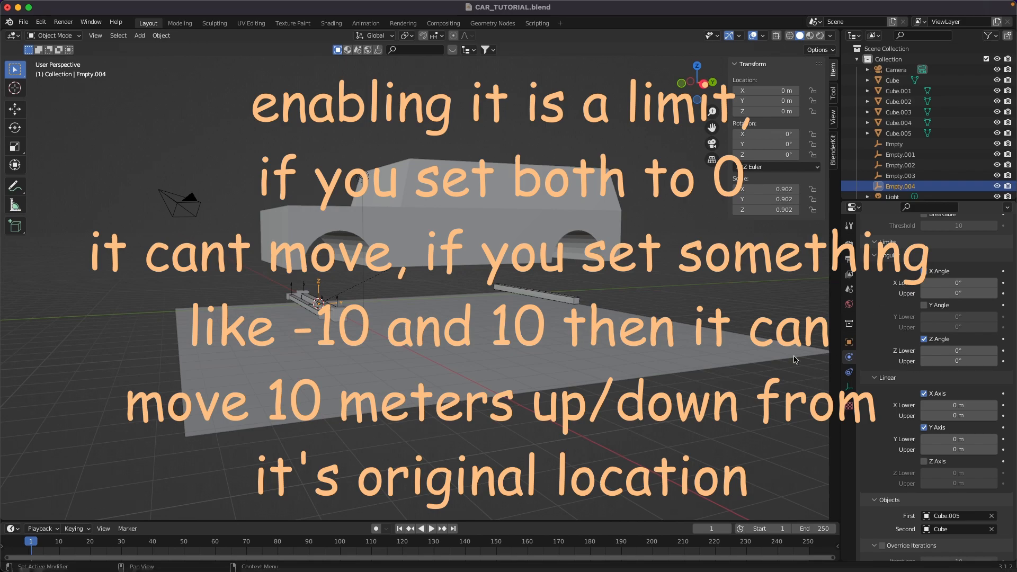
middle_drag(402, 350, 452, 352)
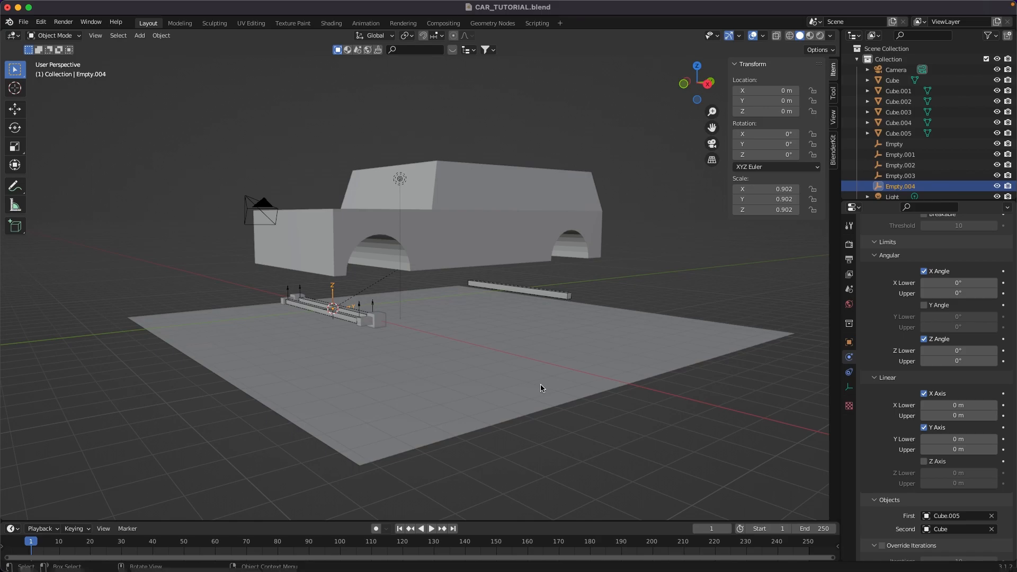
key(g)
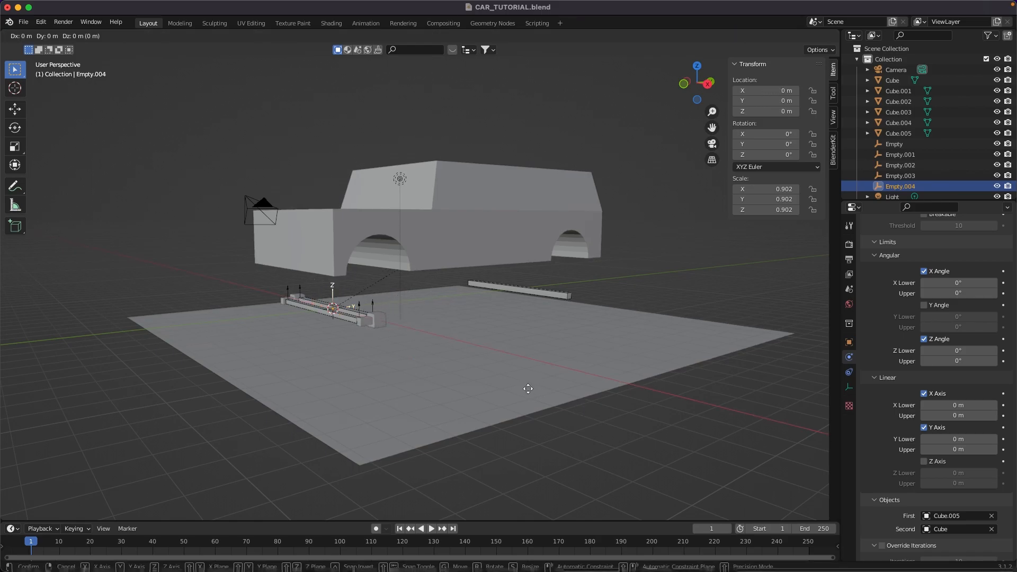
key(z)
key(r)
key(y)
key(y)
right_click(508, 372)
Enable the angular Y Angle spring on the constraint and set its Y Stiffness to 1000.
middle_drag(509, 373, 526, 355)
scroll(543, 370, up, 2)
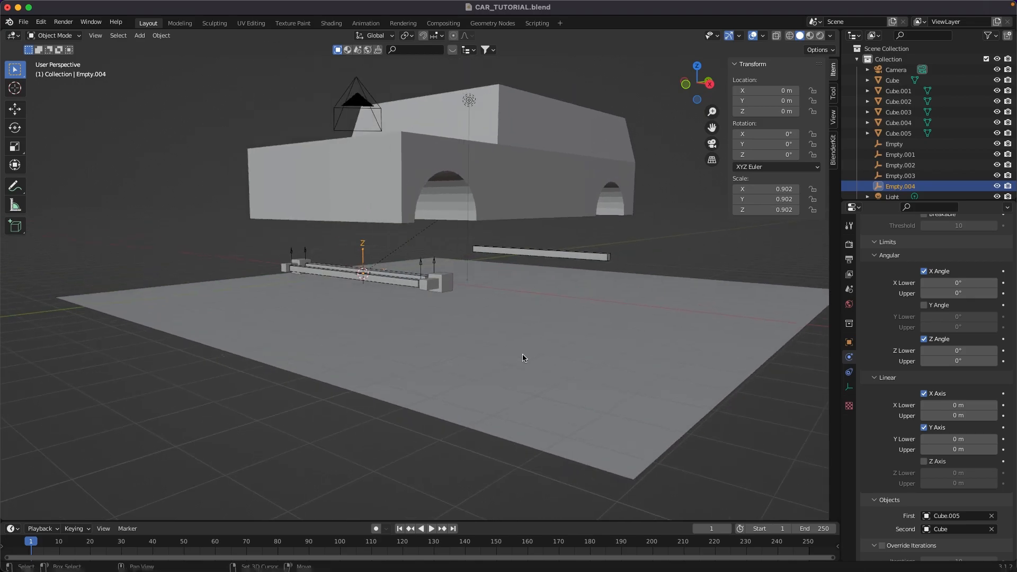
scroll(477, 302, up, 3)
middle_drag(480, 305, 543, 315)
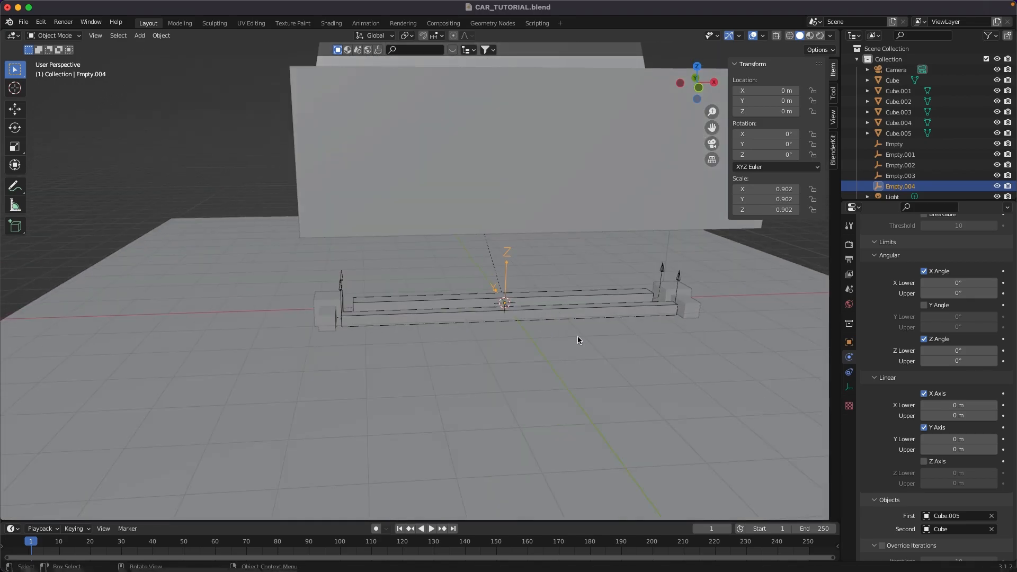
scroll(909, 491, down, 7)
middle_drag(909, 490, 888, 306)
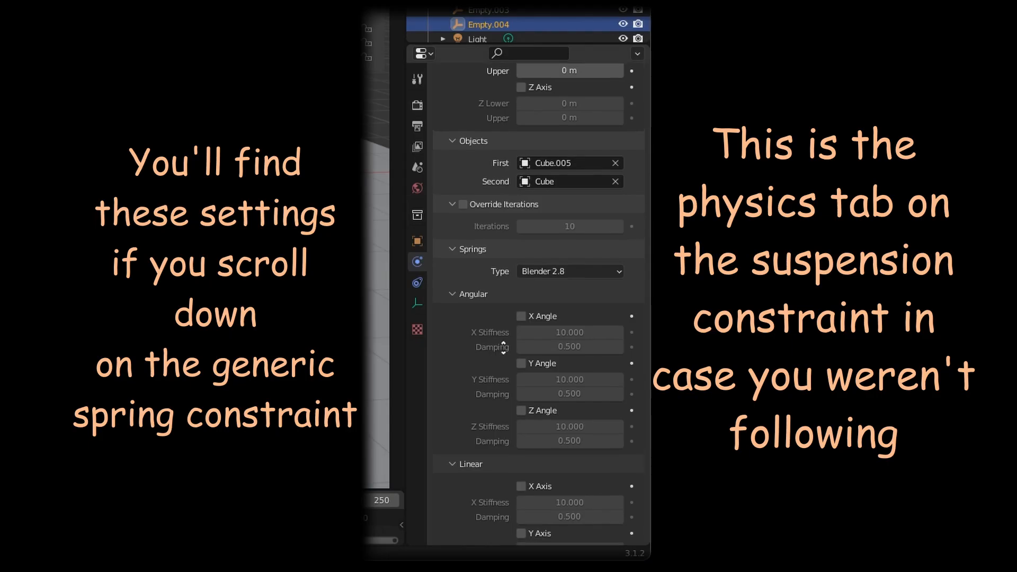
click(534, 286)
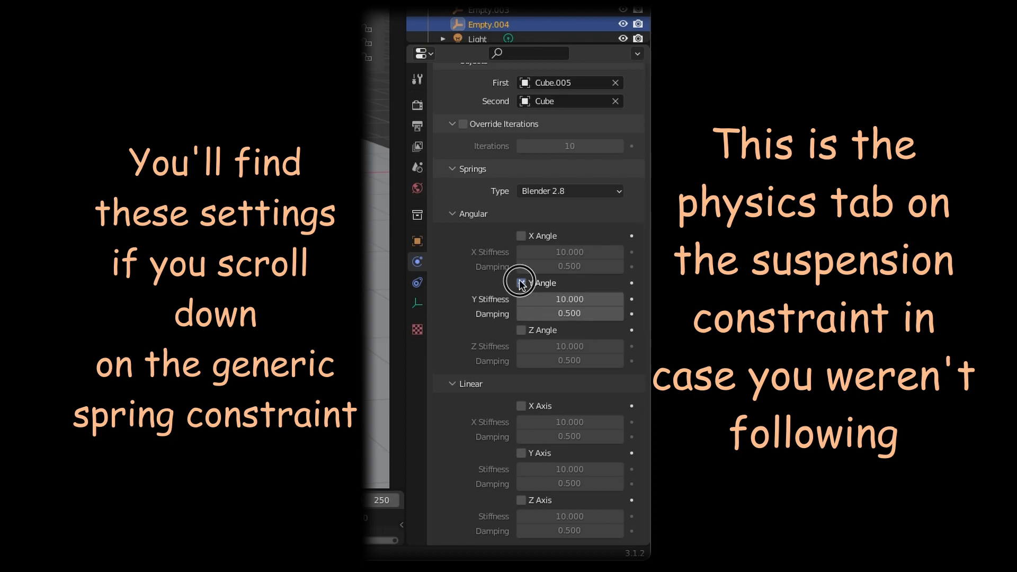
click(550, 302)
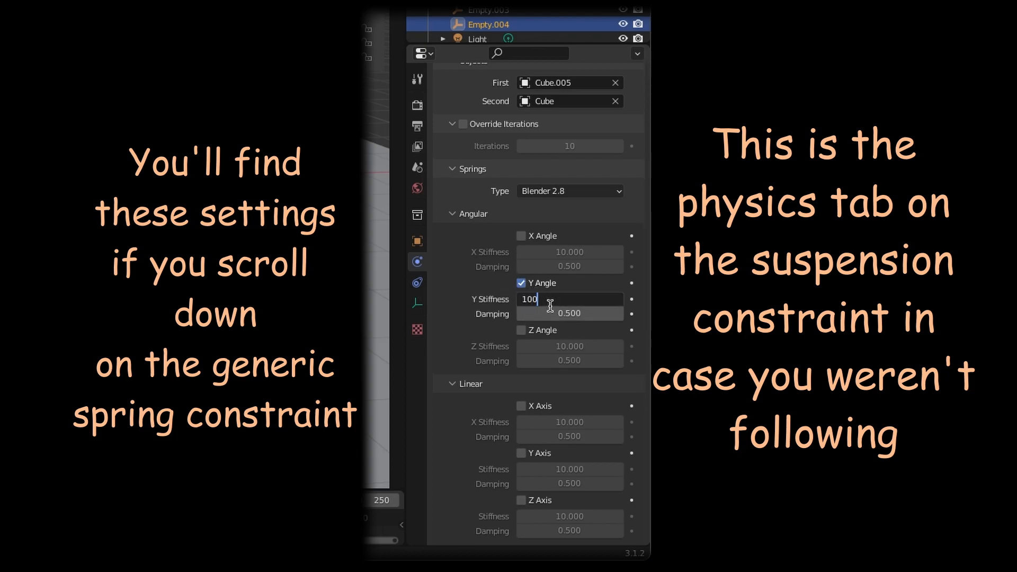
key(Escape)
click(550, 306)
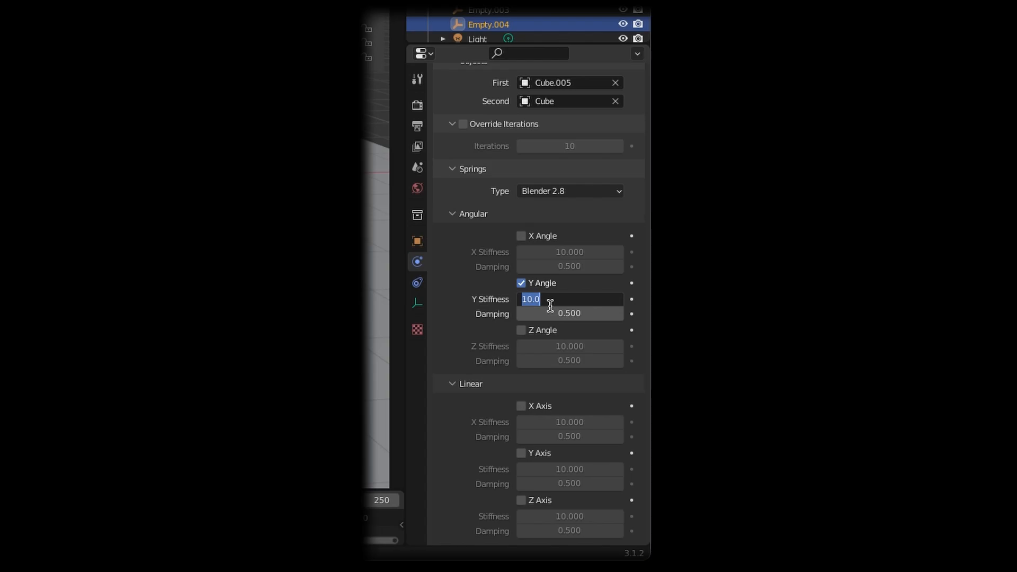
text(1000)
key(Return)
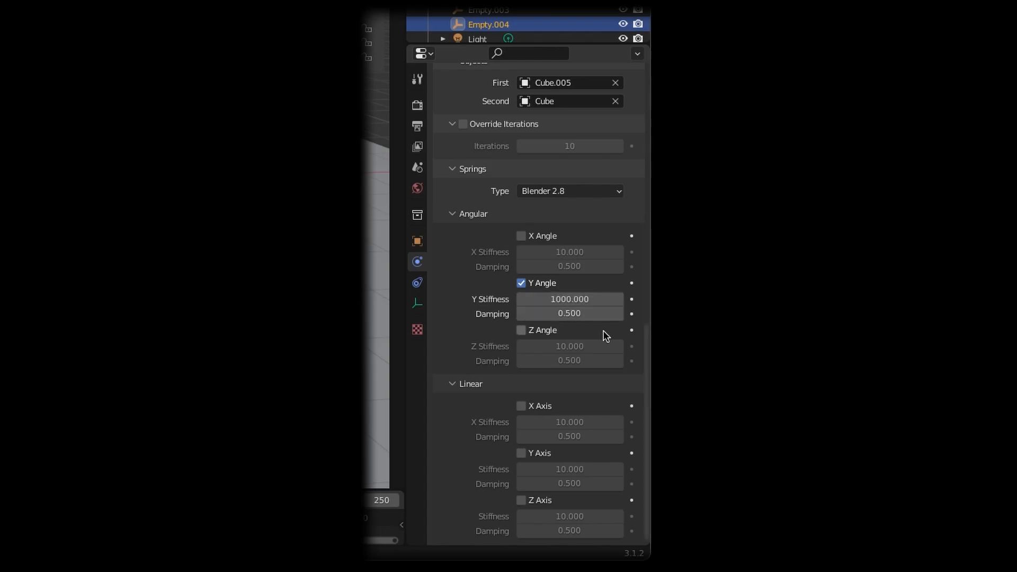
Set the Y Angle spring damping to 50 and enable the linear Z Axis spring with stiffness 1000 and damping 50.
click(587, 313)
key(Return)
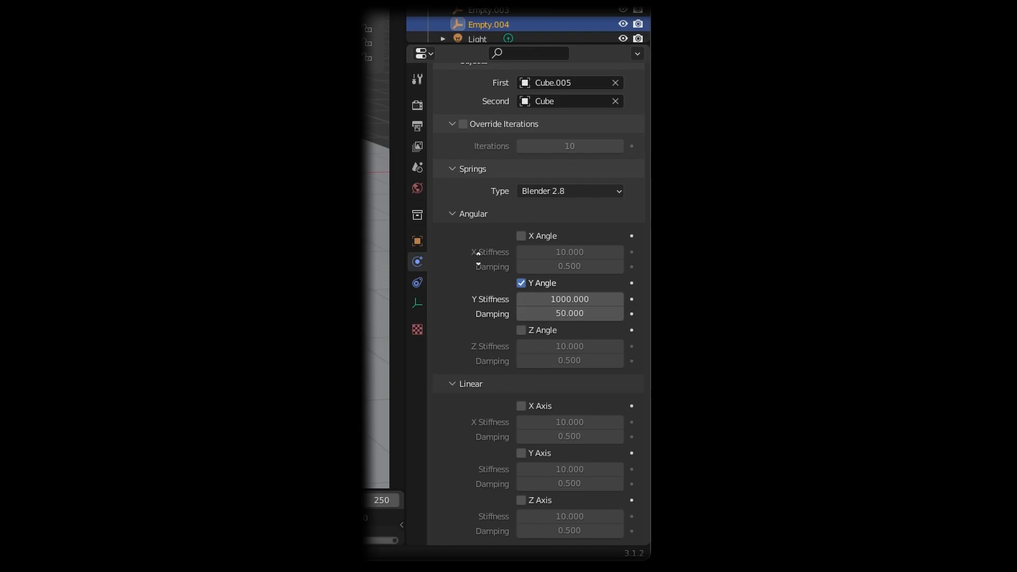
click(521, 500)
click(536, 514)
text(100)
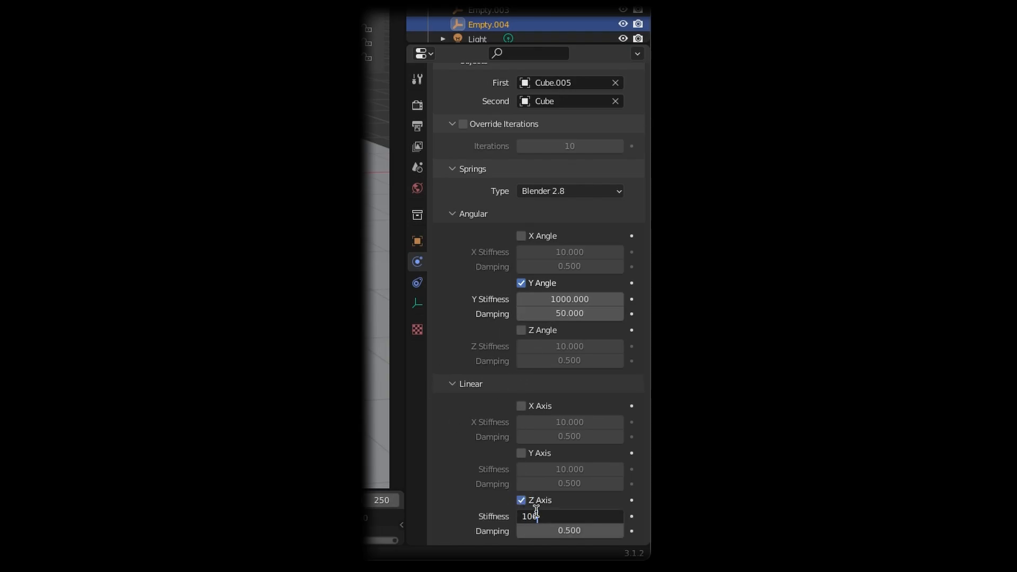
text(0)
key(Return)
click(562, 530)
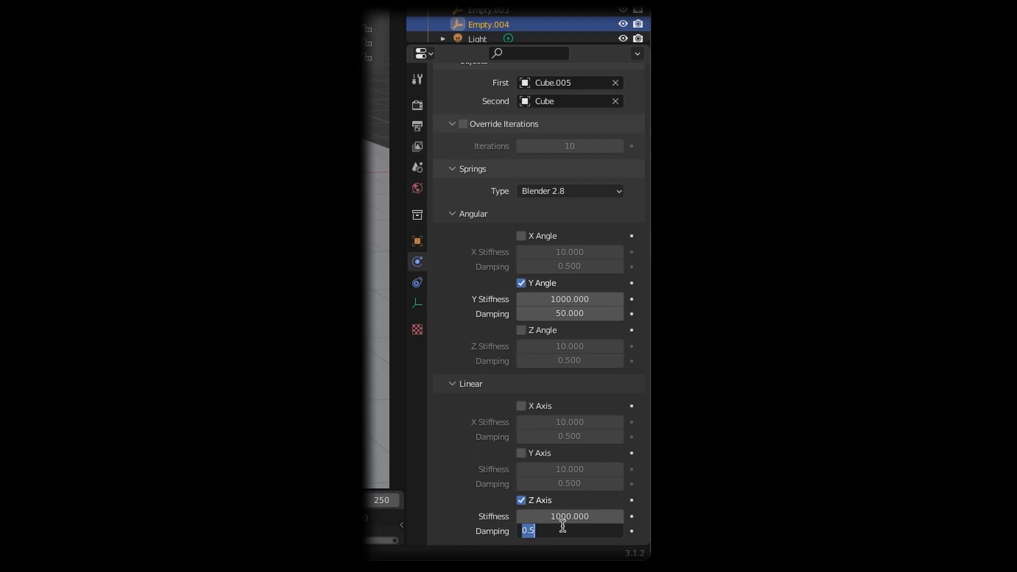
key(Return)
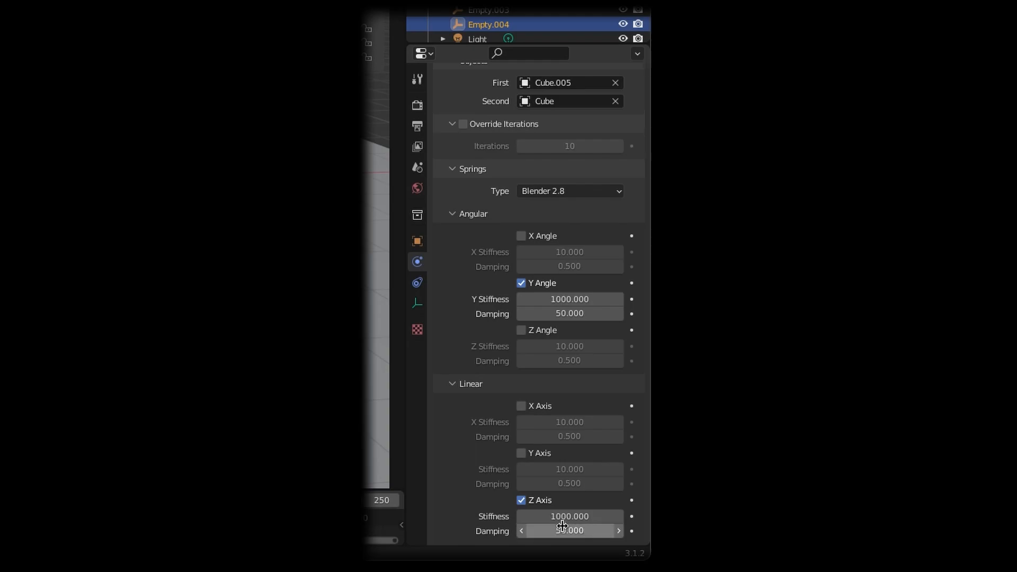
scroll(489, 300, up, 4)
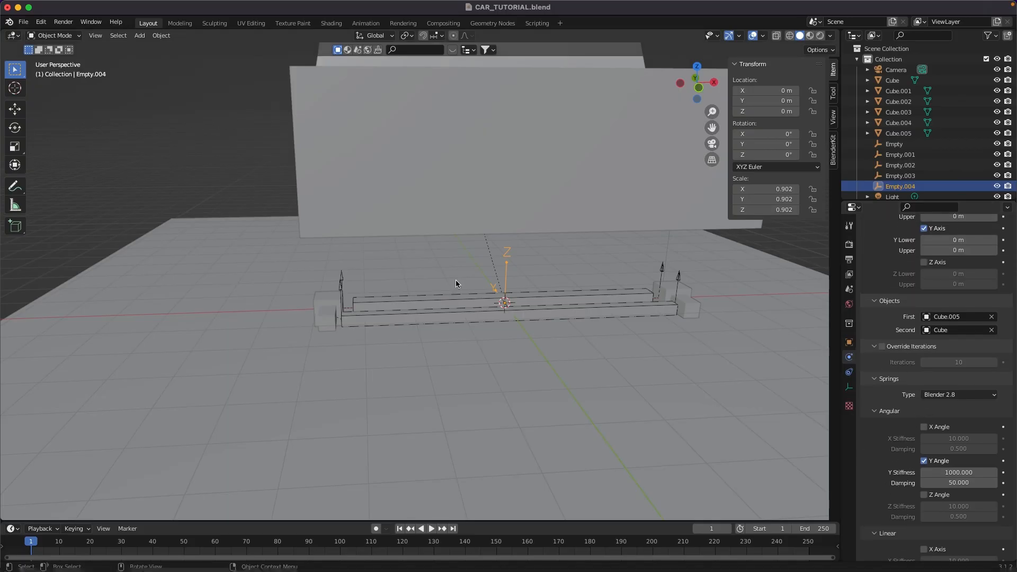
Save the file and play the simulation to check how the front axle and car body react, then stop it.
middle_drag(456, 280, 387, 284)
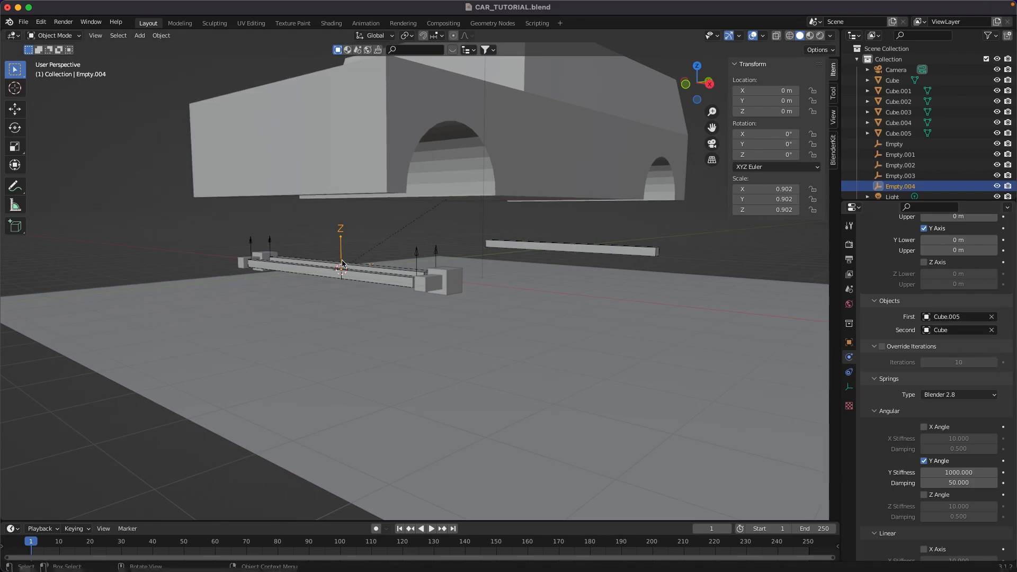
middle_drag(354, 265, 352, 334)
key(ctrl+s)
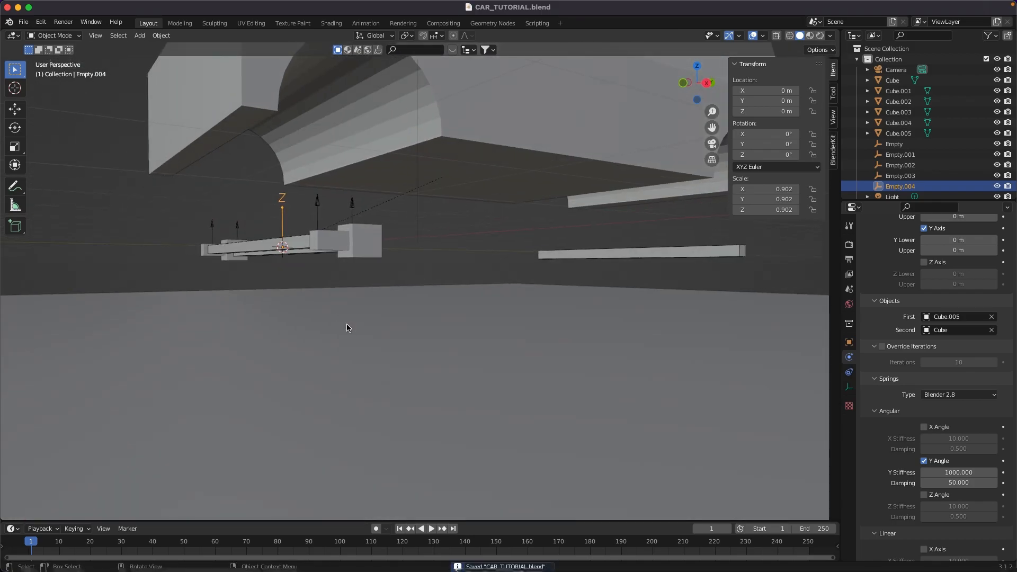
key(space)
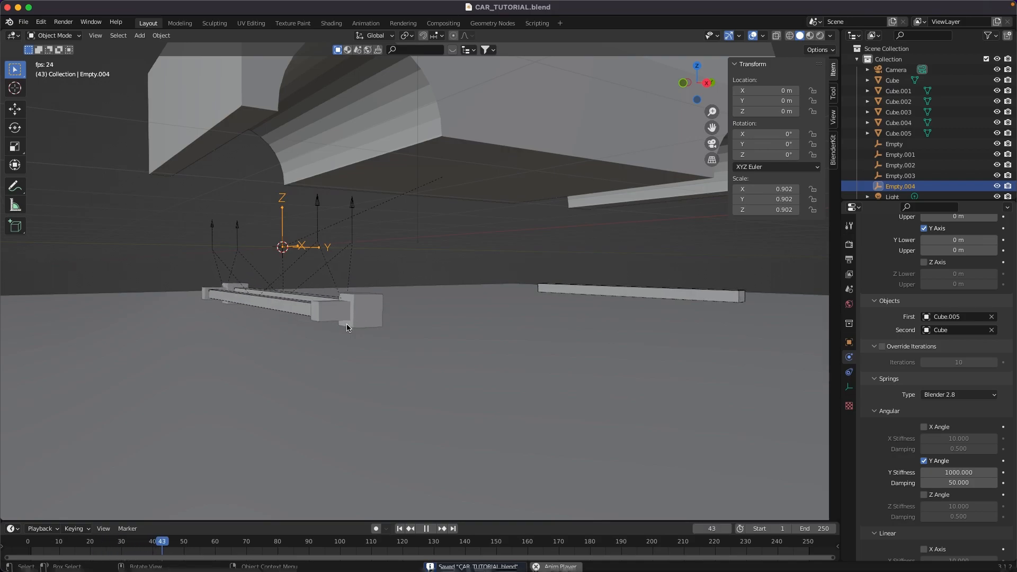
key(Escape)
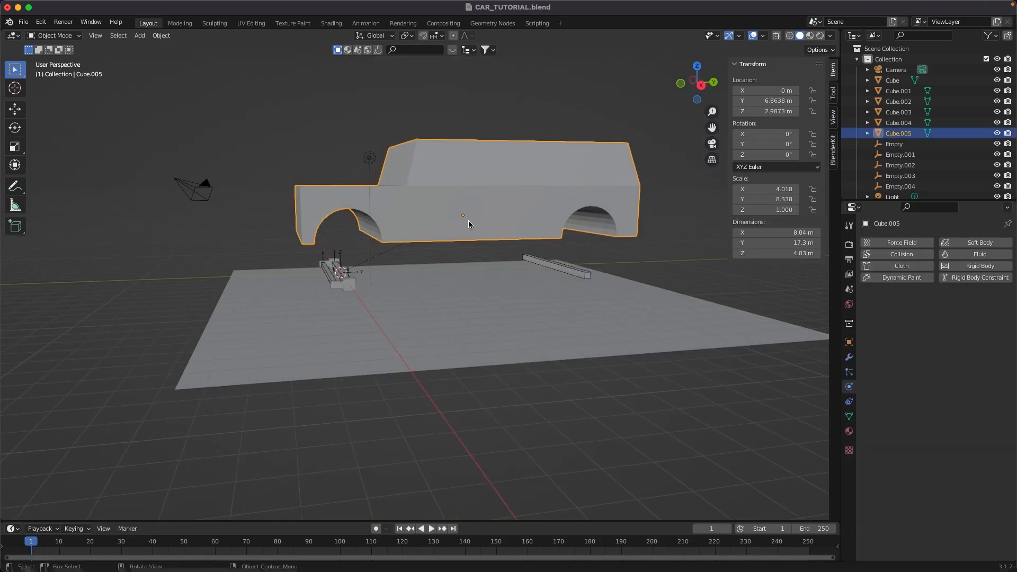
Set the car body's origin to its geometry and make it an active rigid body with a mass of 10 kg.
right_click(468, 220)
mouse_move(469, 221)
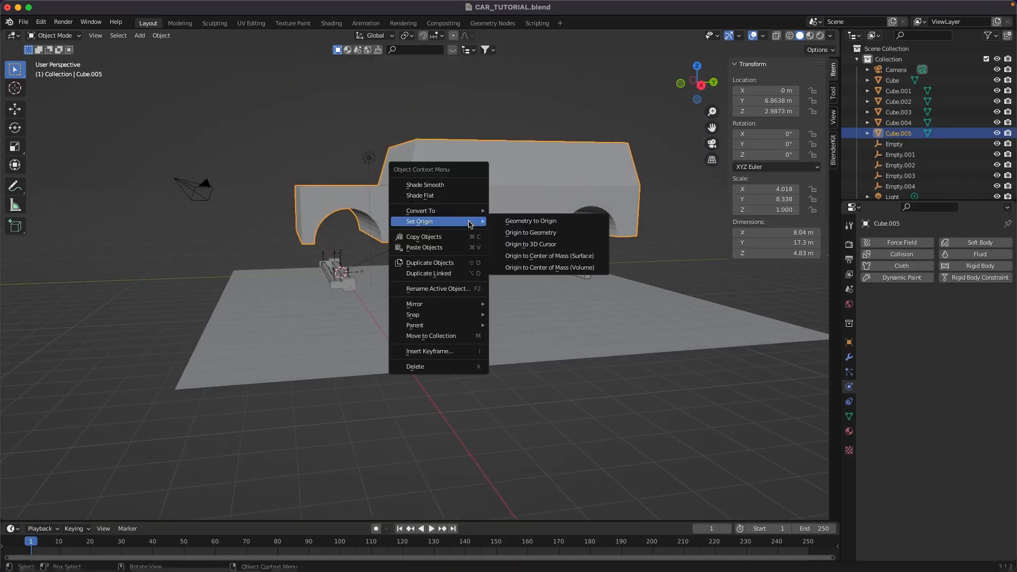
click(555, 233)
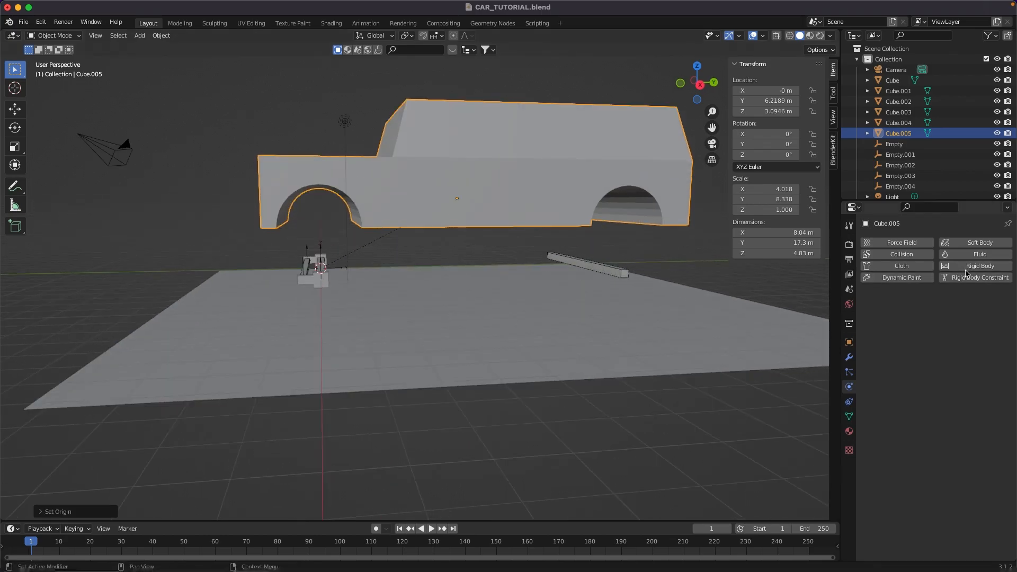
click(981, 266)
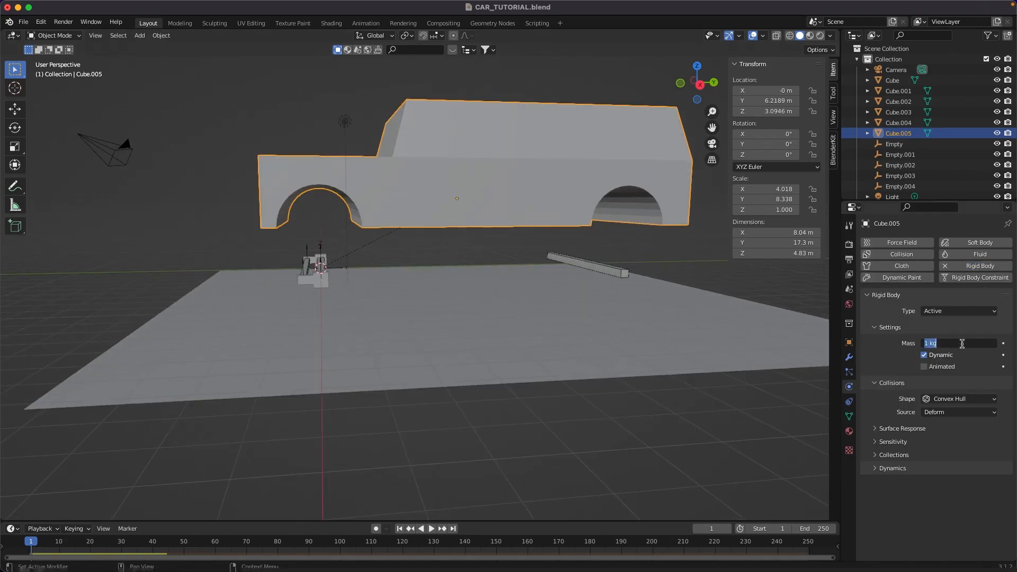
key(Return)
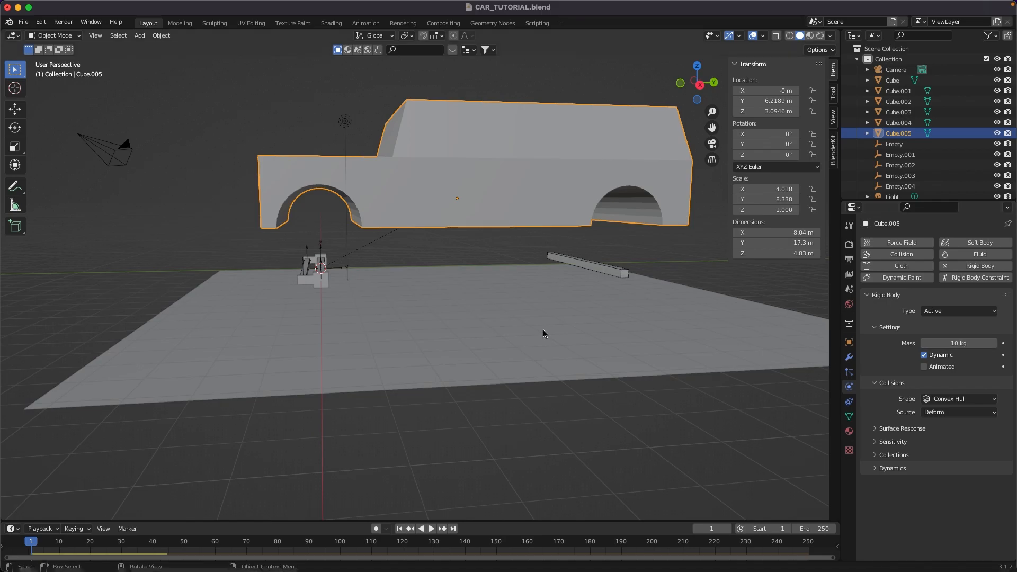
Save the file and briefly play the simulation to check the car body's movement as a rigid body.
key(super+s)
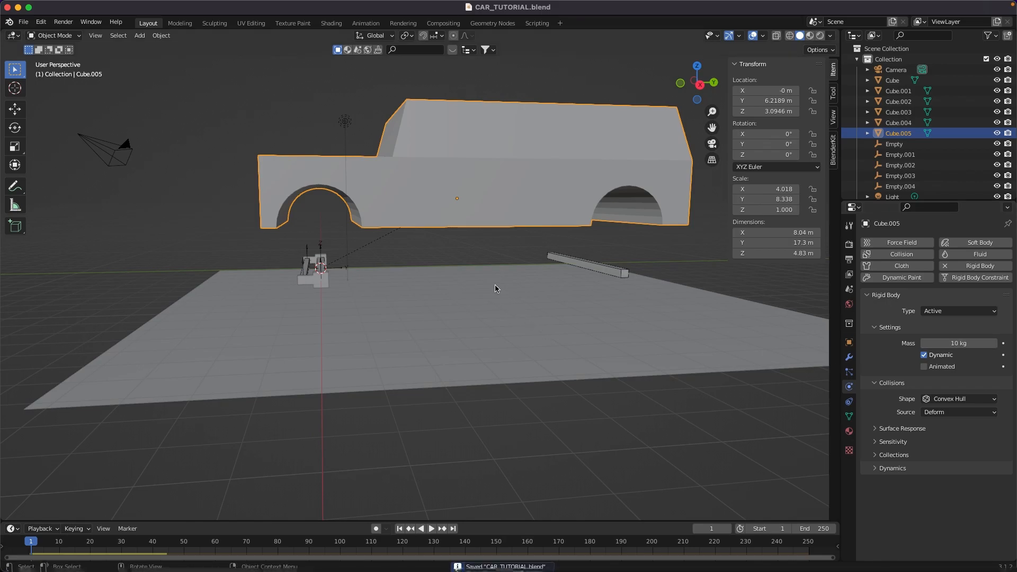
key(space)
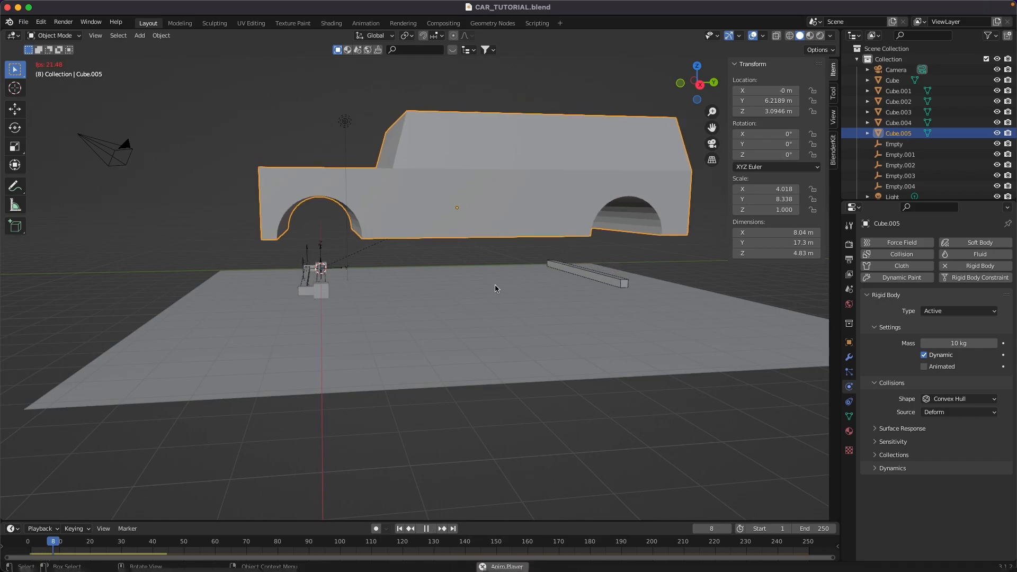
key(Escape)
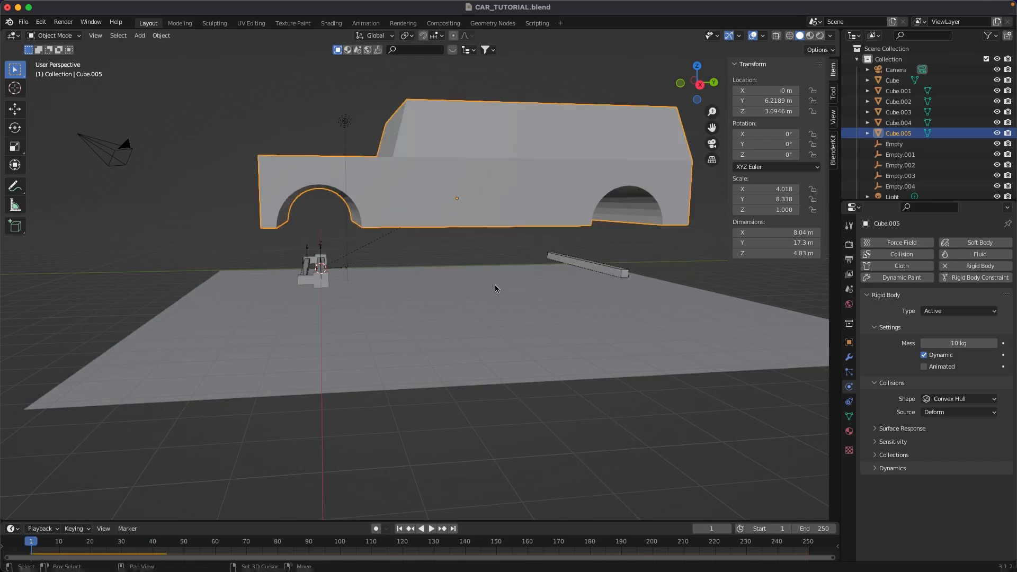
Duplicate the front axle's spring constraint empty and move the copy about 5.8 m along Y toward the rear axle.
middle_drag(495, 289, 384, 267)
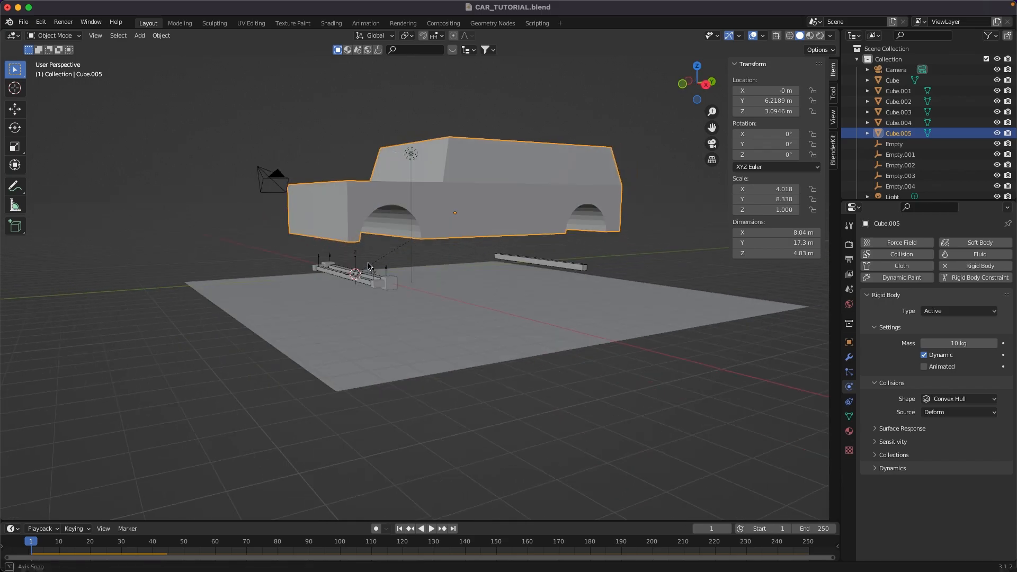
click(355, 259)
middle_drag(502, 263, 459, 271)
key(shift+d)
right_click(485, 270)
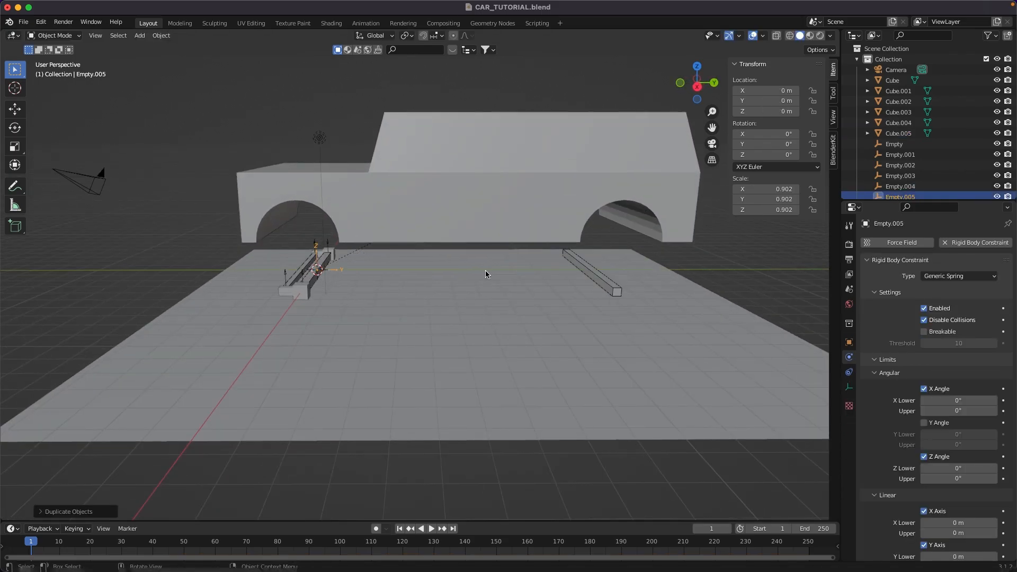
key(g)
key(y)
click(611, 280)
Snap the 3D cursor to the rear axle bar and snap the duplicated spring empty onto it.
click(603, 281)
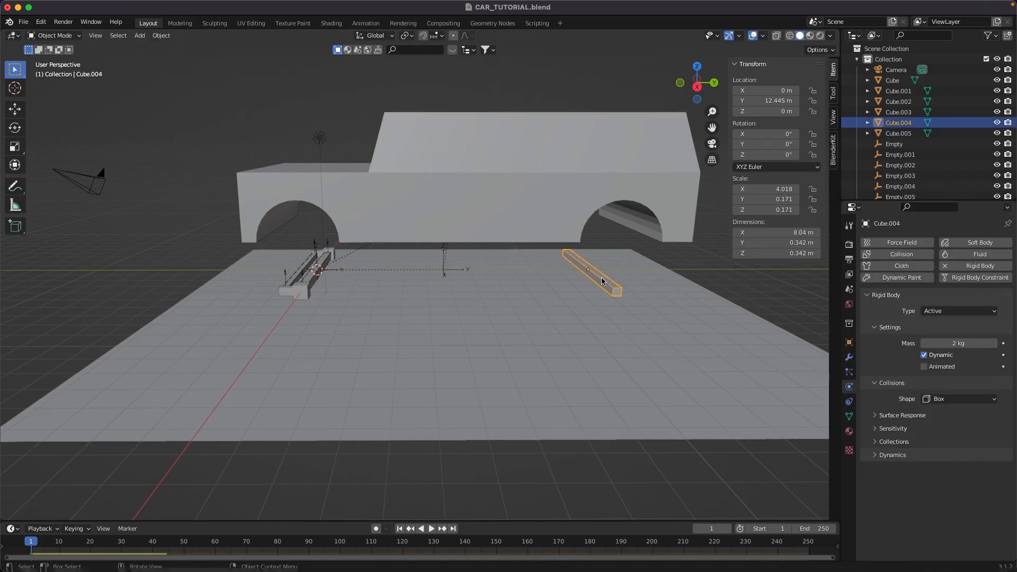
key(shift+s)
click(545, 341)
click(462, 271)
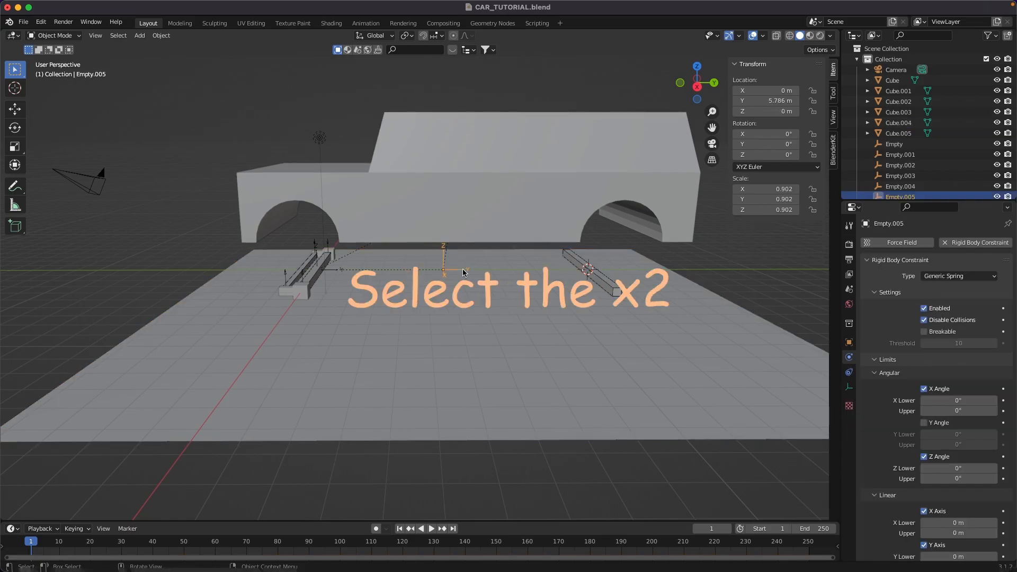
key(shift+s)
click(463, 232)
shift+middle_drag(579, 231, 550, 231)
Replace the duplicated spring constraint's second object with the rear axle bar Cube.004 and save the file.
middle_drag(969, 396, 969, 254)
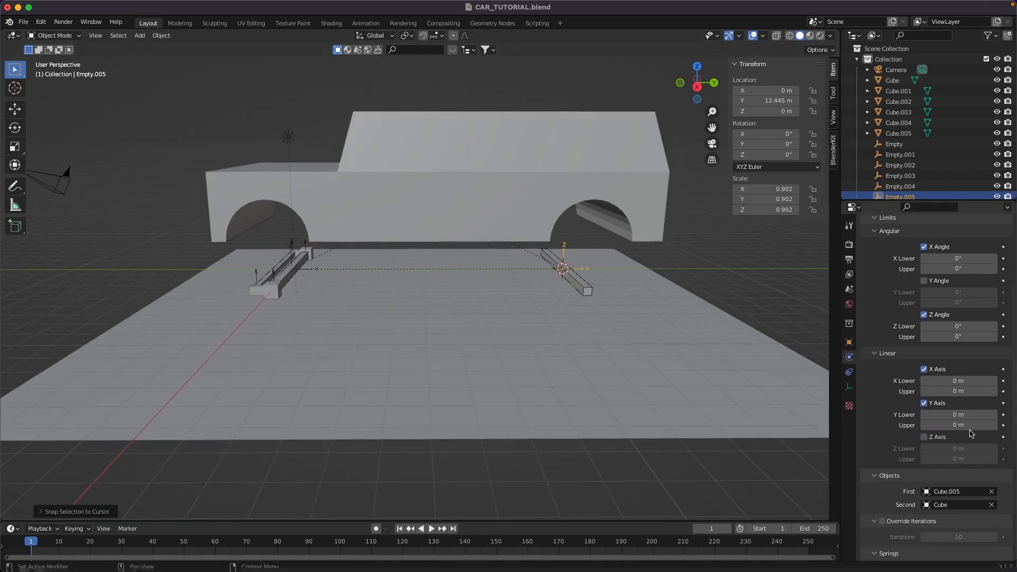
click(991, 505)
click(991, 505)
click(588, 290)
middle_drag(594, 296, 566, 297)
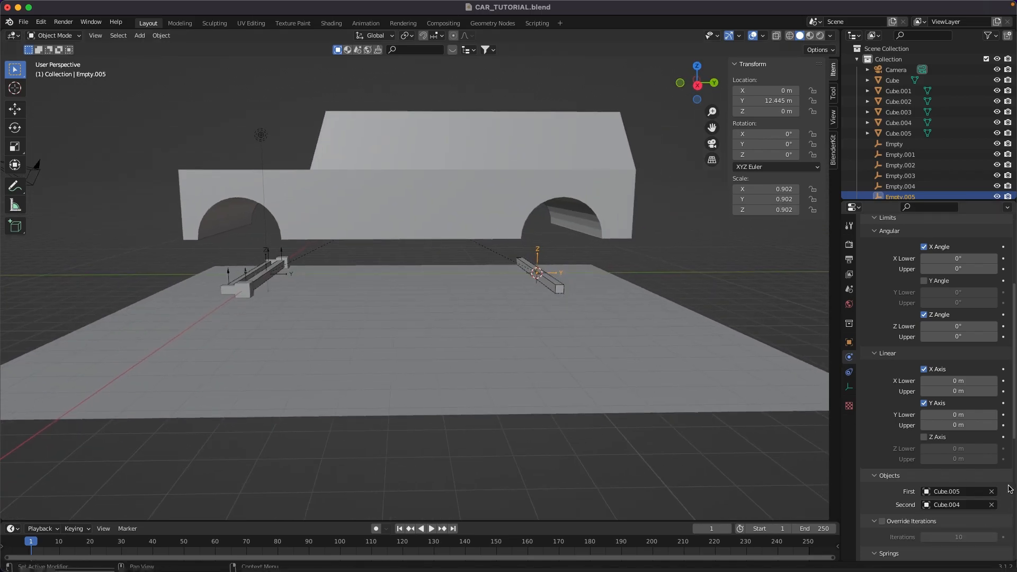
key(super+s)
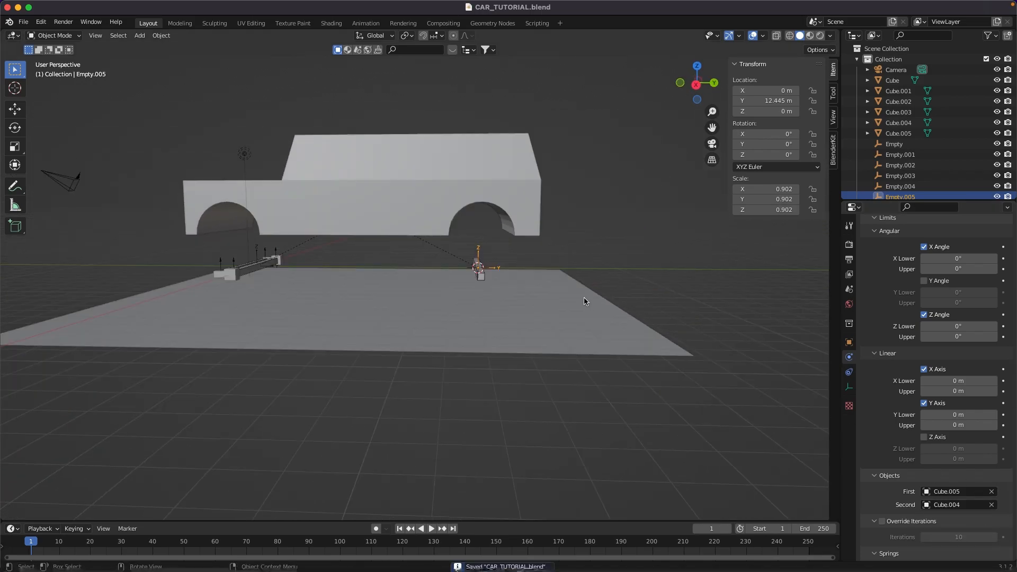
Play the simulation to examine the body's suspension on both axles from several sides, then save the file.
key(space)
middle_drag(585, 301, 609, 293)
key(space)
key(shift+Left)
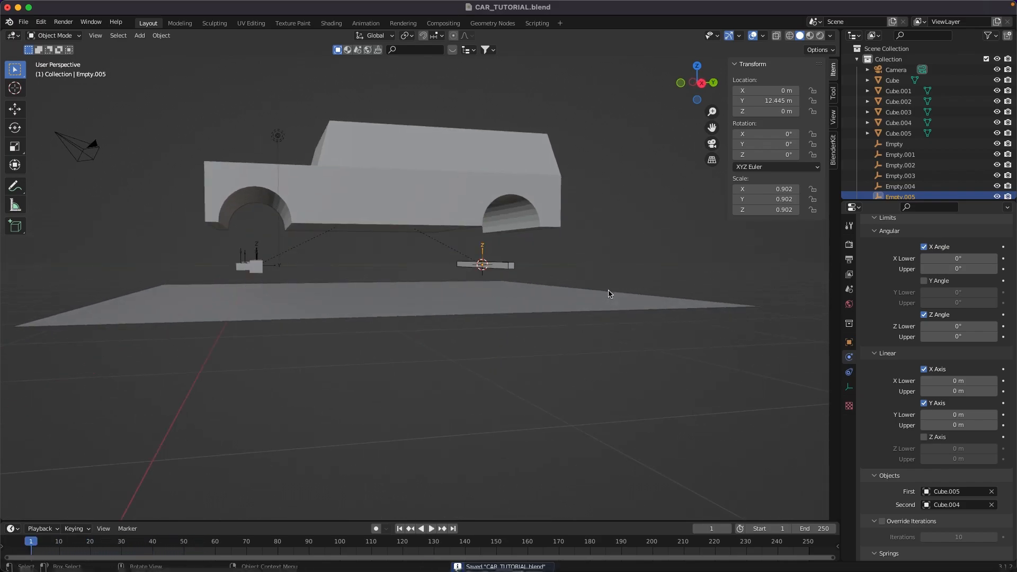
key(space)
key(Escape)
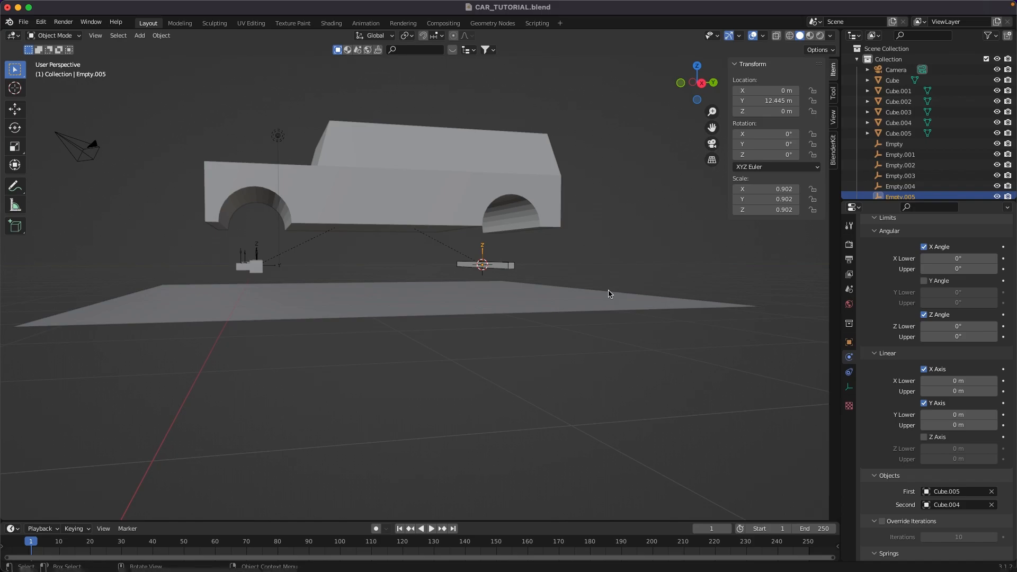
middle_drag(608, 293, 639, 306)
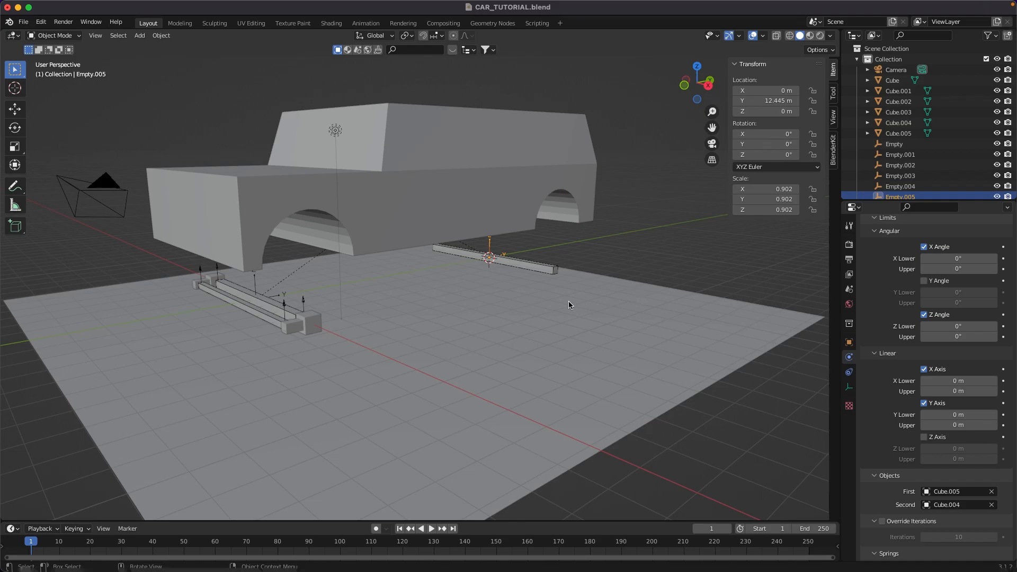
middle_drag(539, 268, 498, 260)
middle_drag(526, 295, 487, 297)
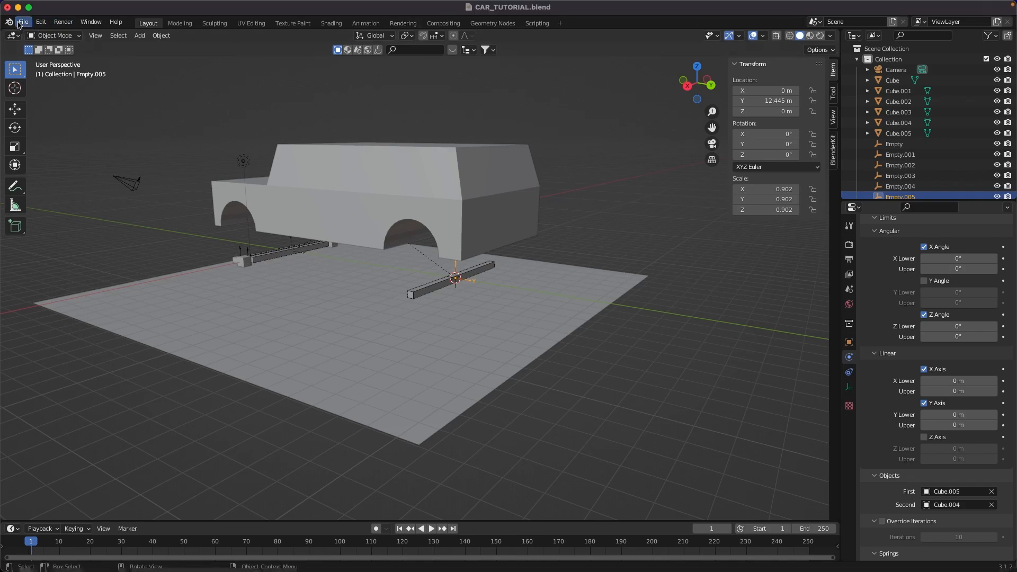
middle_drag(493, 379, 518, 379)
key(super+s)
Examine the simulated suspension over the passive obstacle cubes, stop the playback and save the file.
middle_drag(518, 380, 415, 363)
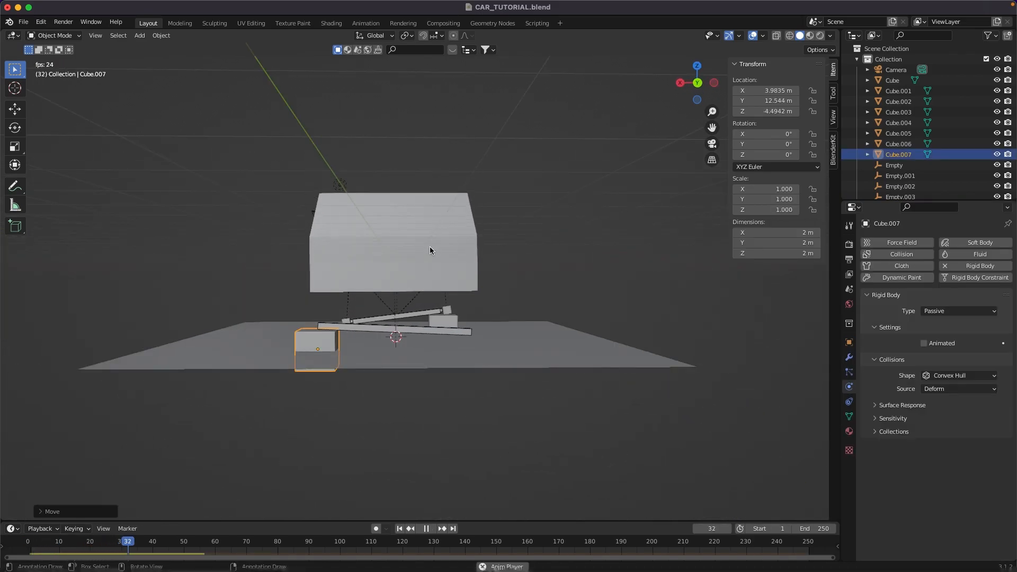
middle_drag(430, 247, 485, 342)
key(Escape)
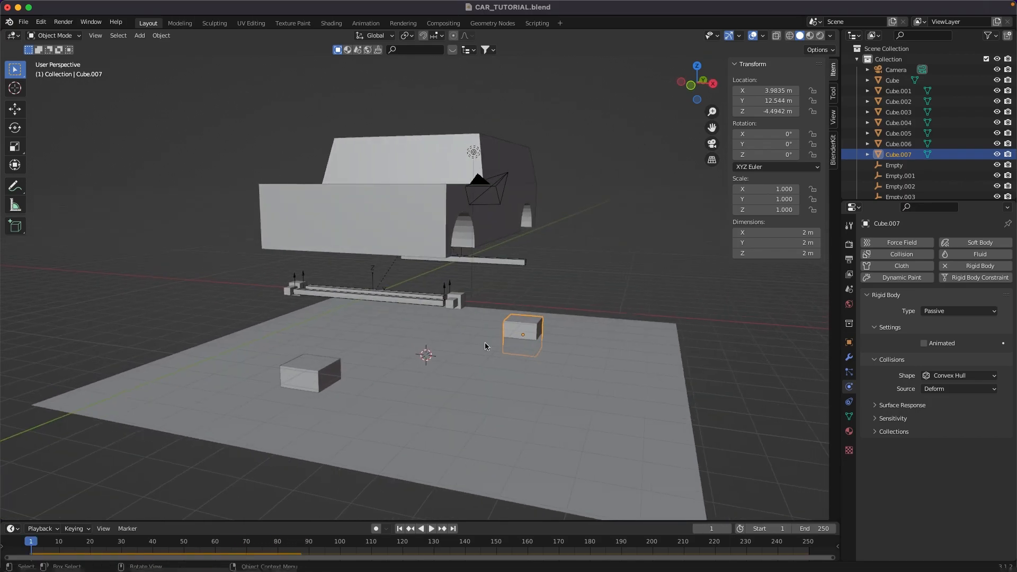
key(super+s)
Snap the 3D cursor to the wheel hub block Cube.002 at the front axle's positive-X end.
click(457, 301)
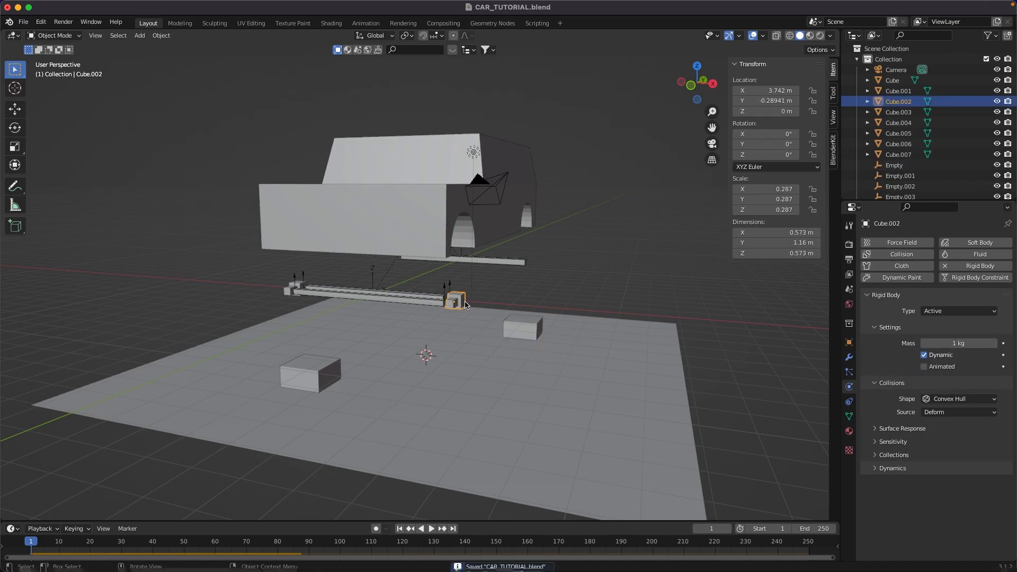
middle_drag(466, 304, 470, 317)
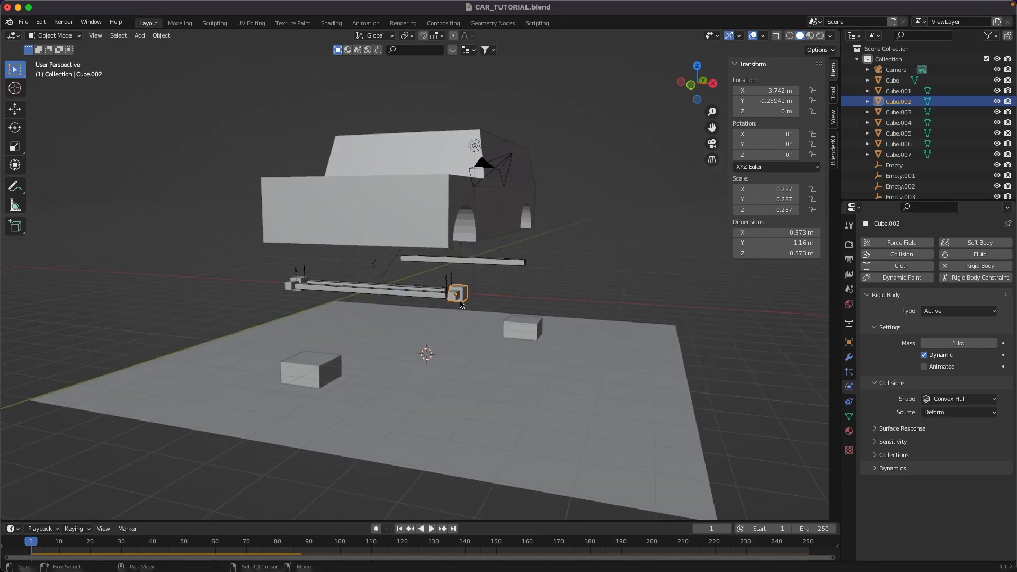
key(shift+s)
key(2)
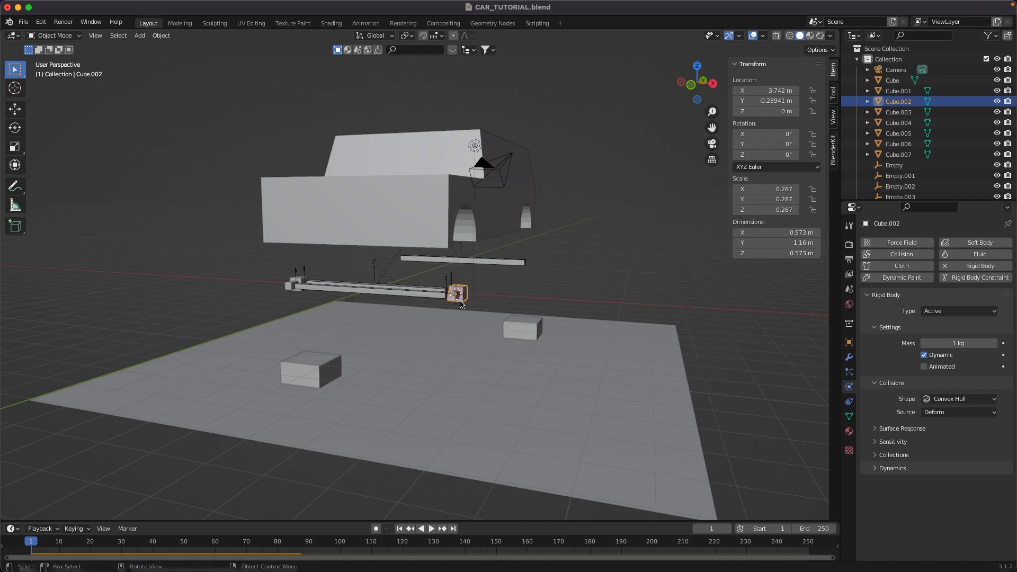
Add a cylinder mesh at the front hub block and rotate it 90° about the Y axis.
key(shift+a)
mouse_move(461, 302)
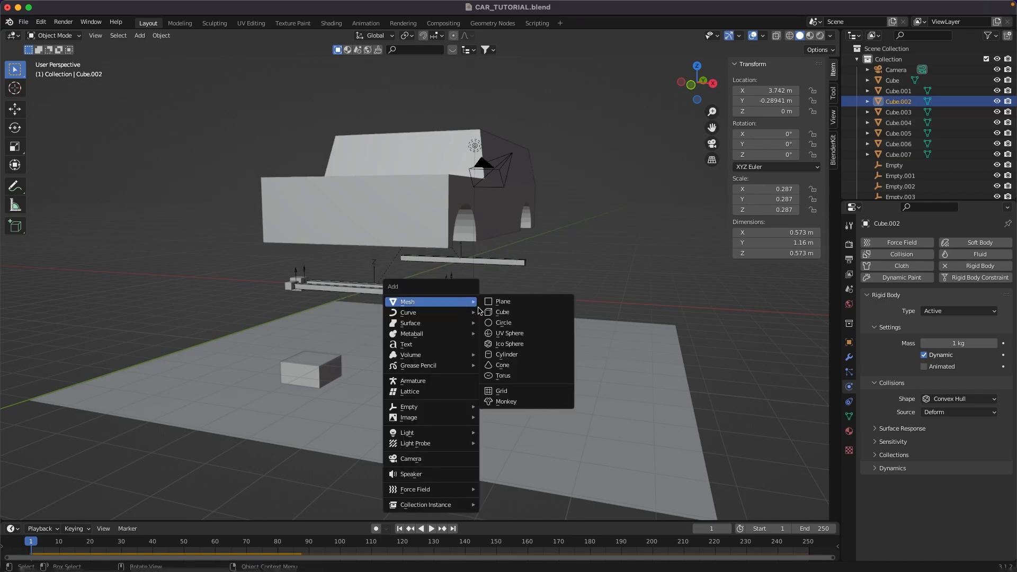
click(505, 355)
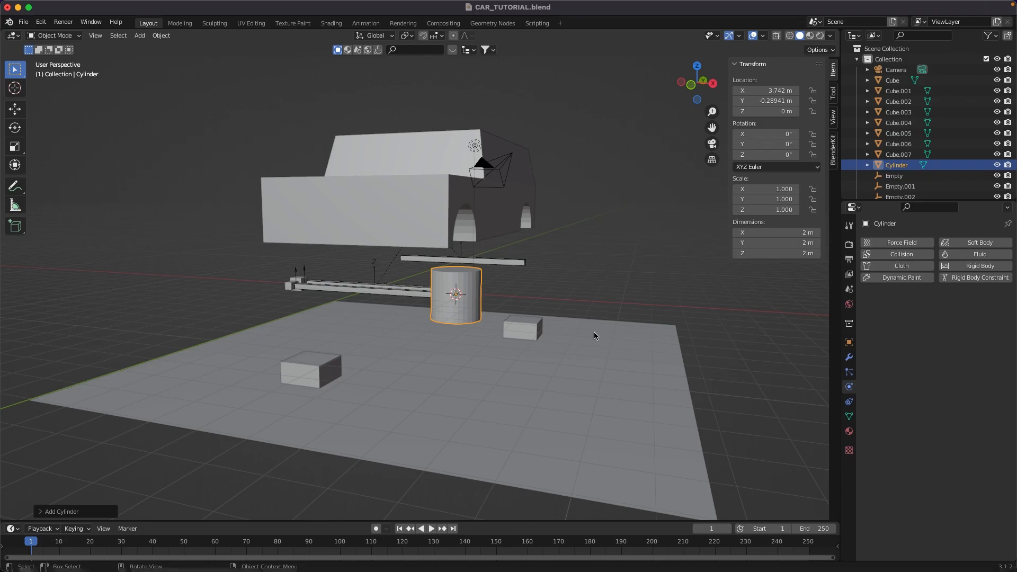
key(r)
key(y)
key(9)
key(0)
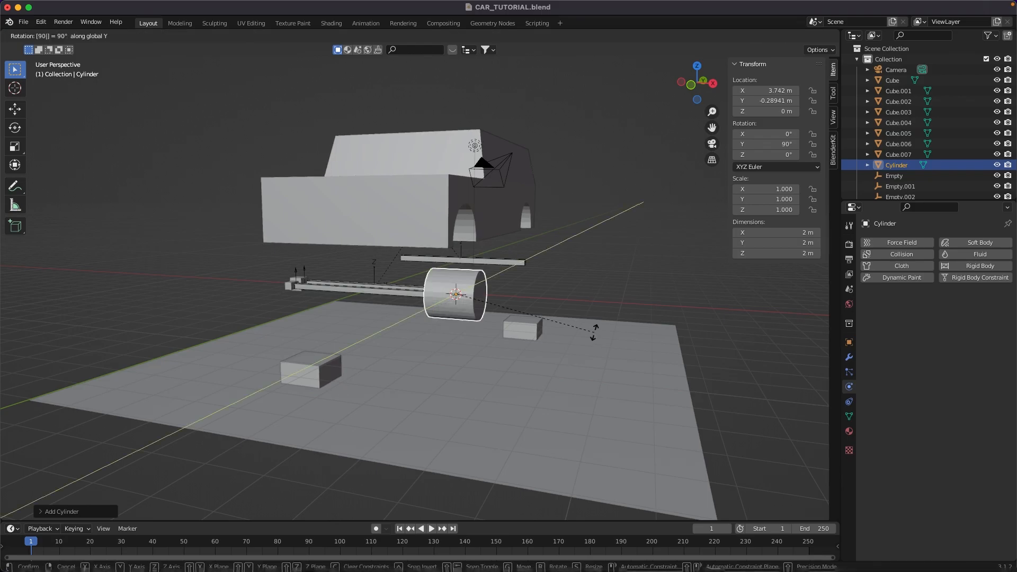
key(Return)
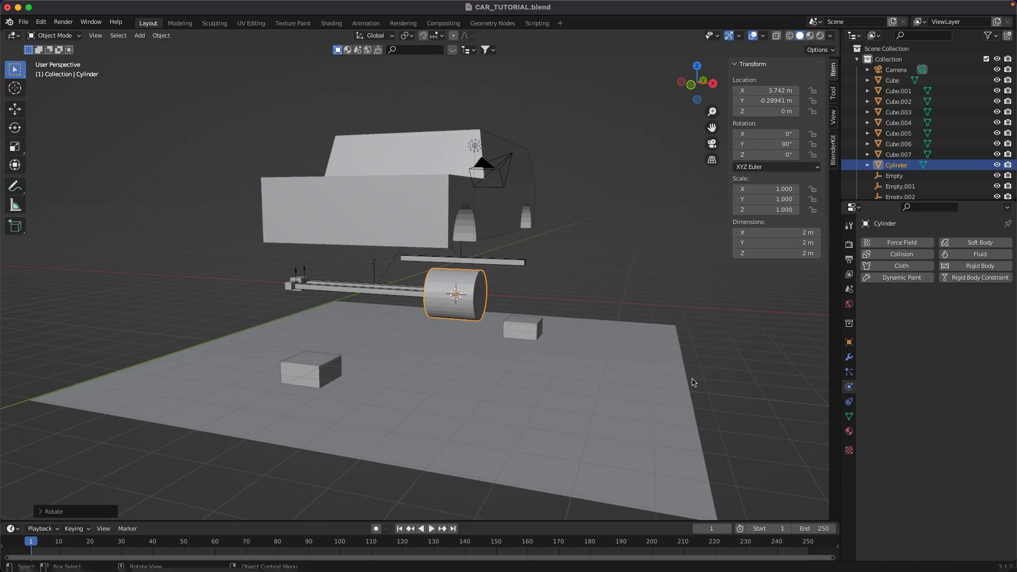
Flatten the cylinder along X to about 1.14 m thick and move it outward to about X 4.72 m, beside the hub.
key(s)
key(x)
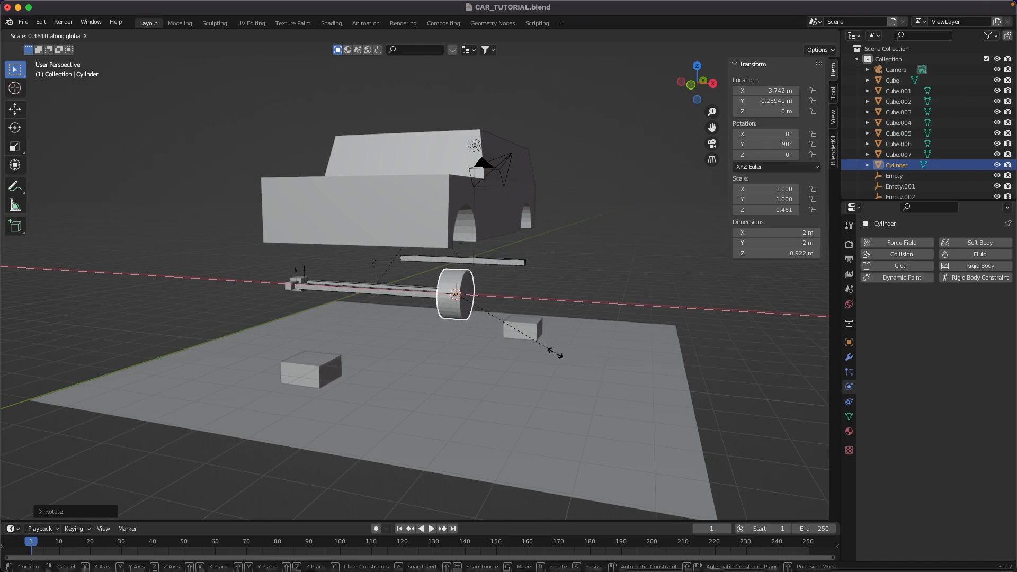
click(586, 356)
click(691, 85)
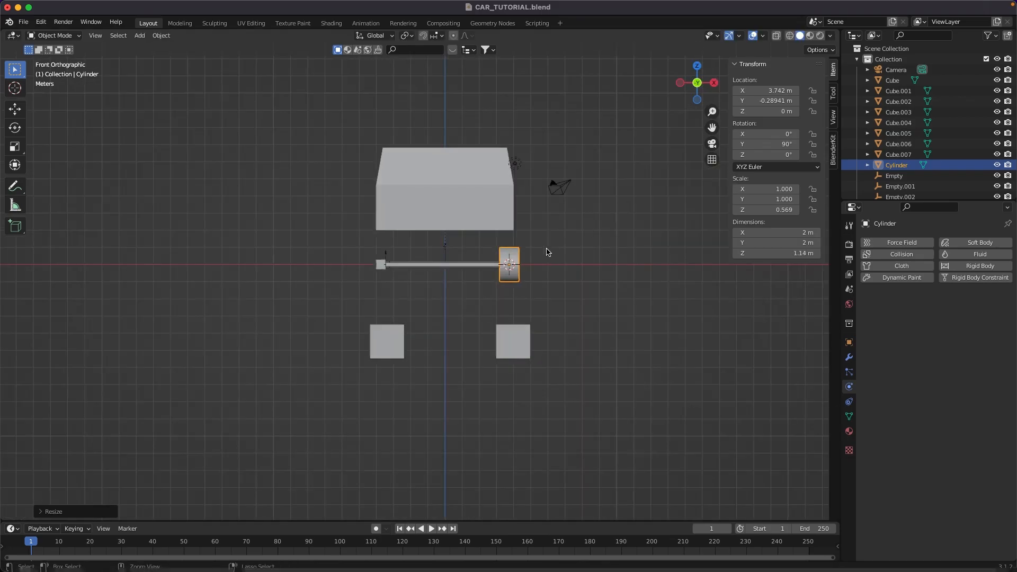
scroll(554, 183, up, 6)
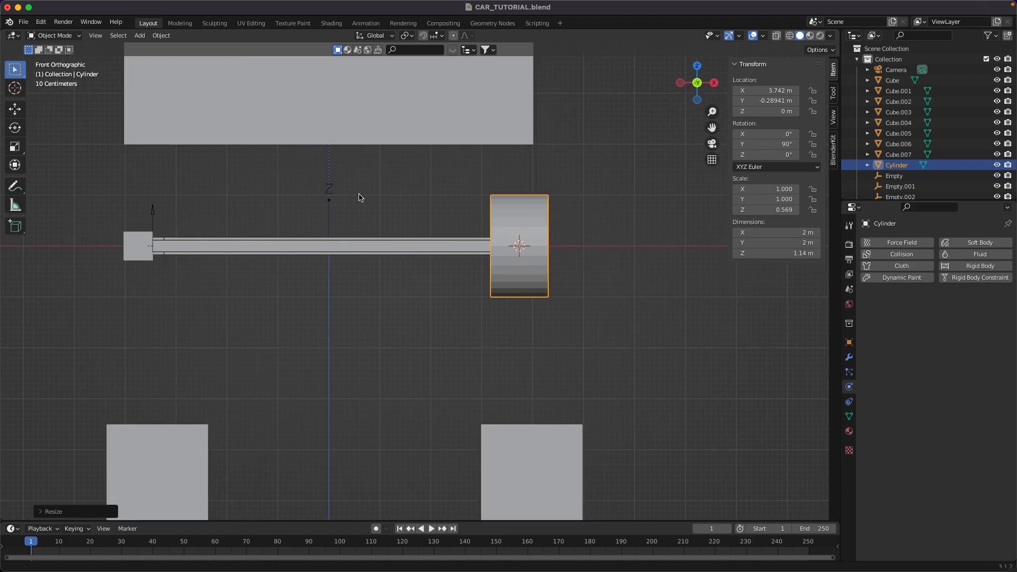
key(g)
key(x)
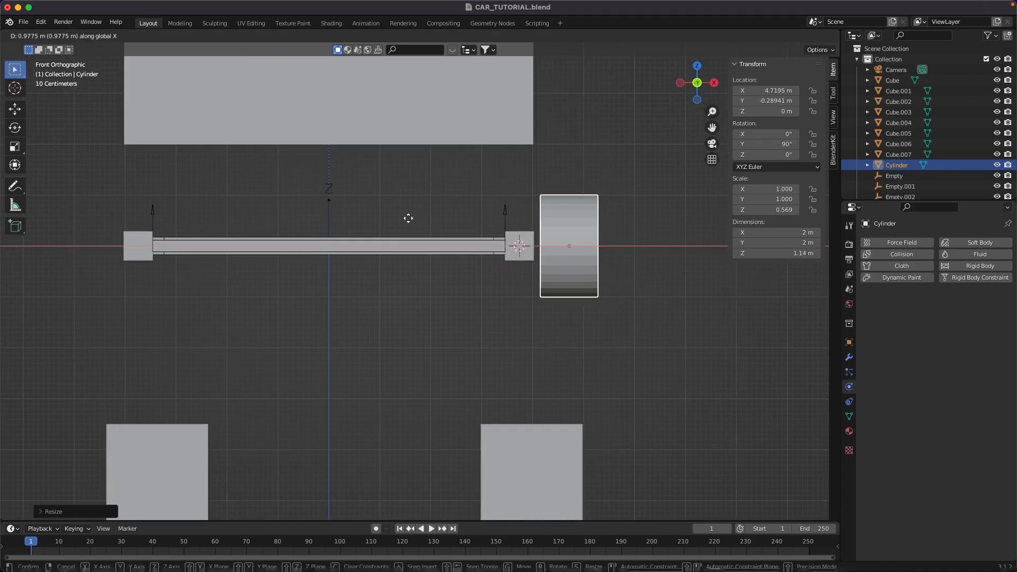
click(408, 219)
Enlarge the wheel cylinder to about 3.49 m in diameter and widen it along X to about 1.51 m.
scroll(615, 302, down, 1)
middle_drag(615, 302, 576, 319)
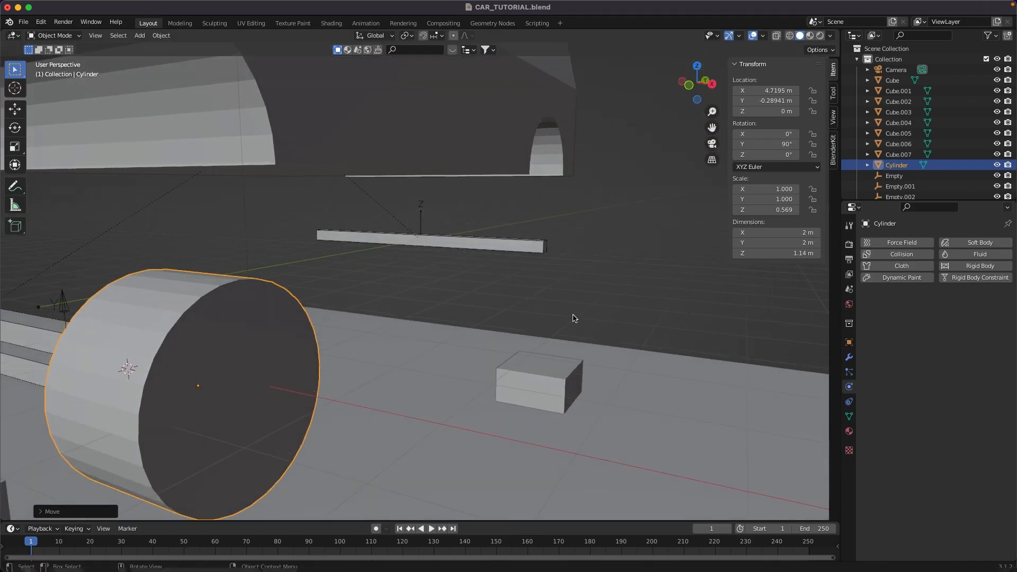
scroll(576, 319, down, 5)
key(s)
key(shift+x)
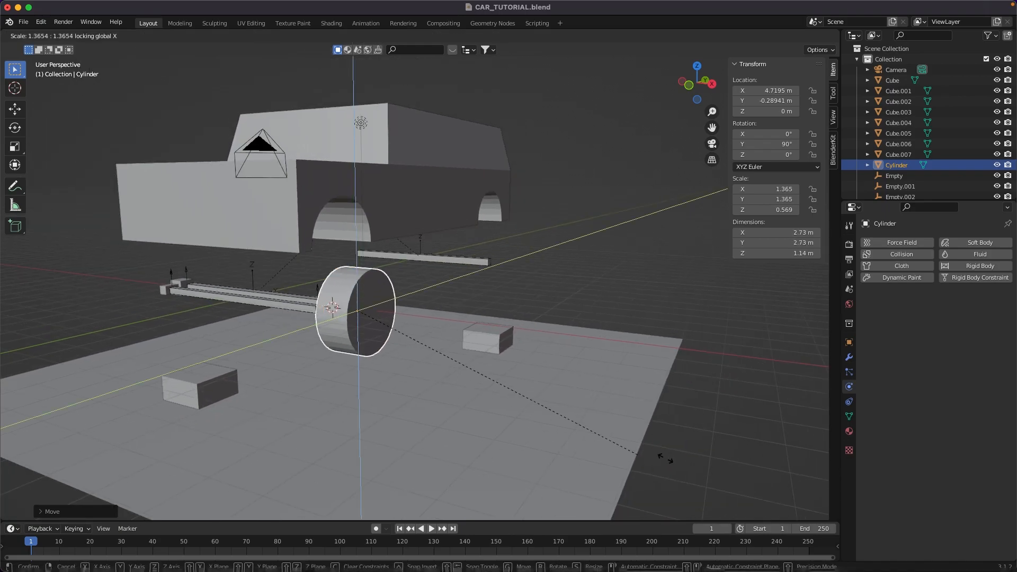
click(773, 451)
middle_drag(774, 450, 752, 450)
key(s)
key(x)
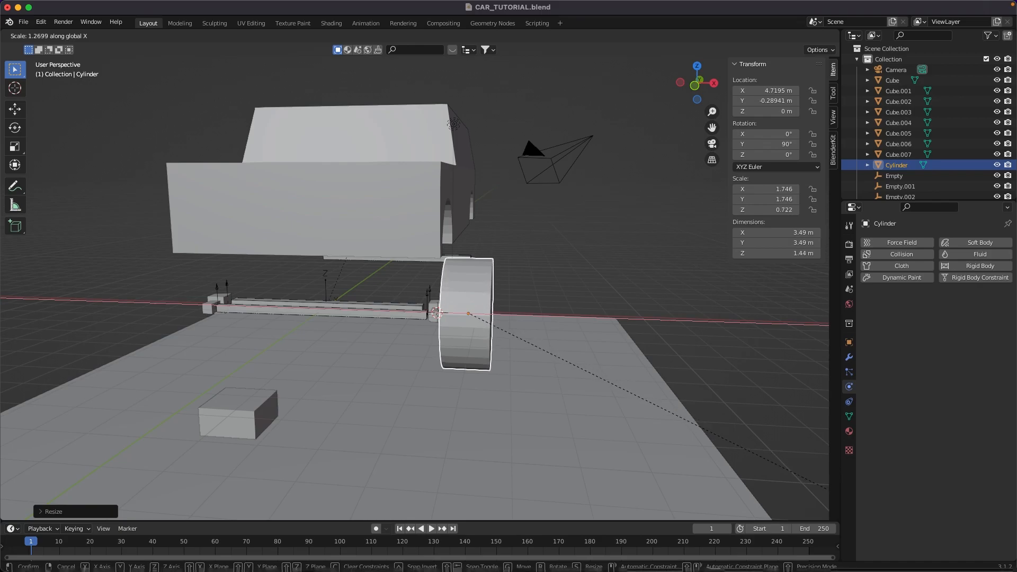
click(51, 495)
Shift the wheel along X to about 4.96 m so it sits just outside the front hub block.
key(g)
key(x)
click(60, 492)
middle_drag(90, 498, 103, 480)
scroll(258, 430, up, 2)
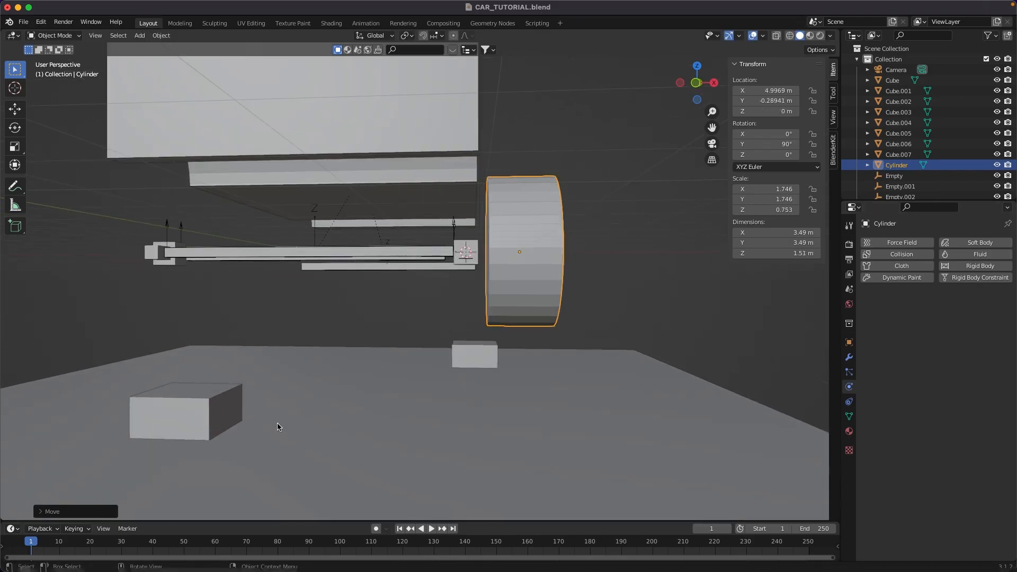
key(g)
key(x)
click(565, 369)
middle_drag(565, 369, 562, 384)
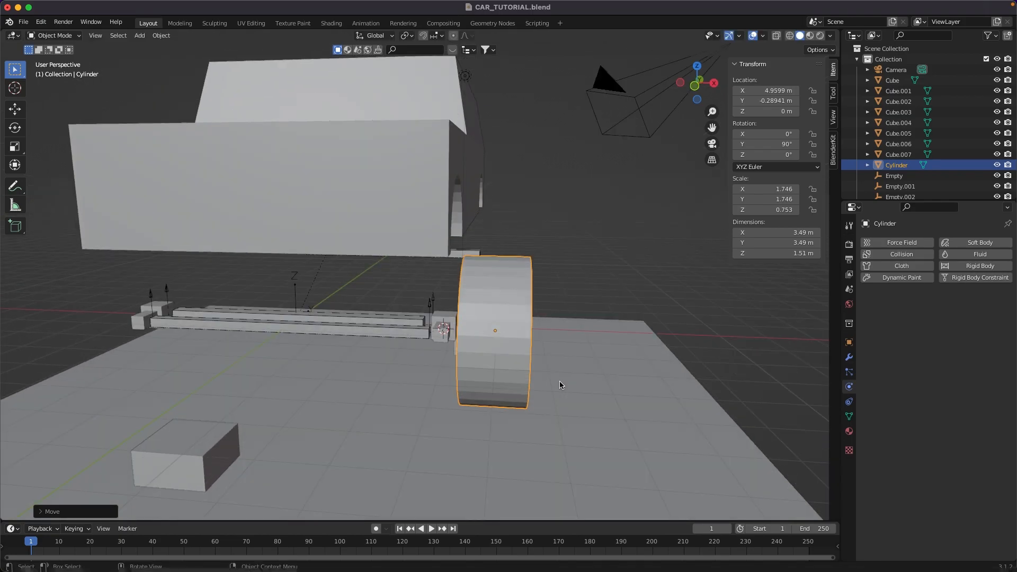
middle_drag(456, 373, 449, 365)
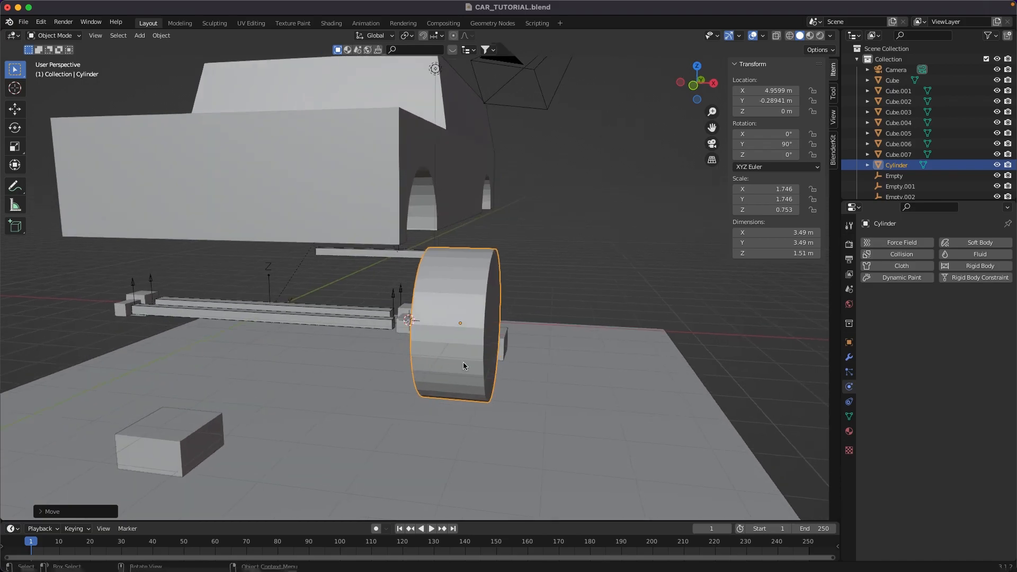
Make the wheel an active rigid body and duplicate it to the front axle's opposite end at X -4.9599 m.
click(956, 266)
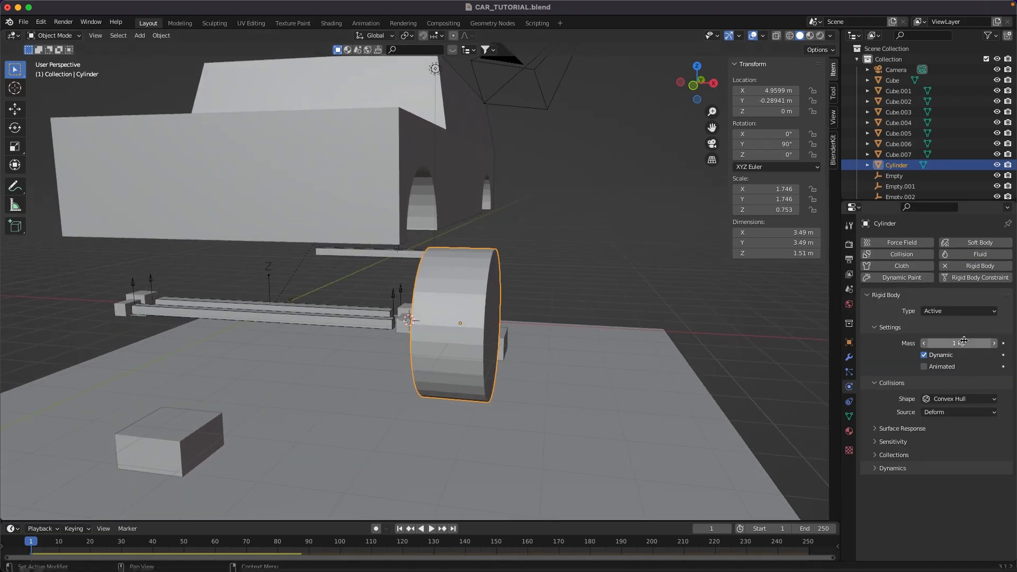
middle_drag(539, 297, 554, 303)
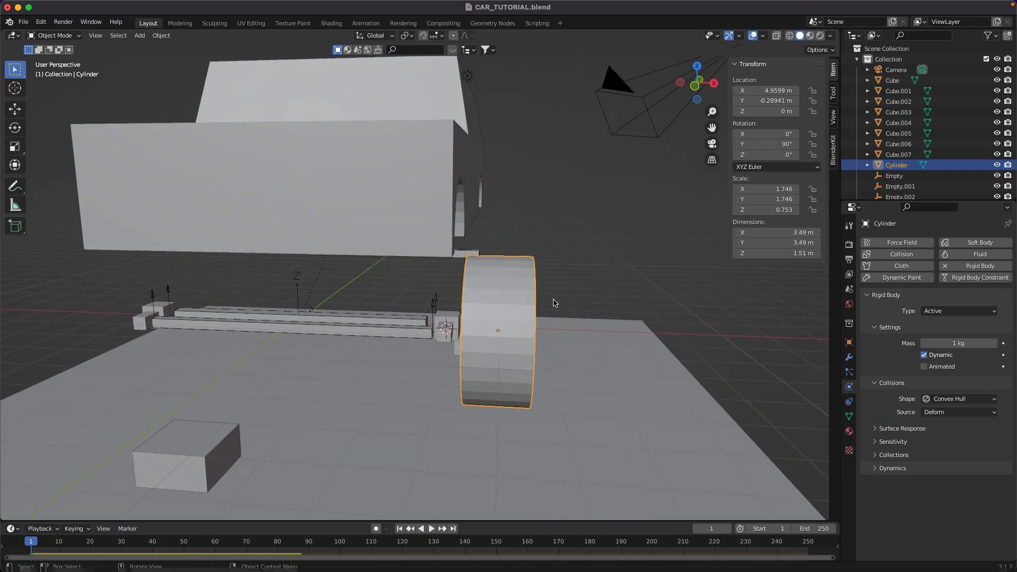
key(shift+d)
key(Escape)
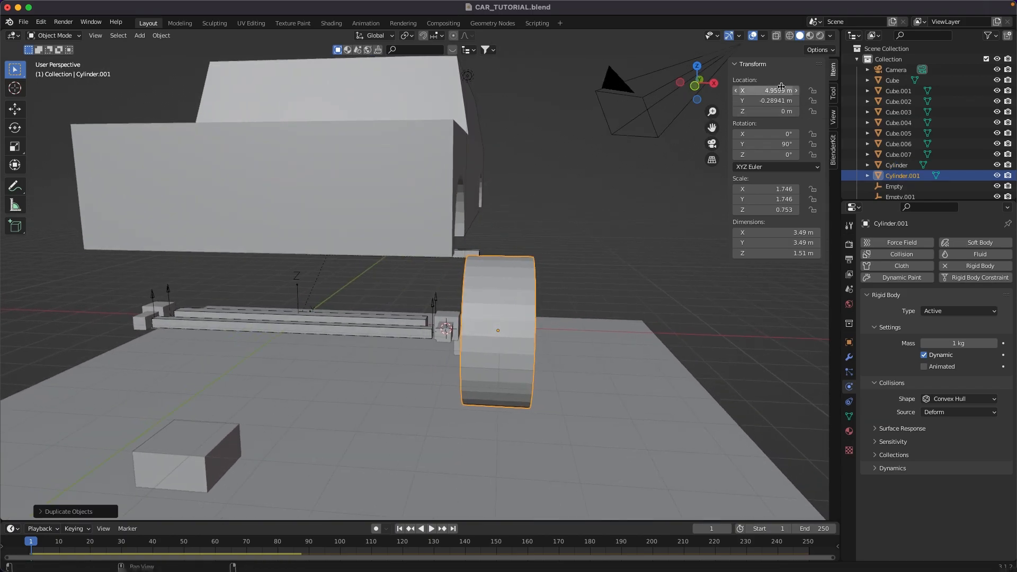
click(777, 91)
text(-)
key(Return)
Duplicate the positive-X front wheel to the rear axle by setting the copy's Y location to 12.445 m.
middle_drag(342, 214, 528, 316)
shift+click(663, 306)
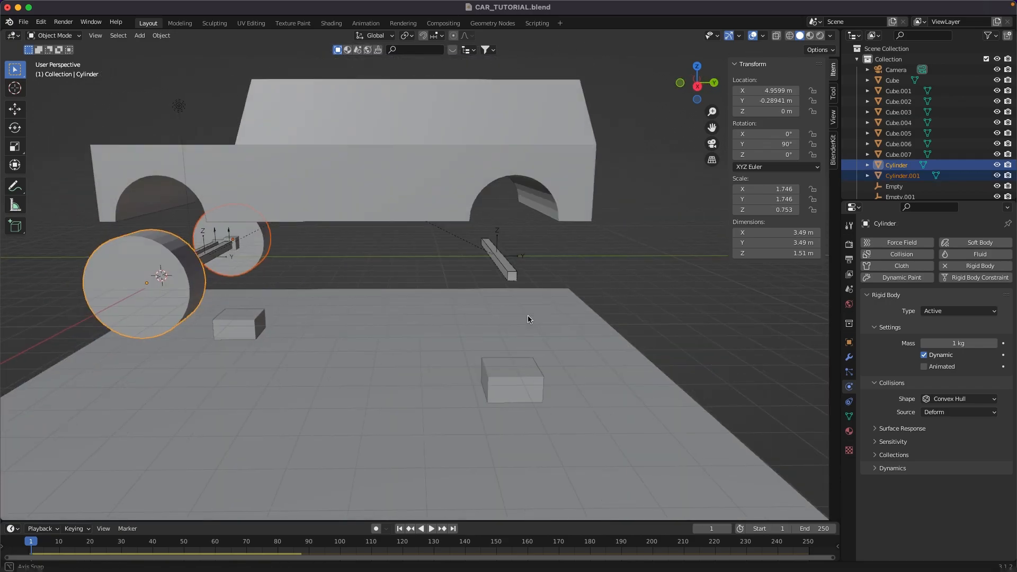
click(511, 274)
middle_drag(511, 275, 450, 266)
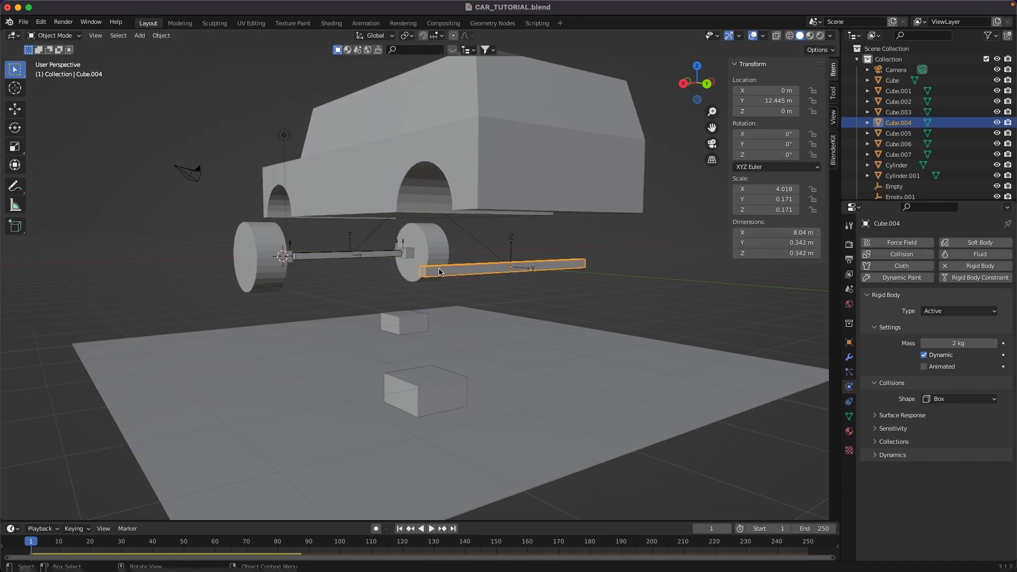
middle_drag(278, 264, 306, 270)
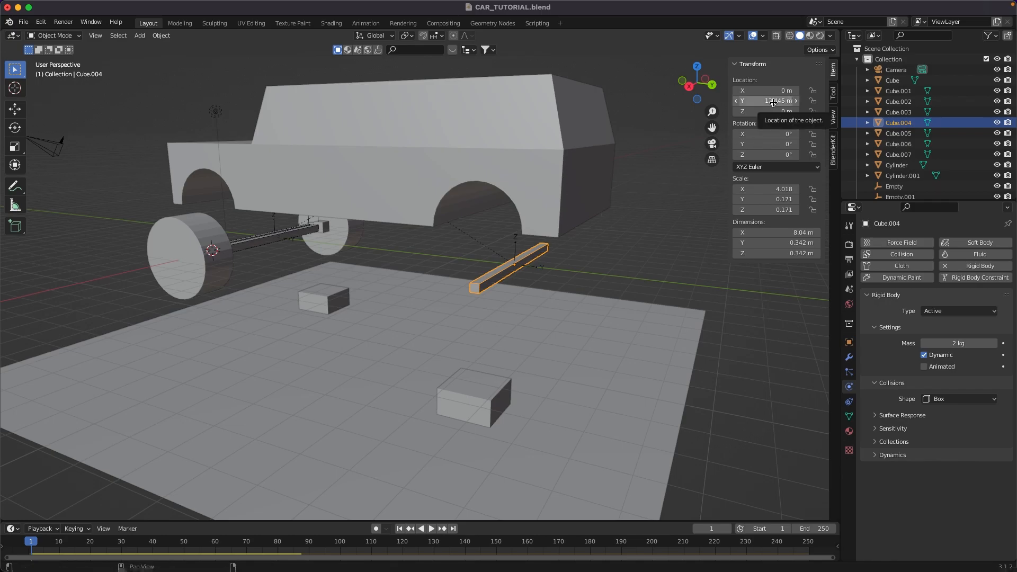
key(super+z)
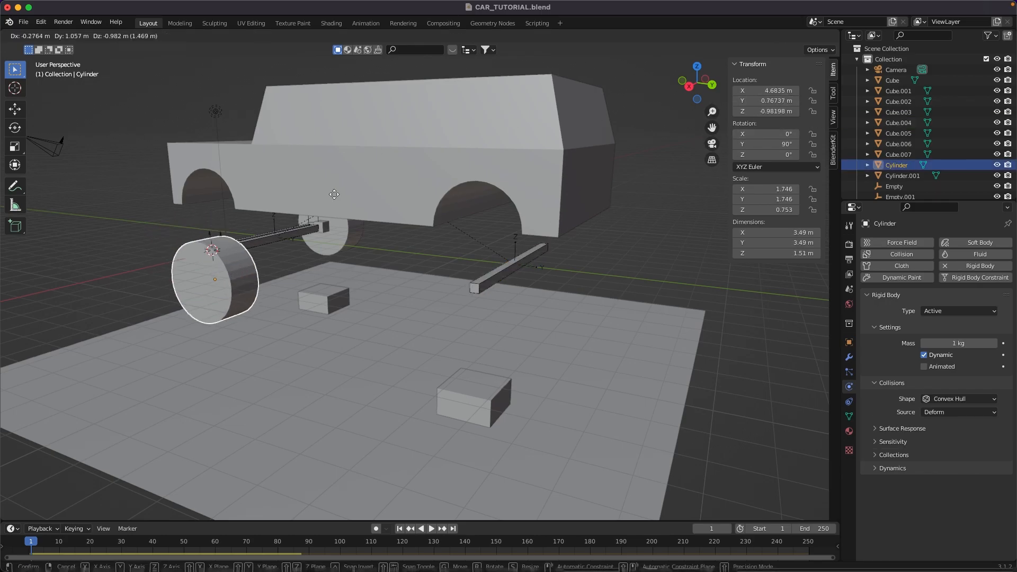
key(shift+d)
right_click(352, 212)
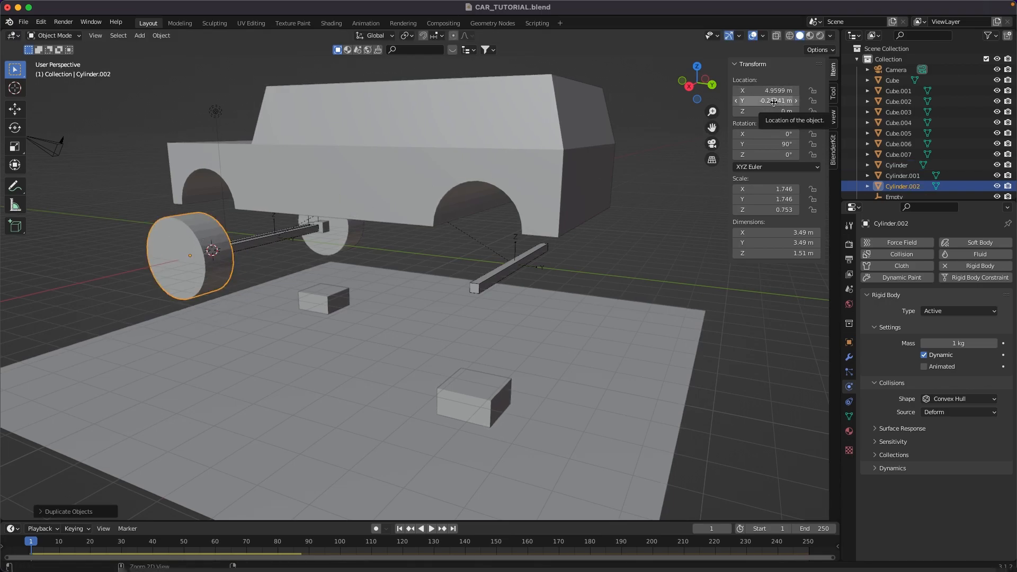
text(12.445)
middle_drag(473, 175, 174, 180)
middle_drag(566, 133, 510, 227)
Duplicate the negative-X front wheel Cylinder.001 to the rear axle, setting the copy's Y location to 12.445 m.
click(555, 281)
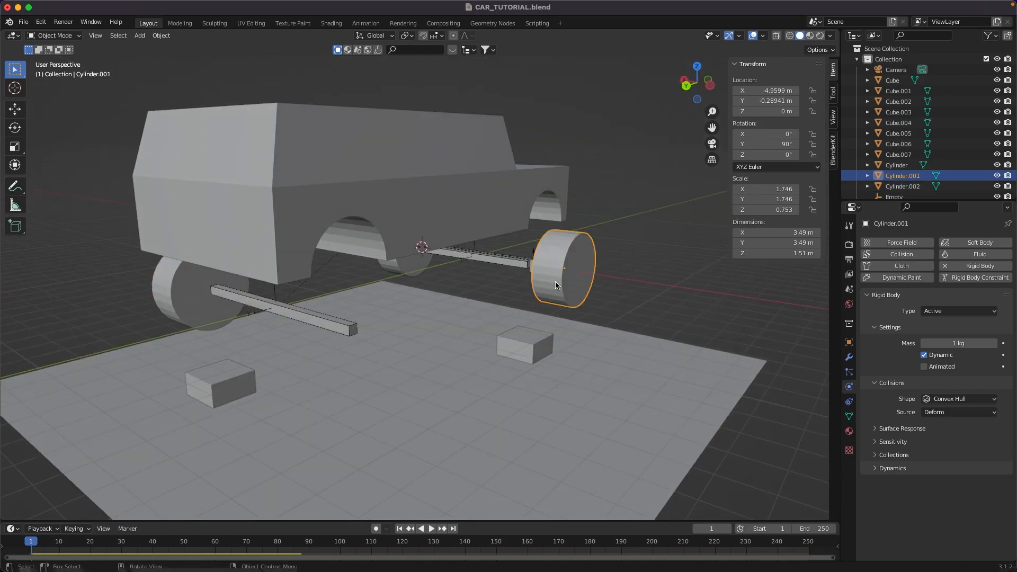
key(shift+d)
key(Escape)
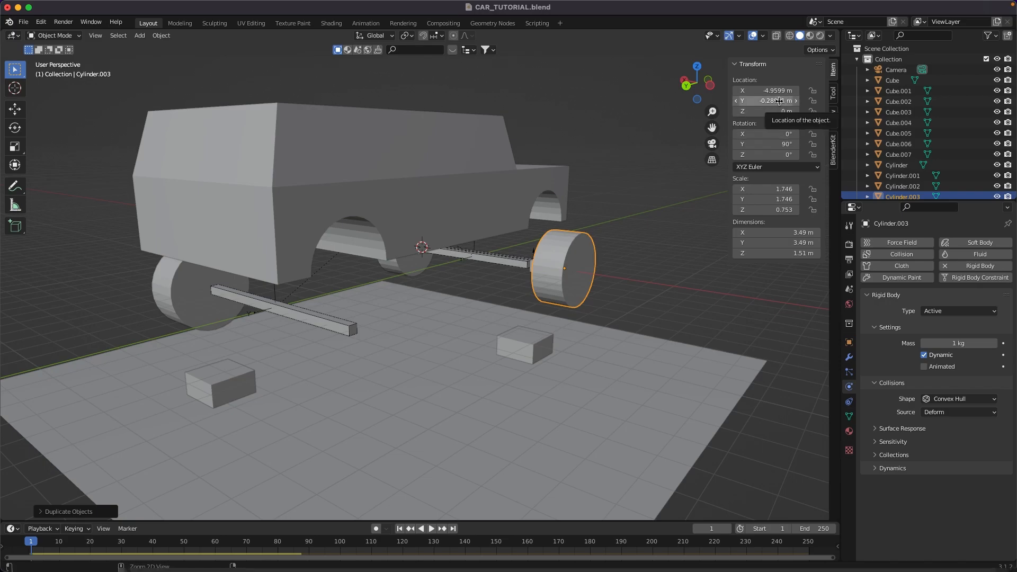
text(12.445 m)
middle_drag(280, 259, 383, 246)
Widen the car body Cube.005 along X to about 8.93 m.
click(382, 247)
middle_drag(543, 262, 508, 257)
key(g)
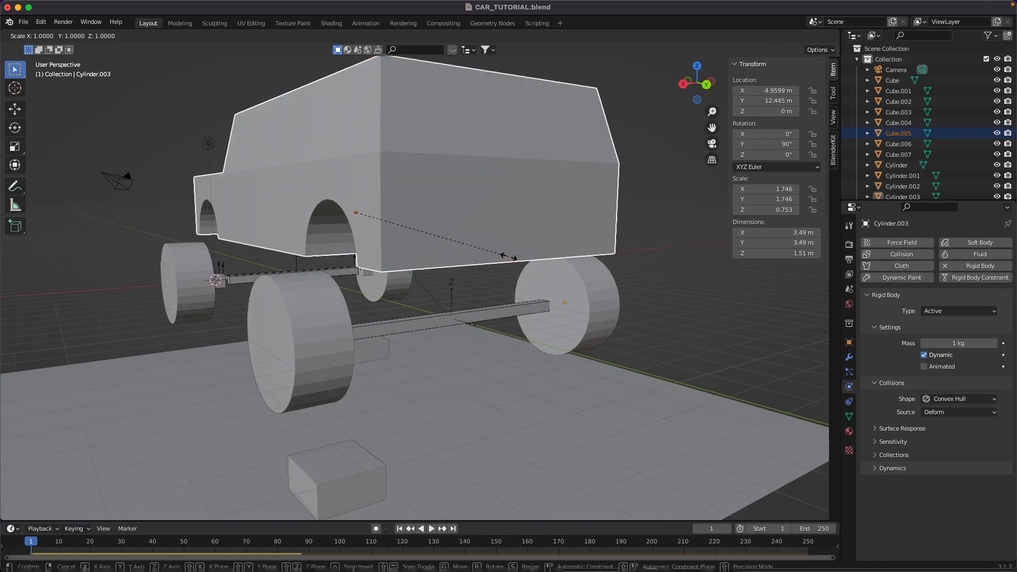
click(596, 248)
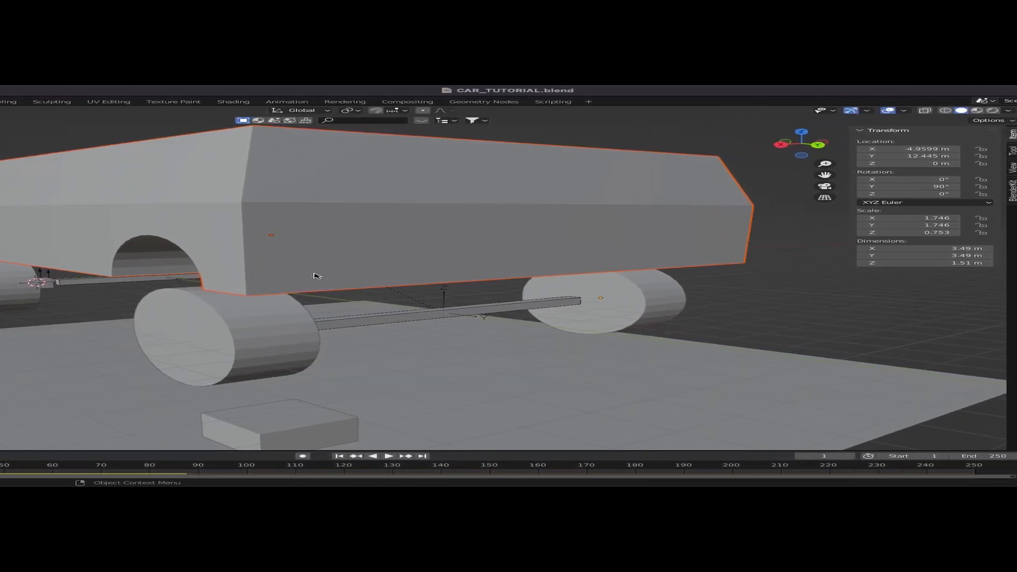
ctrl+middle_drag(177, 270, 475, 330)
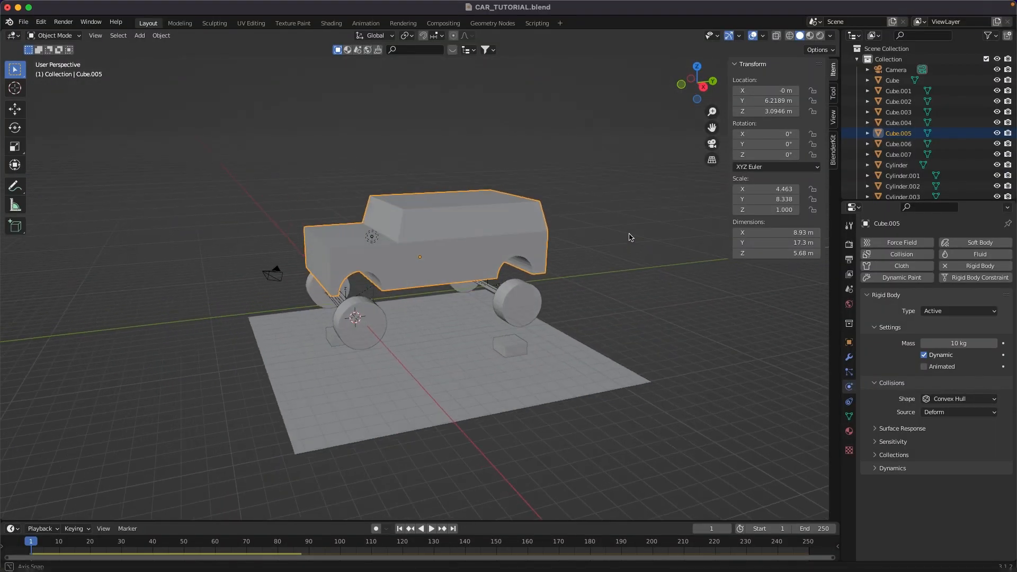
Examine the car from several sides, checking the front wheel, the axle and the body with their rigid body settings.
middle_drag(631, 236, 672, 225)
mouse_move(571, 298)
middle_down()
mouse_move(581, 293)
mouse_move(590, 304)
middle_up()
ctrl+middle_drag(508, 324, 494, 284)
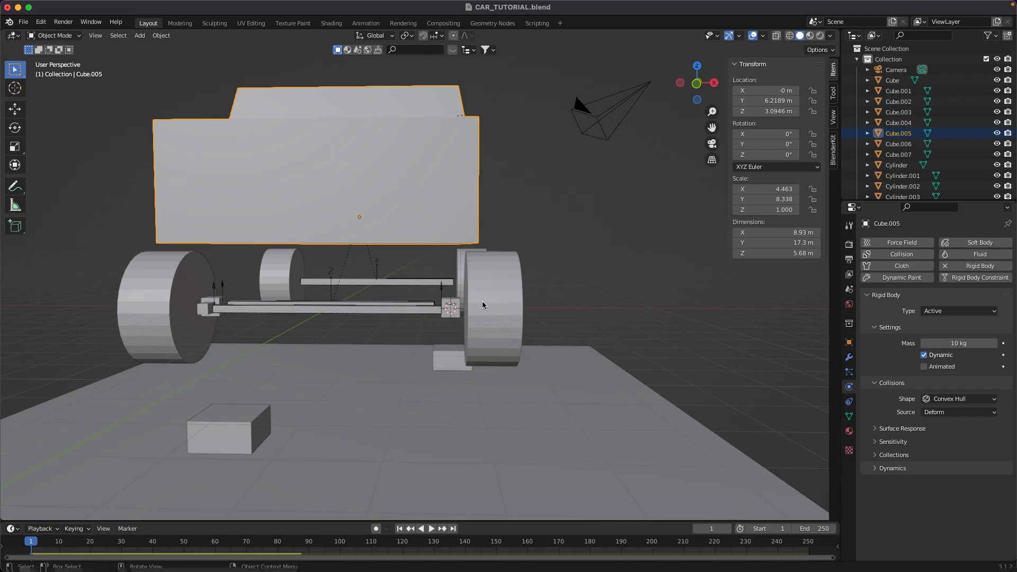
middle_drag(482, 304, 494, 317)
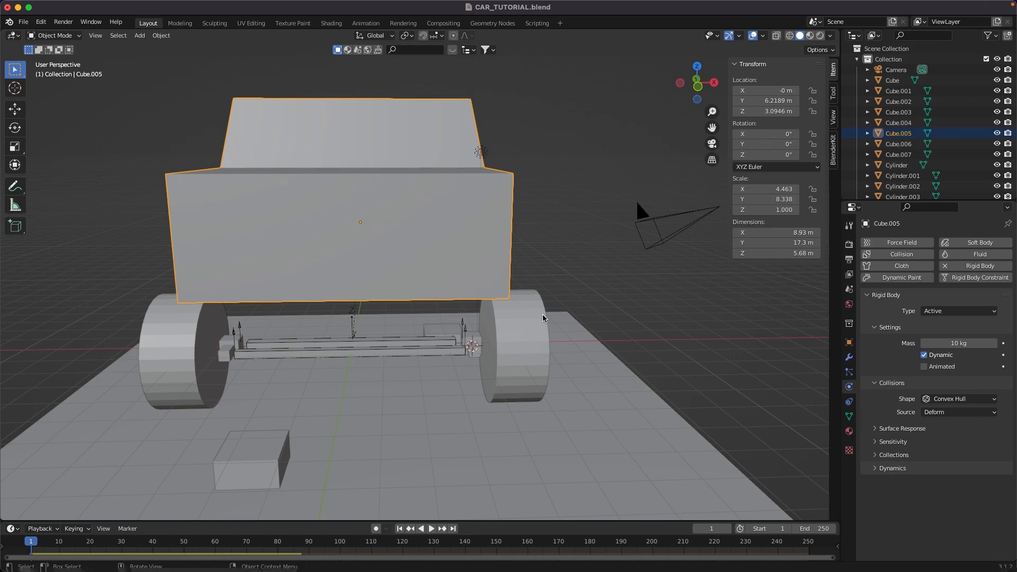
click(528, 357)
mouse_move(517, 358)
middle_down()
mouse_move(449, 360)
mouse_move(510, 348)
middle_up()
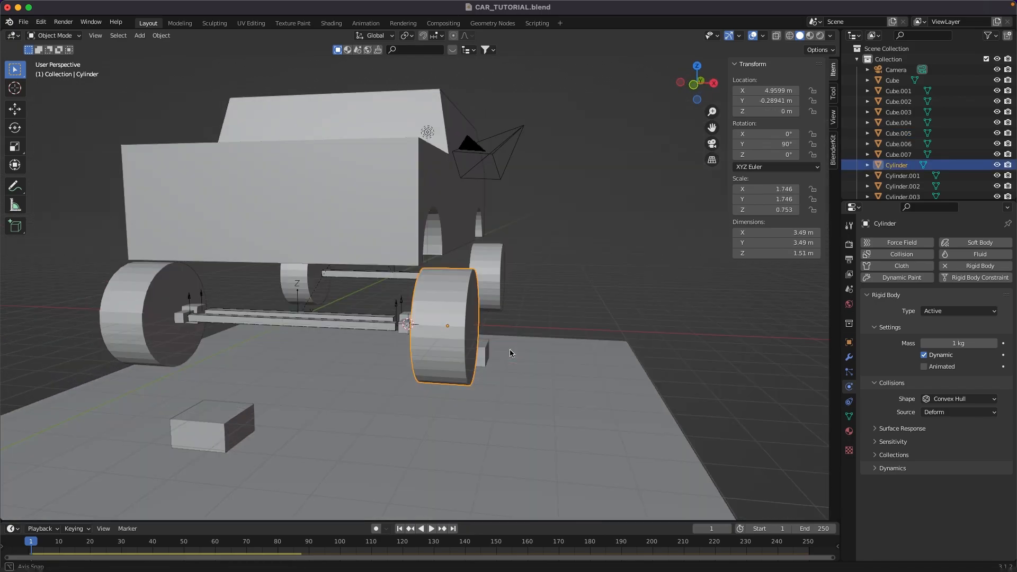
click(350, 314)
click(350, 314)
click(408, 157)
middle_drag(408, 156, 377, 186)
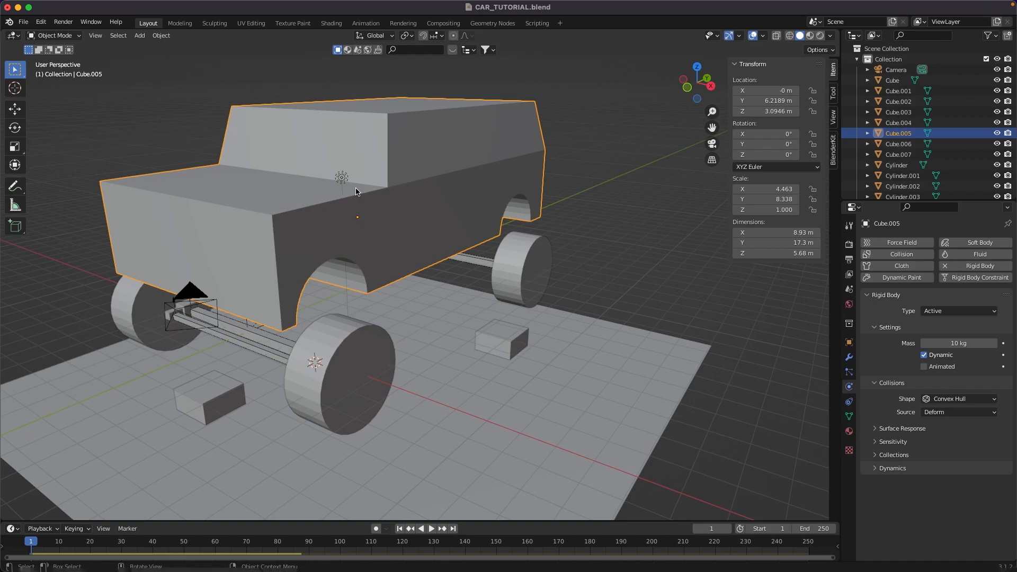
middle_drag(448, 301, 493, 265)
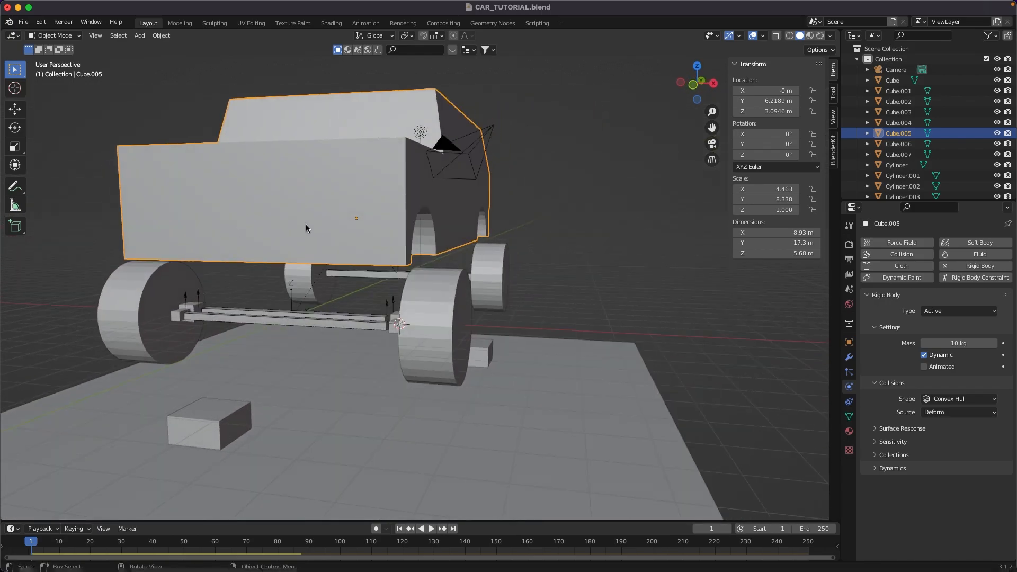
middle_drag(367, 245, 318, 235)
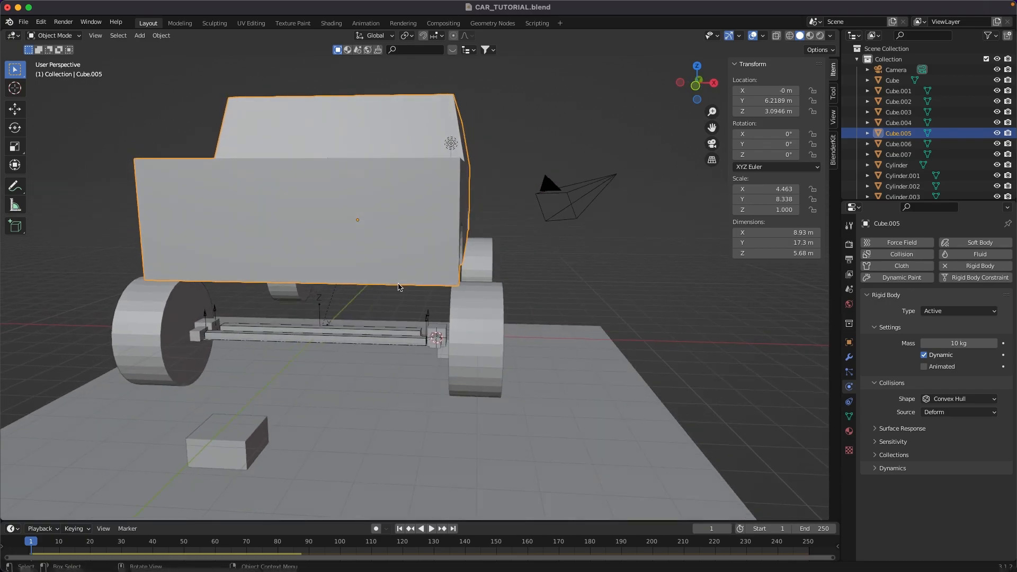
Save the file and play the simulation to examine how the four wheels behave without constraints.
key(super+s)
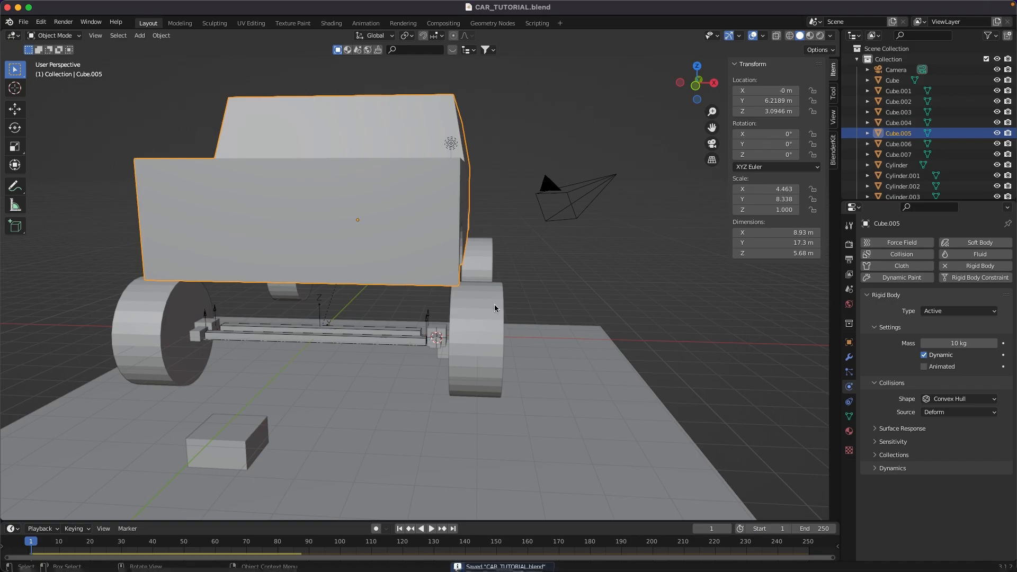
middle_drag(494, 308, 505, 308)
middle_drag(459, 351, 411, 354)
scroll(450, 368, down, 5)
key(space)
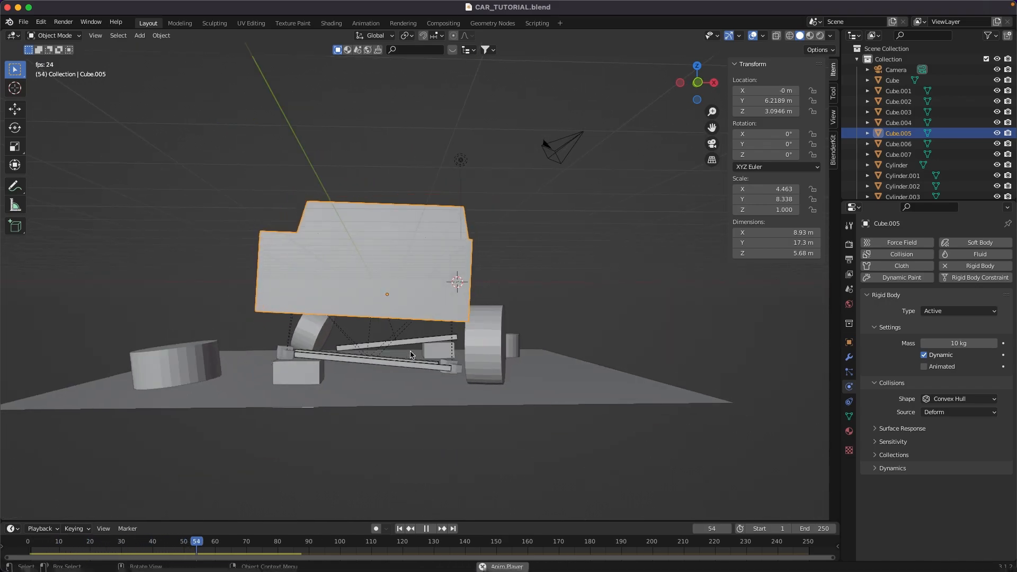
Stop the simulation and snap the 3D cursor to the inner face of the negative-X front wheel Cylinder.001.
key(space)
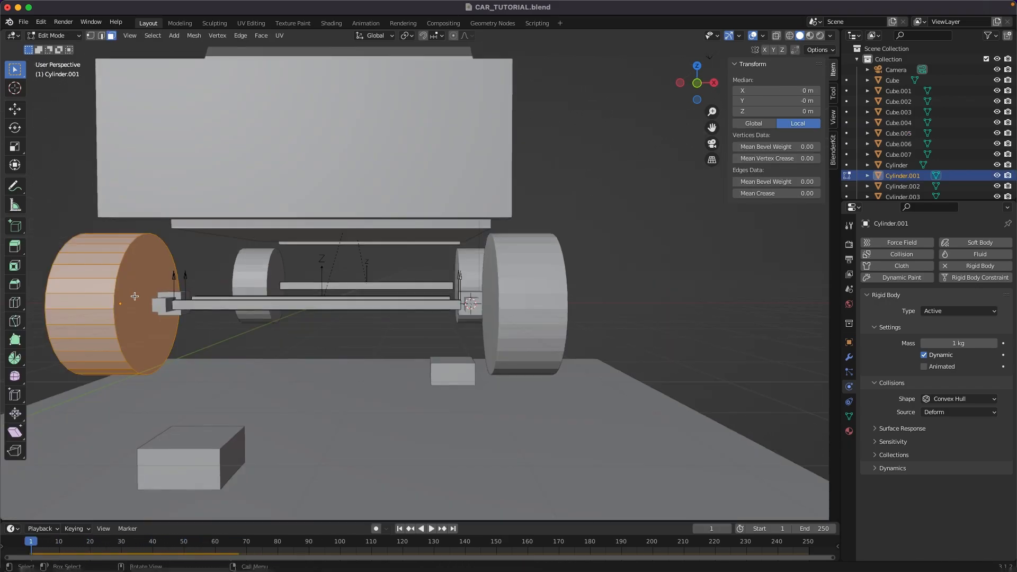
click(134, 312)
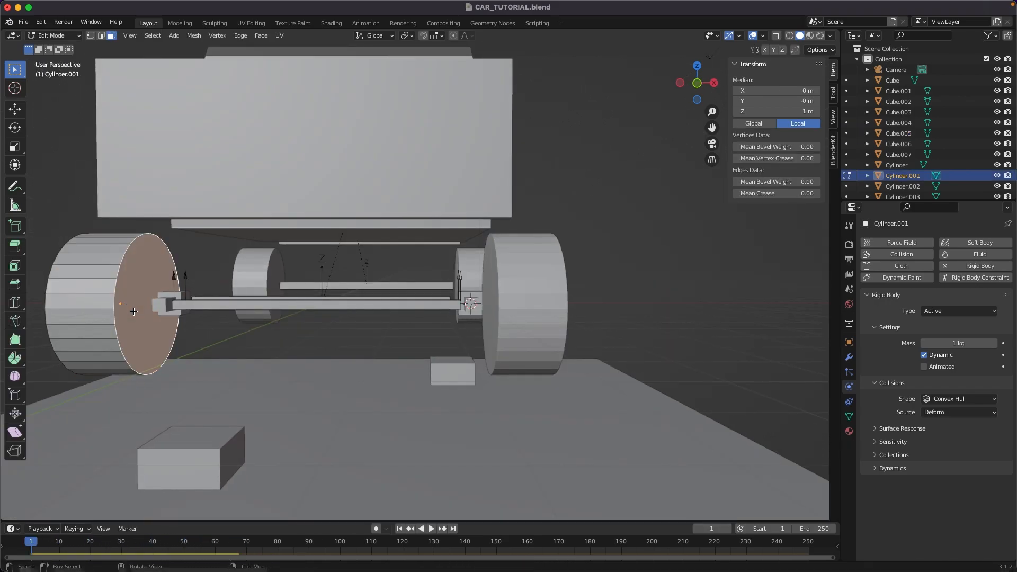
key(shift+s)
key(2)
key(Tab)
middle_drag(134, 314, 193, 353)
Add a Plain Axes empty at the front wheel's inner face and scale it down to about 0.648.
key(shift+a)
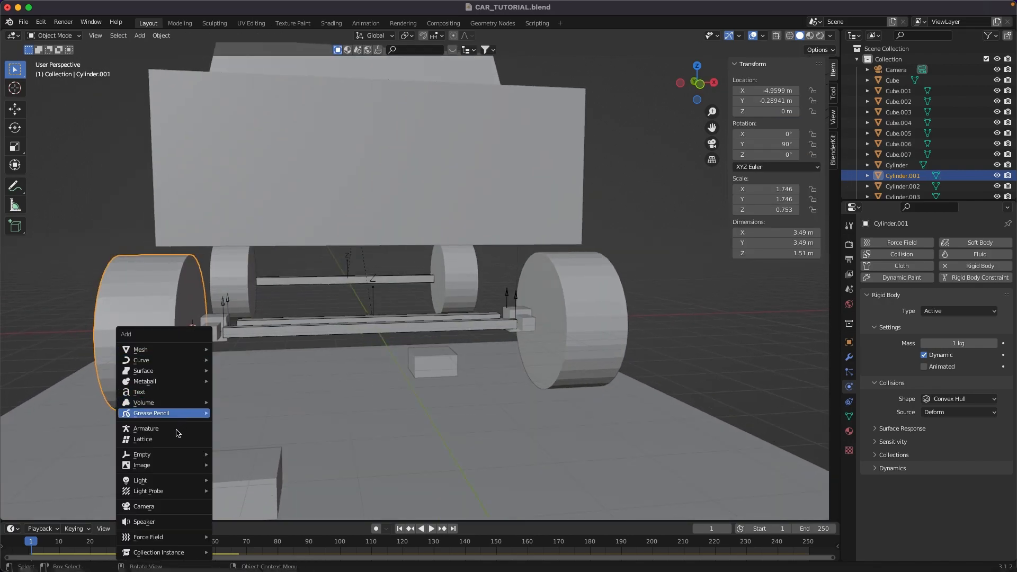
mouse_move(179, 459)
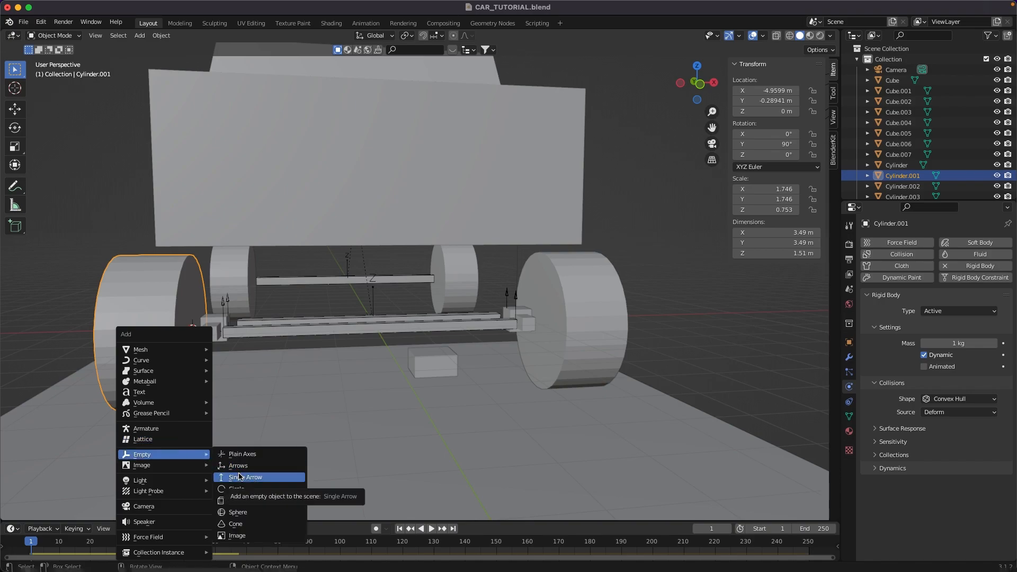
click(238, 455)
key(s)
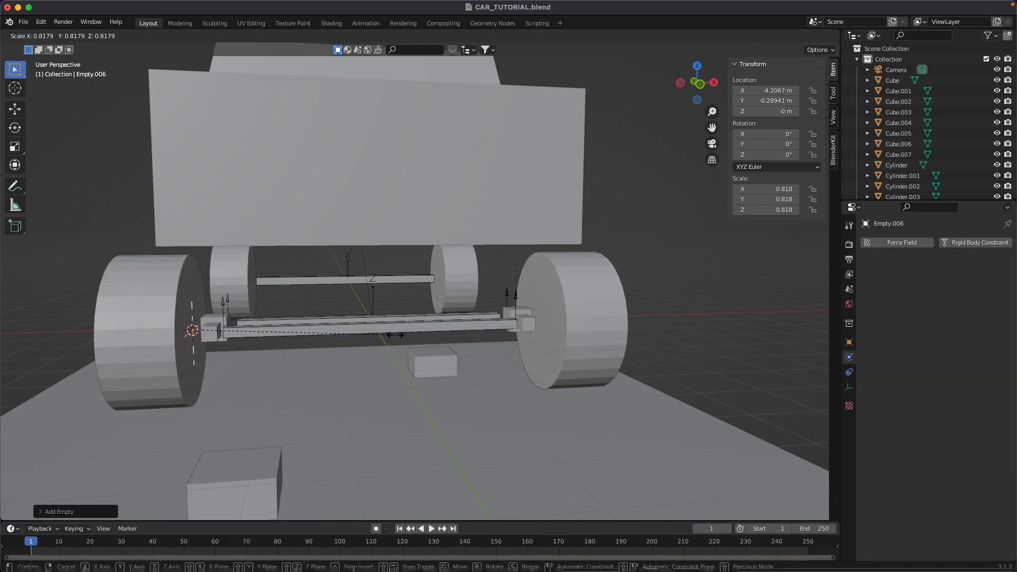
click(378, 334)
mouse_move(378, 334)
middle_down()
mouse_move(395, 337)
mouse_move(382, 335)
middle_up()
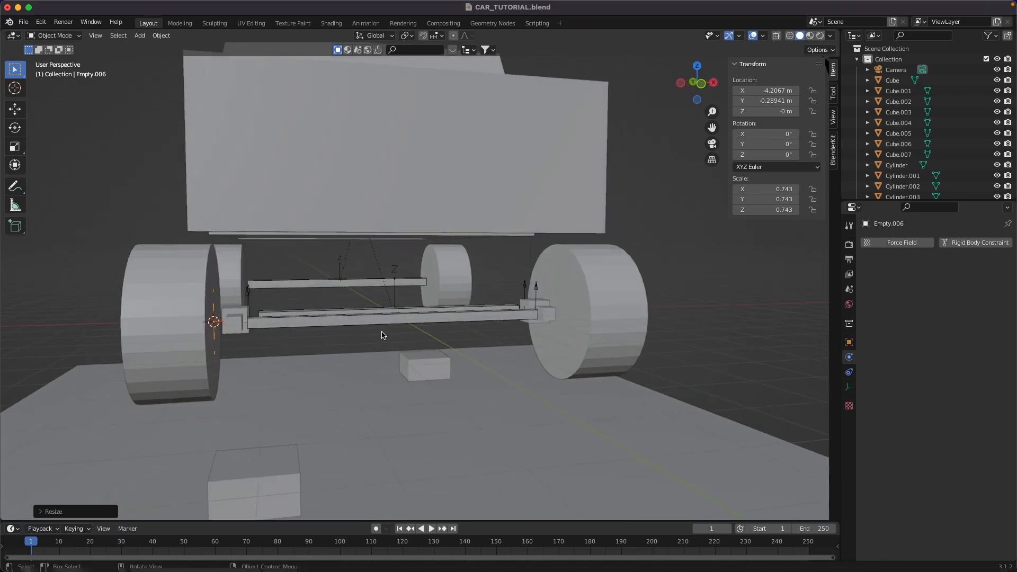
key(s)
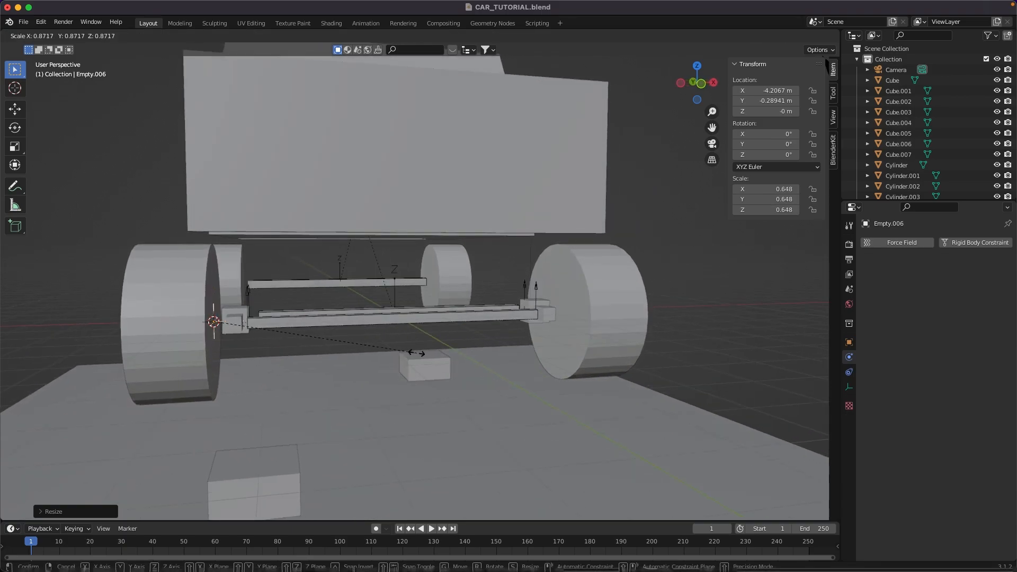
click(416, 353)
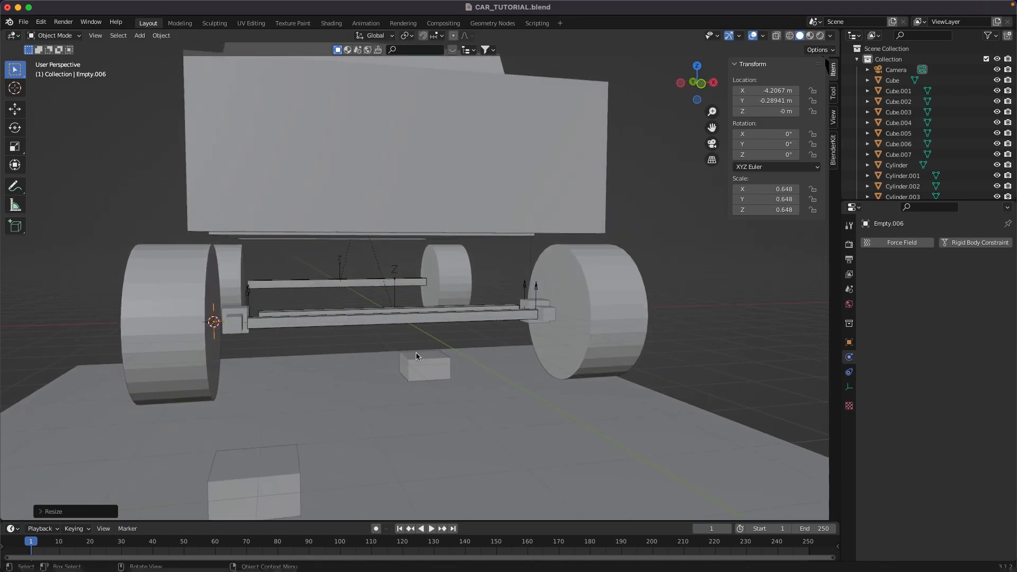
Give the new empty a Hinge rigid body constraint with Cube.001 as first object and Cylinder.001 as second.
click(966, 246)
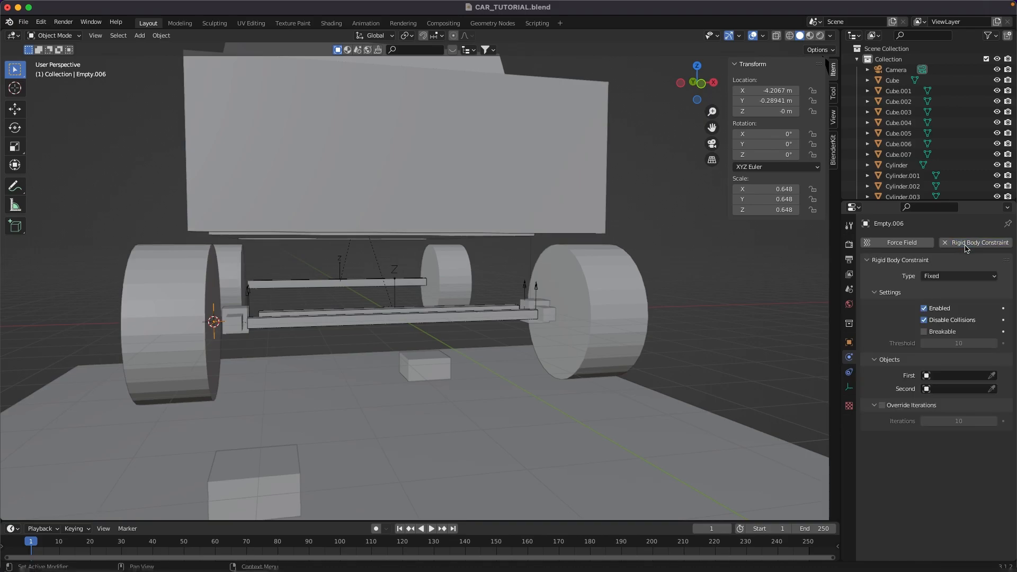
click(963, 276)
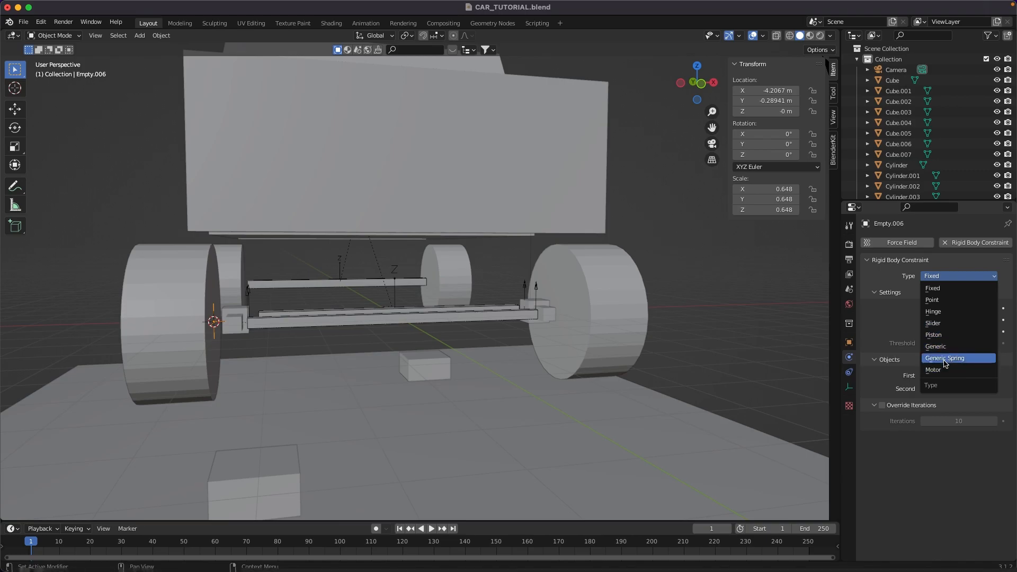
click(952, 313)
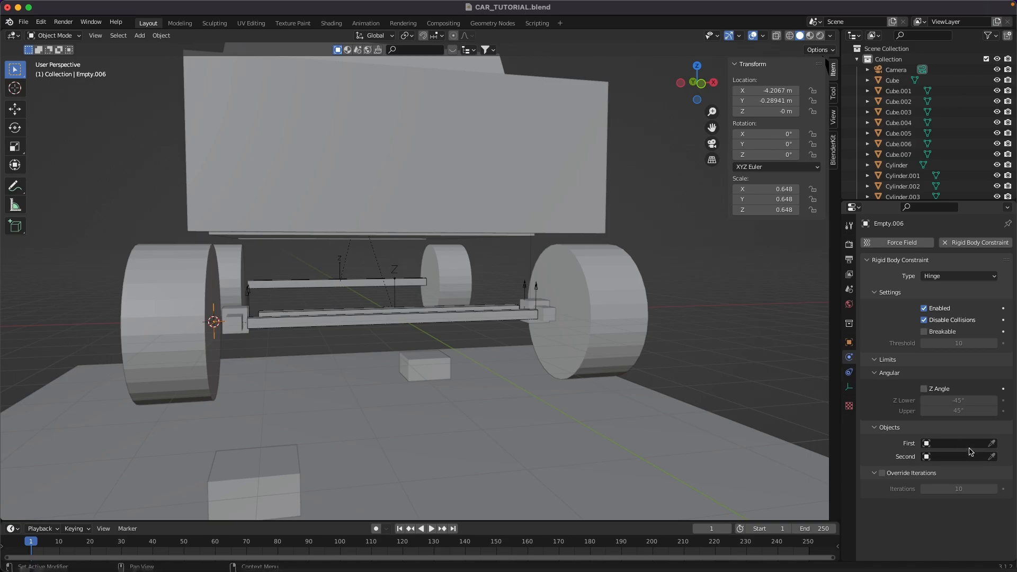
click(992, 443)
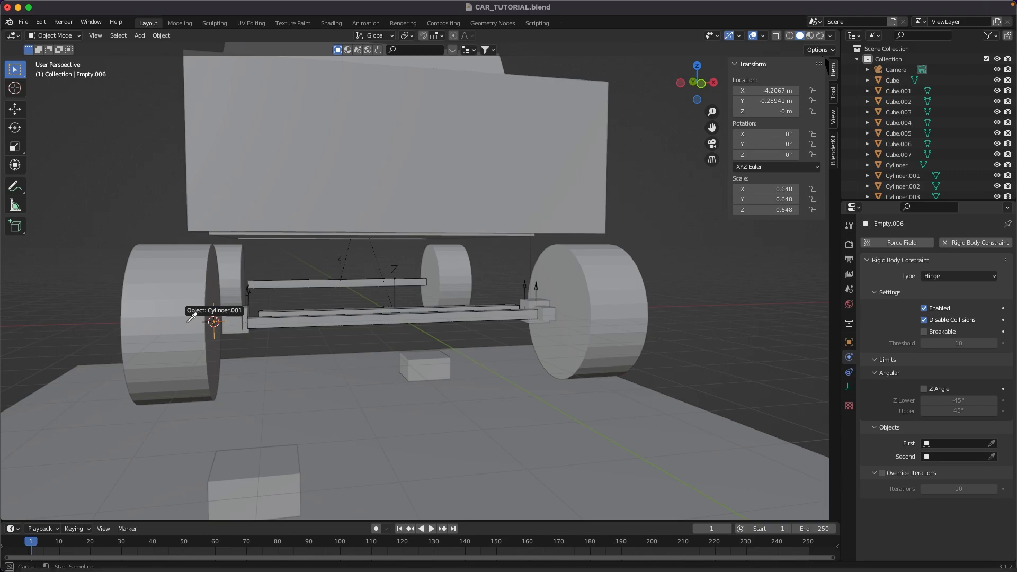
click(236, 313)
click(987, 459)
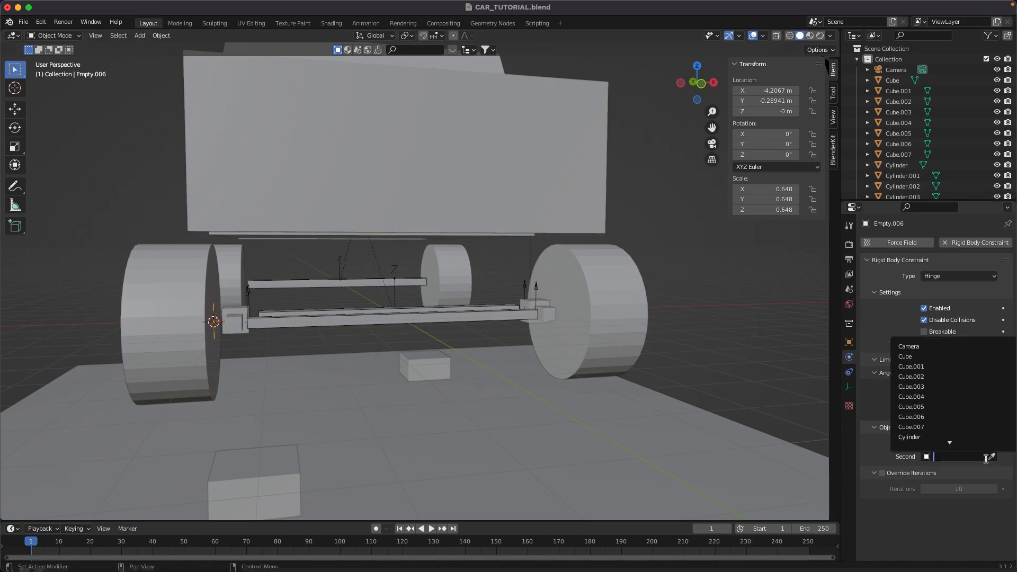
click(999, 466)
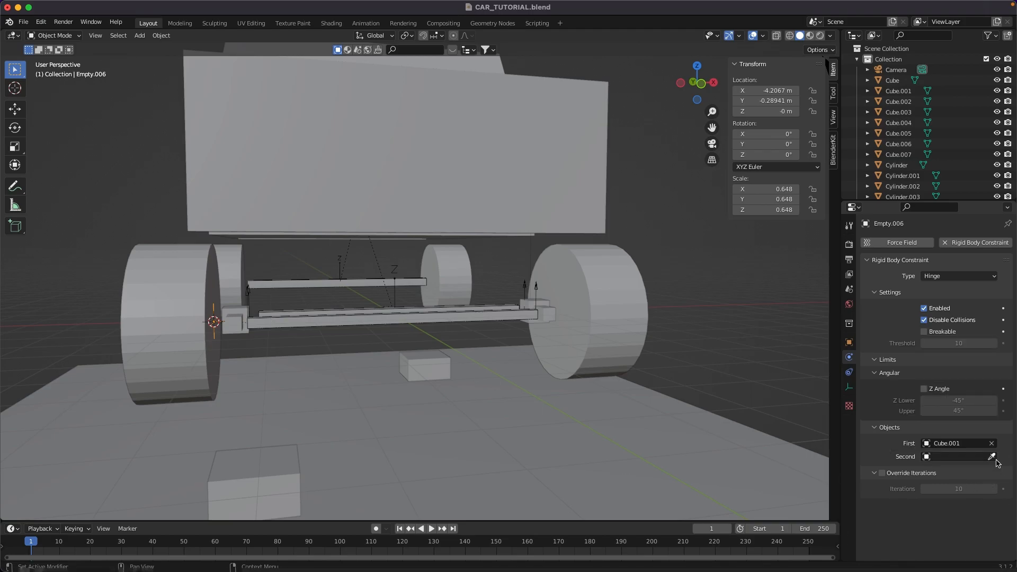
click(179, 314)
Rotate the hinge empty -90° about the Y axis and play the simulation to check the constrained wheel.
scroll(273, 361, up, 4)
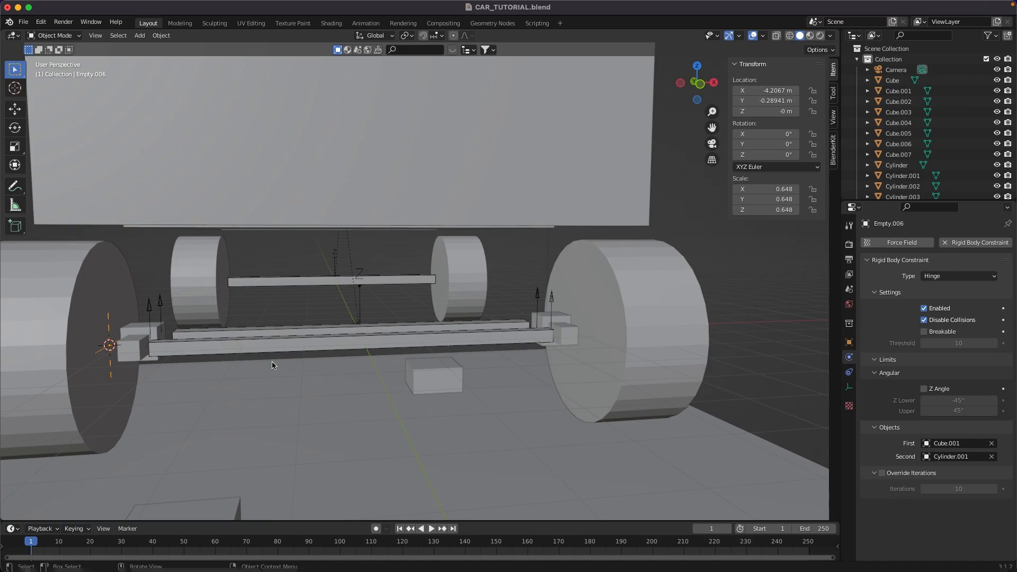
key(r)
text(y-90)
key(Return)
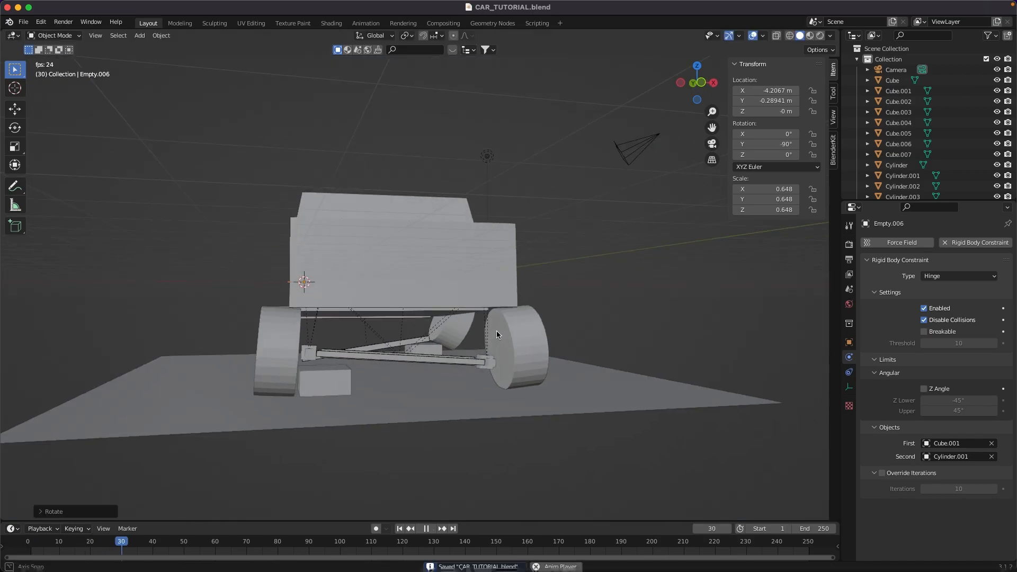
key(space)
key(shift+Left)
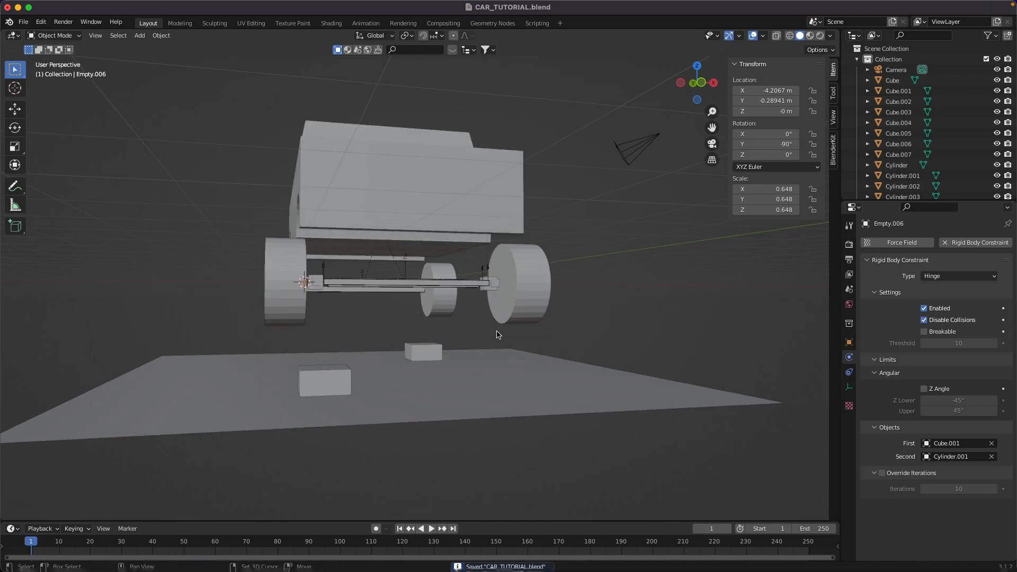
Set the collision shape of the car body Cube.005 to Mesh and play the simulation to check it against the wheels.
click(368, 201)
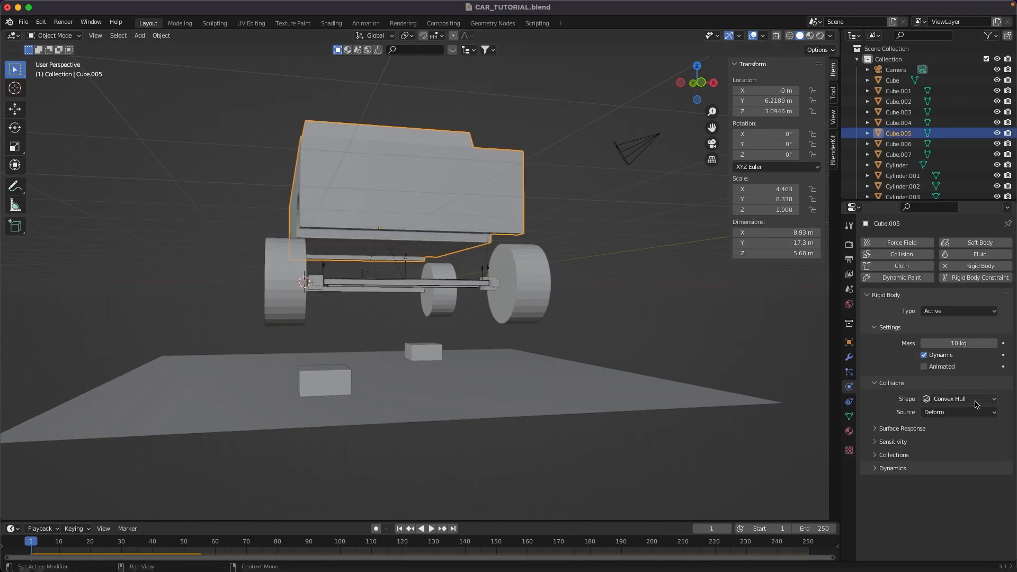
click(959, 399)
click(962, 481)
middle_drag(536, 389, 505, 391)
key(space)
middle_drag(649, 364, 750, 375)
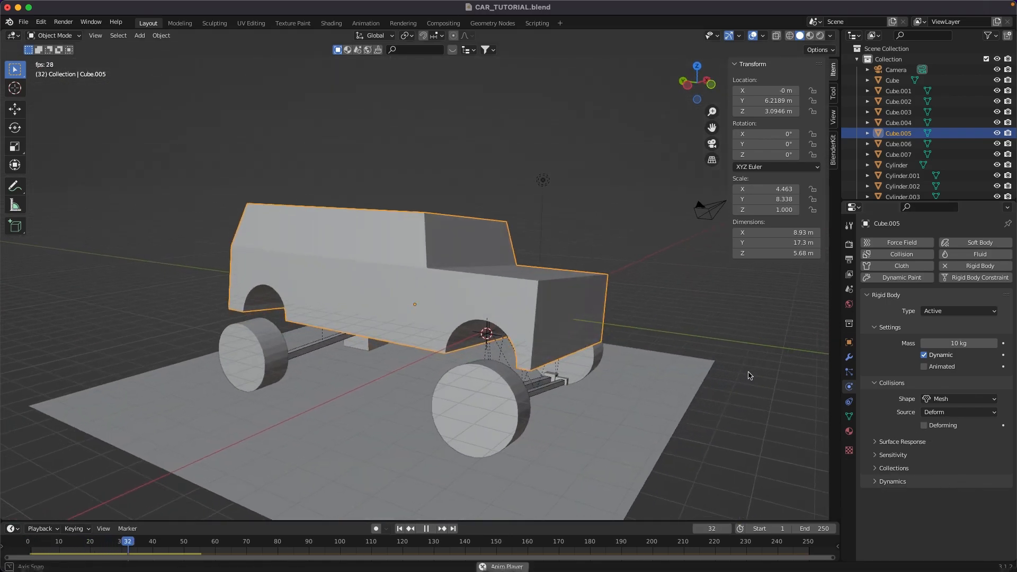
scroll(749, 375, up, 1)
key(Escape)
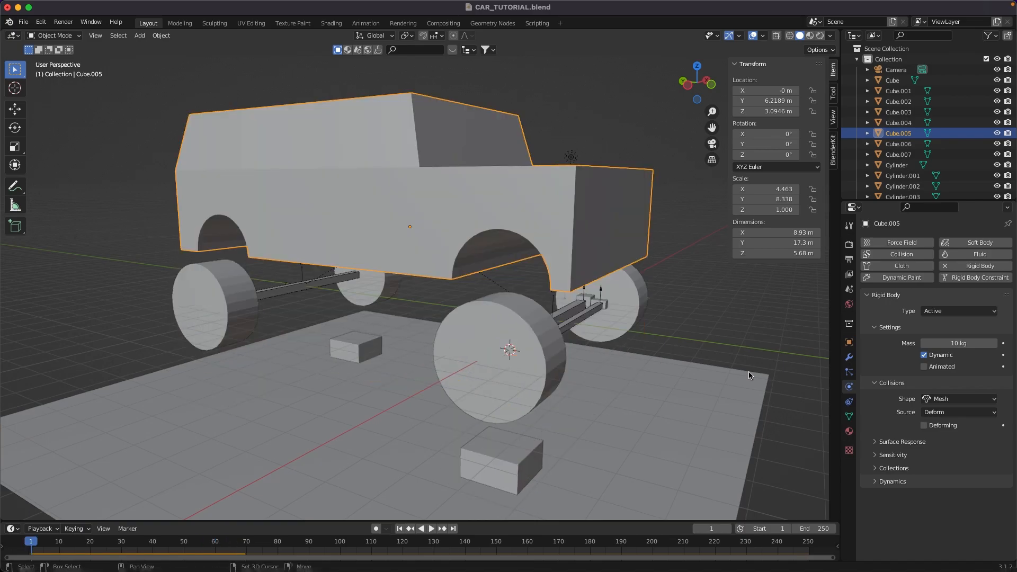
middle_drag(749, 371, 272, 280)
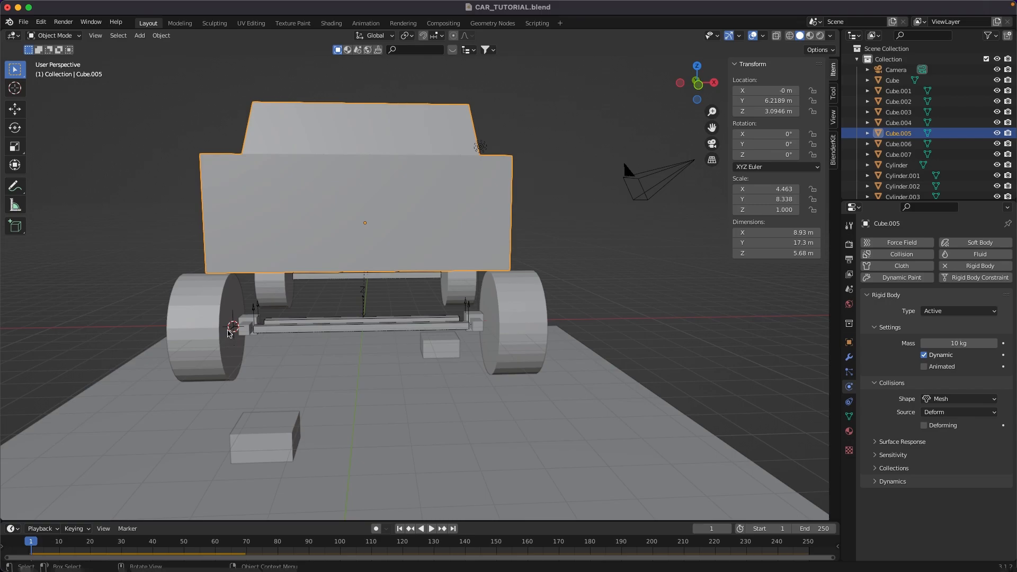
Duplicate the hinge constraint empty at the front wheel and place the copy at the opposite front wheel, at X 4.2067 m.
click(234, 328)
click(236, 329)
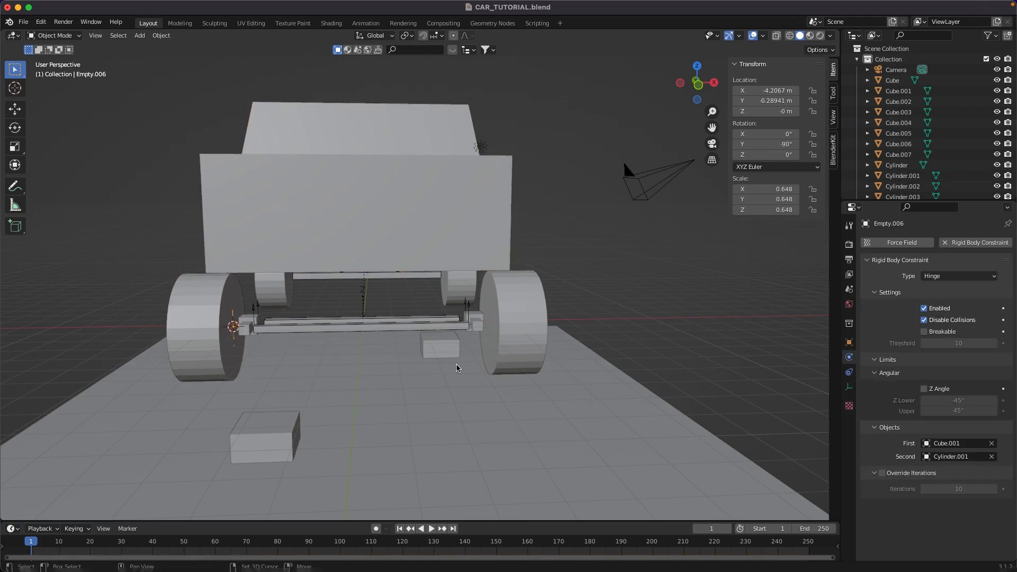
key(shift+d)
right_click(627, 166)
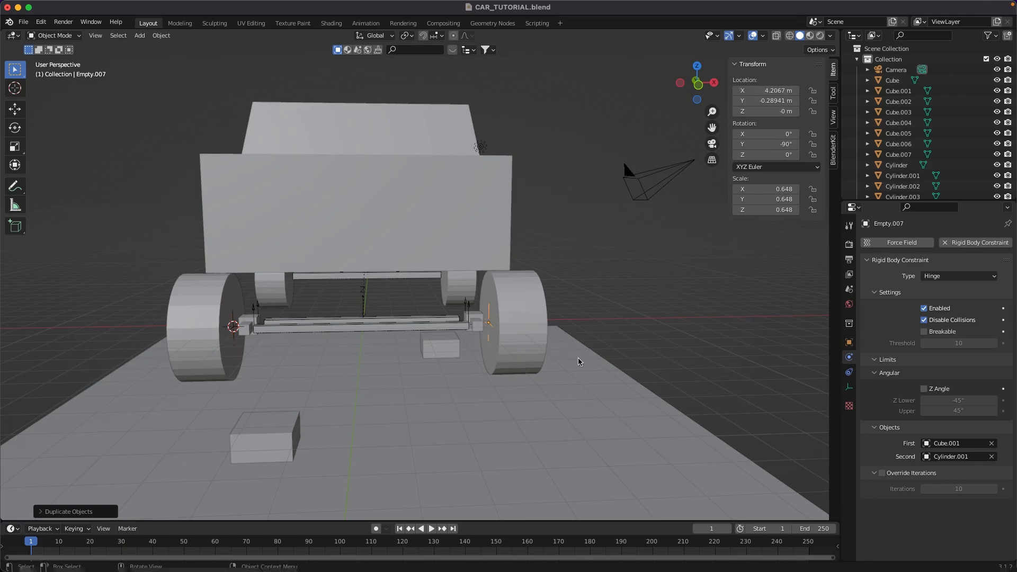
Replace the duplicated hinge constraint's second object with the wheel Cylinder and save the file.
click(992, 456)
click(992, 457)
click(518, 318)
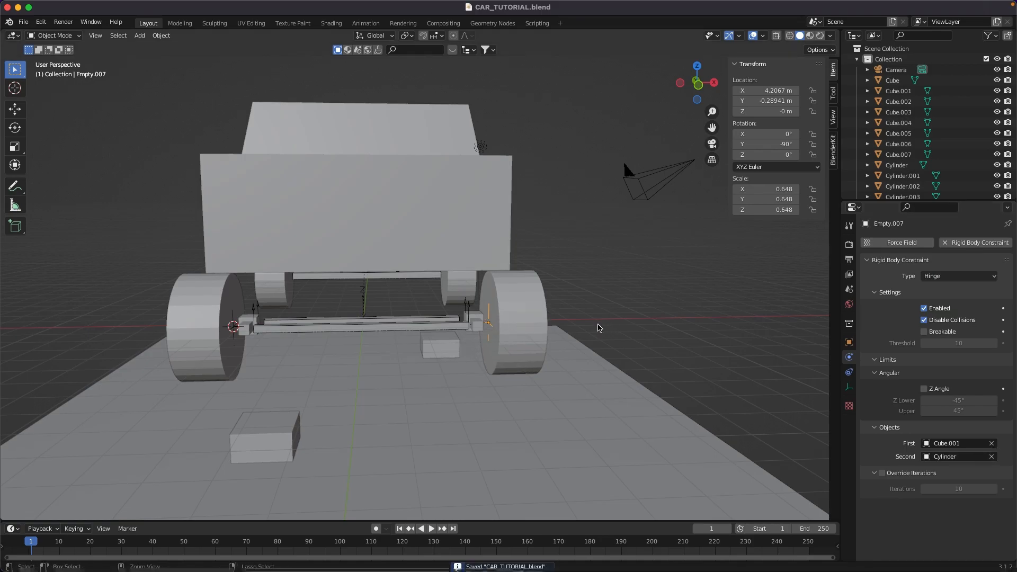
Play the physics simulation, inspect how the wheels behave around the car, and return to the first frame.
key(space)
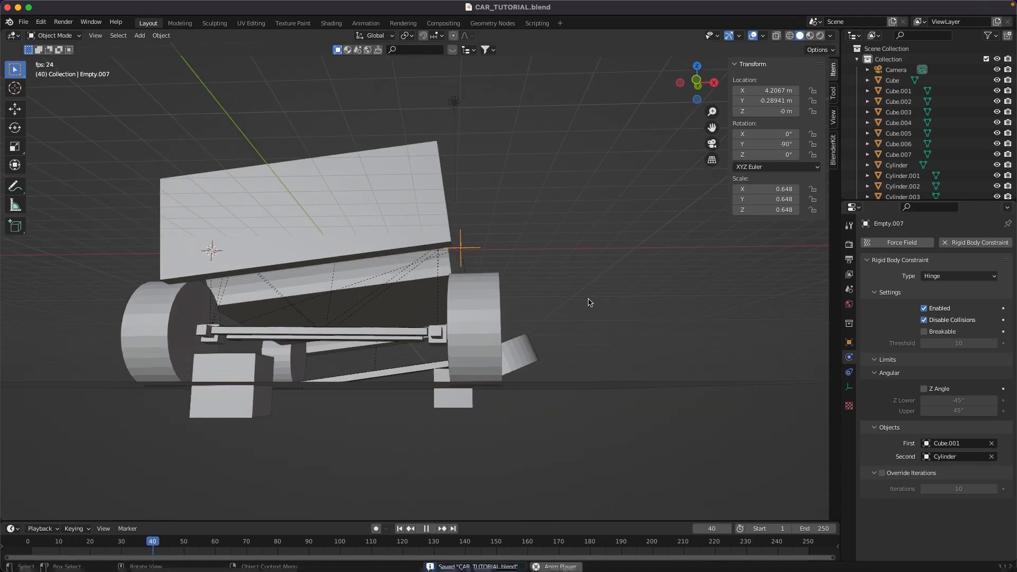
key(space)
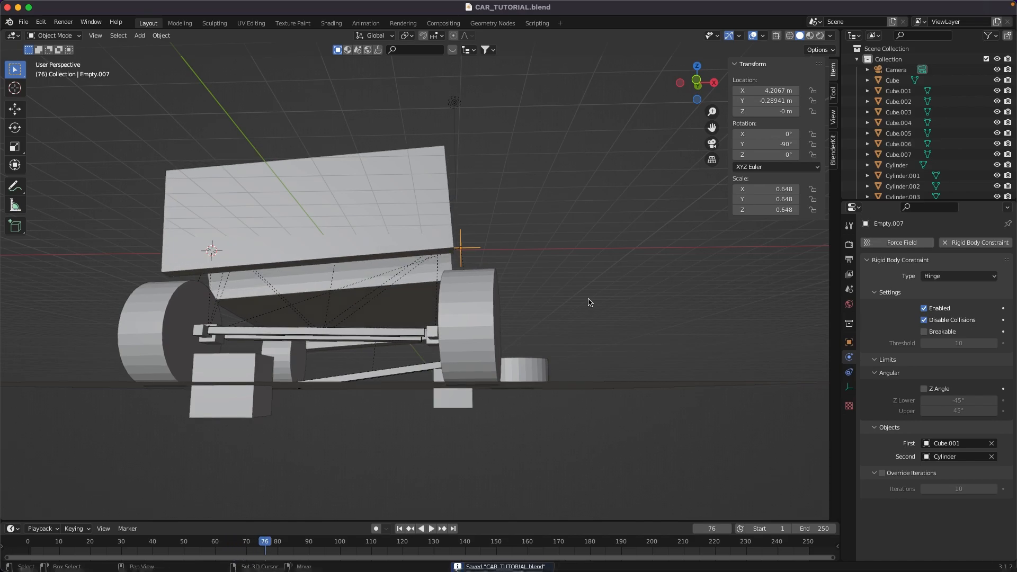
key(shift+Left)
middle_drag(353, 354, 265, 393)
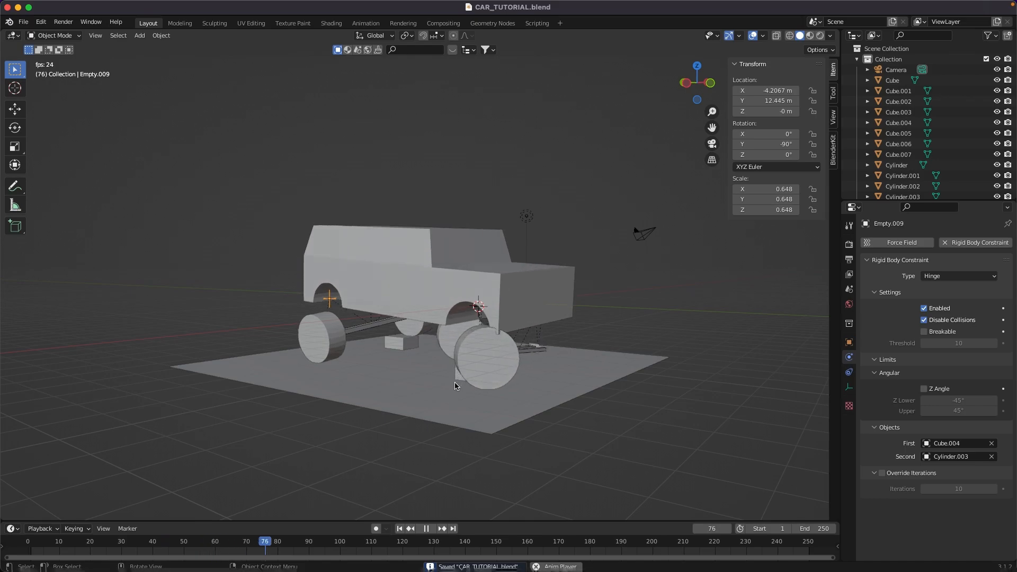
key(space)
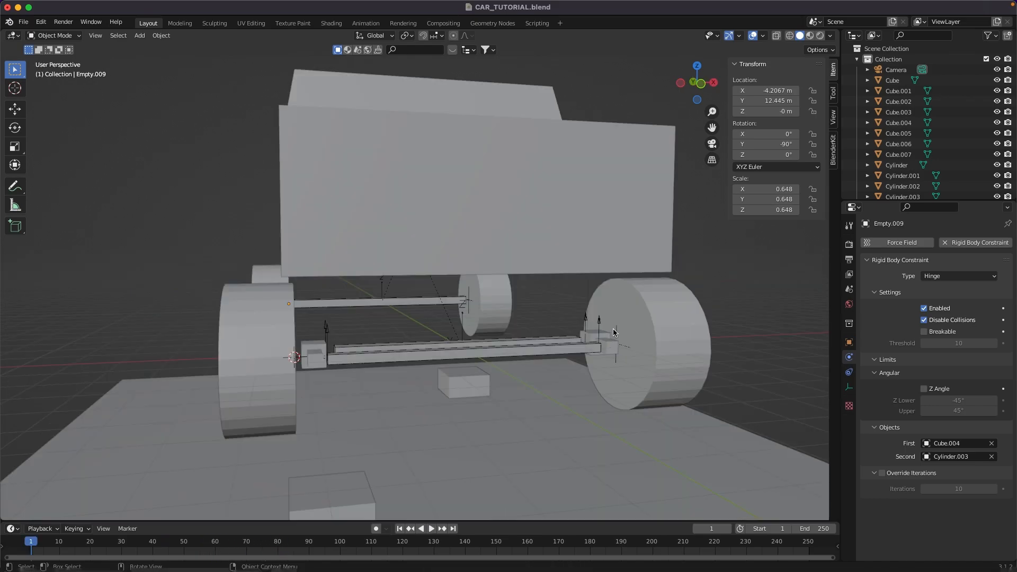
Set the first object of the copied front wheel hinge to the adjacent hub block Cube.002 and save the file.
click(613, 333)
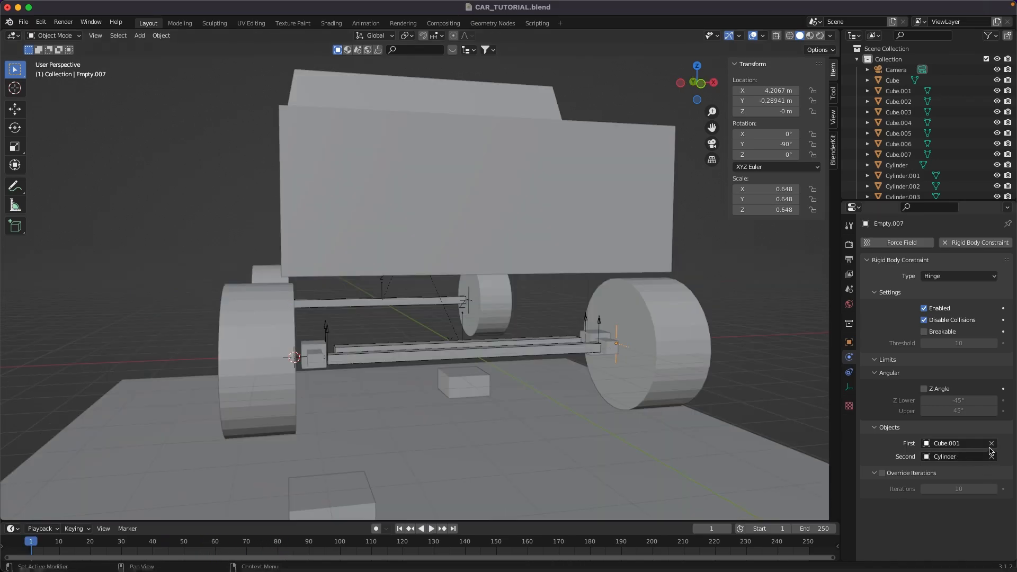
click(992, 443)
click(992, 444)
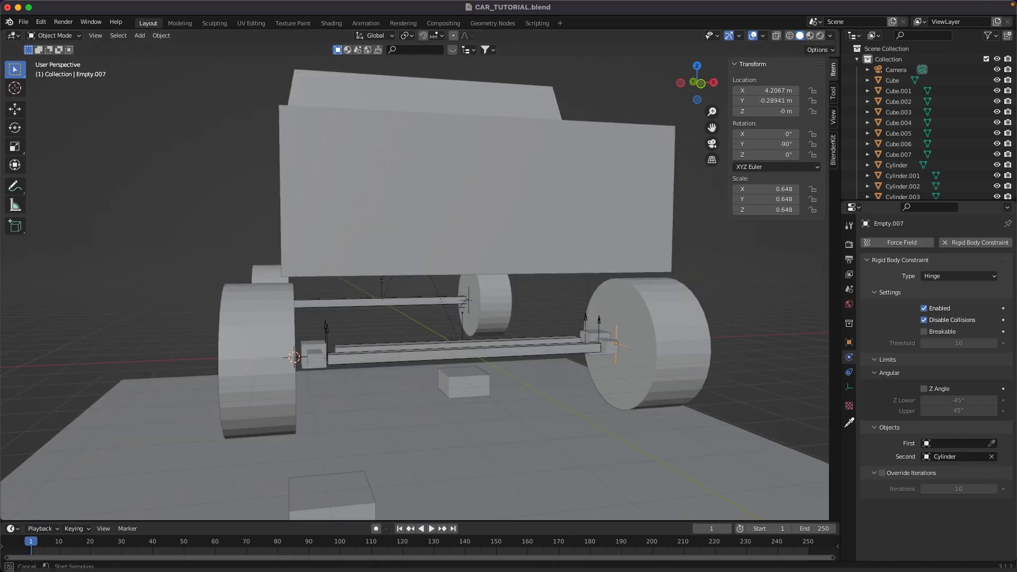
click(613, 343)
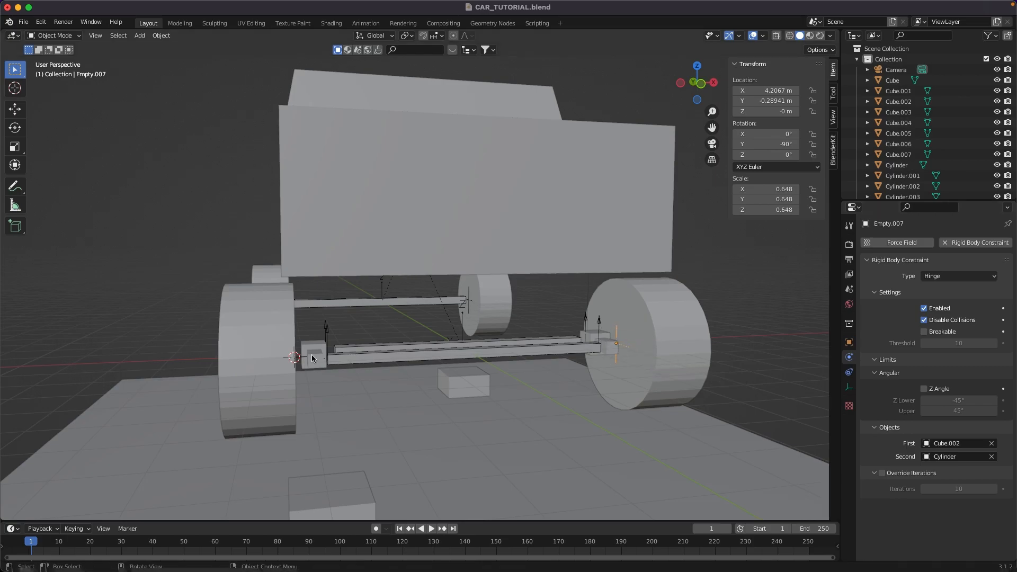
key(super+s)
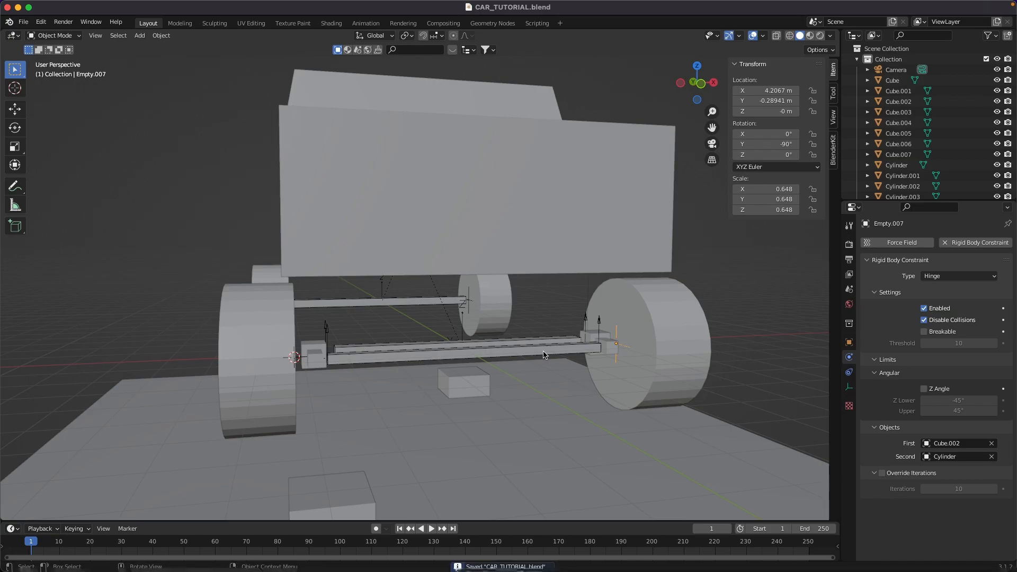
Replay the simulation, examine the wheels, axles and body from several angles, and rewind to the first frame.
key(space)
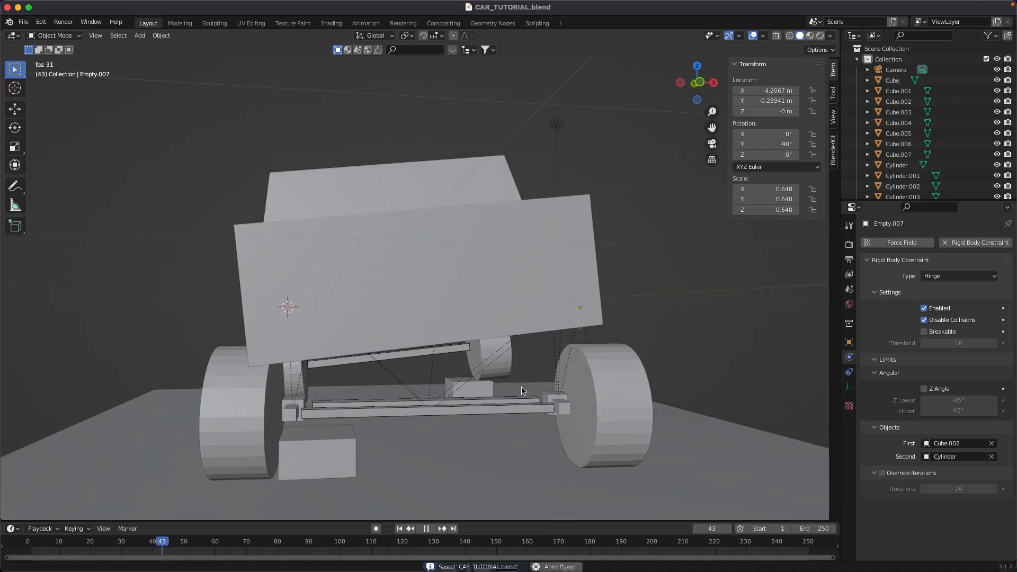
key(space)
key(shift+Left)
key(space)
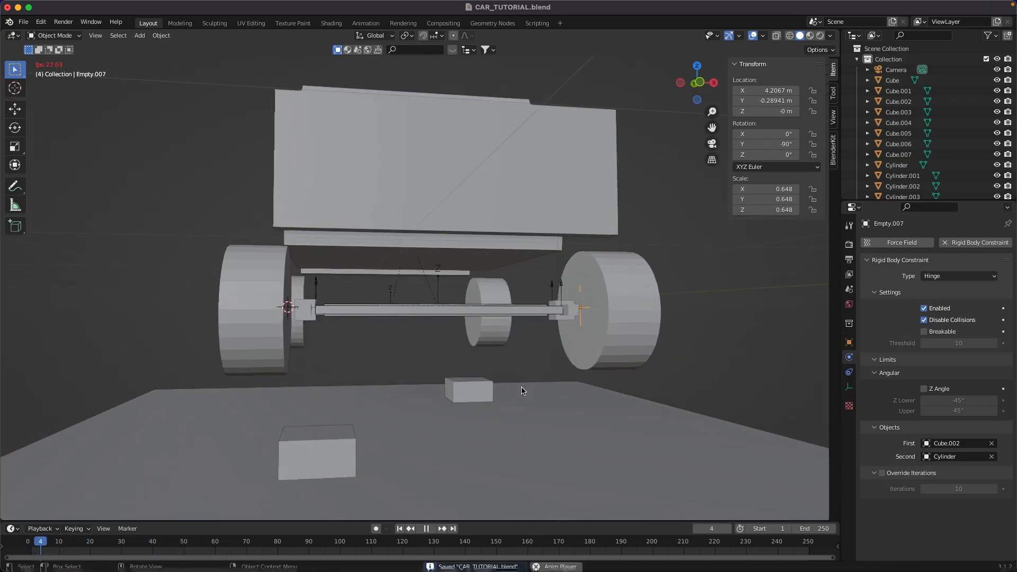
middle_drag(522, 392, 508, 411)
key(space)
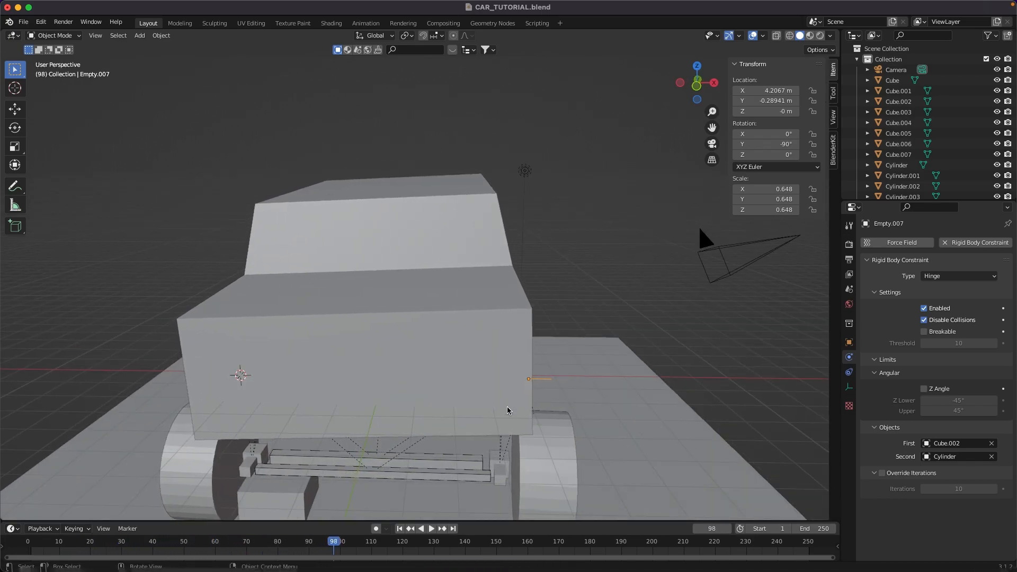
key(shift+Left)
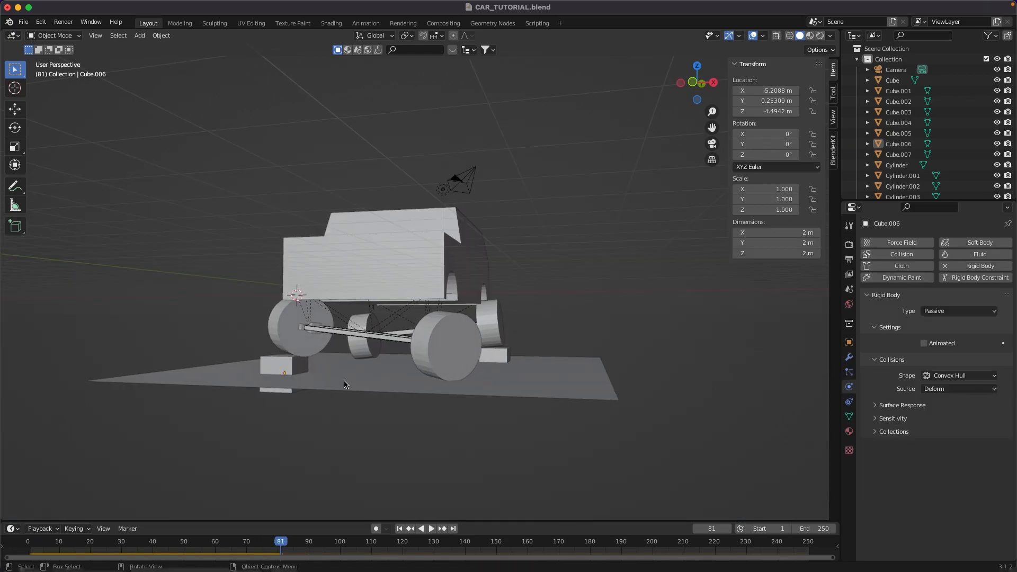
middle_drag(344, 385, 356, 325)
click(374, 252)
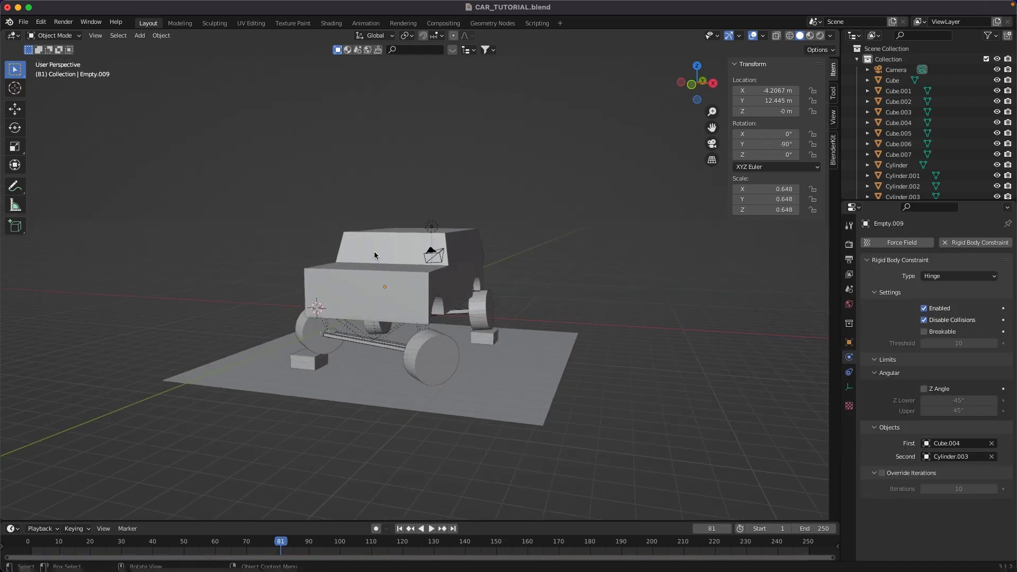
click(374, 251)
middle_drag(507, 338, 566, 411)
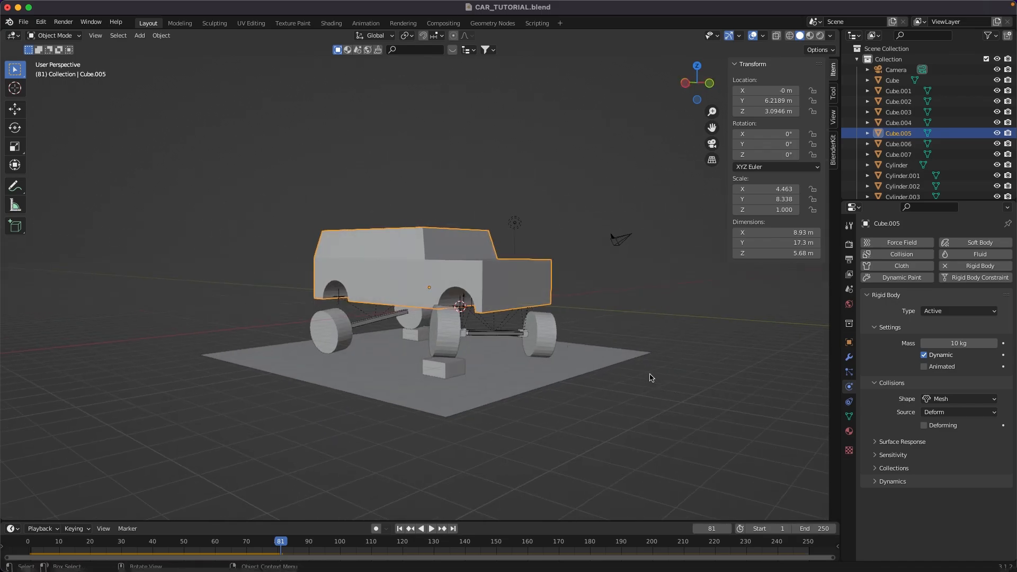
key(shift+Left)
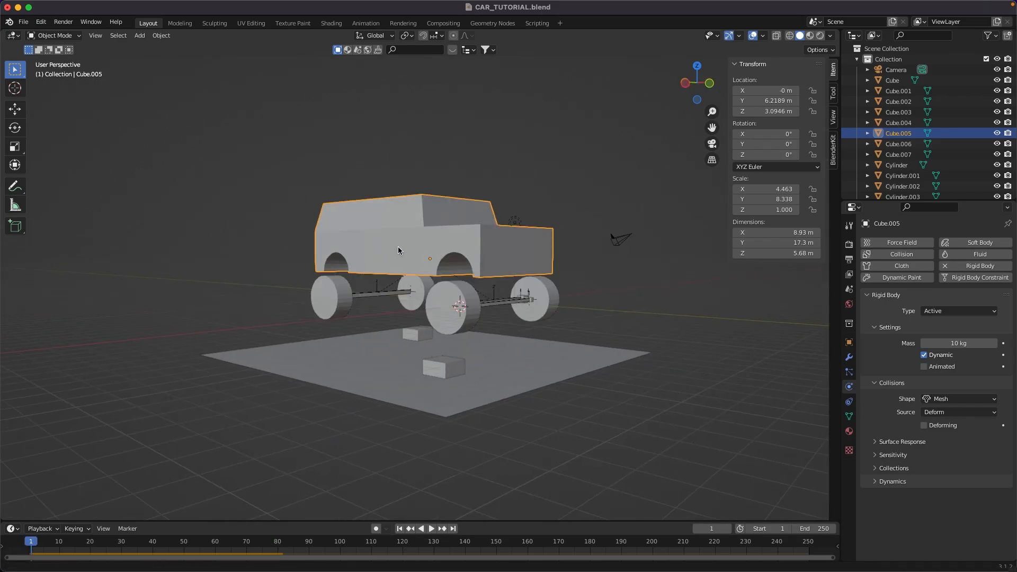
Set the angular spring Y stiffness to 2000 on the generic spring constraints of the front and rear axles.
scroll(398, 247, up, 4)
click(560, 314)
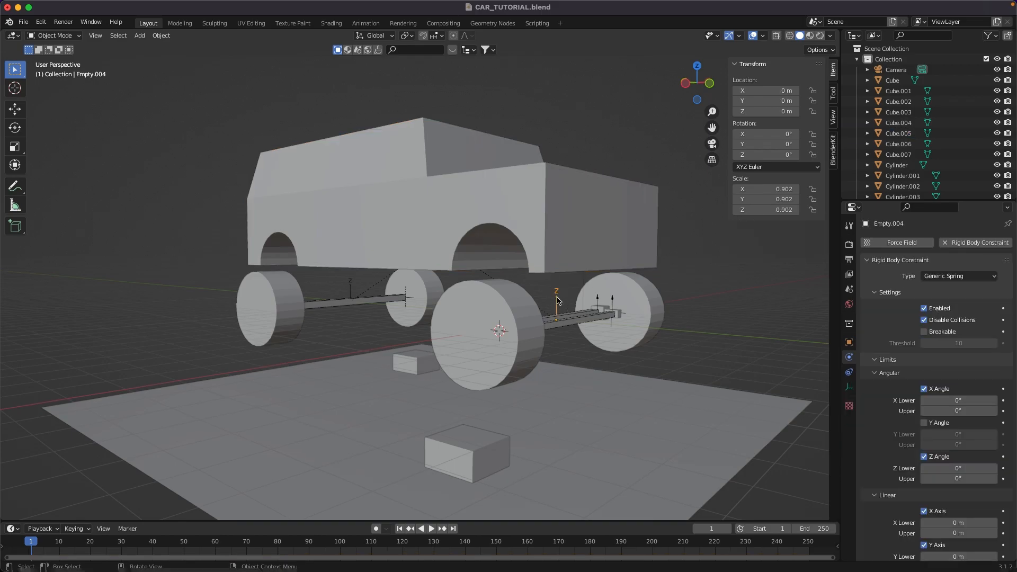
middle_drag(901, 418, 895, 270)
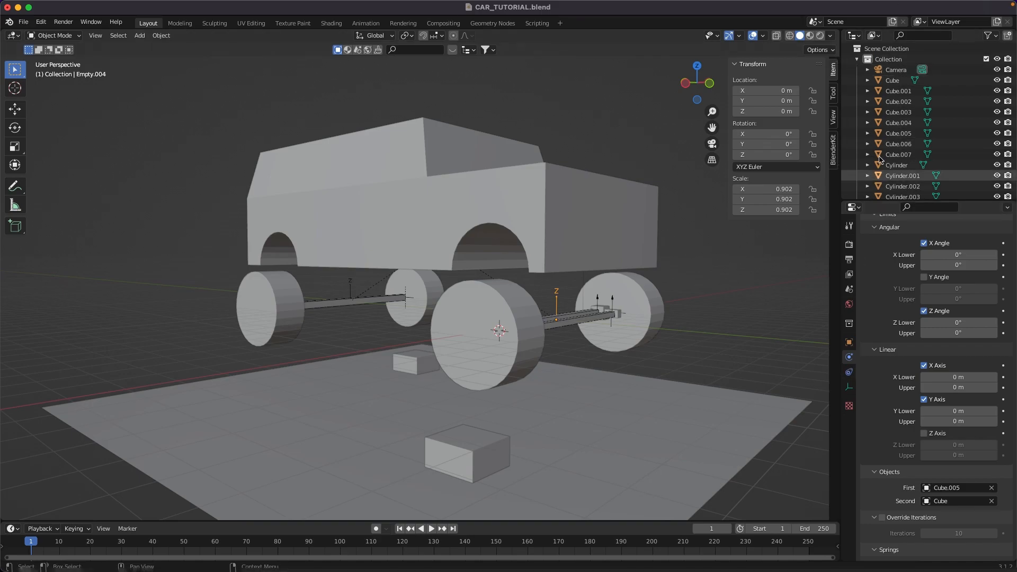
middle_drag(904, 384, 901, 217)
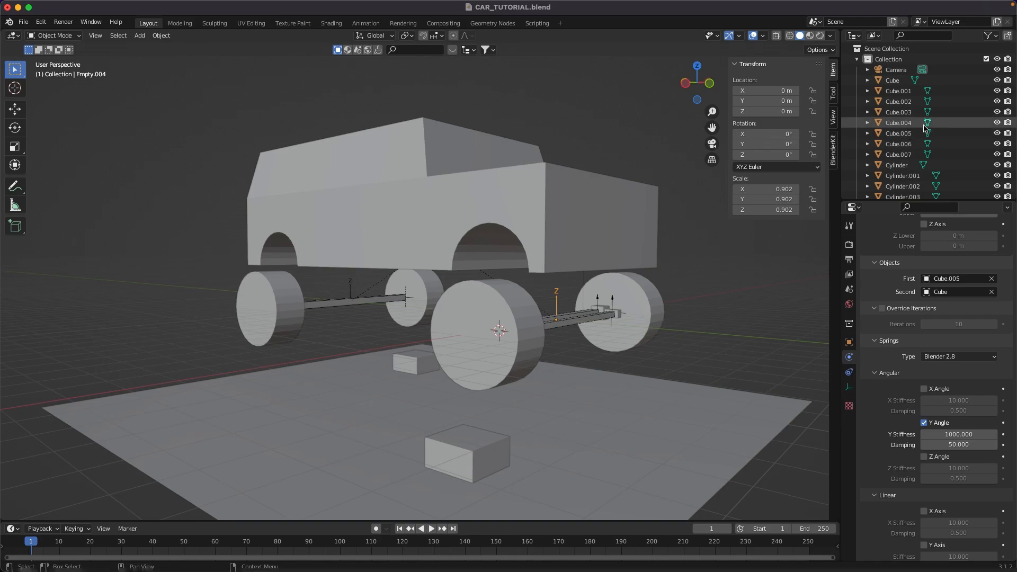
scroll(906, 459, down, 1)
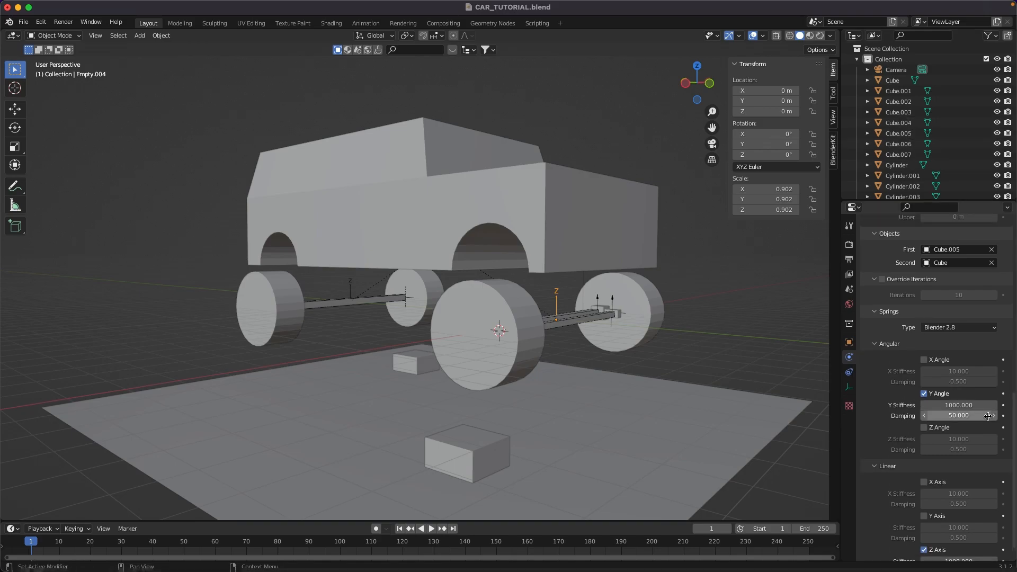
scroll(646, 377, down, 2)
middle_drag(645, 376, 794, 403)
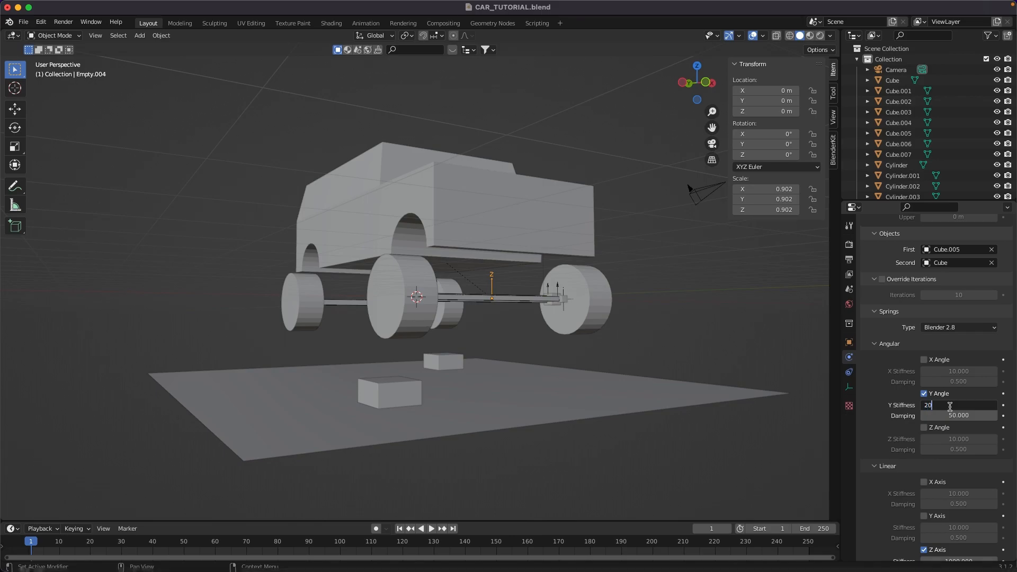
middle_drag(689, 392, 337, 350)
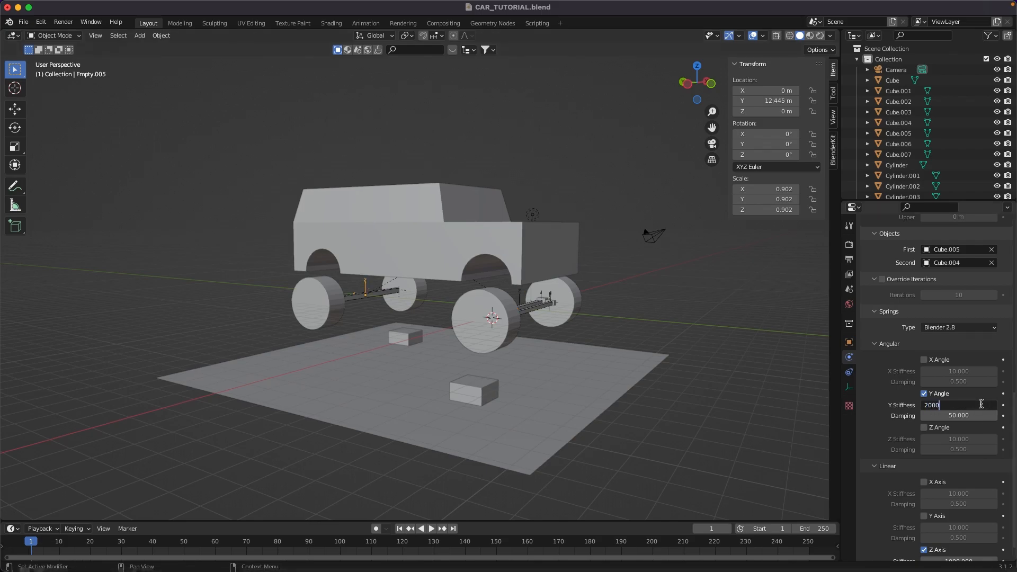
Play the simulation with the stiffer springs, check the suspension from several angles, and return to the first frame.
key(space)
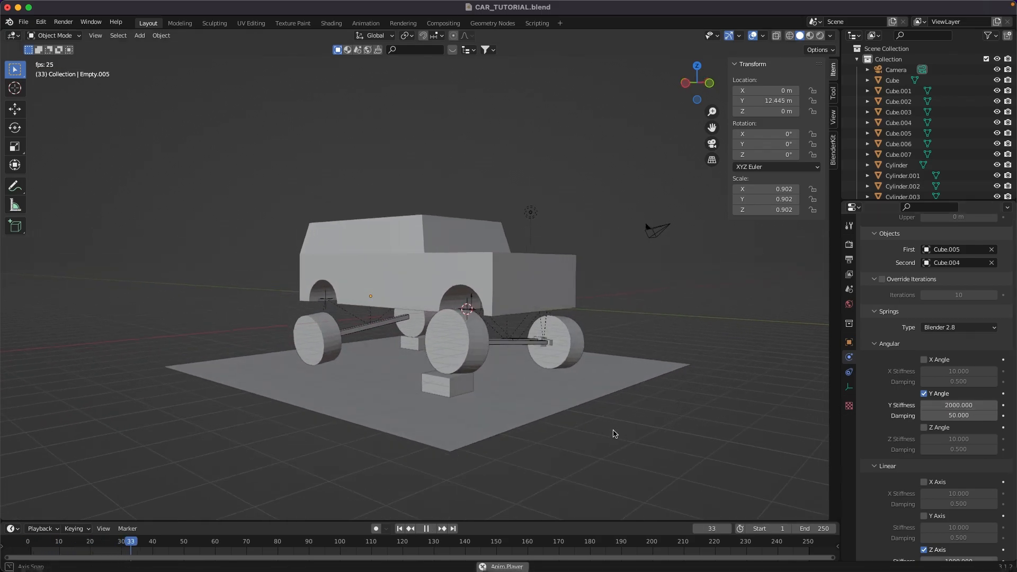
middle_drag(608, 433, 579, 432)
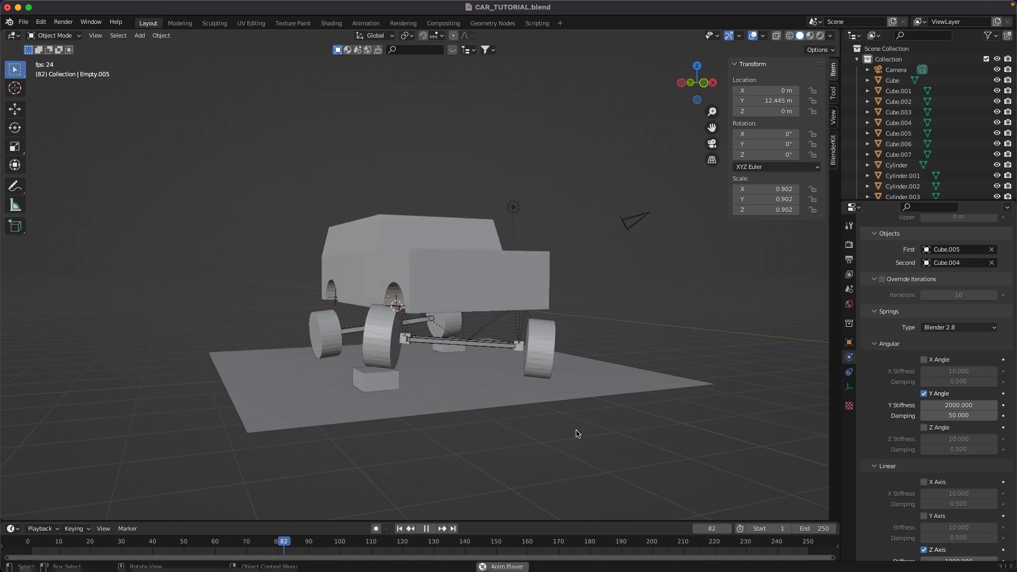
middle_drag(488, 413, 579, 351)
key(Escape)
key(space)
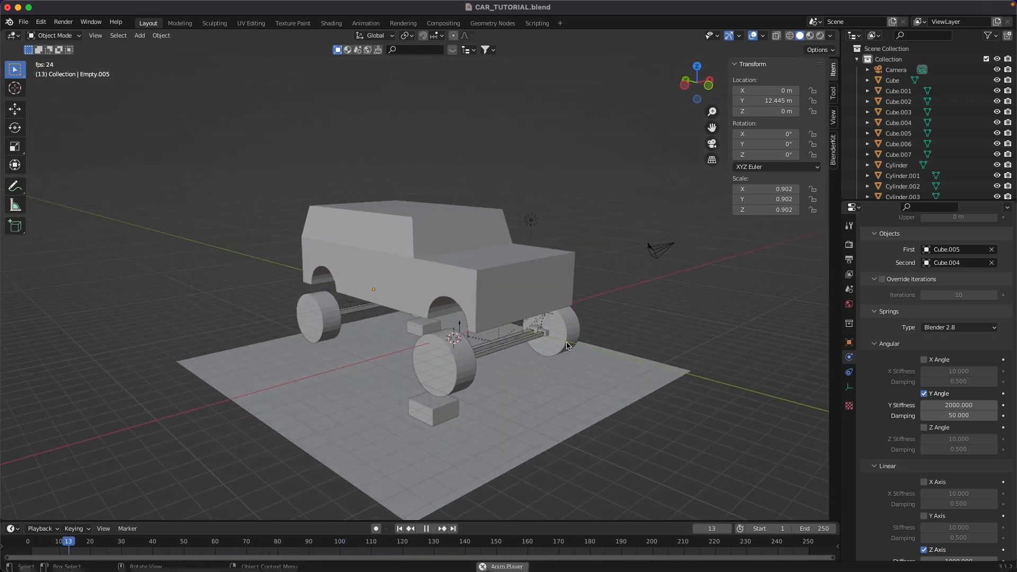
middle_drag(561, 340, 523, 327)
key(space)
key(shift+Left)
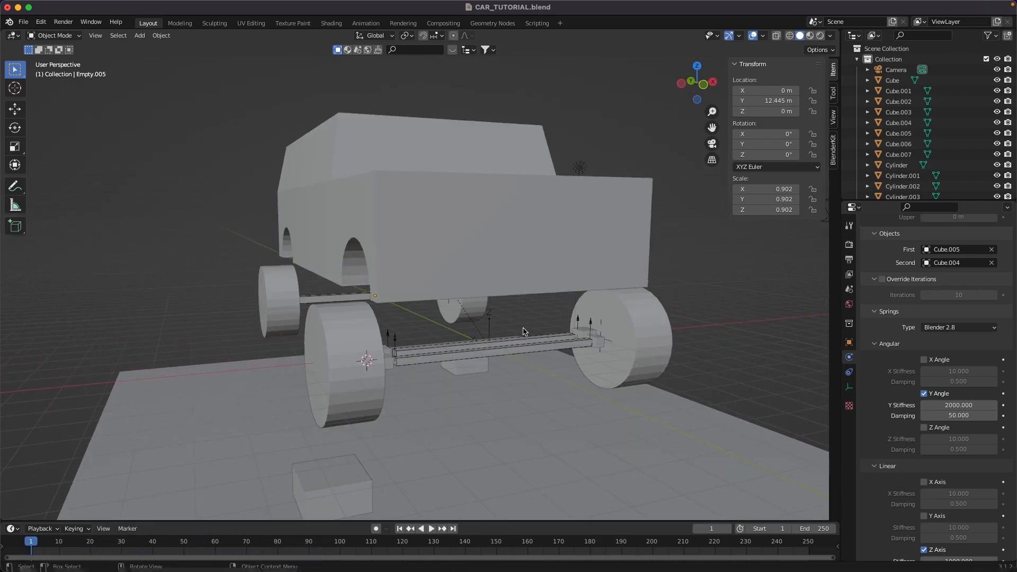
Enable the Z angle limit on both front hub constraints with a lower limit of -35° and an upper limit of 35°.
scroll(456, 450, up, 3)
click(360, 381)
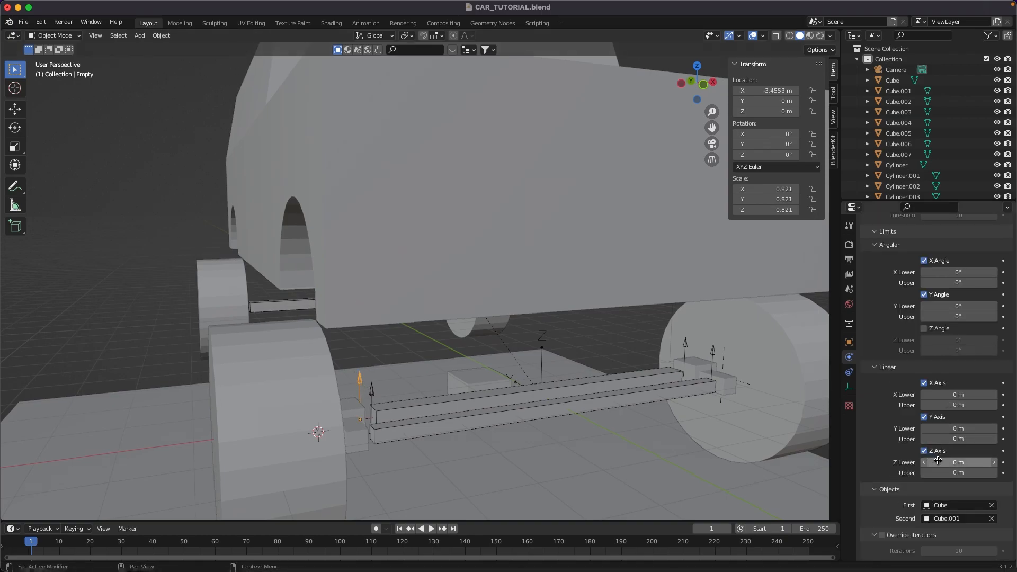
click(925, 329)
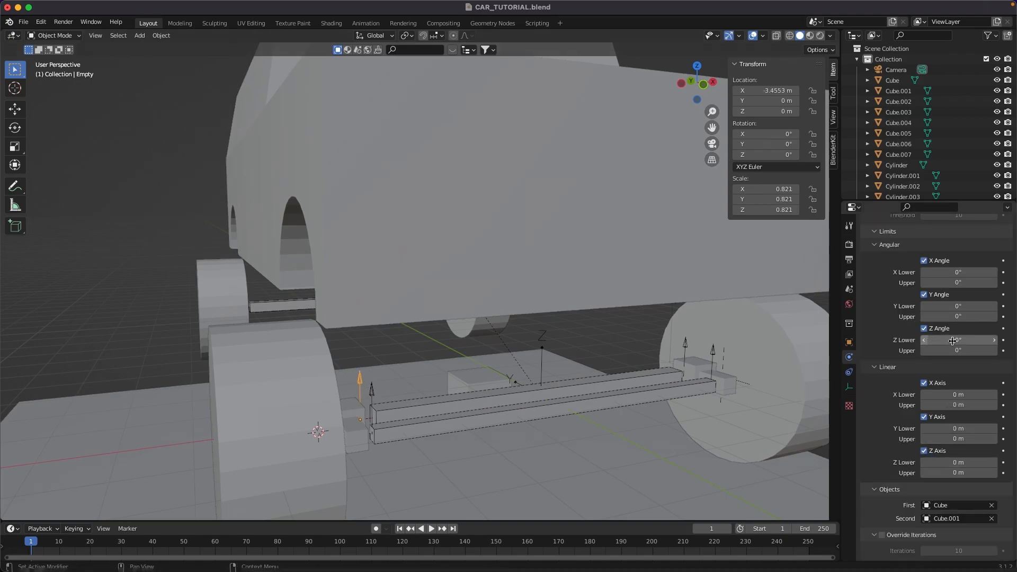
click(952, 340)
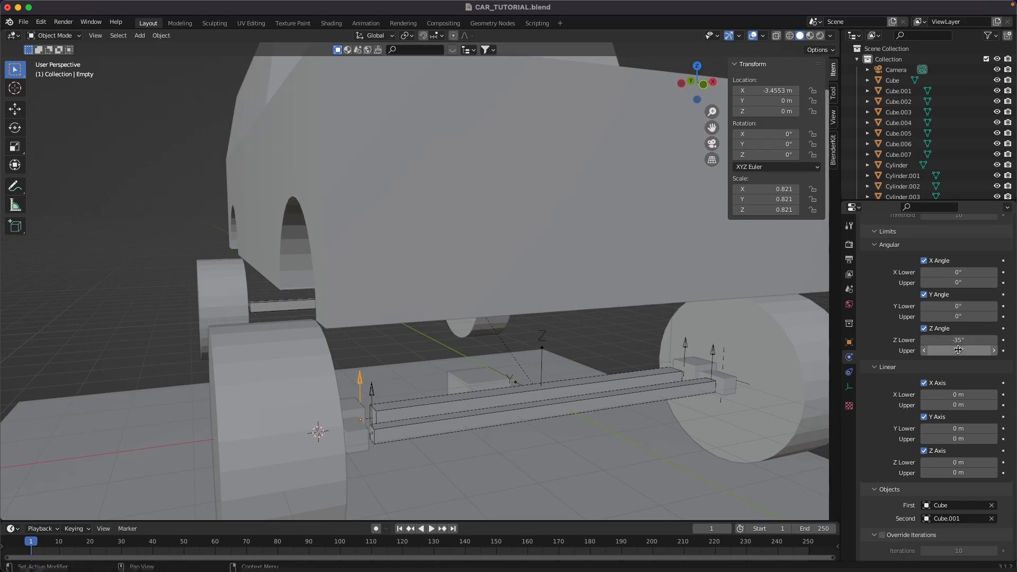
middle_drag(673, 347, 660, 358)
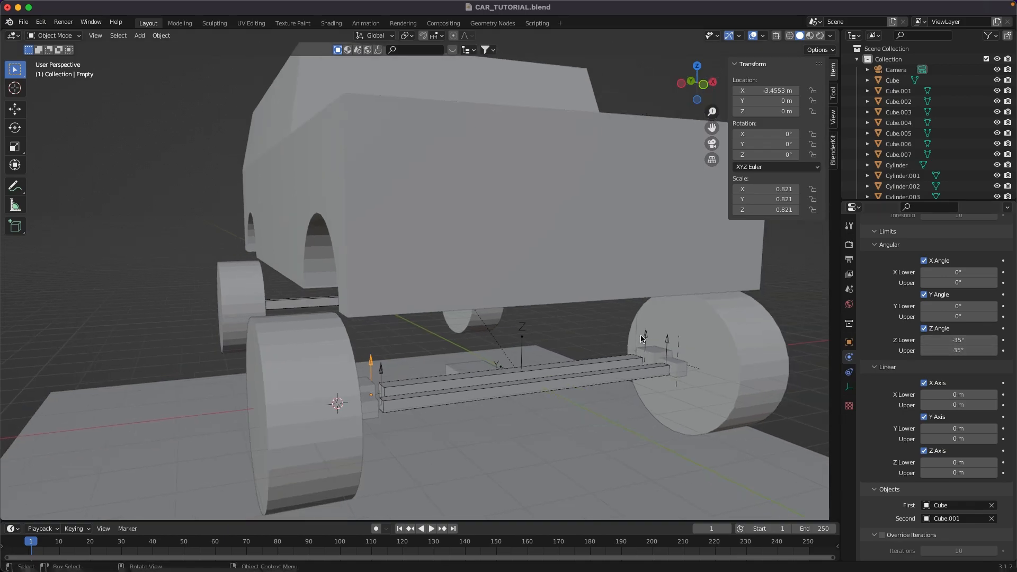
click(644, 337)
Play the simulation twice, examine the steering and suspension near and from afar, and return to the first frame.
scroll(531, 444, down, 5)
key(space)
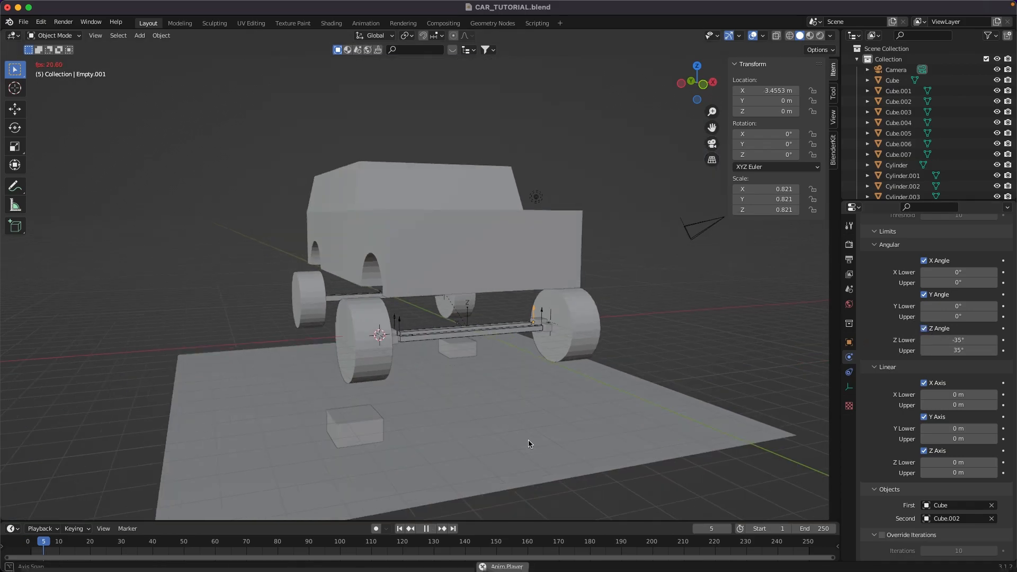
middle_drag(531, 440, 513, 434)
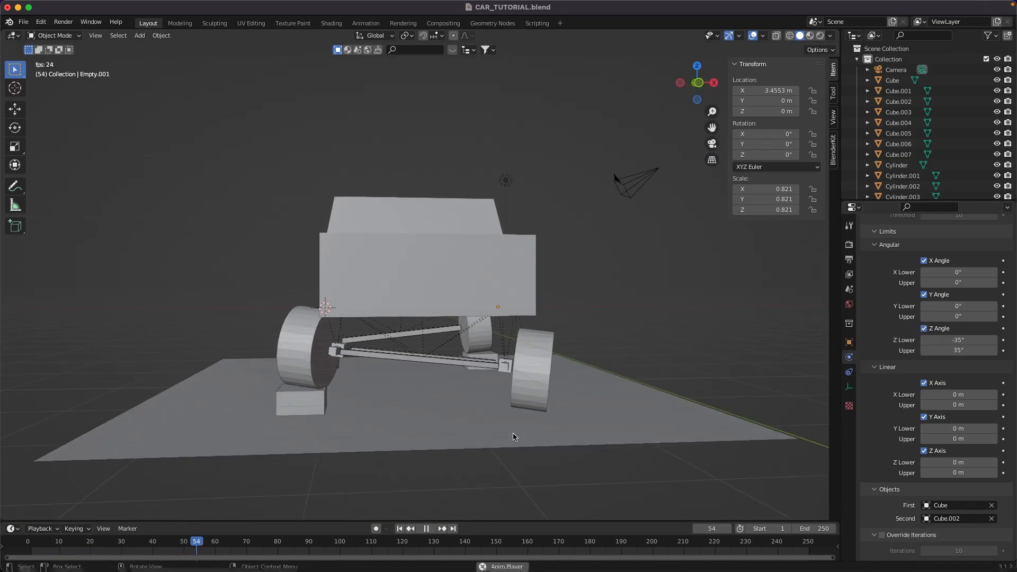
middle_drag(515, 438, 546, 447)
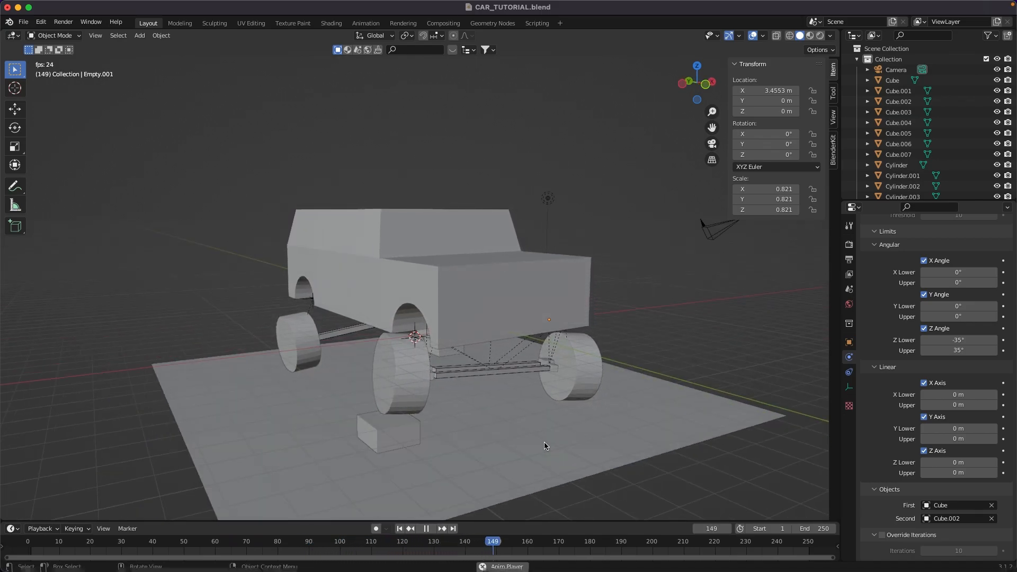
key(Escape)
middle_drag(486, 292, 476, 358)
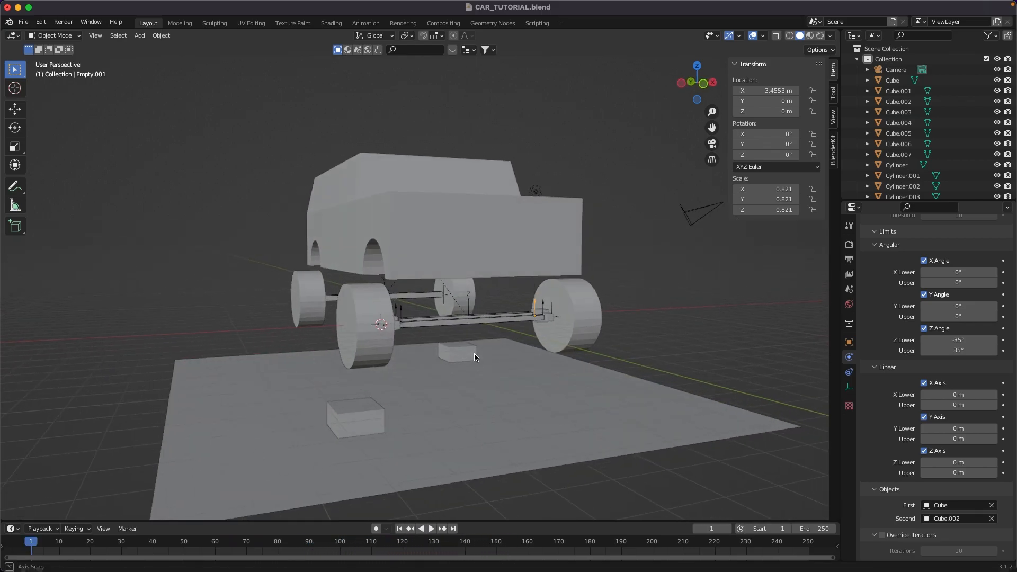
scroll(394, 316, down, 5)
key(space)
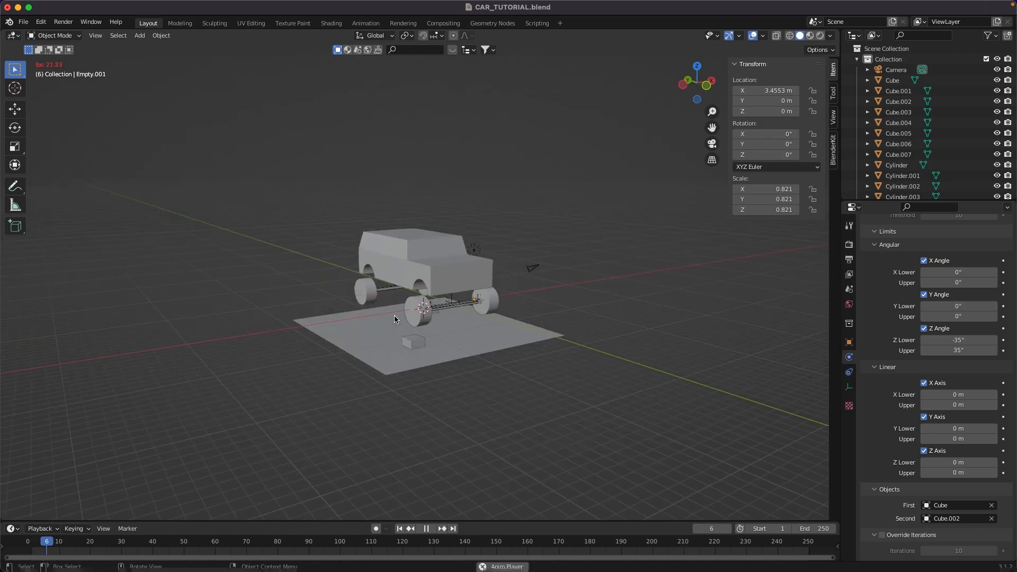
key(Escape)
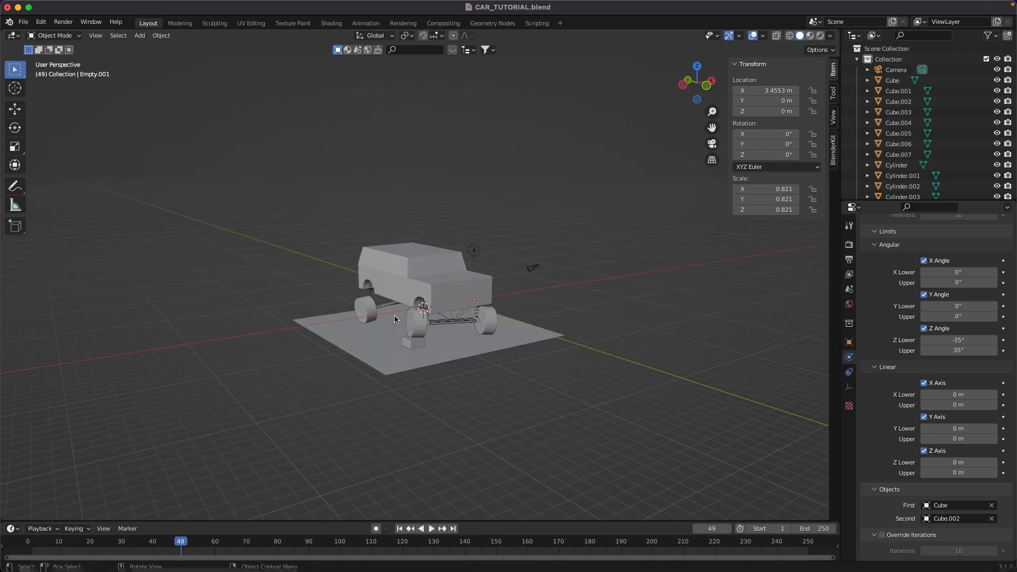
scroll(505, 247, up, 4)
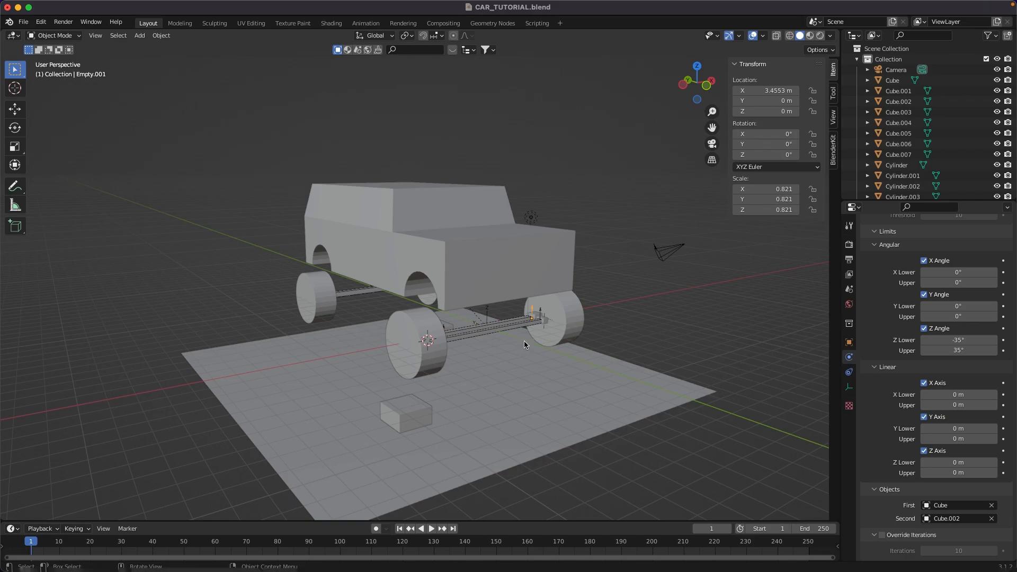
Select the generic spring constraints of both axles, review their spring settings, and replay the simulation before rewinding.
click(488, 313)
middle_drag(488, 314, 351, 298)
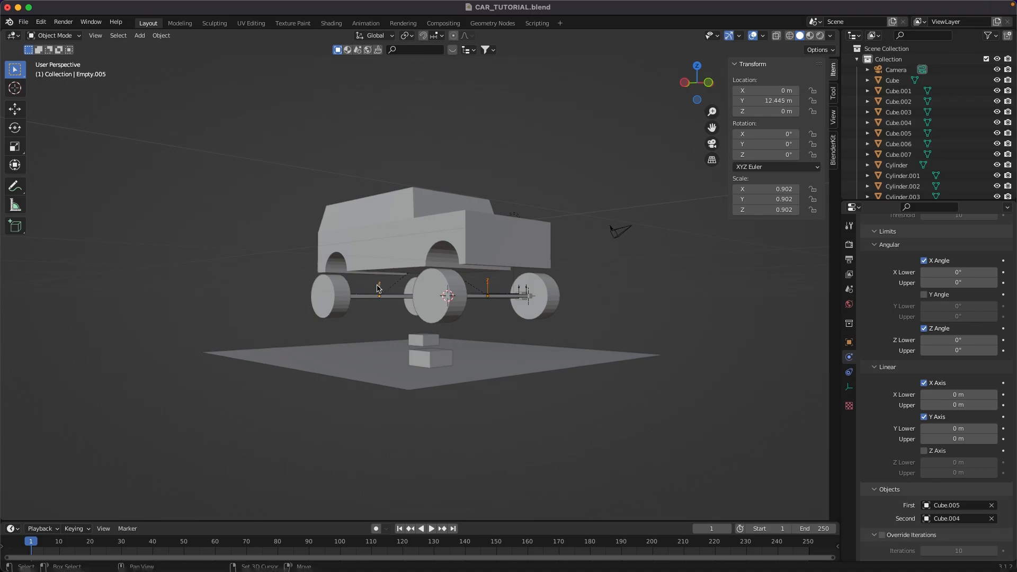
scroll(921, 423, down, 10)
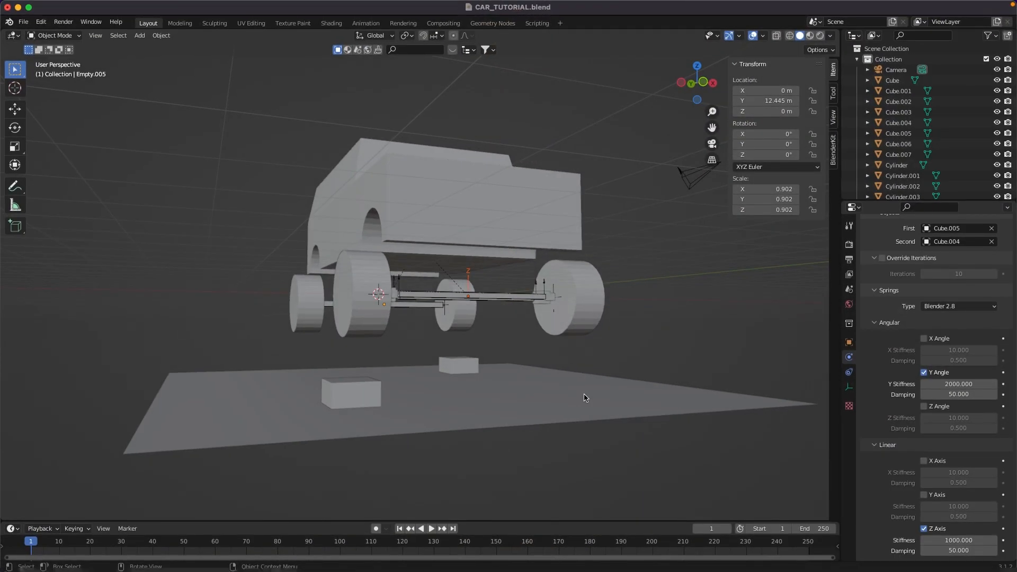
key(space)
middle_drag(591, 399, 407, 311)
key(Escape)
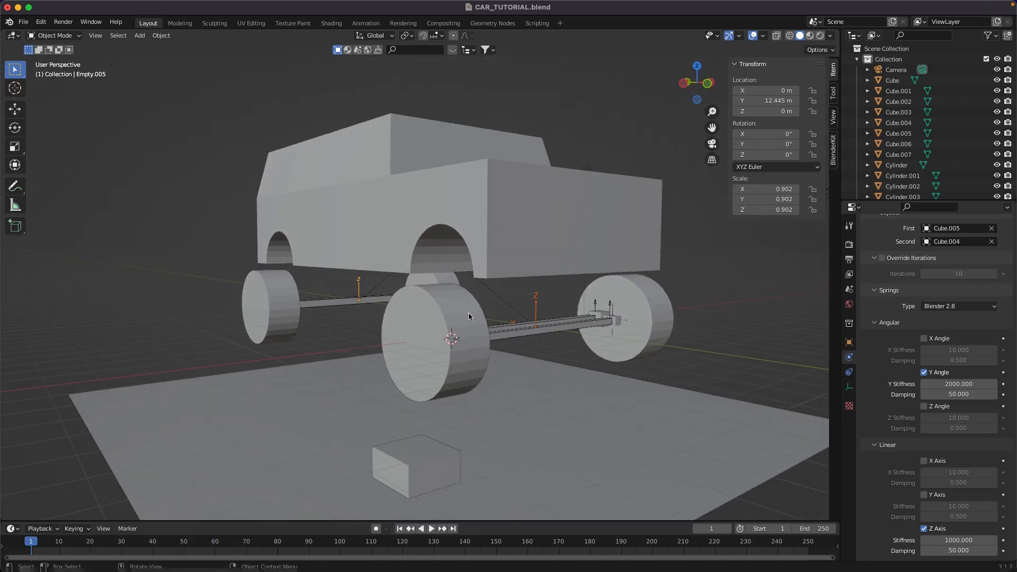
Add a Single Arrow empty at the origin of rear wheel Cylinder.003 and scale it to about 2.68.
shift+middle_drag(535, 283, 656, 288)
middle_drag(291, 233, 395, 245)
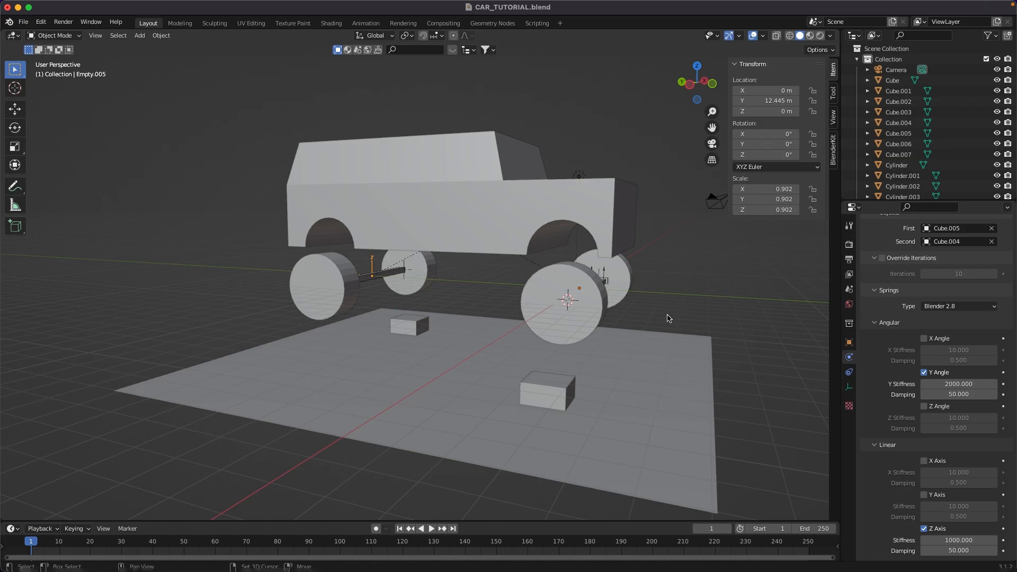
middle_drag(669, 318, 517, 303)
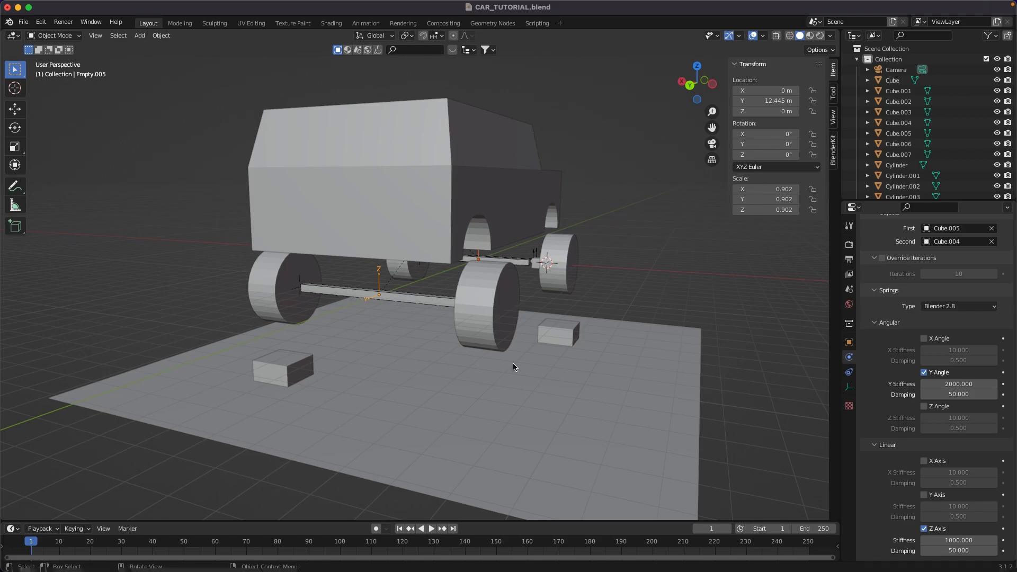
click(476, 311)
middle_drag(474, 308, 463, 306)
key(shift+s)
key(2)
key(shift+a)
mouse_move(465, 306)
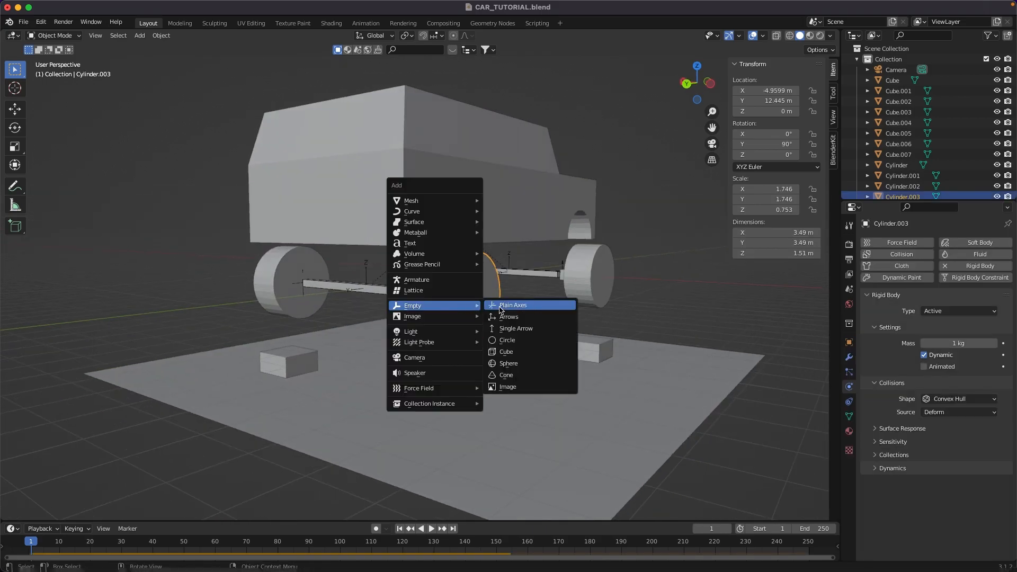
click(512, 328)
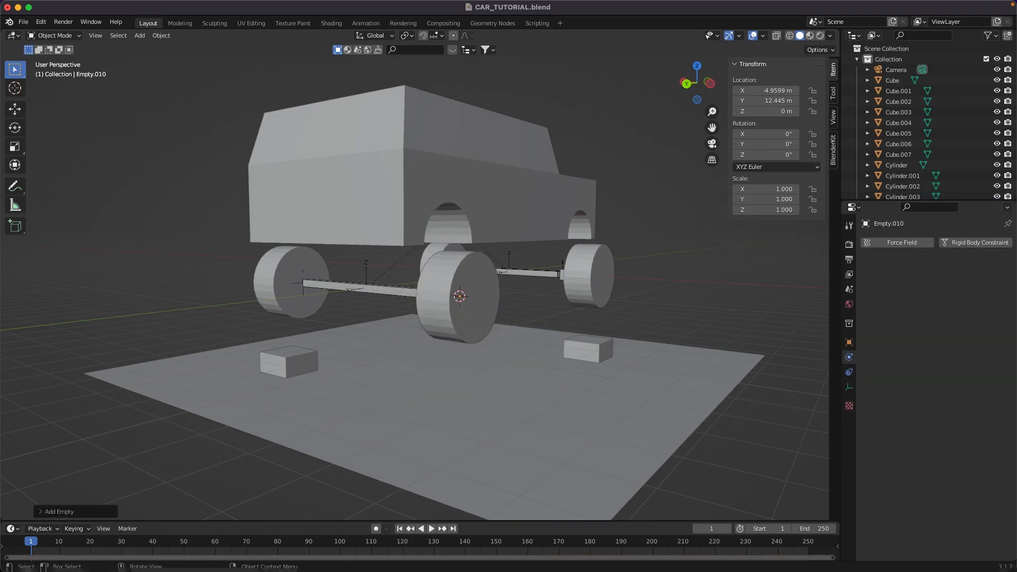
key(s)
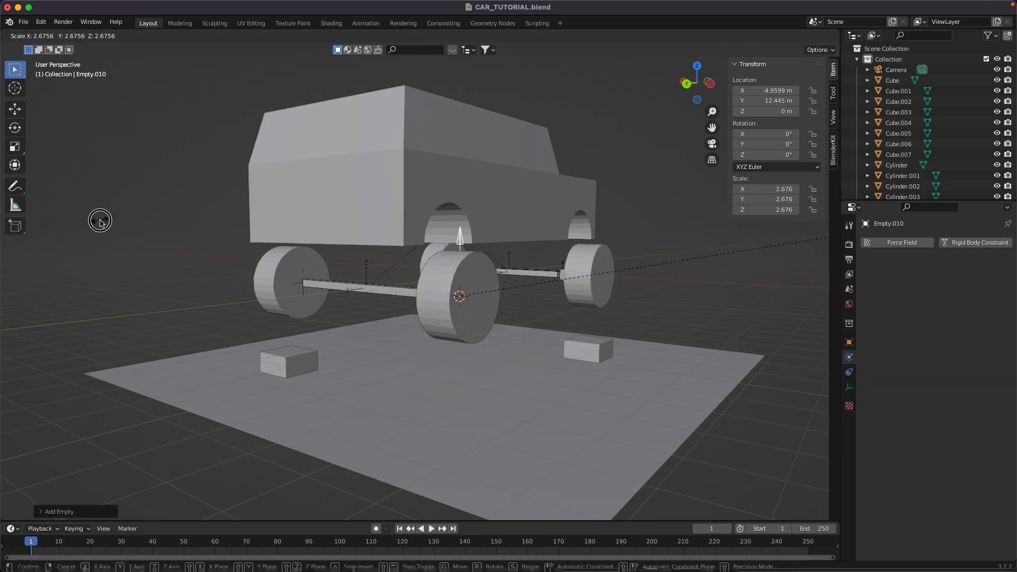
click(100, 220)
Add a rigid body constraint of type Motor to the rear wheel's arrow empty.
middle_drag(489, 322, 417, 336)
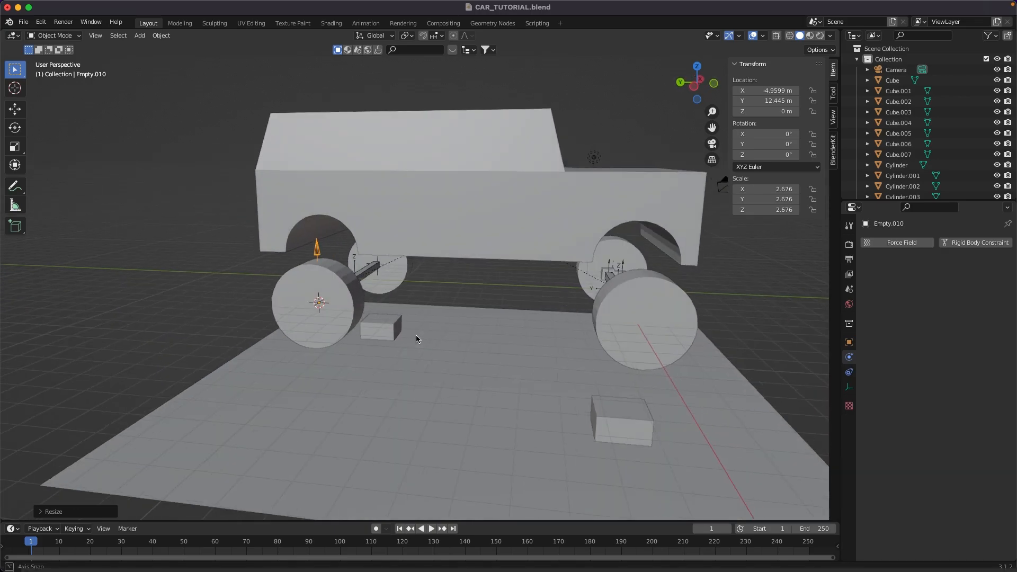
middle_drag(461, 303, 693, 247)
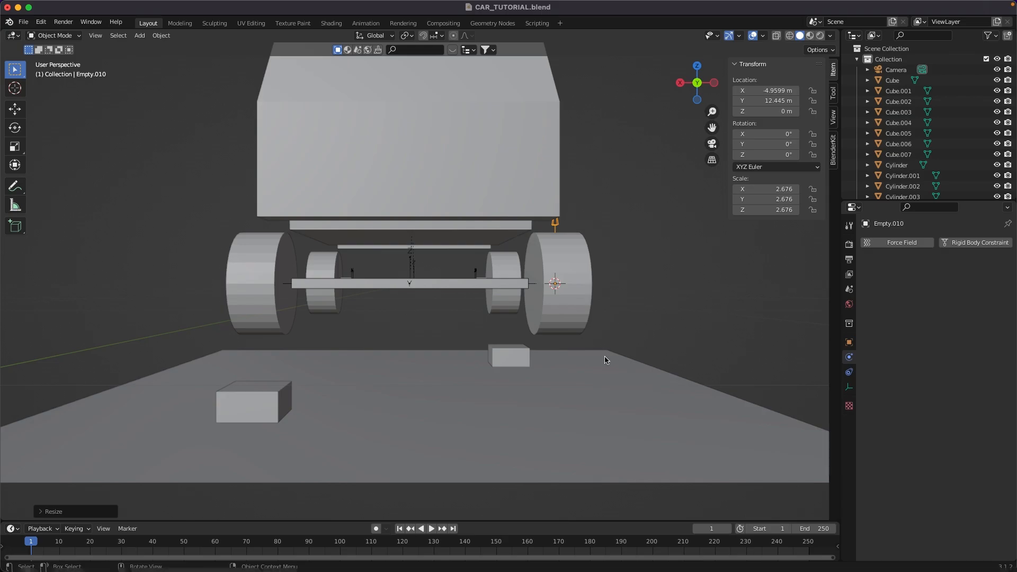
middle_drag(604, 357, 558, 358)
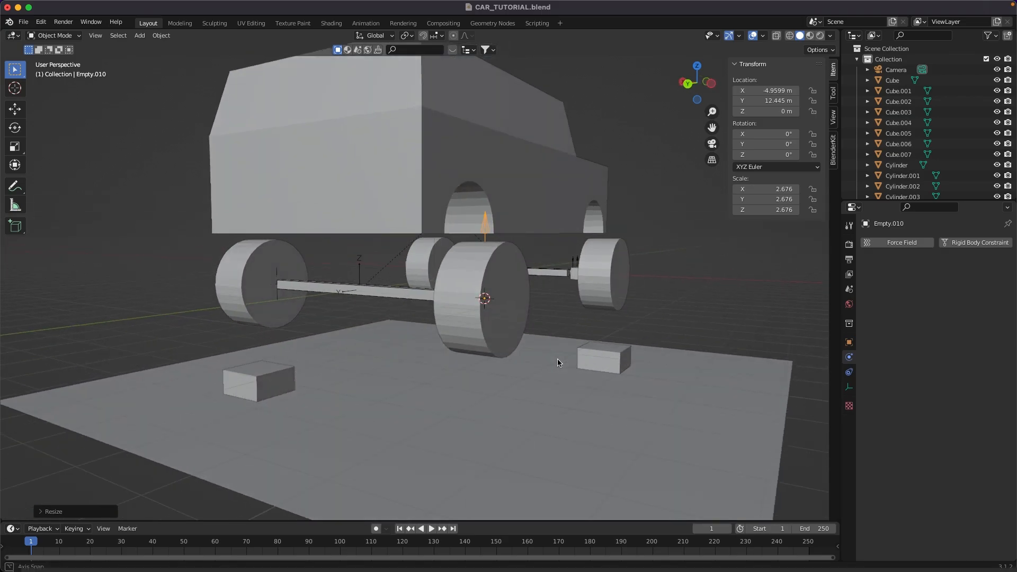
click(975, 243)
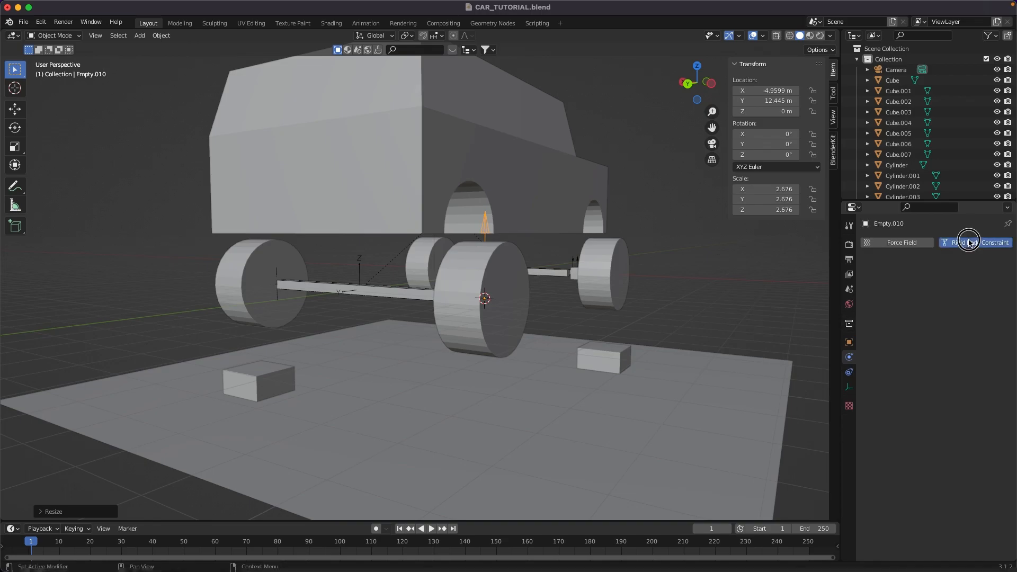
click(959, 277)
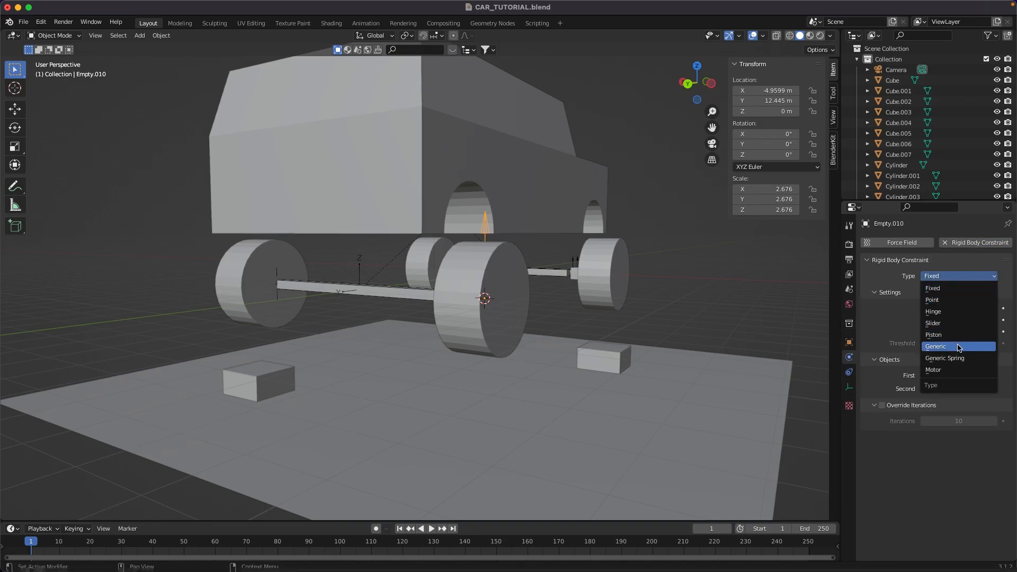
click(945, 371)
Scale the rear wheel's motor empty down by a factor of about 0.89.
middle_drag(482, 297, 456, 300)
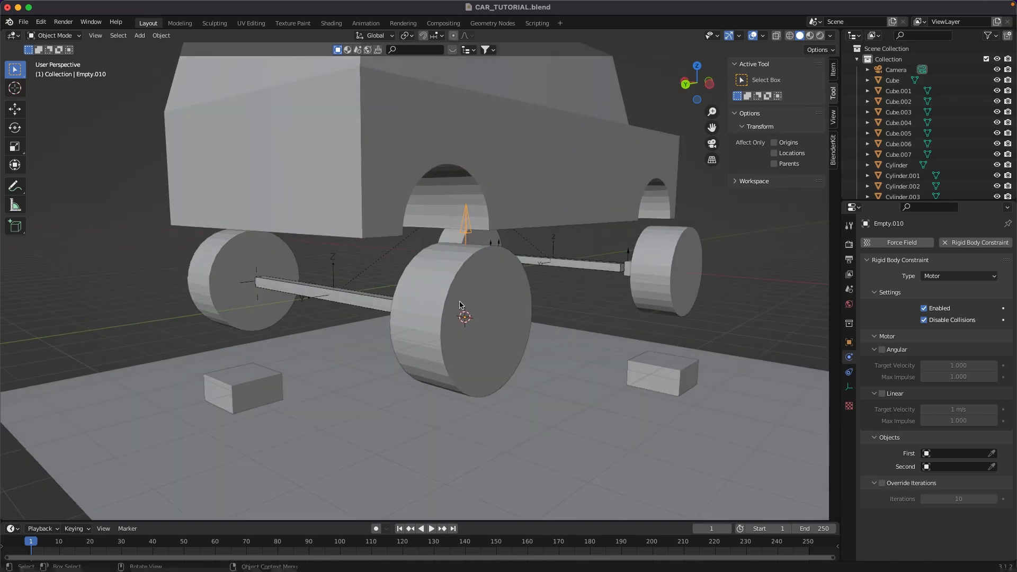
scroll(517, 218, up, 1)
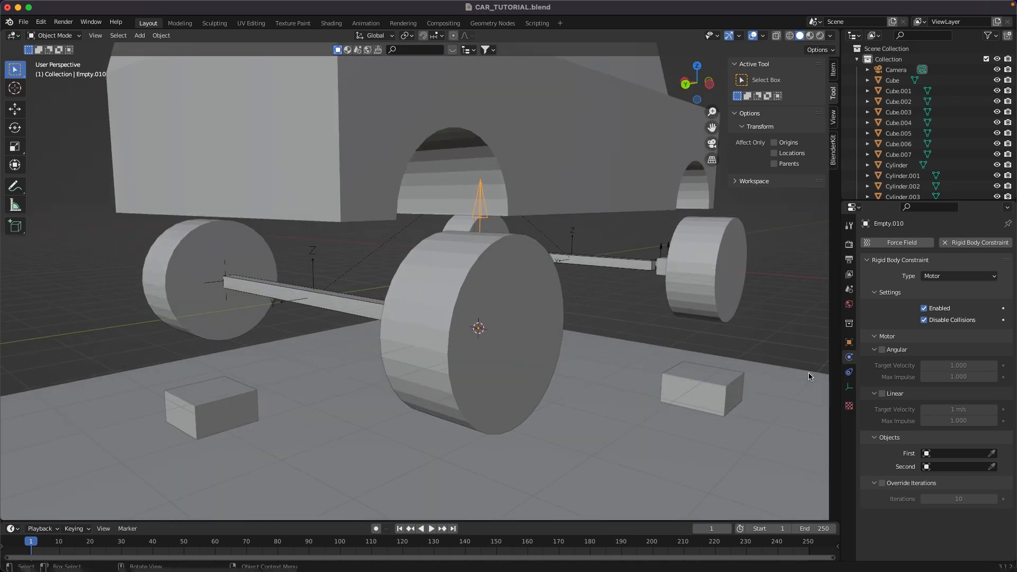
middle_drag(305, 314, 490, 336)
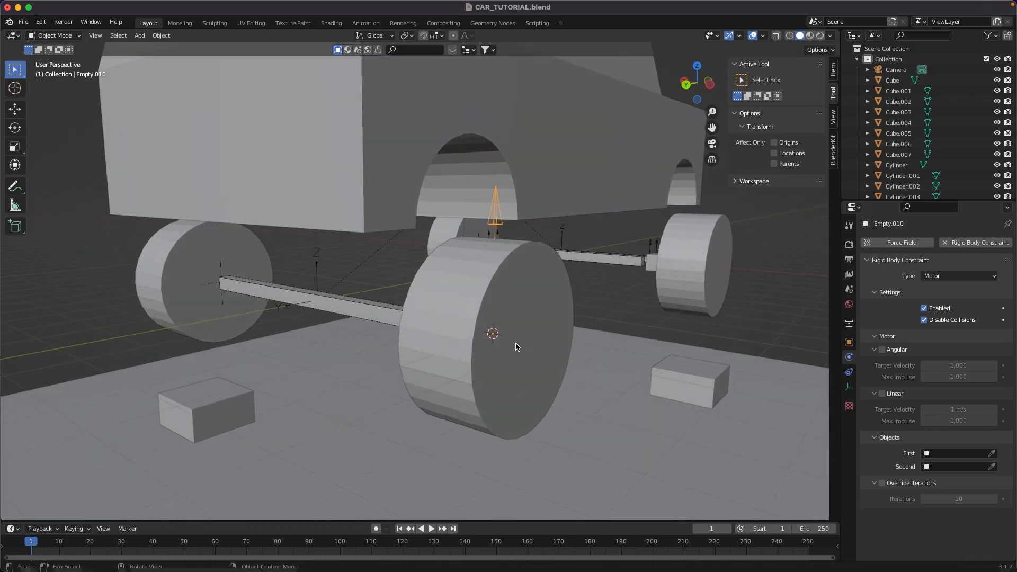
click(494, 316)
key(shift+s)
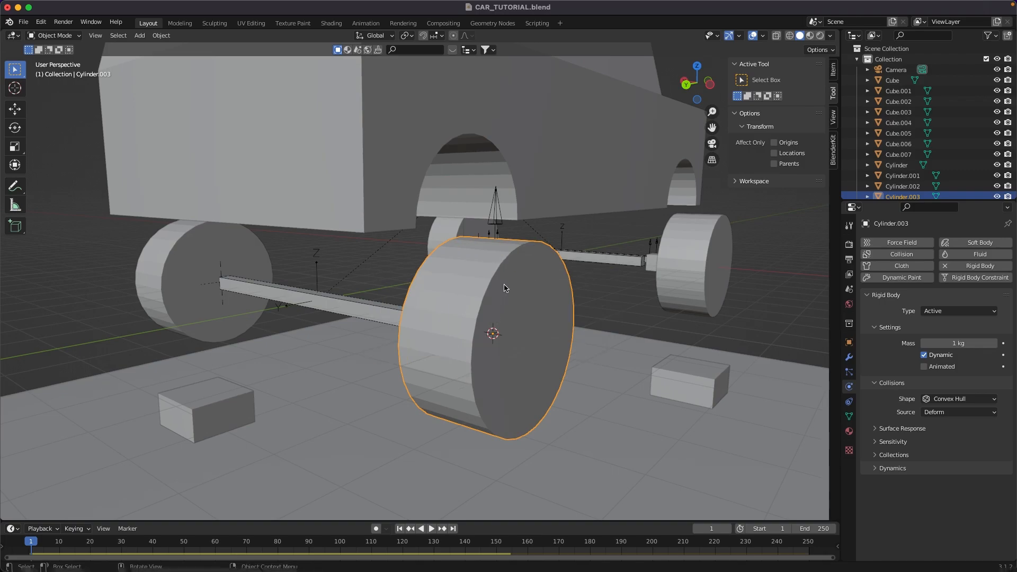
click(497, 223)
key(s)
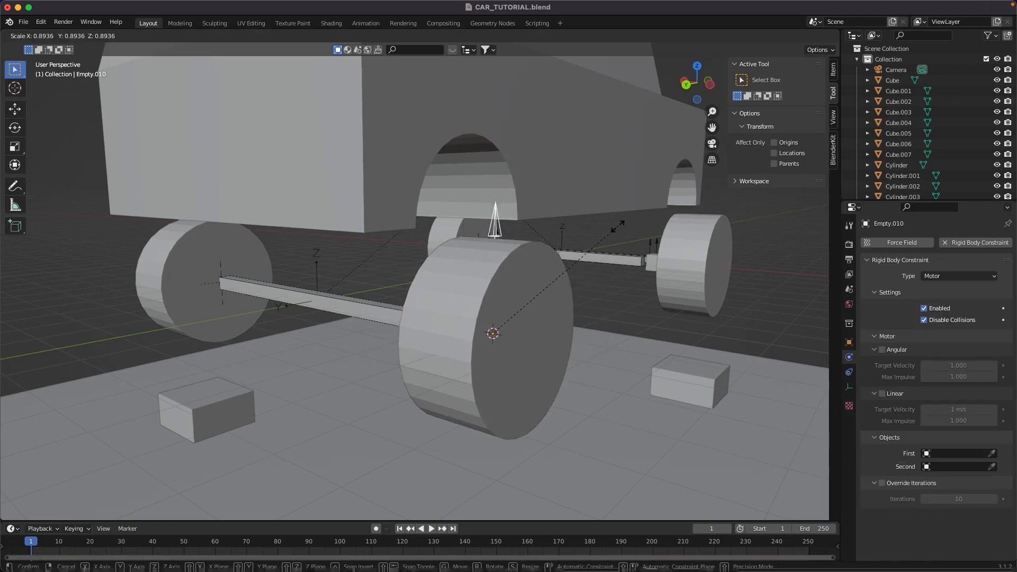
click(614, 225)
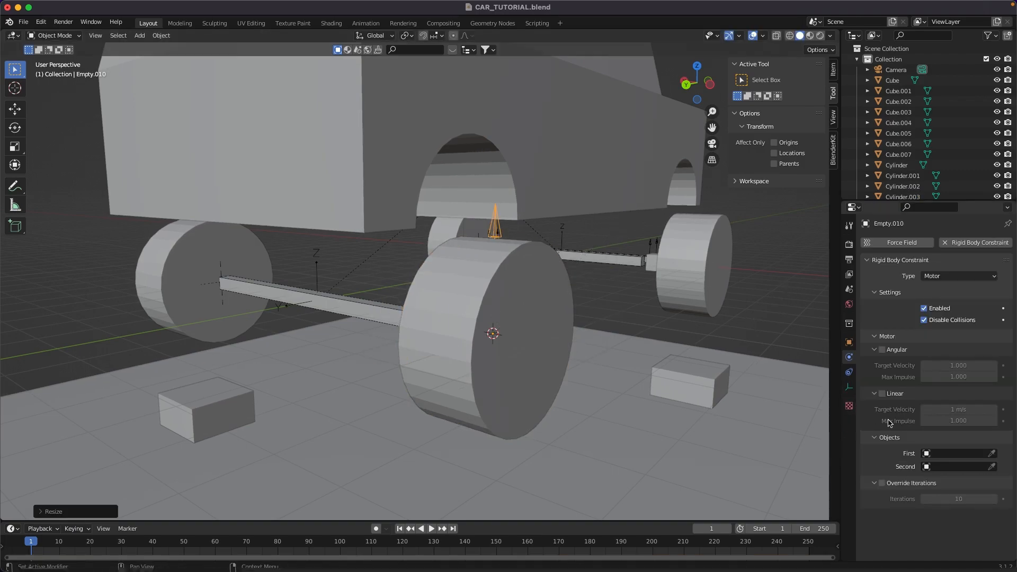
Set the motor constraint's first object to Cube.004 and second to Cylinder.003, and compare the pair with the wheel's hinge constraint.
click(992, 453)
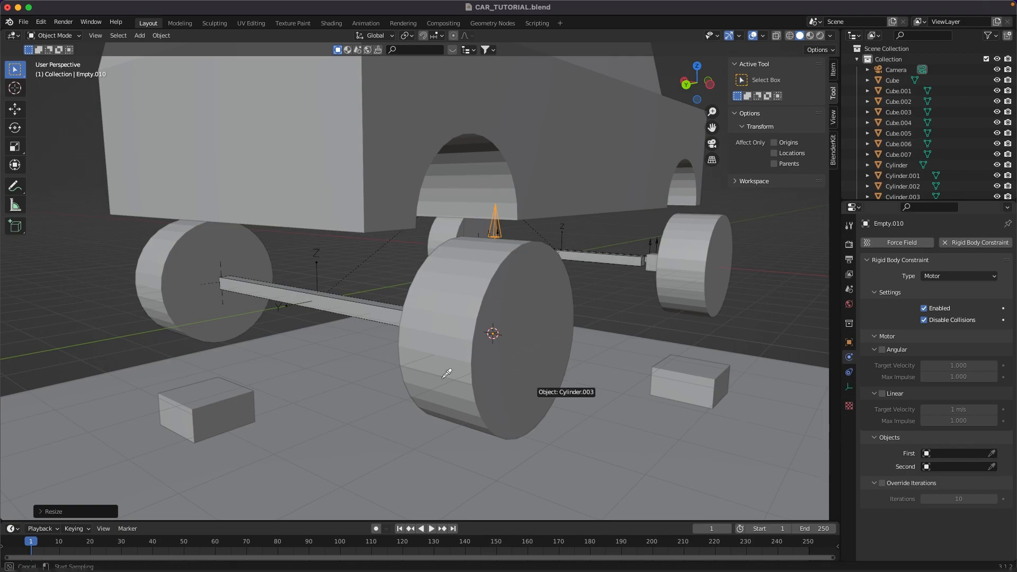
click(366, 302)
click(992, 467)
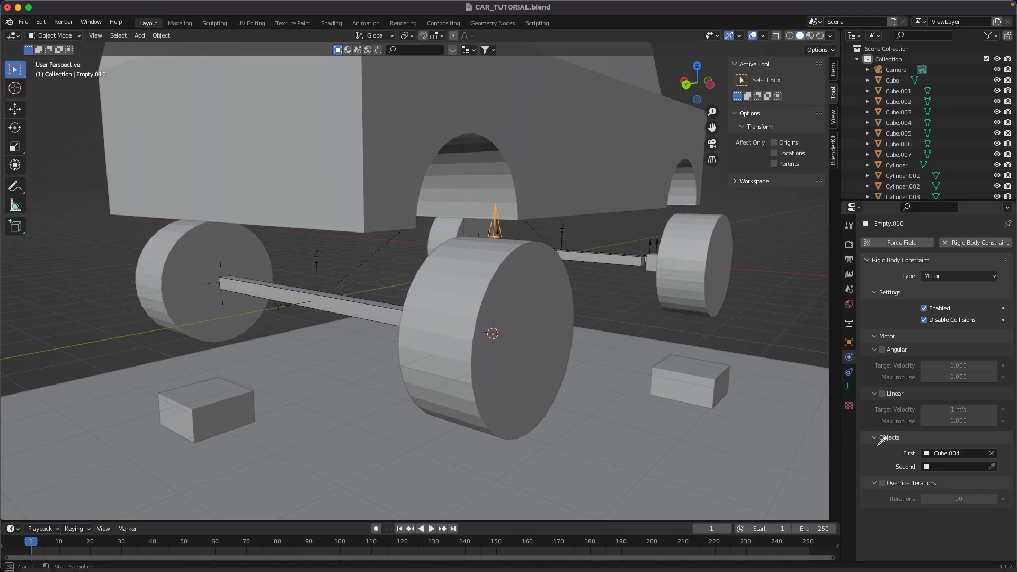
click(496, 298)
middle_drag(498, 303, 548, 308)
click(550, 306)
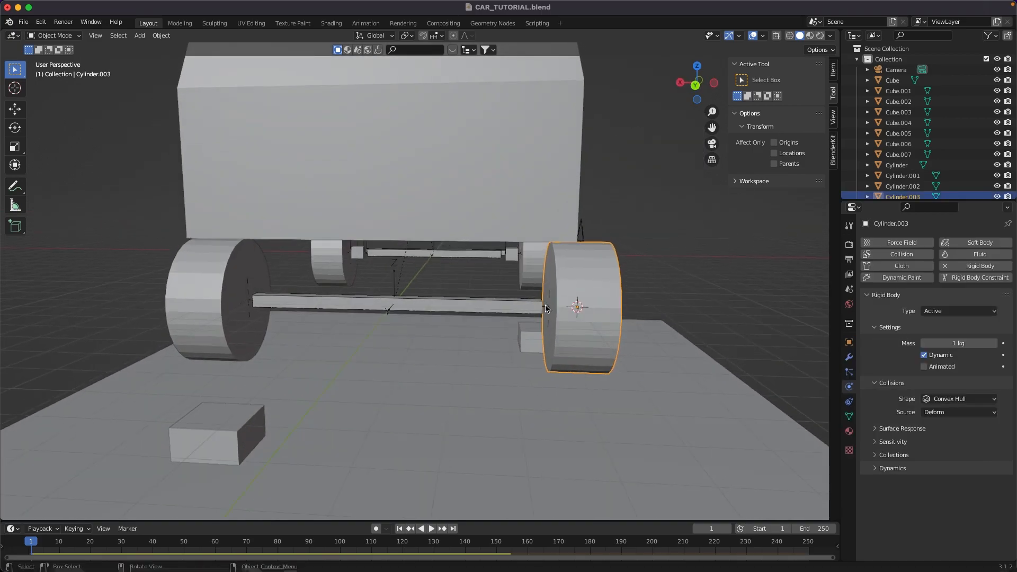
click(548, 309)
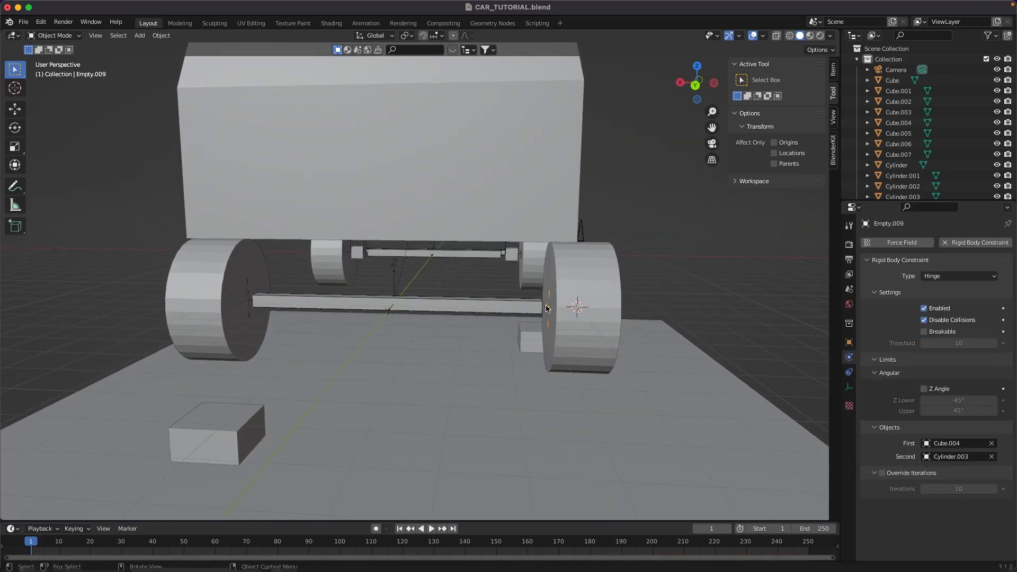
click(584, 235)
middle_drag(584, 235, 595, 255)
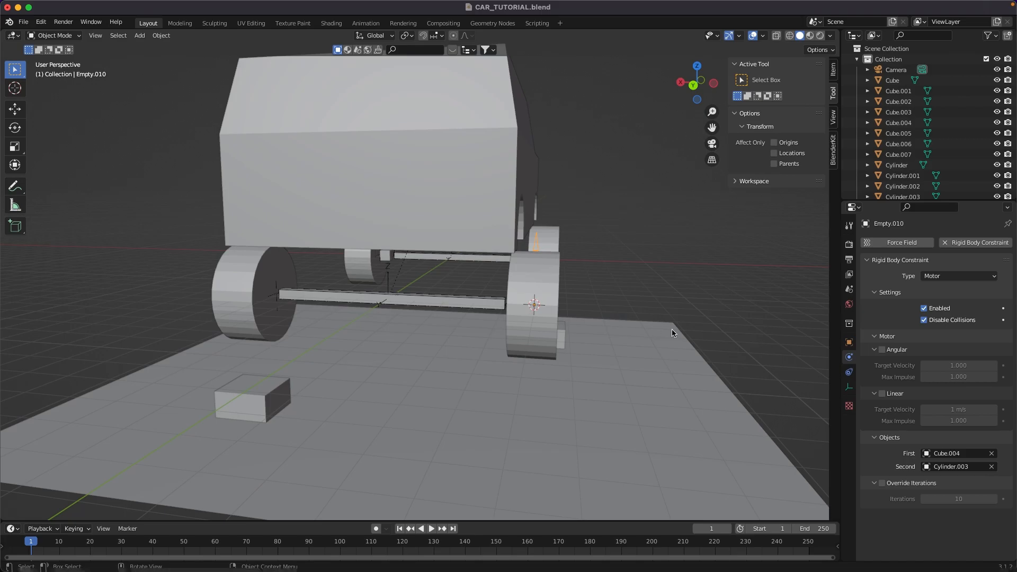
Enable the angular motor with a target velocity of 1000 and a max impulse of 10, and save the file.
click(882, 350)
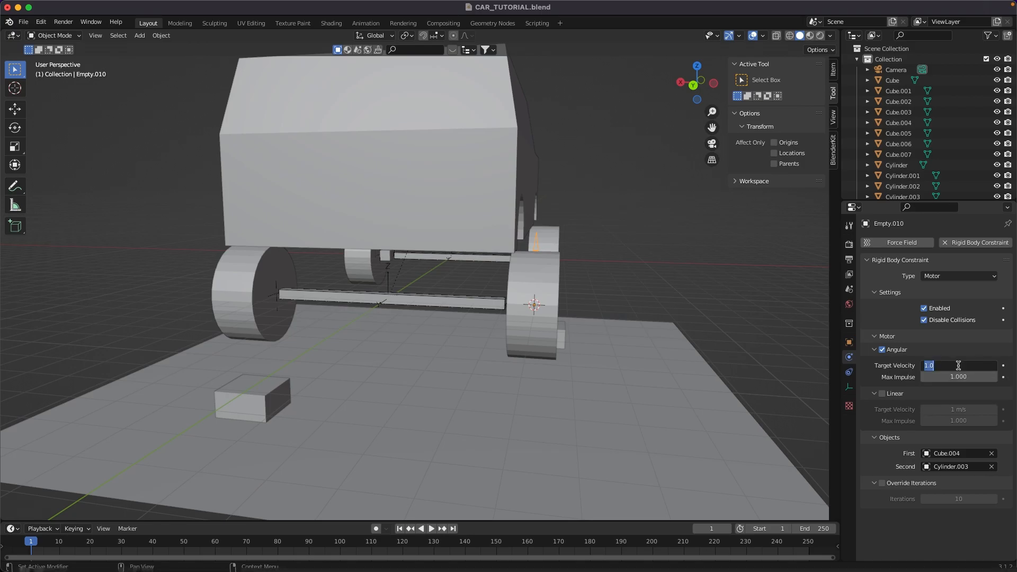
key(Return)
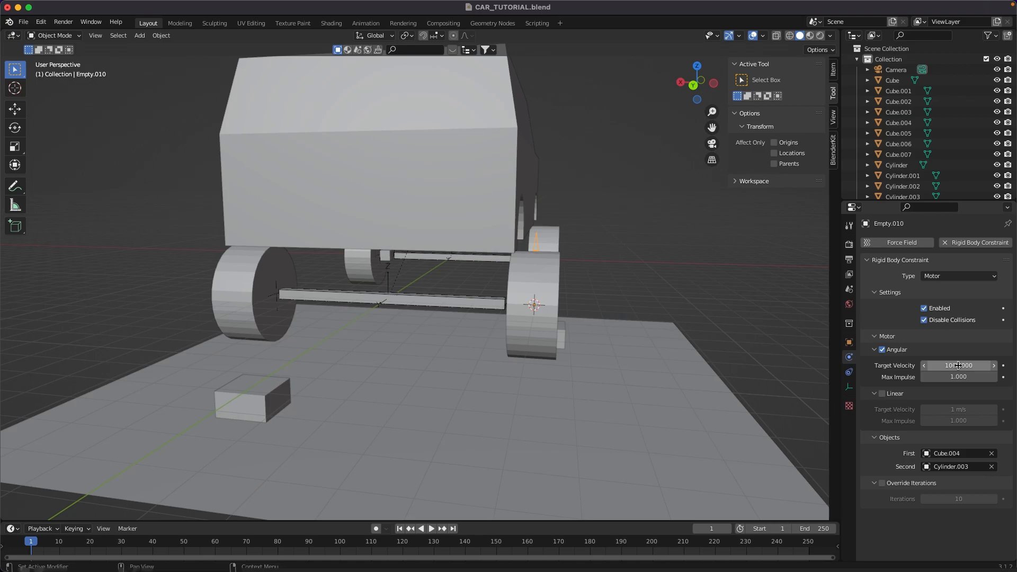
click(959, 379)
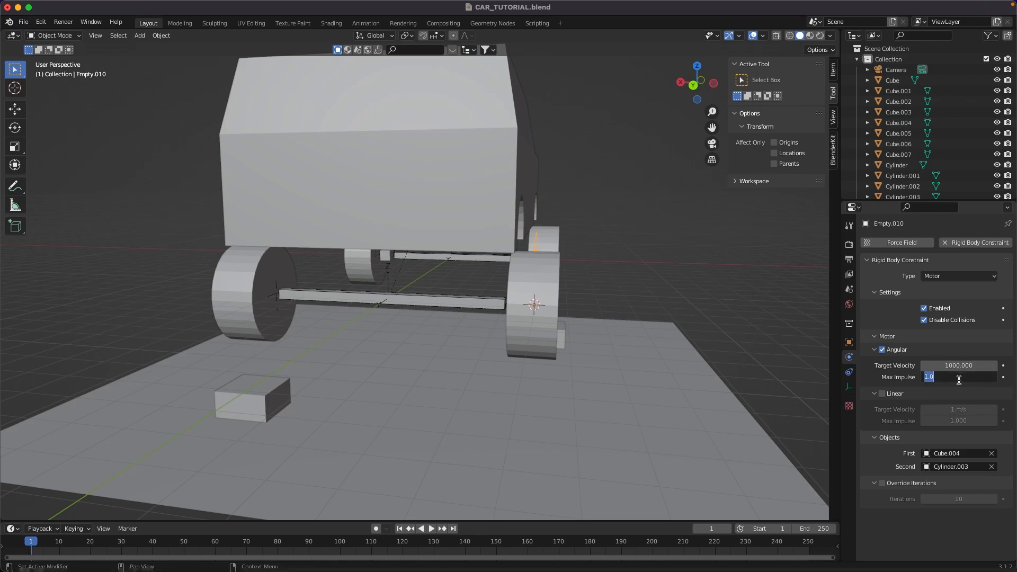
key(Return)
key(super+s)
mouse_move(613, 342)
middle_down()
mouse_move(576, 351)
mouse_move(623, 345)
middle_up()
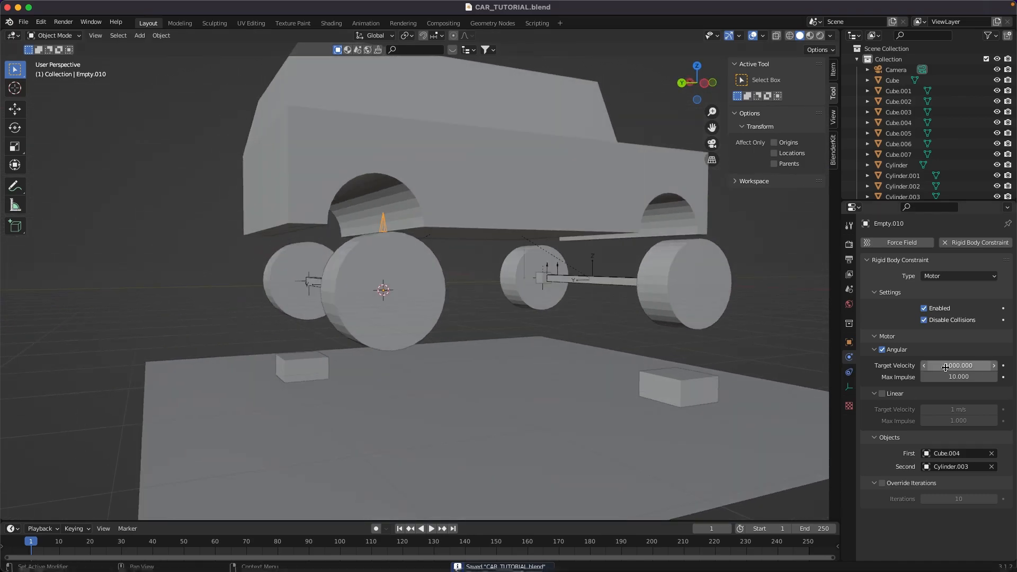
Set the rear wheel motor's target velocity to 10 and max impulse to 60, playing the simulation before and after the change.
key(space)
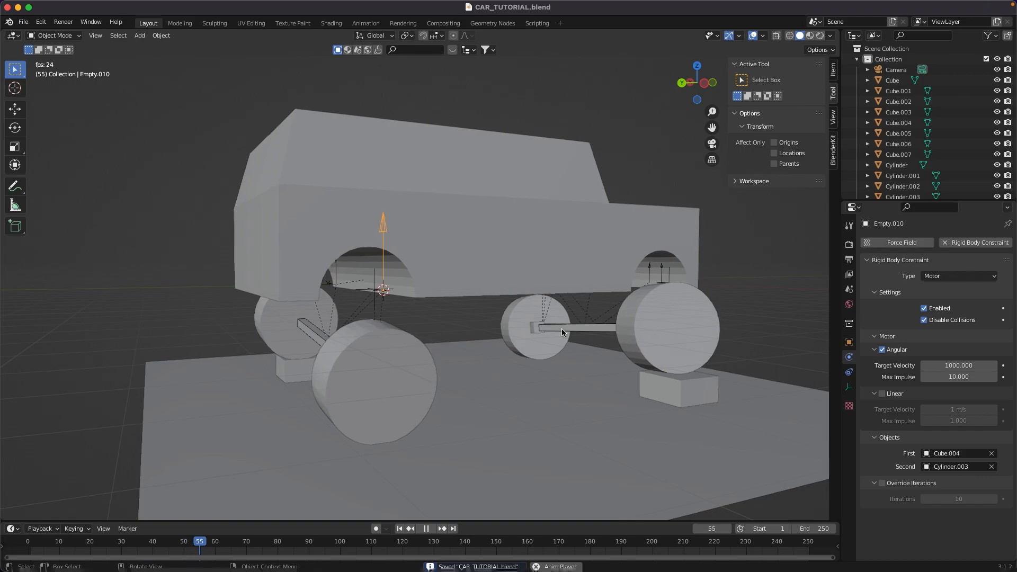
middle_drag(549, 337, 462, 347)
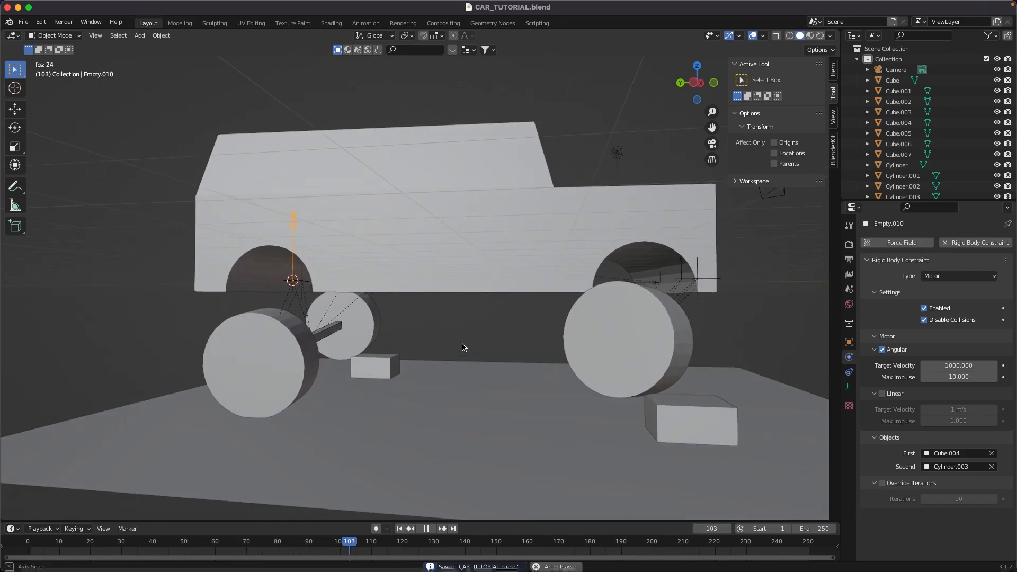
double_click(972, 377)
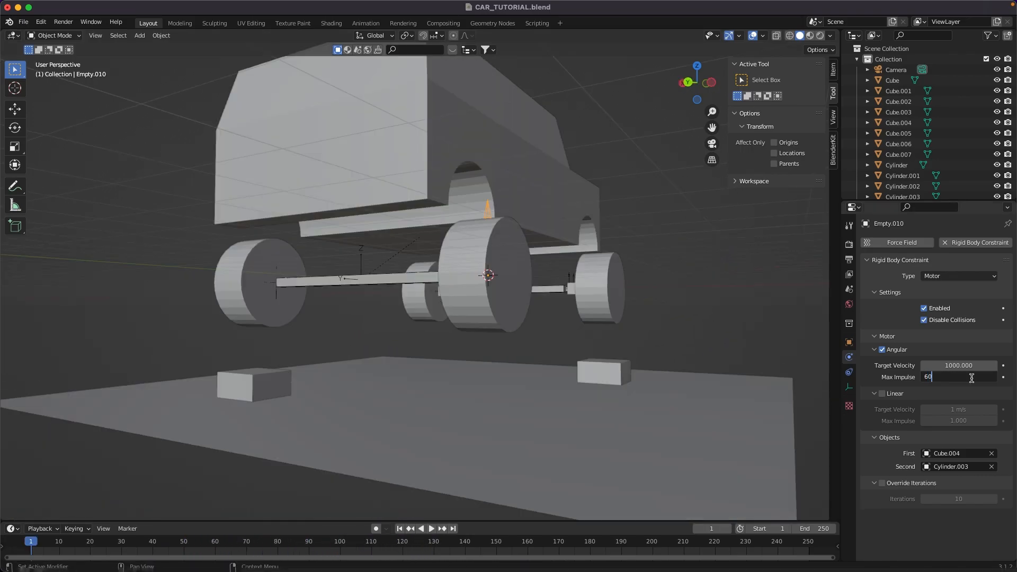
key(Return)
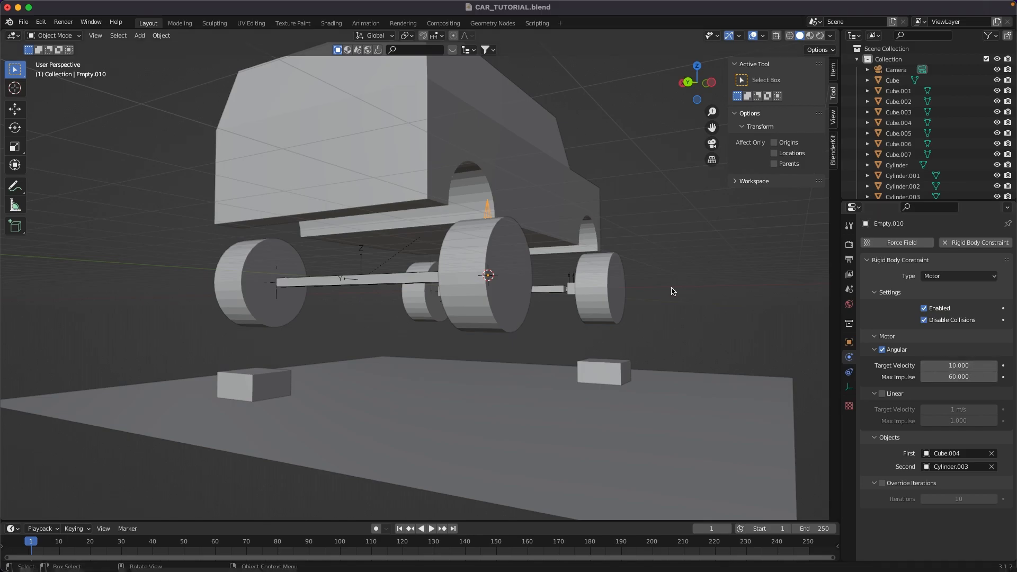
key(space)
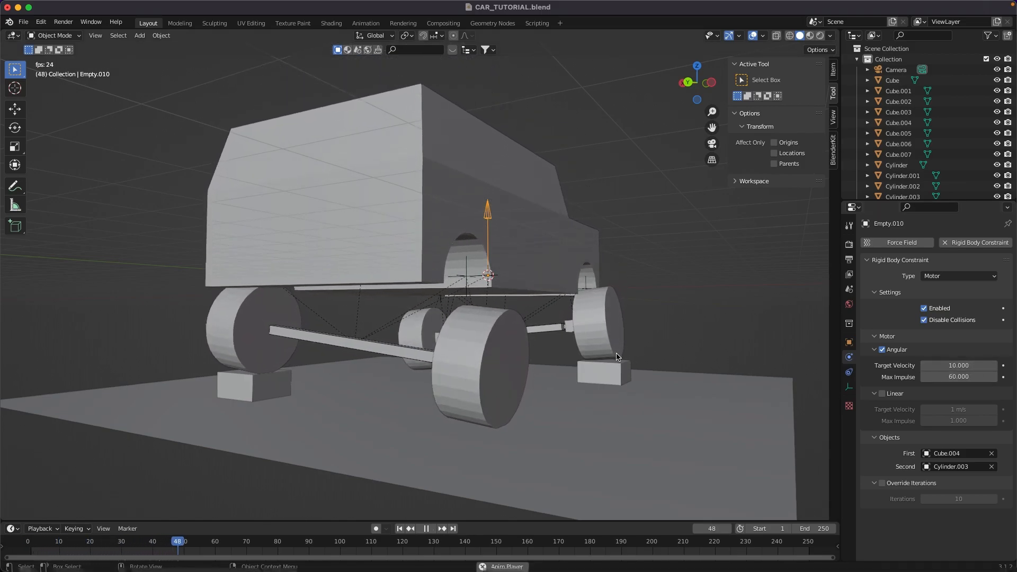
middle_drag(616, 357, 595, 356)
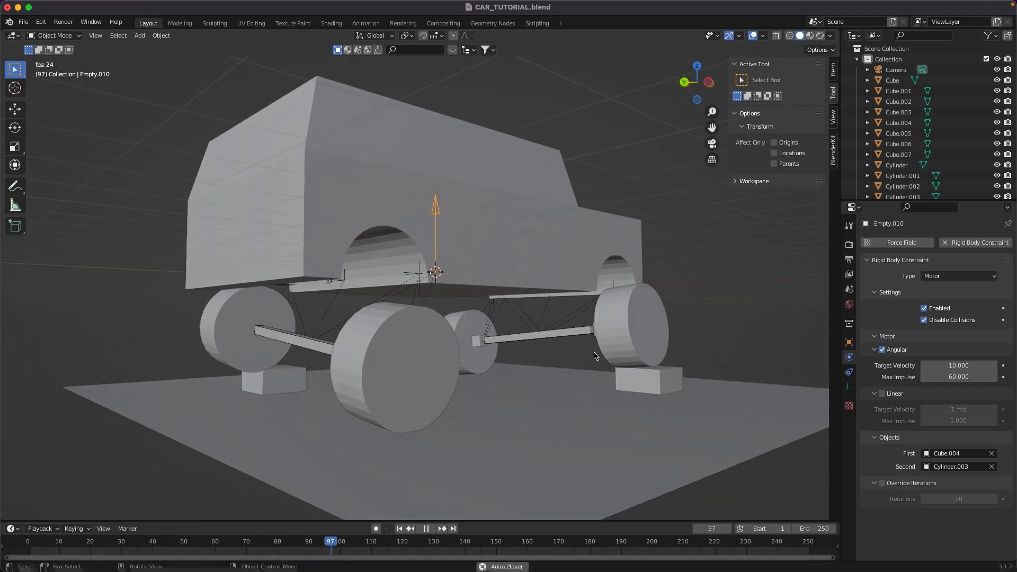
key(Escape)
Set the rear wheel motor's target velocity to -10 and play the simulation to check the car's driving direction.
click(946, 367)
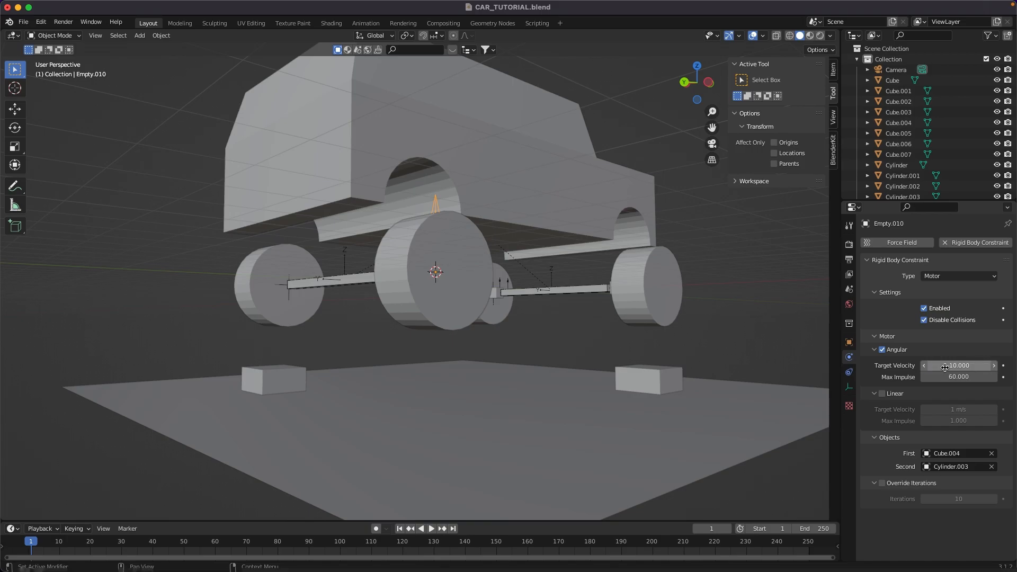
key(space)
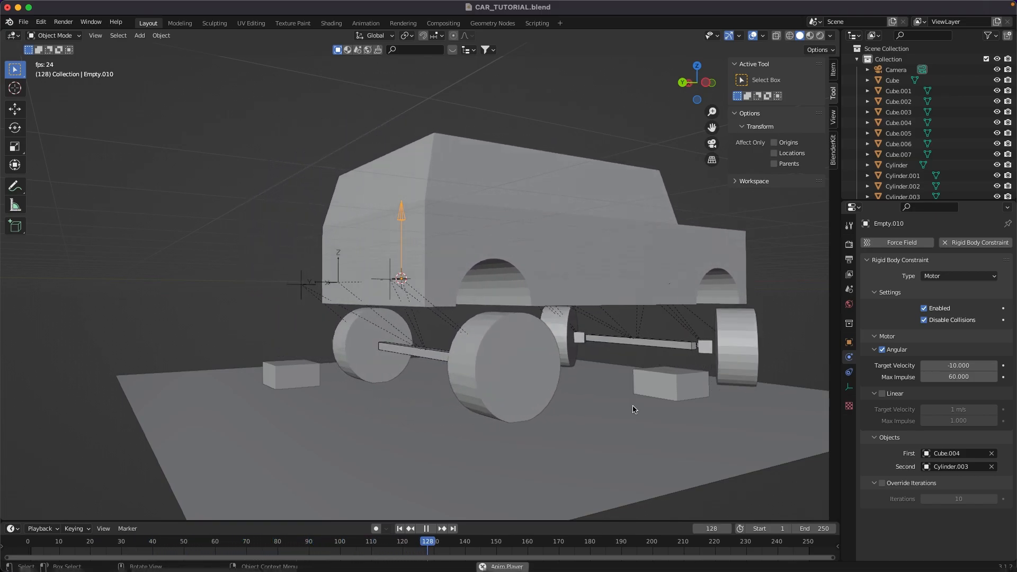
key(Escape)
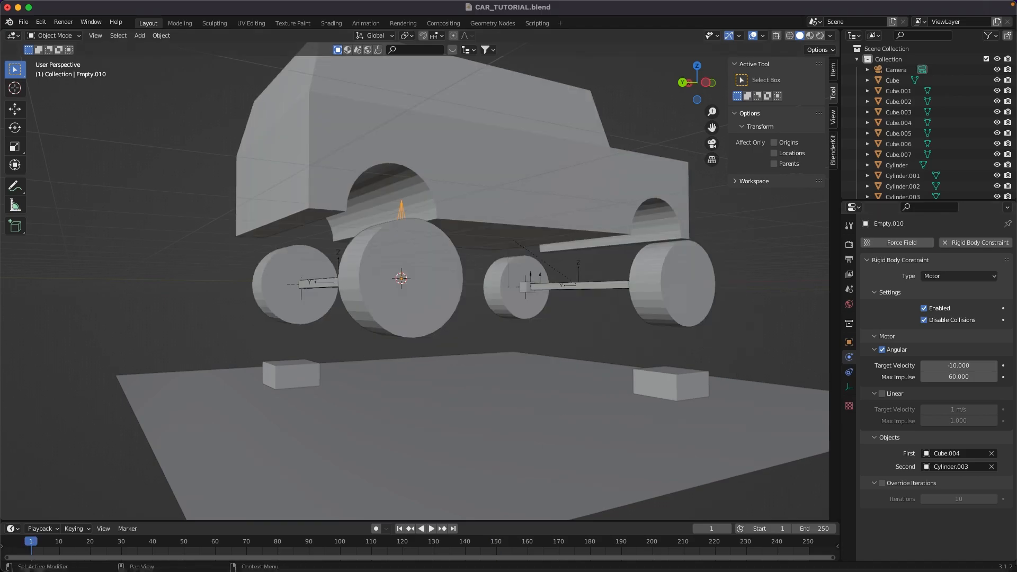
Duplicate the rear wheel's motor empty and snap the copy to the centre of front wheel Cylinder.001.
middle_drag(391, 424, 422, 435)
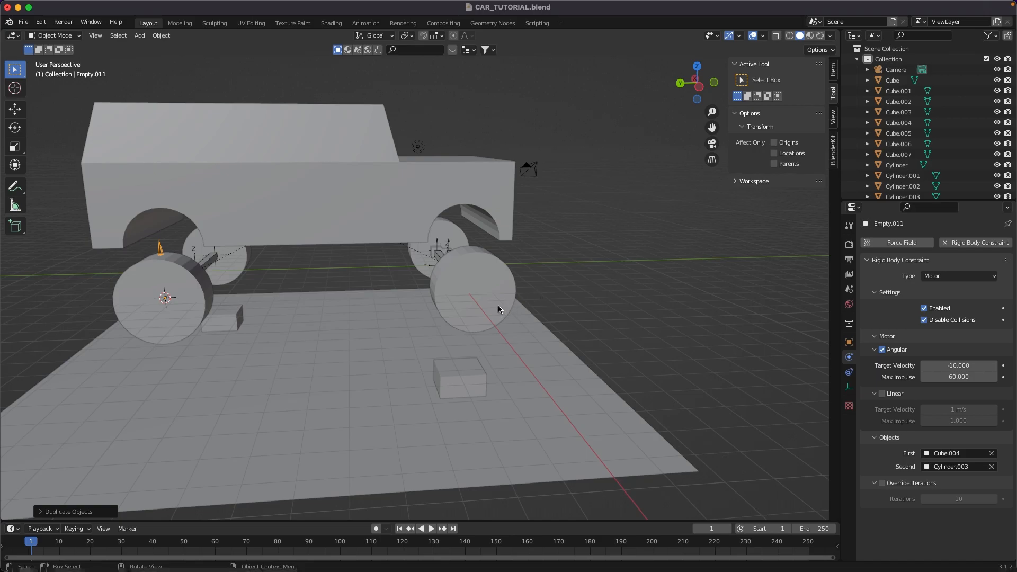
click(474, 280)
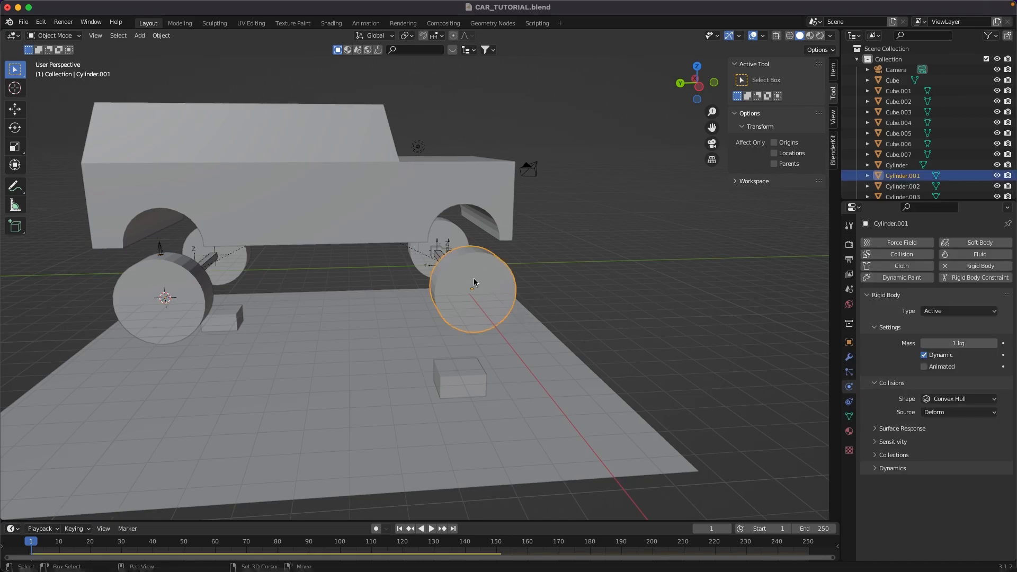
click(163, 248)
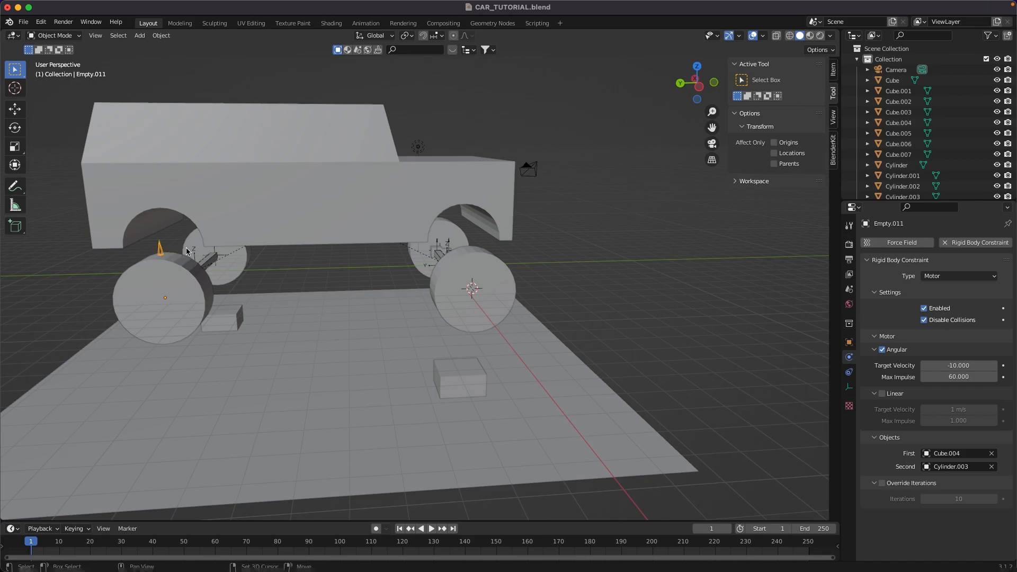
key(shift+s)
key(8)
Set the duplicated motor constraint's first object to Cube.001 and second to Cylinder.001, and save the file.
scroll(504, 287, up, 4)
middle_drag(625, 371, 477, 386)
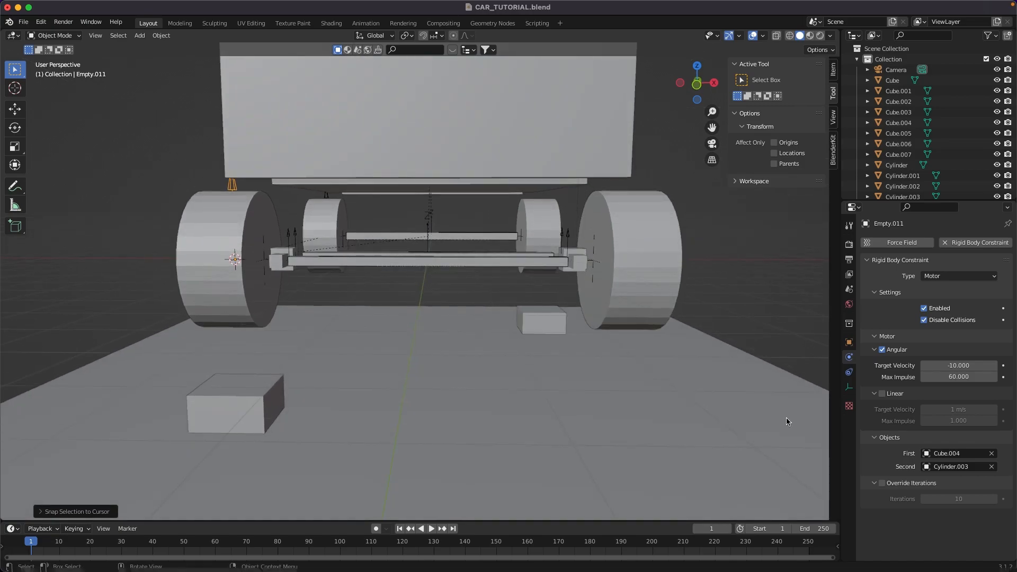
click(992, 454)
click(991, 453)
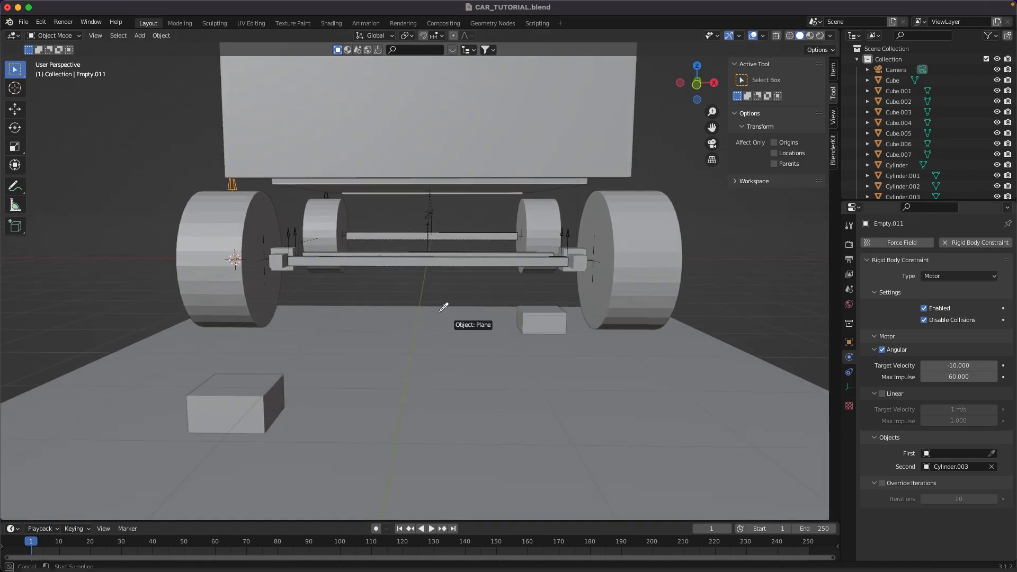
click(279, 261)
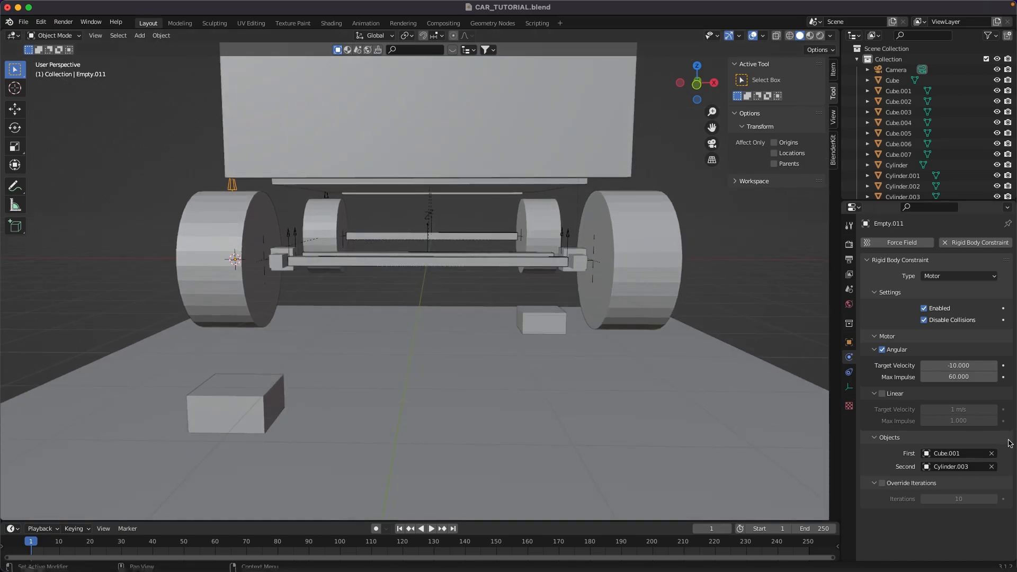
click(992, 467)
click(992, 467)
click(214, 249)
middle_drag(214, 249, 294, 269)
key(ctrl+s)
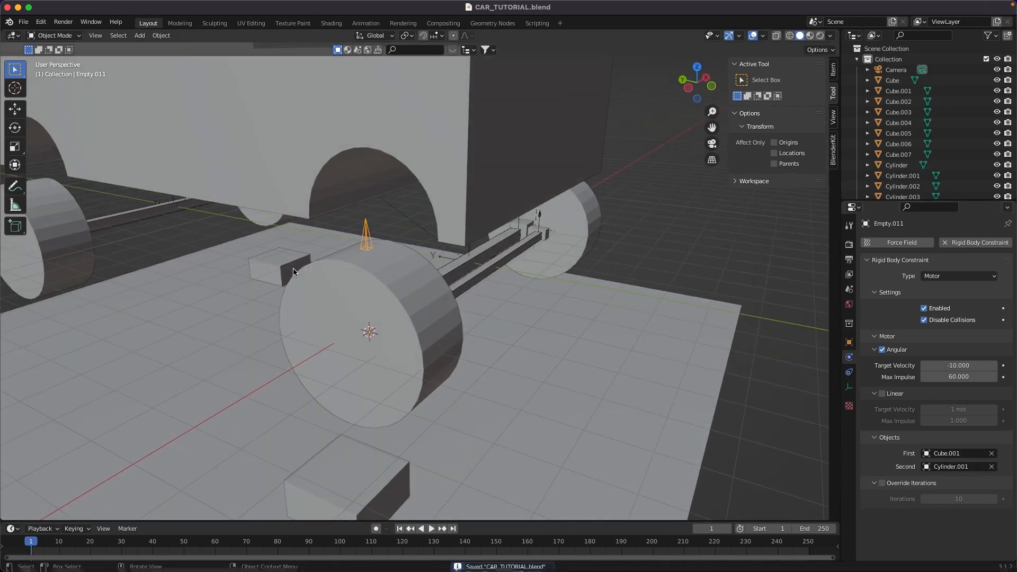
Play the simulation to test the front and rear motors together, and return to the first frame.
key(space)
scroll(296, 313, down, 3)
scroll(300, 338, down, 3)
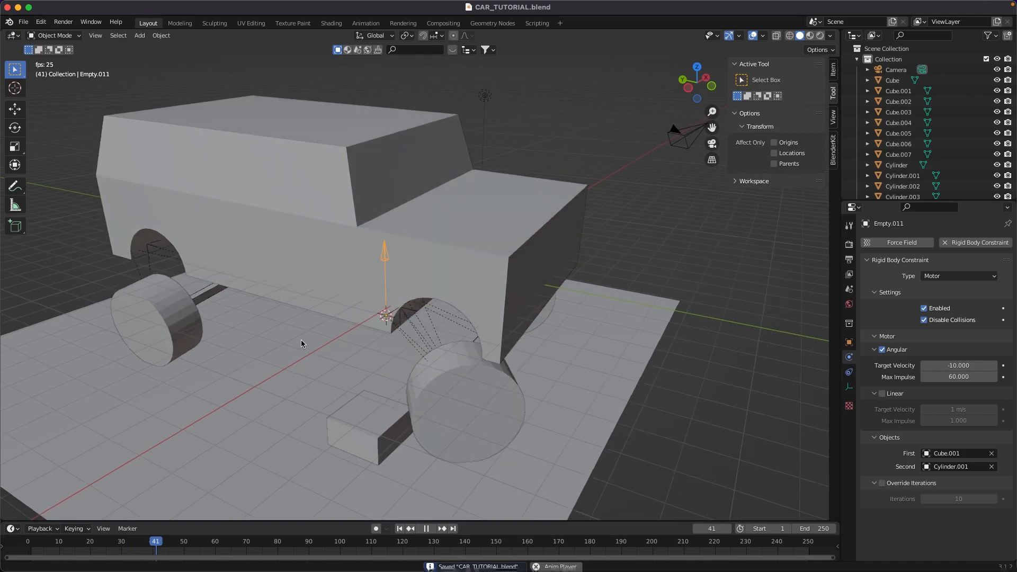
key(space)
key(shift+Left)
Duplicate the front motor empty to the opposite front wheel at X 4.9599 m and link it to Cube.002 and Cylinder.
middle_drag(301, 339, 260, 346)
key(shift+d)
key(Escape)
click(833, 69)
click(773, 92)
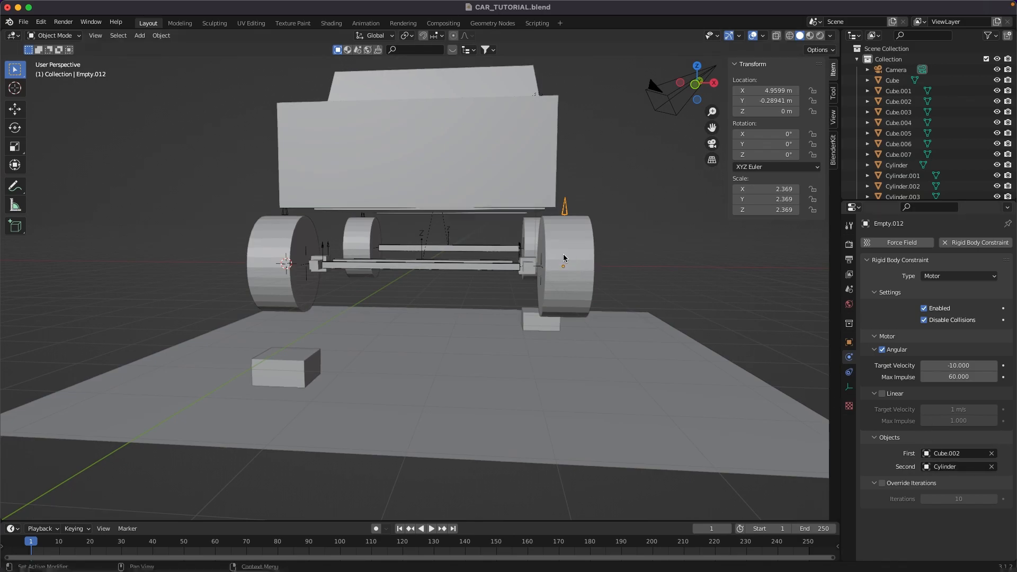
Duplicate the rear motor empty to X 4.9599 m, link it to Cube.004 and Cylinder.002, save, and play the simulation.
middle_drag(508, 262, 577, 261)
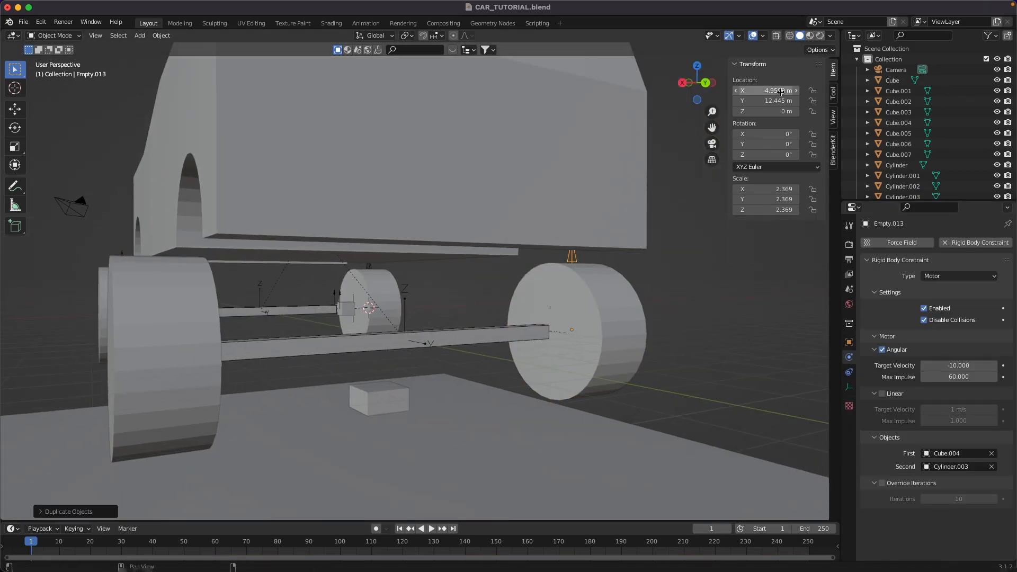
click(992, 453)
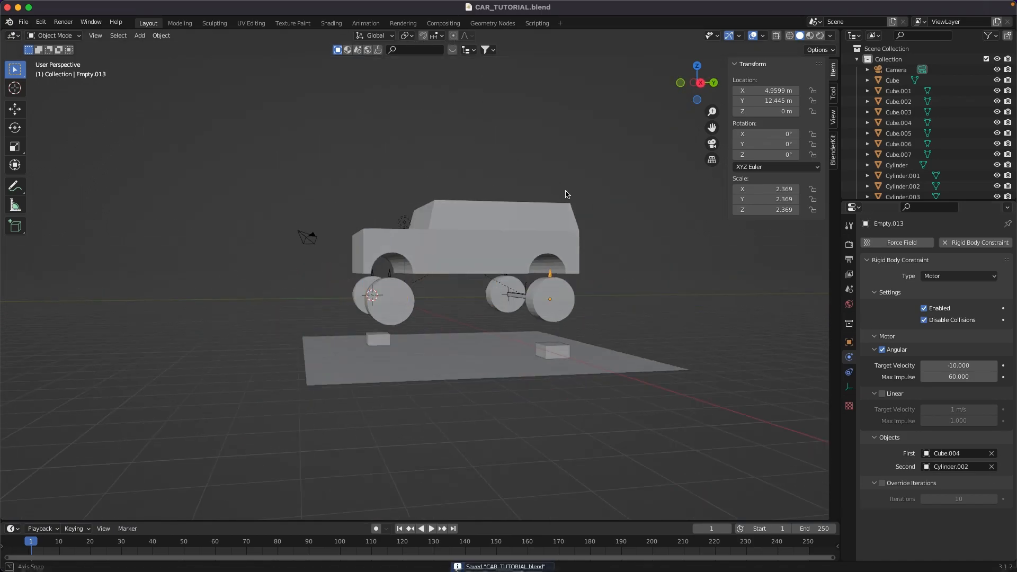
key(space)
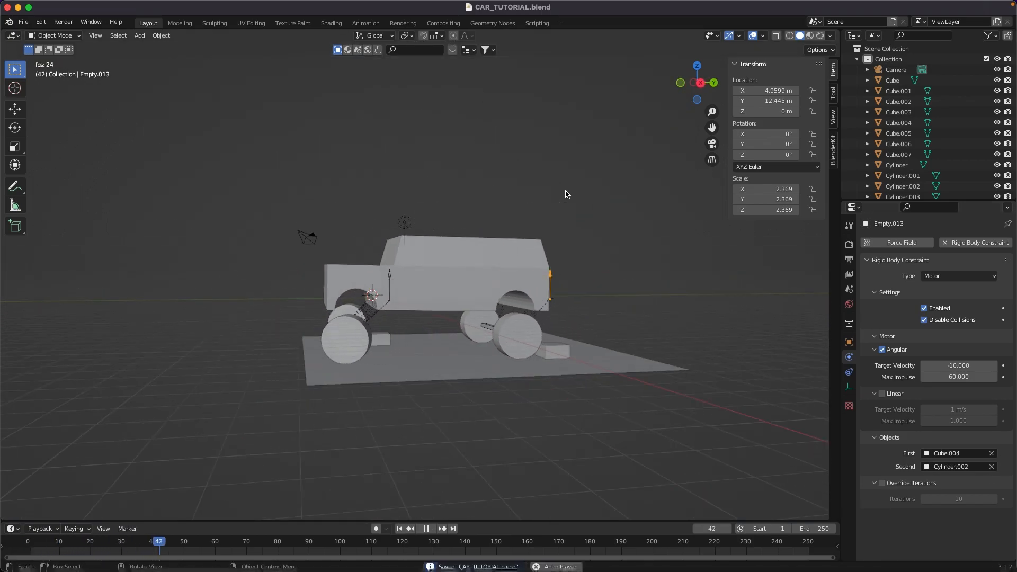
key(Escape)
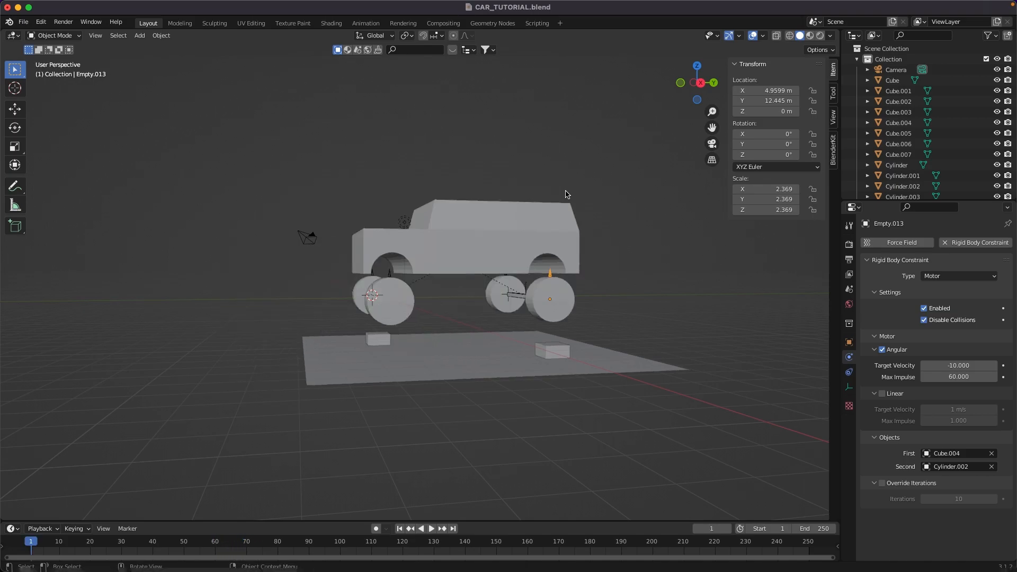
Add a driver to the target velocity of the newly added rear wheel motor constraint.
ctrl+middle_drag(450, 344, 517, 288)
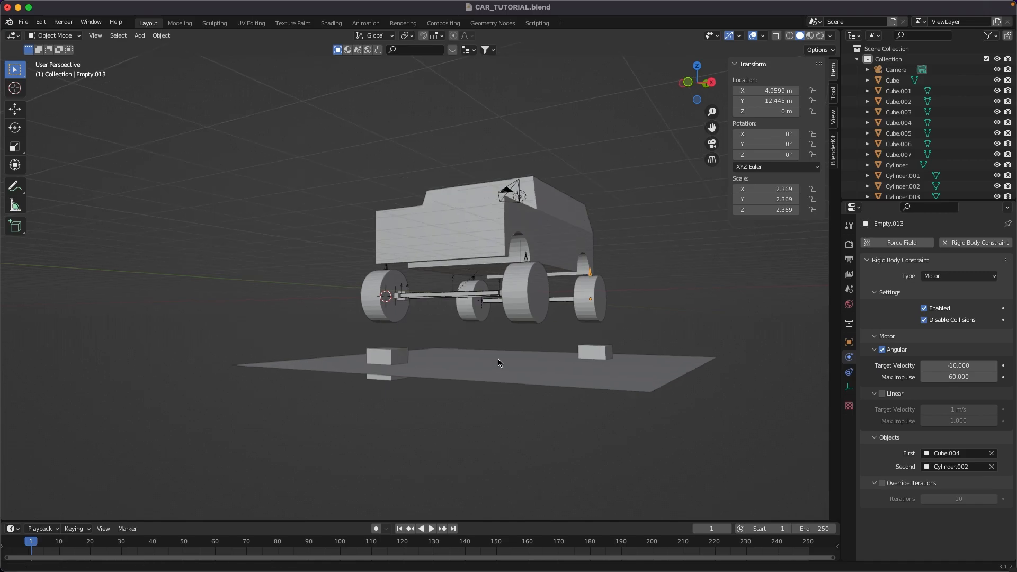
ctrl+middle_drag(500, 366, 513, 338)
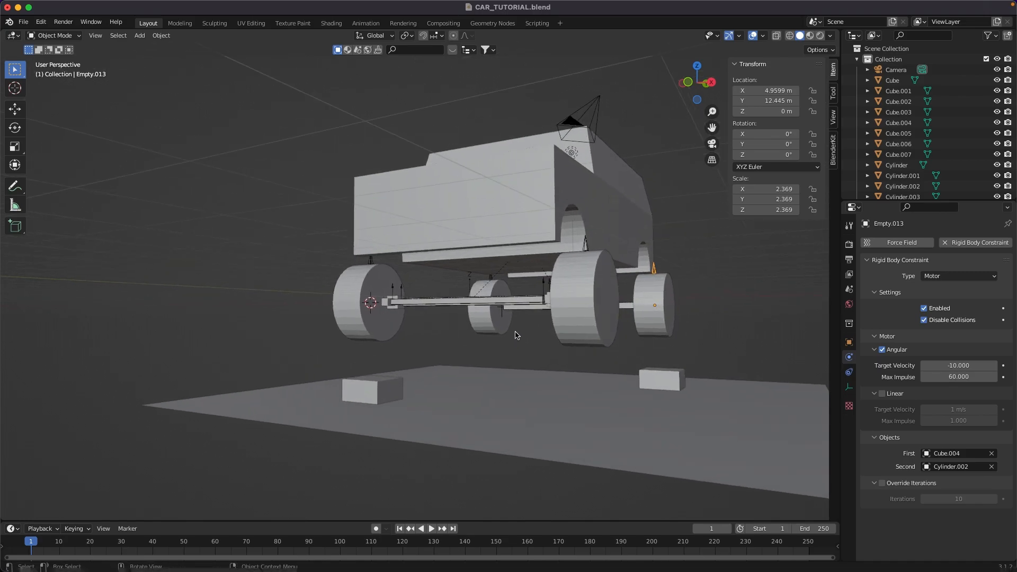
mouse_move(517, 335)
middle_down()
mouse_move(531, 354)
mouse_move(513, 343)
middle_up()
right_click(965, 366)
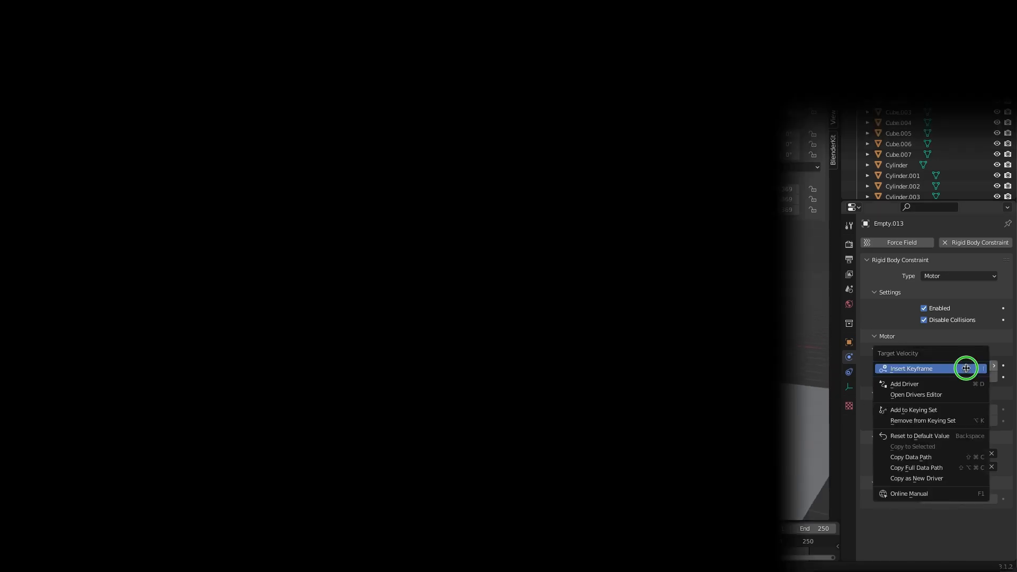
click(956, 384)
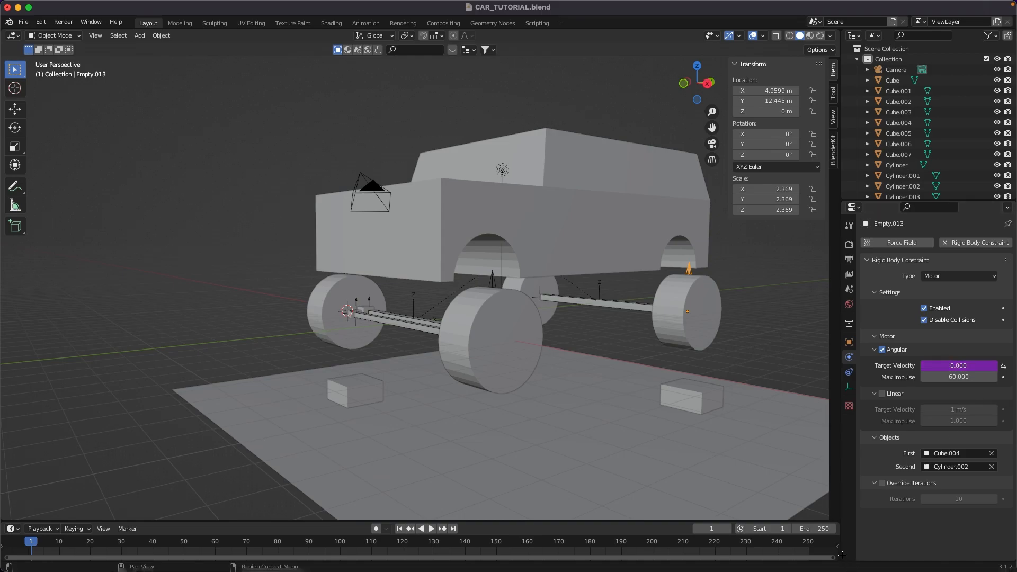
Split the Properties editor into two stacked areas, widen them, and turn the lower one into a second 3D Viewport.
drag(842, 558, 848, 384)
click(852, 392)
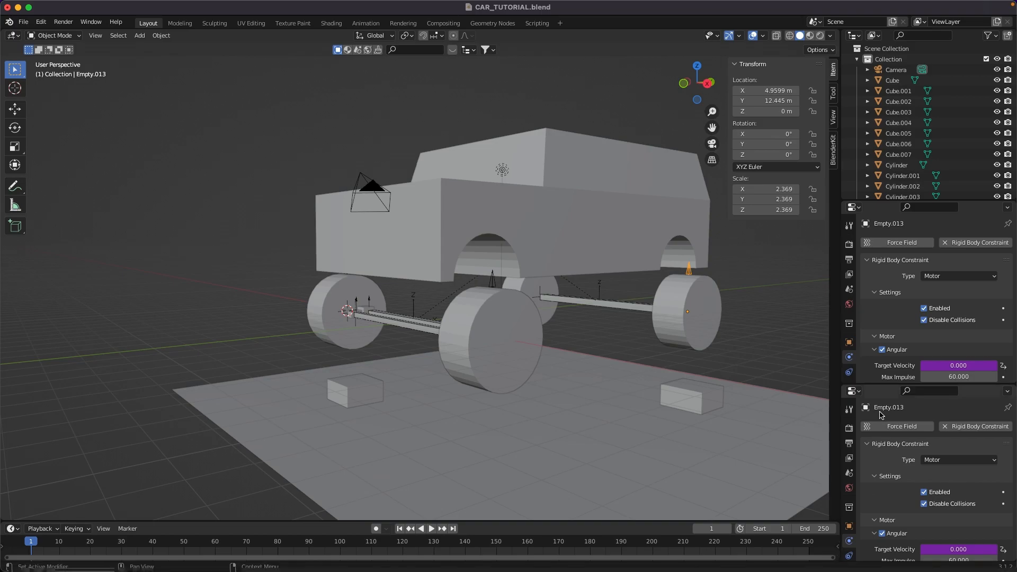
drag(840, 406, 803, 407)
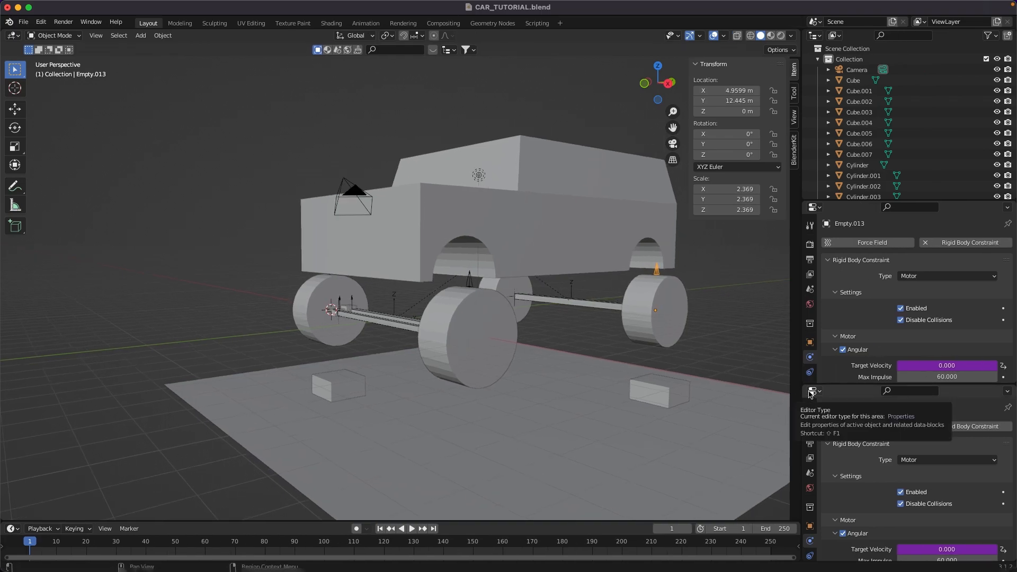
click(811, 392)
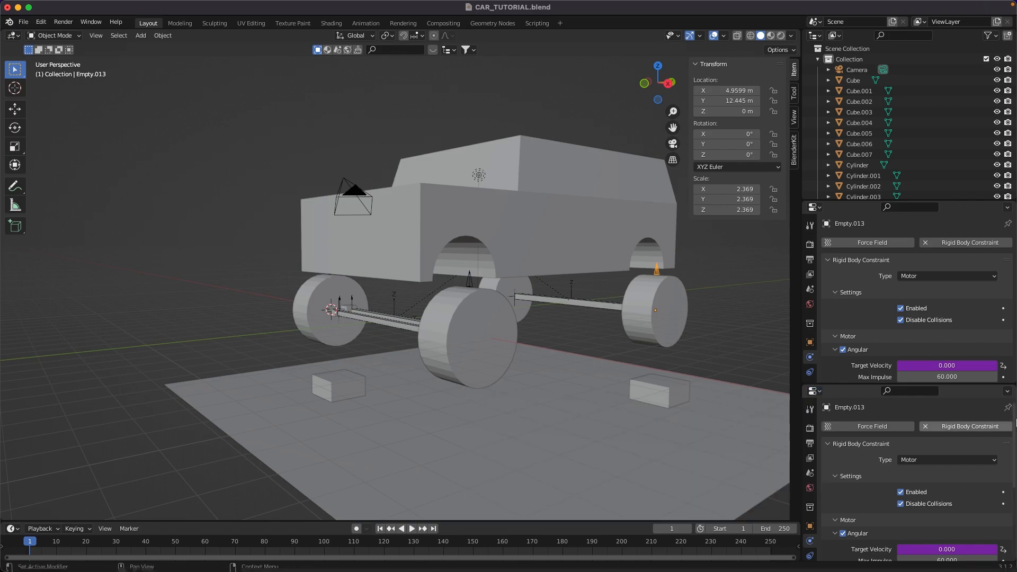
click(504, 421)
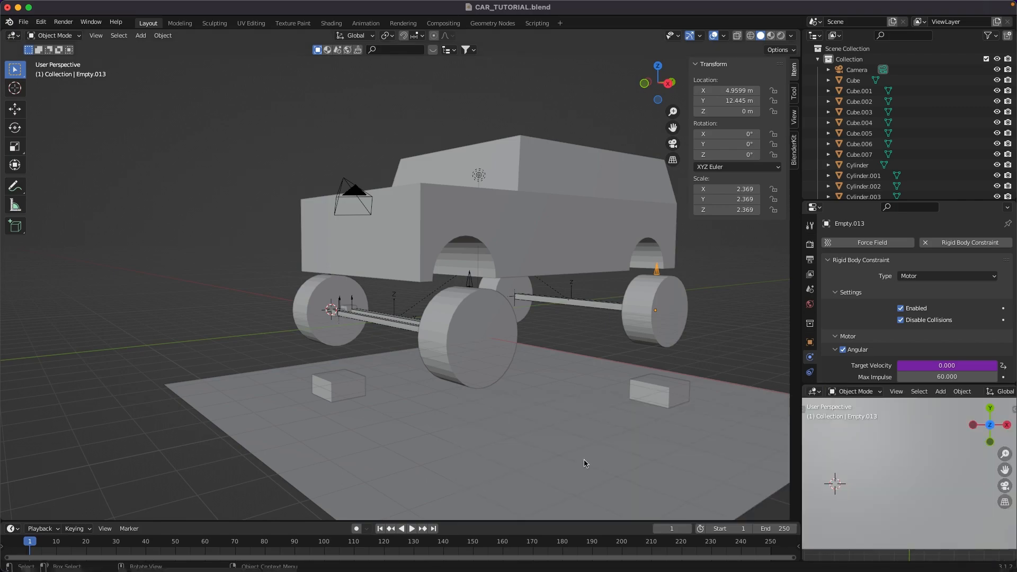
scroll(877, 450, down, 8)
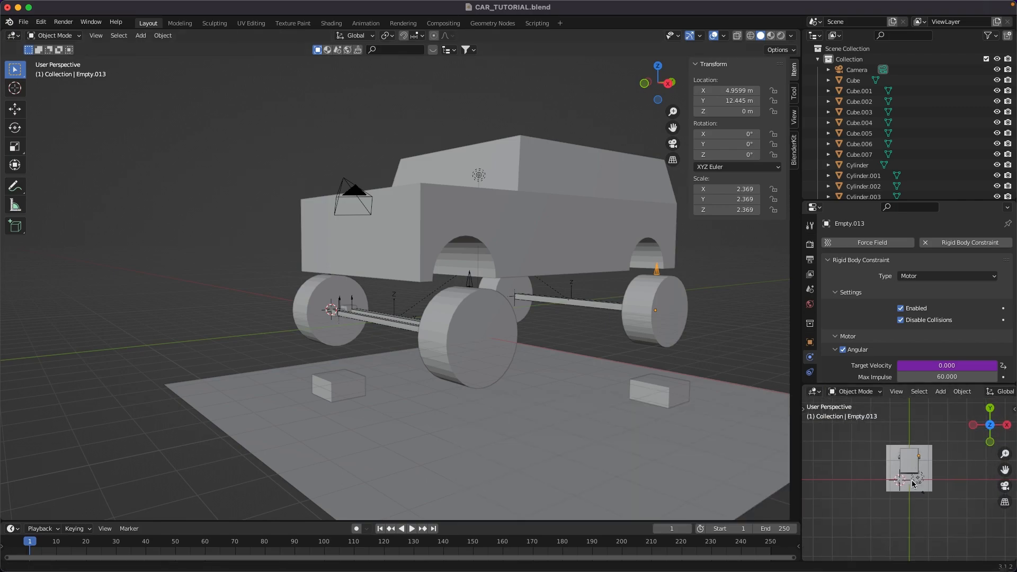
shift+middle_drag(824, 492, 884, 486)
scroll(874, 507, down, 4)
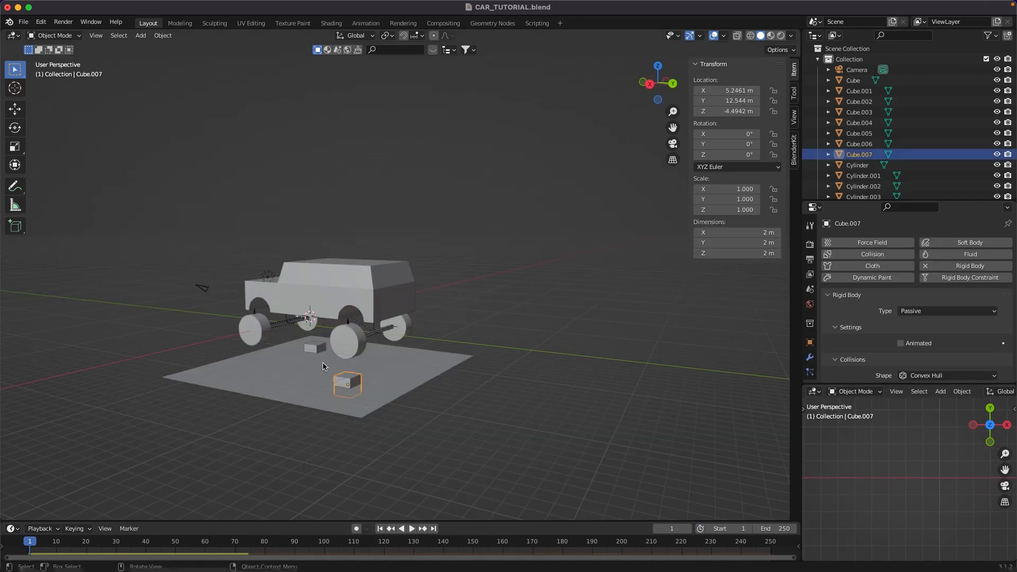
Duplicate Cube.007 and move the copy far from the car, to about Y -5.75 m and X -318.45 m.
middle_drag(322, 363, 490, 408)
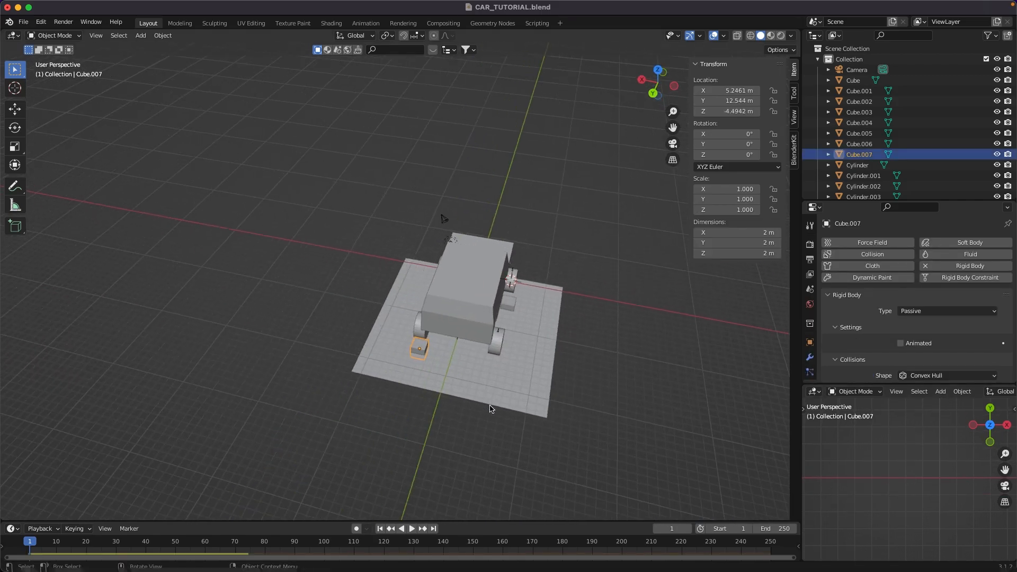
key(shift+d)
key(x)
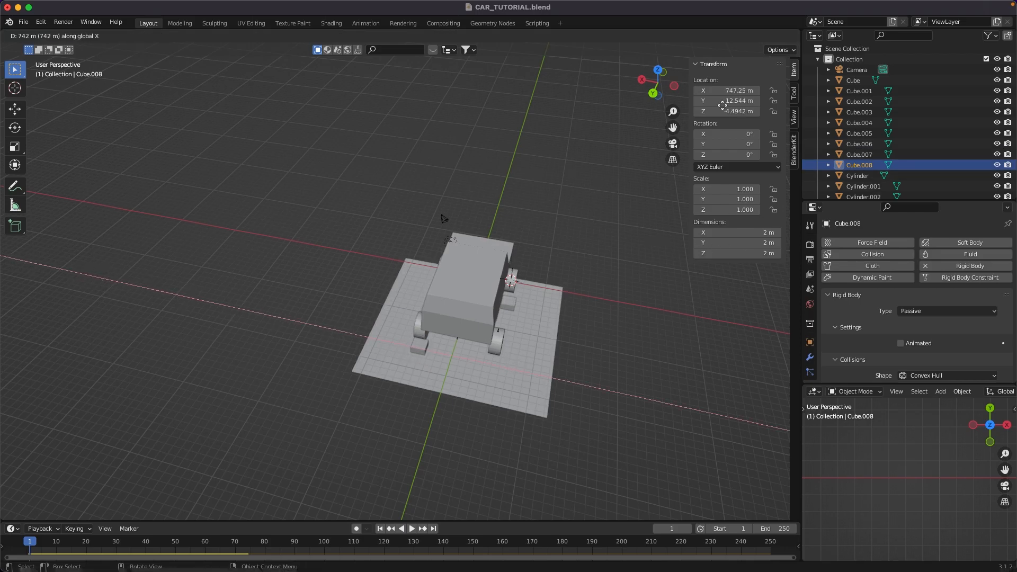
right_click(477, 468)
key(g)
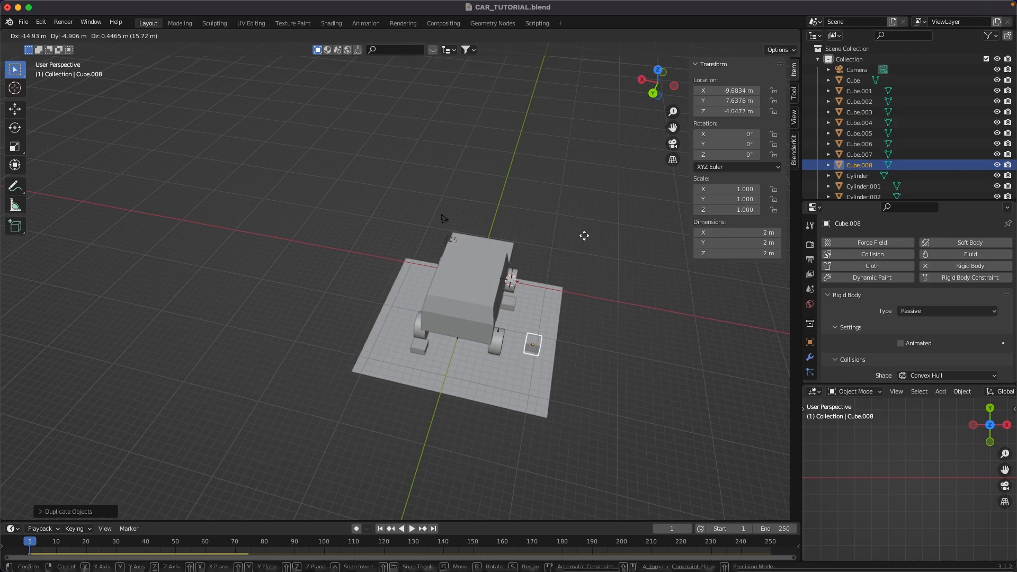
key(y)
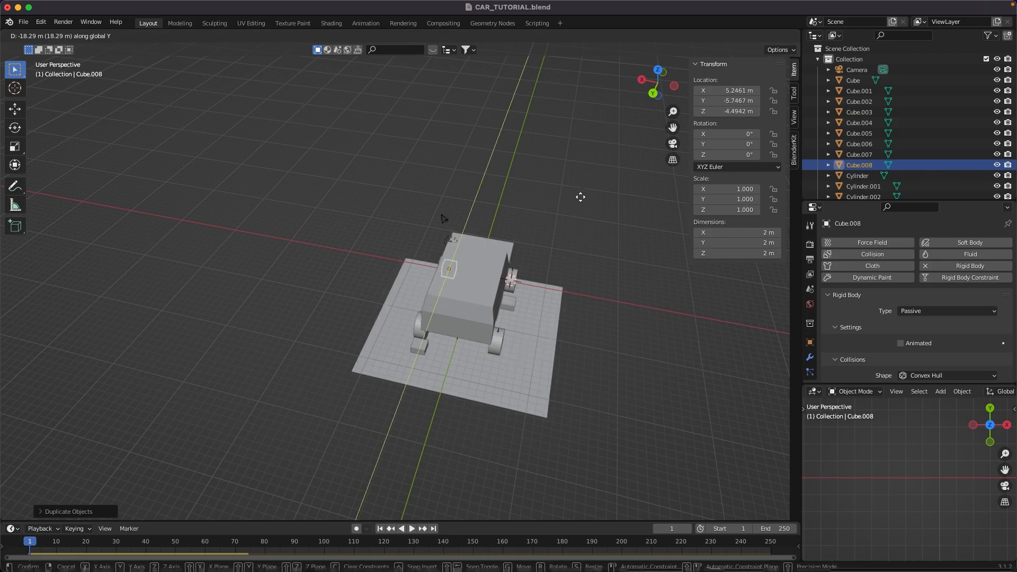
key(x)
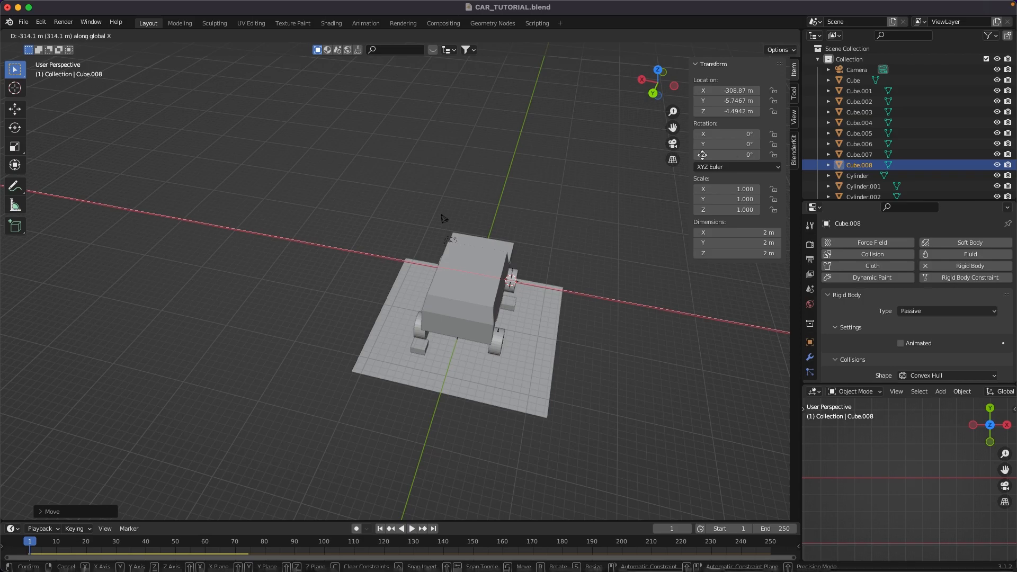
click(28, 288)
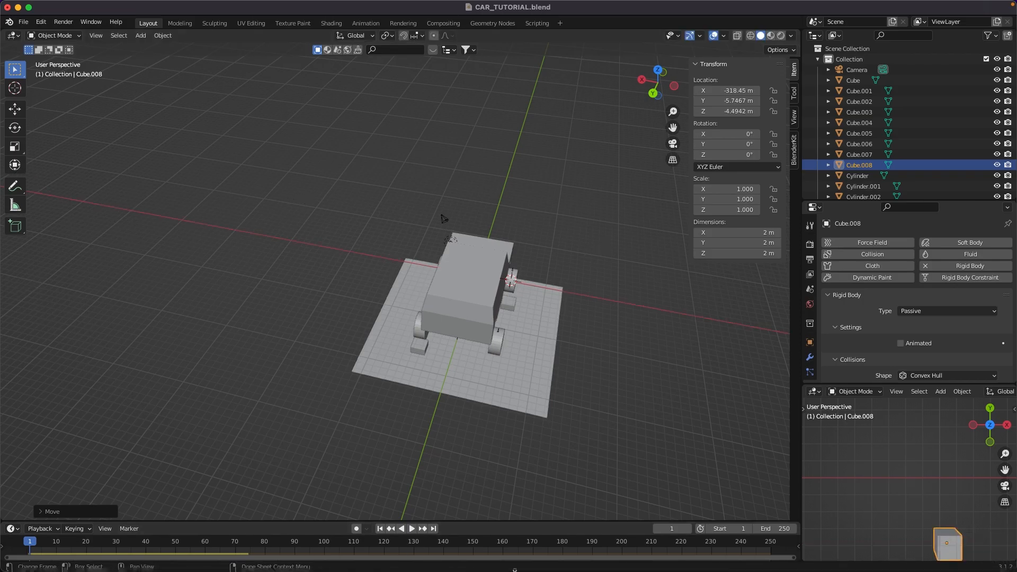
Move the duplicated cube along Y to about 0.05 m and scale it down to about 0.508 in top view.
key(g)
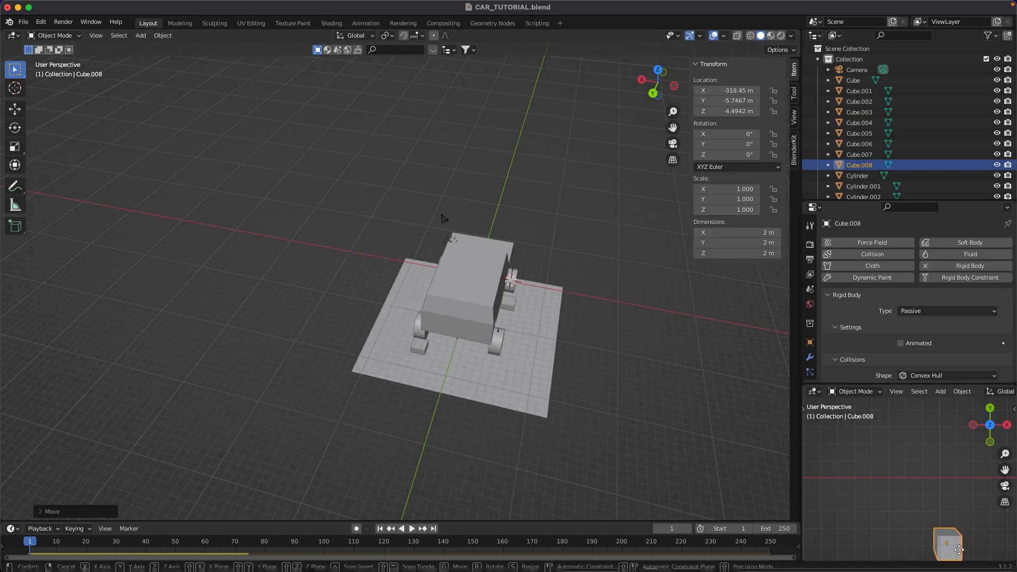
key(y)
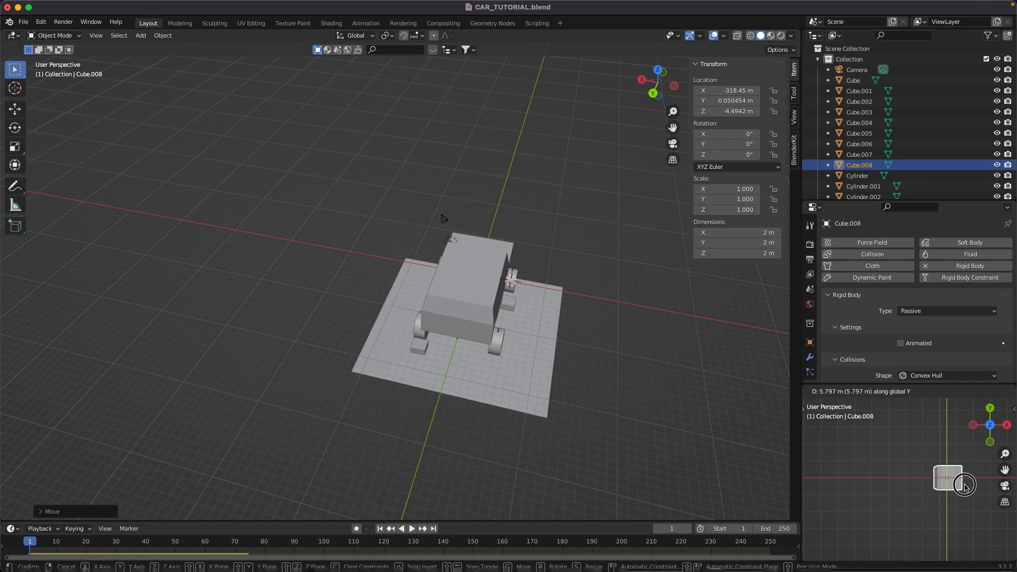
click(964, 486)
click(990, 426)
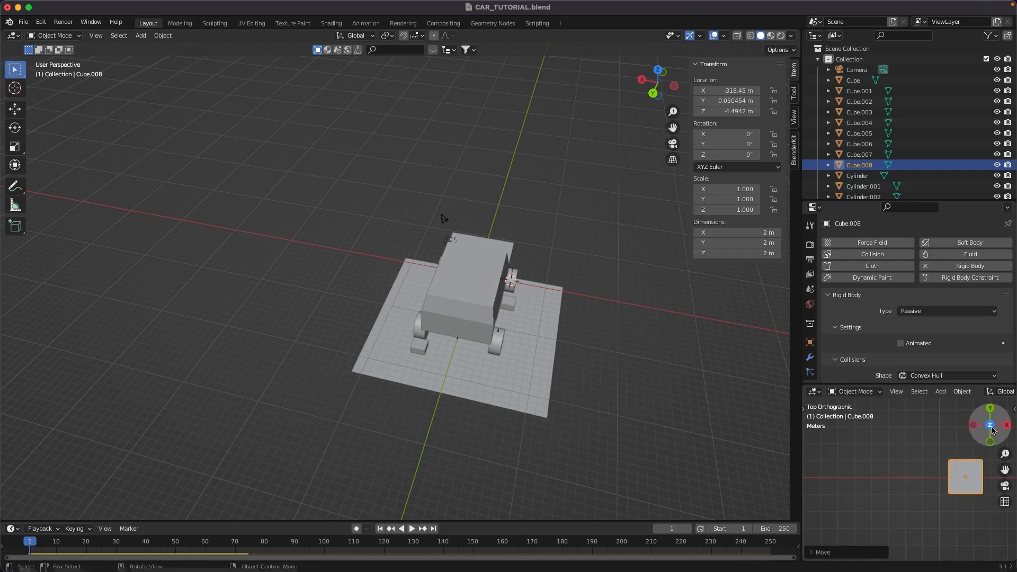
key(s)
click(895, 497)
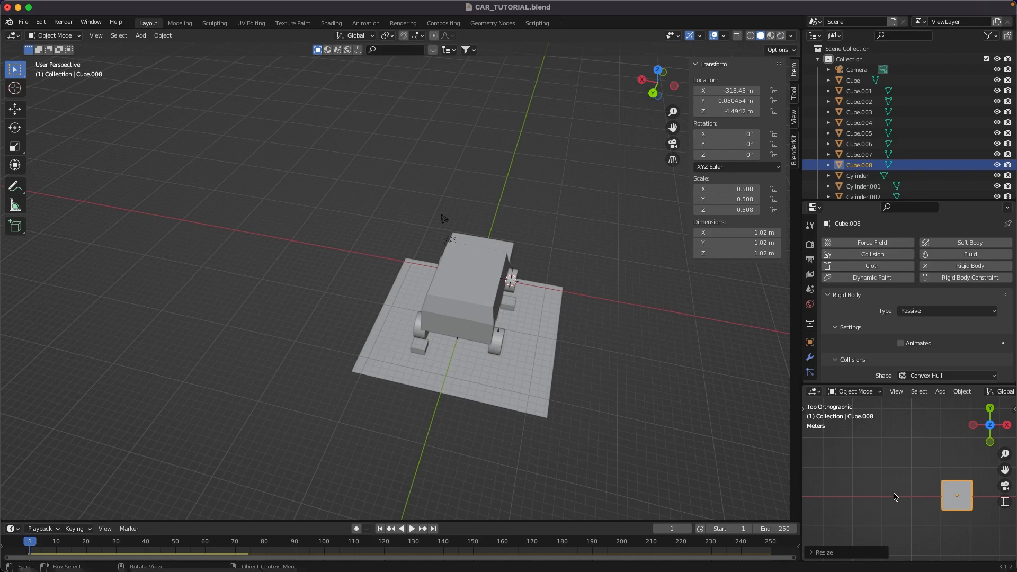
Set the duplicated cube's Y location to 0 m and enlarge the lower 3D Viewport.
key(n)
double_click(942, 444)
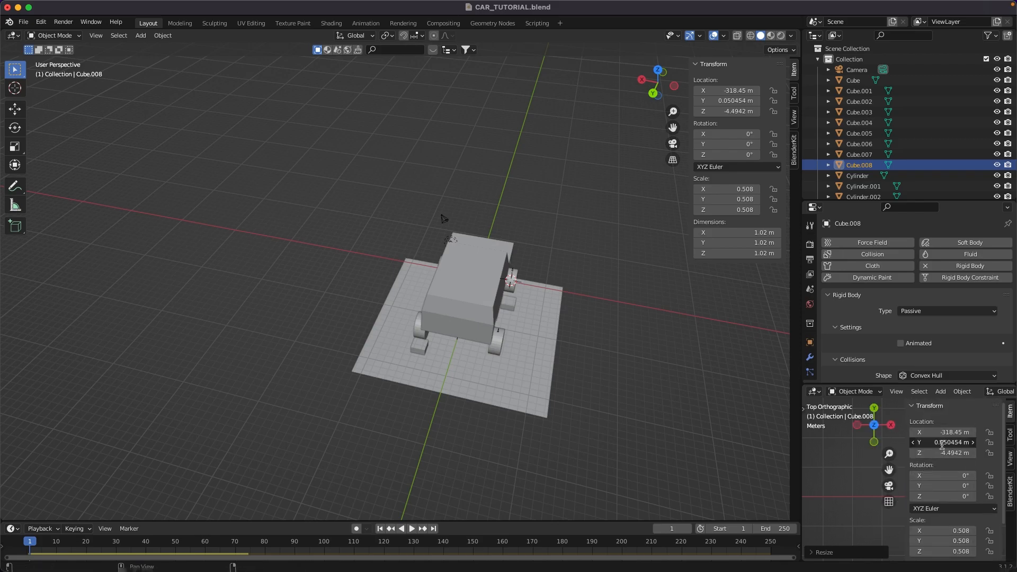
text(0)
key(Return)
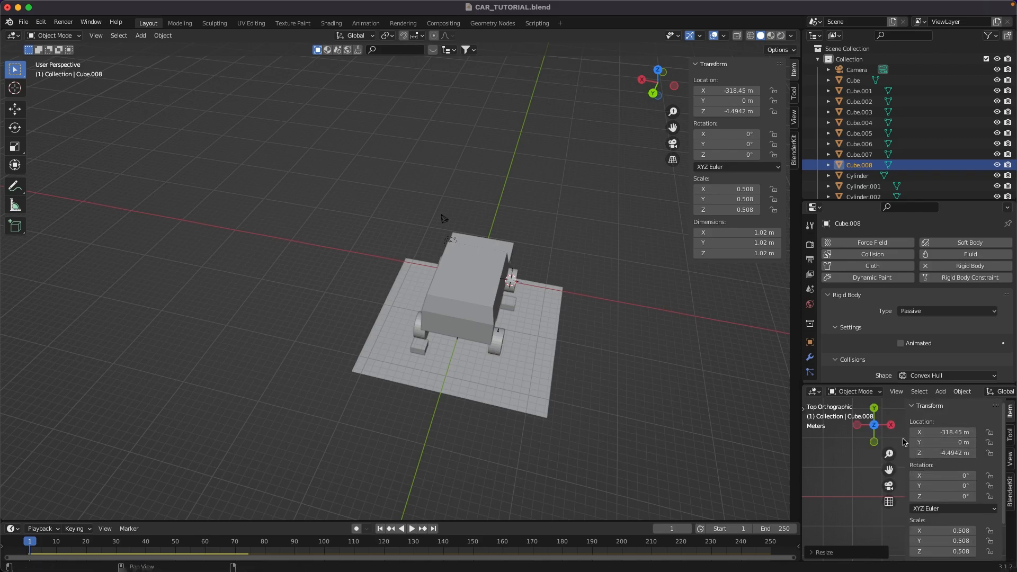
key(n)
drag(817, 385, 835, 362)
middle_drag(464, 361, 477, 387)
scroll(460, 322, up, 3)
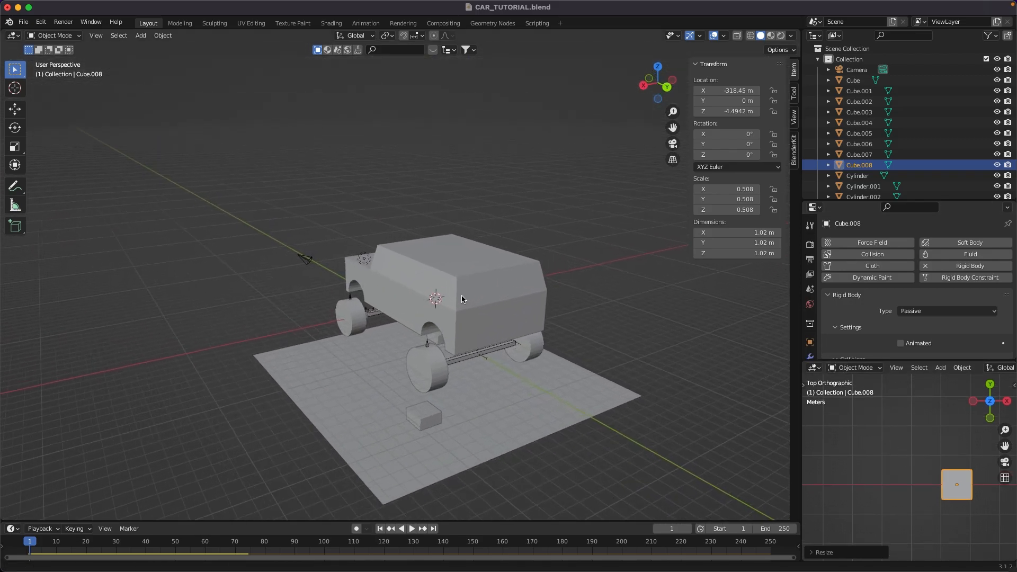
click(428, 345)
scroll(835, 331, down, 4)
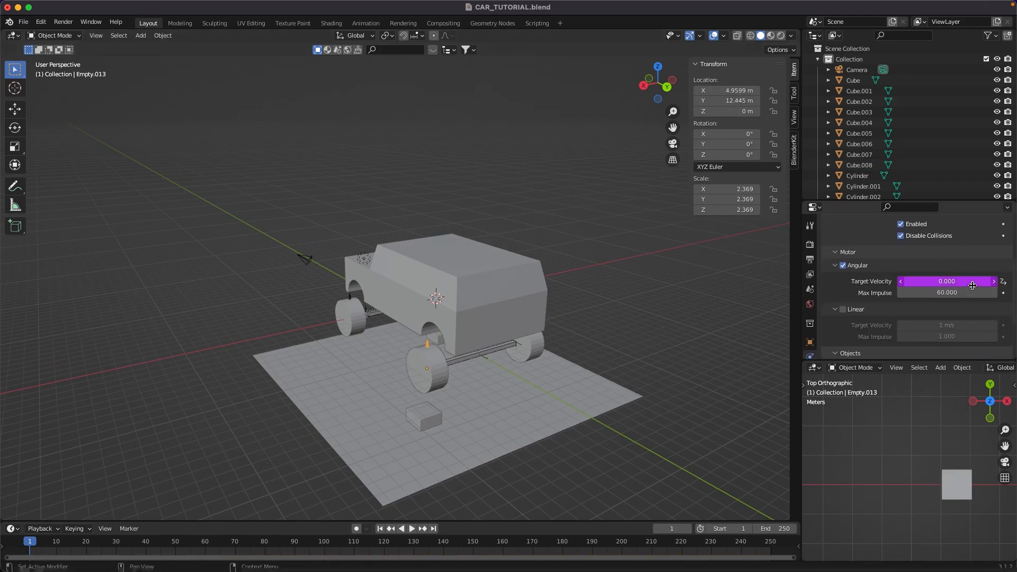
right_click(969, 284)
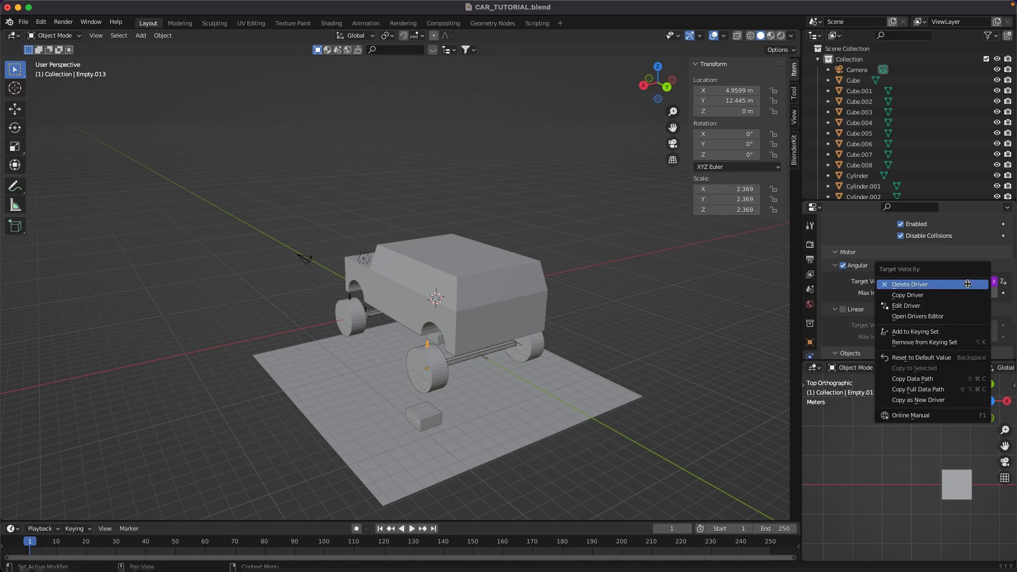
click(943, 307)
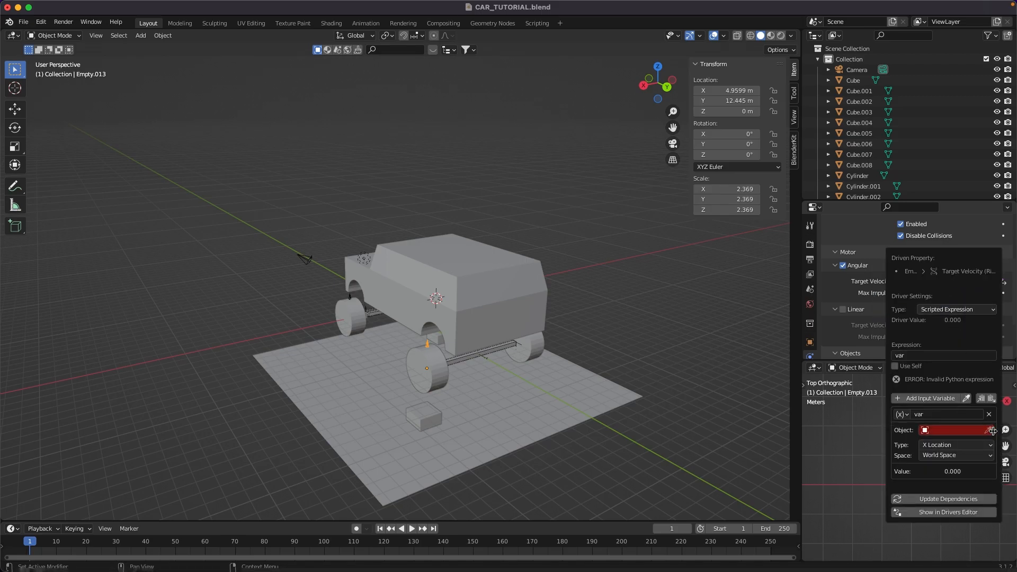
right_click(943, 284)
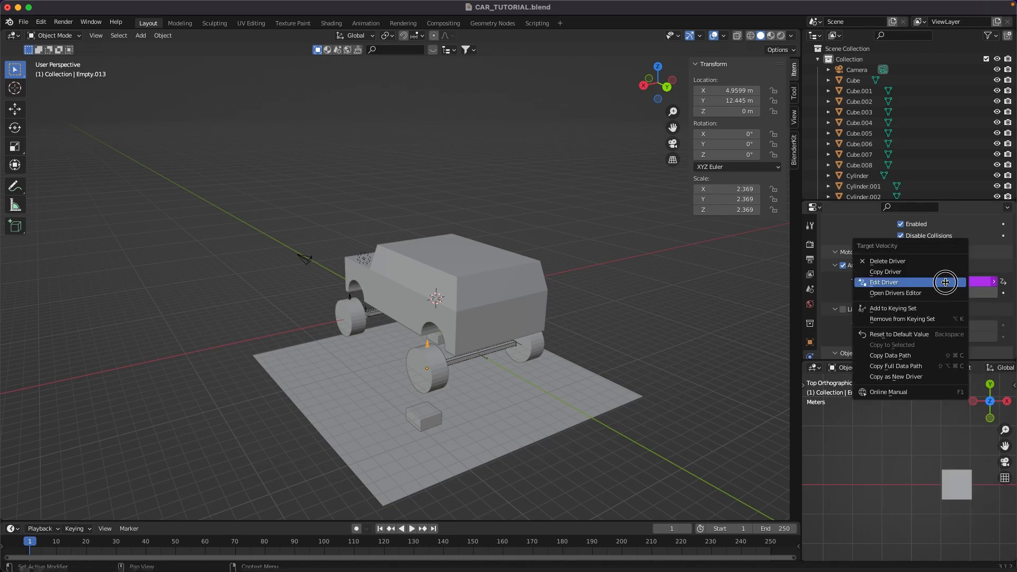
click(945, 281)
Rename the duplicated cube as STEERING CONTRTOLLER.
click(957, 497)
right_click(954, 477)
click(953, 477)
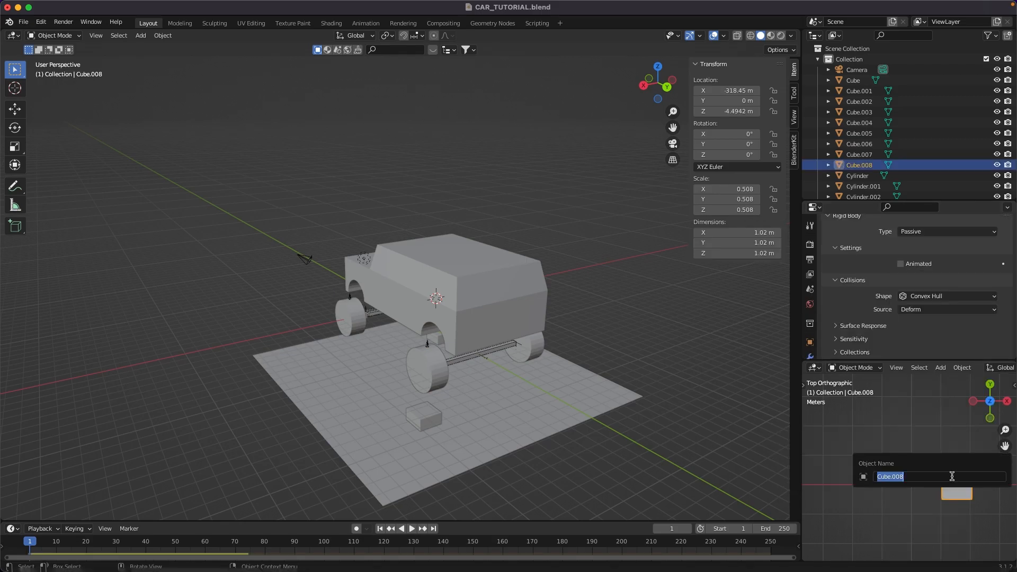
text(Sy)
key(BackSpace)
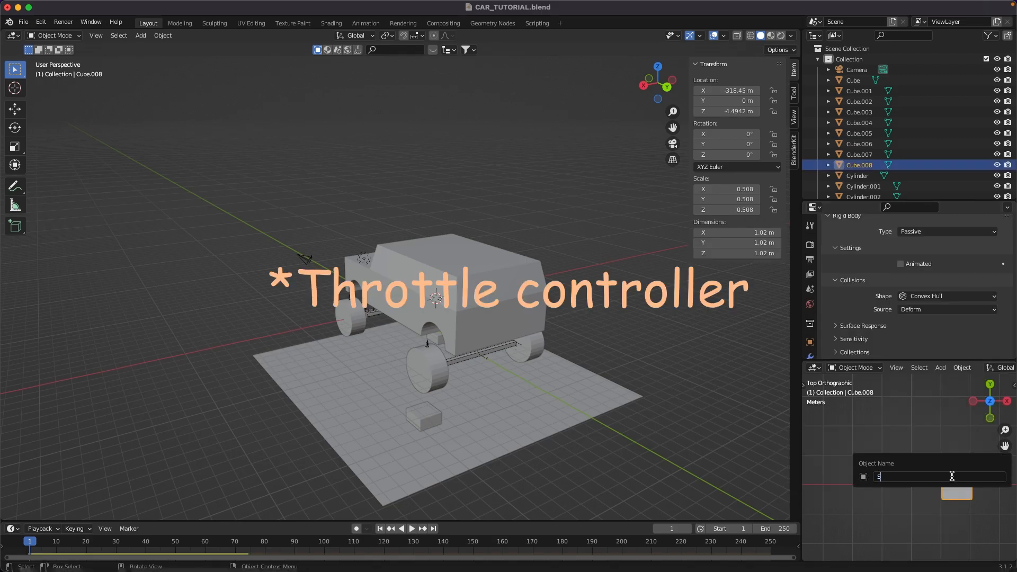
text(TE)
key(Return)
Edit the target velocity driver of the near rear wheel's motor empty, using STEERING CONTRTOLLER as the variable's object in Local Space.
click(412, 365)
click(429, 344)
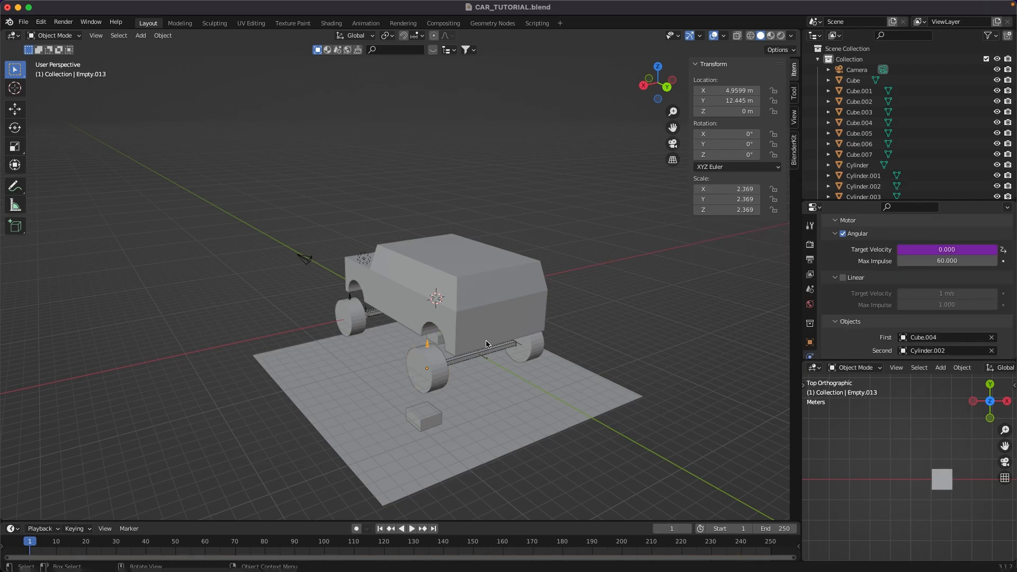
right_click(933, 249)
click(932, 250)
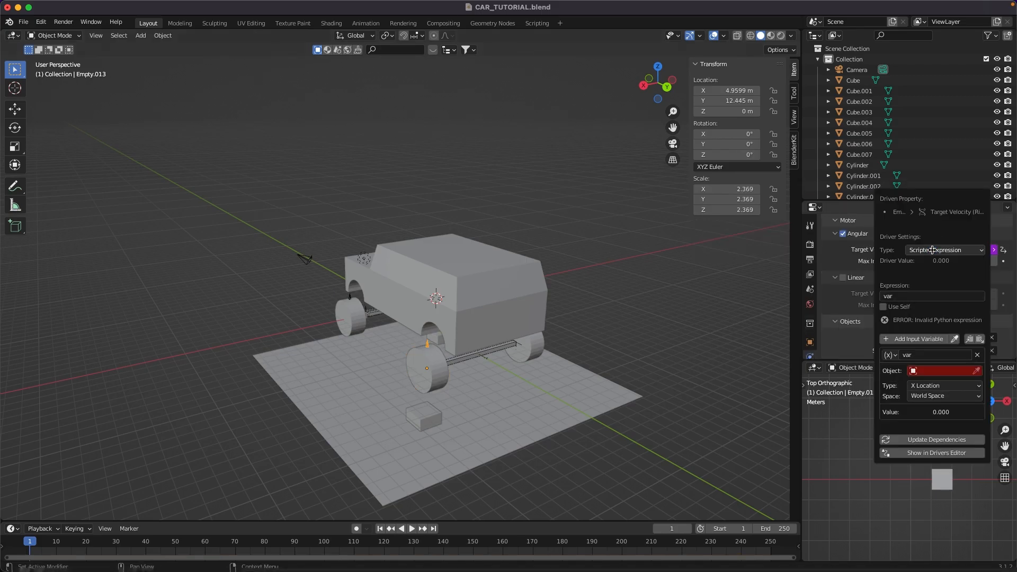
click(951, 375)
click(961, 380)
click(949, 385)
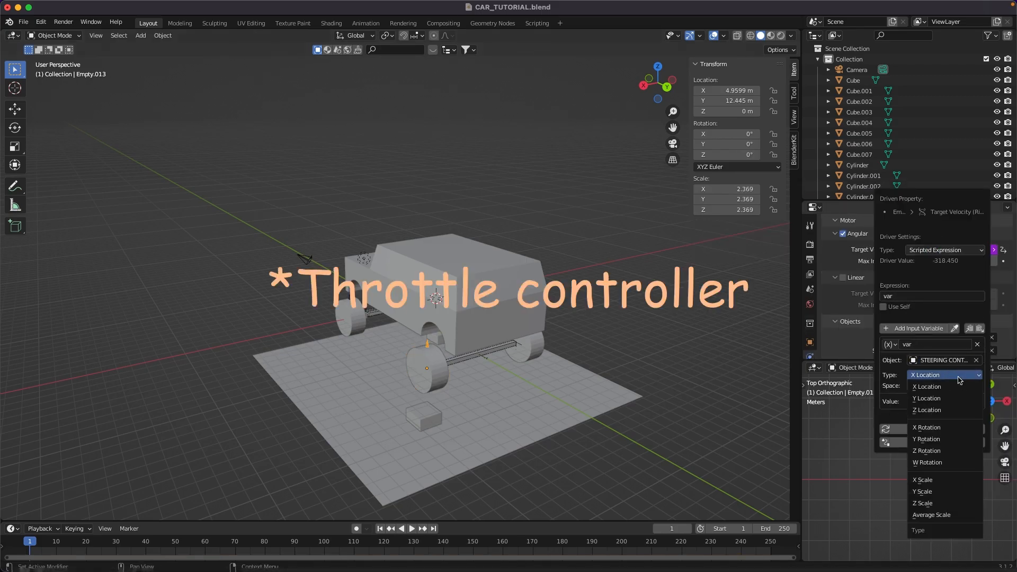
click(916, 401)
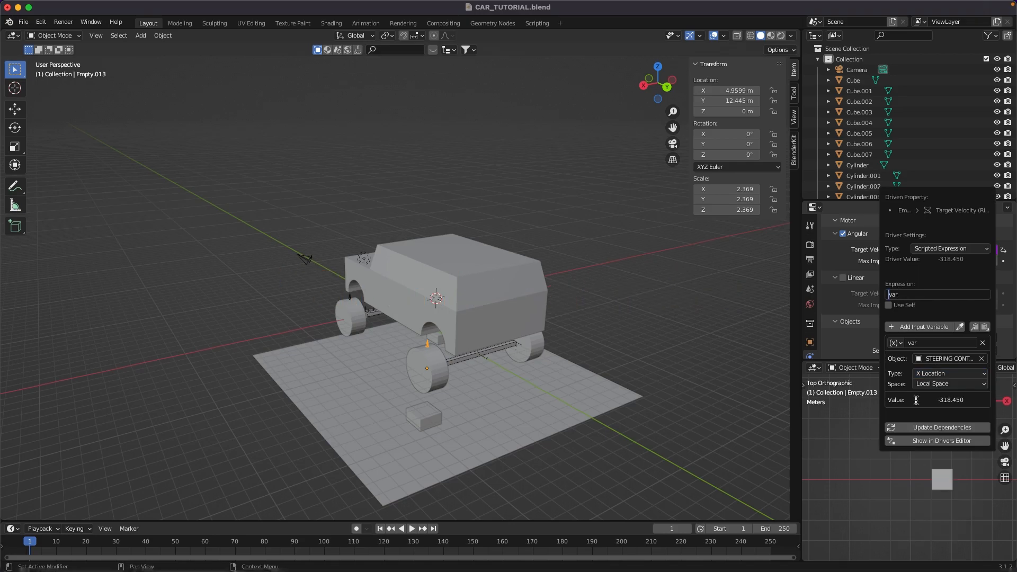
Set the driver variable's type to Y Location, keeping Local Space and the expression var.
click(943, 374)
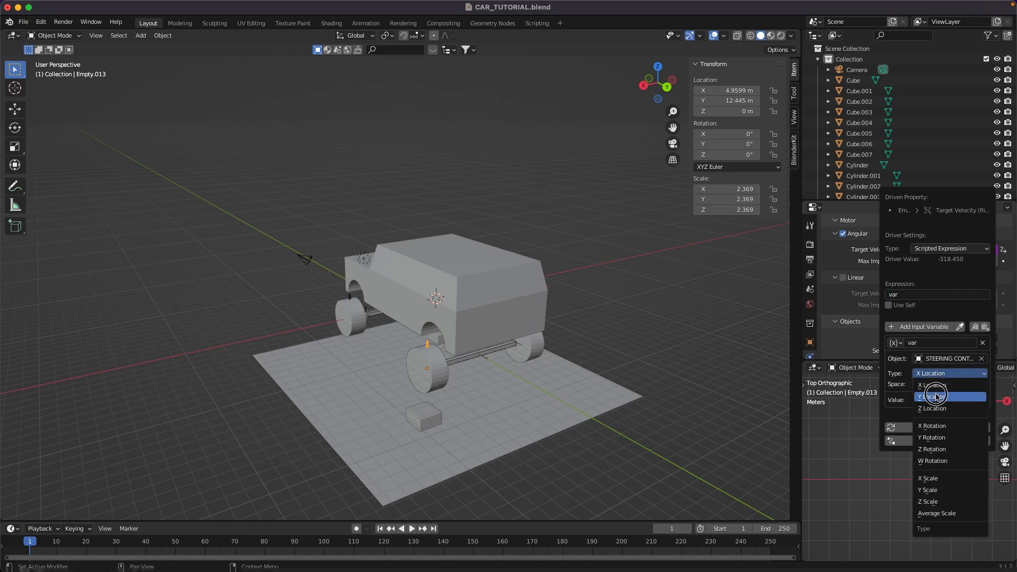
click(937, 396)
click(942, 385)
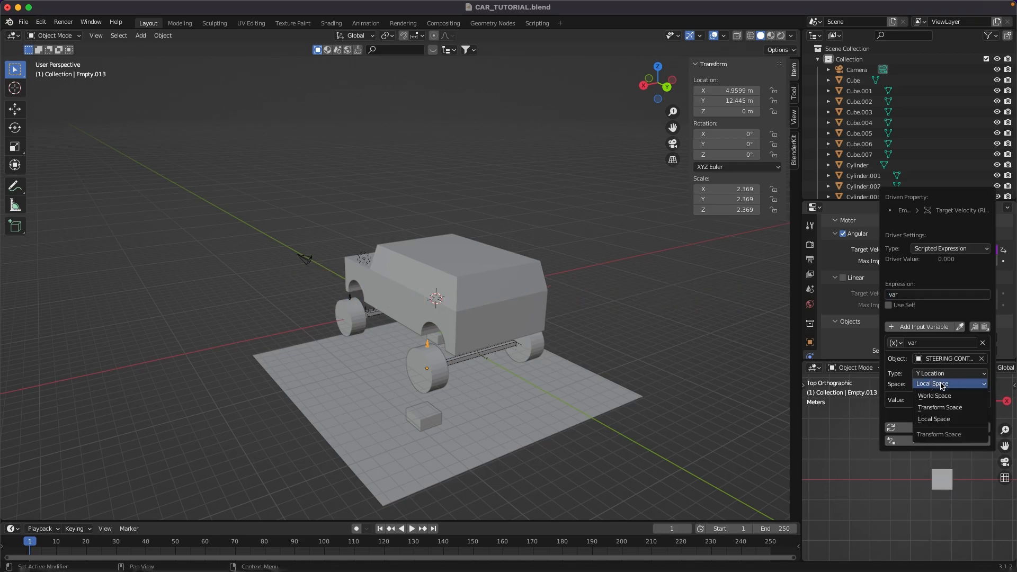
click(904, 294)
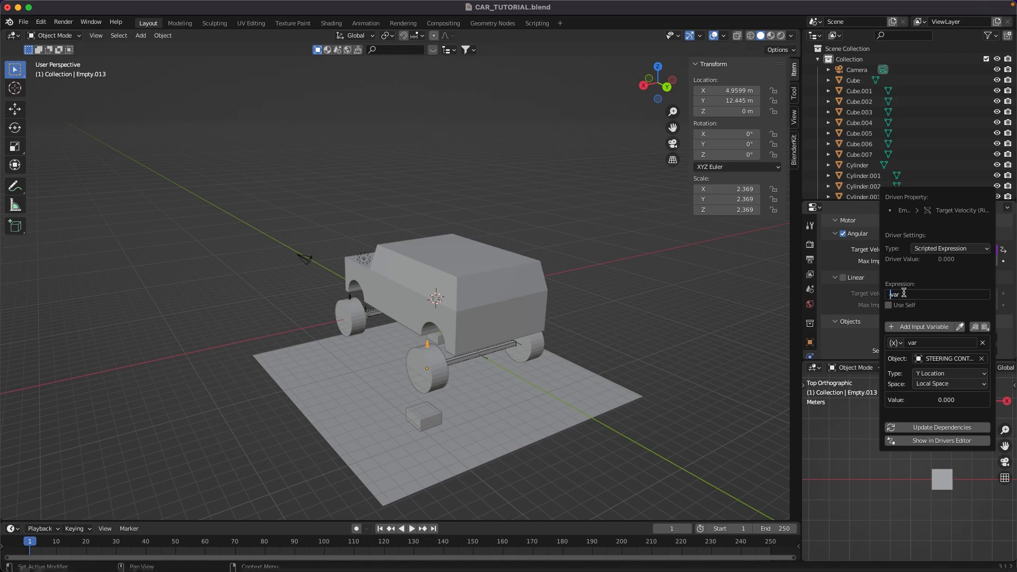
key(Return)
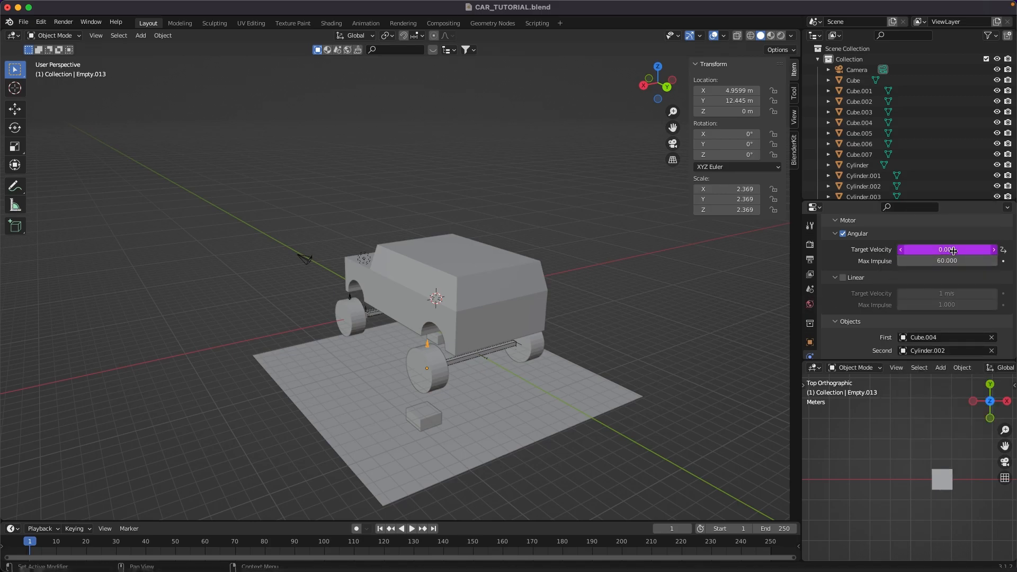
Move the controller cube to about Y 1.64 m and select the rear motor empty to check its driven target velocity.
click(938, 483)
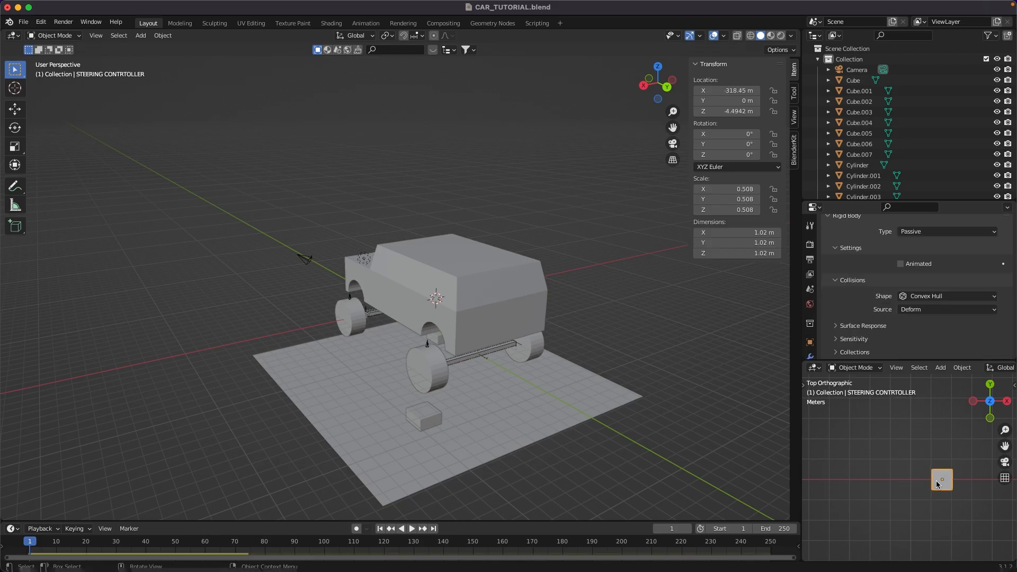
drag(938, 484, 939, 451)
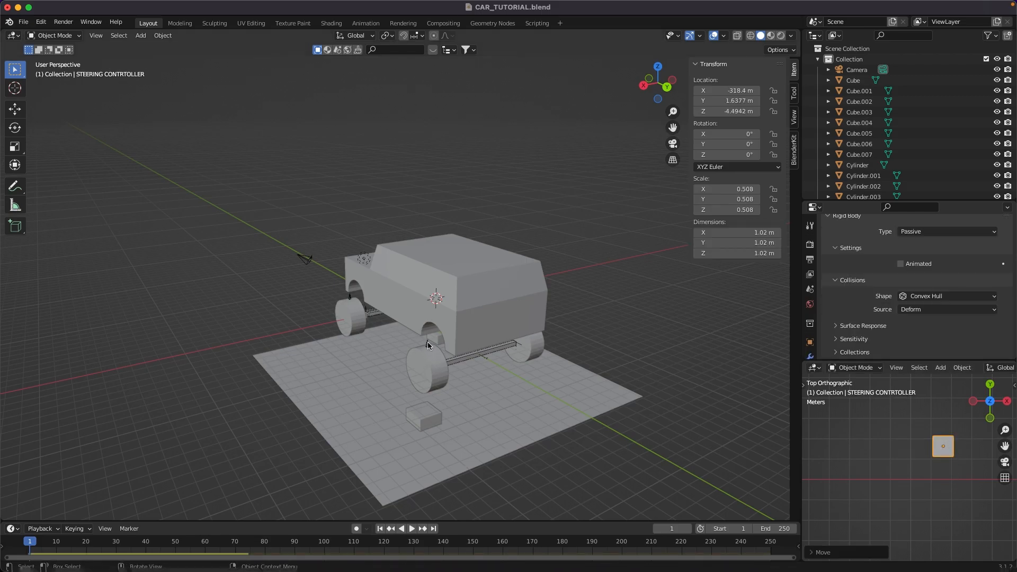
click(429, 344)
Lock the X and Z locations of the controller cube.
click(942, 453)
key(n)
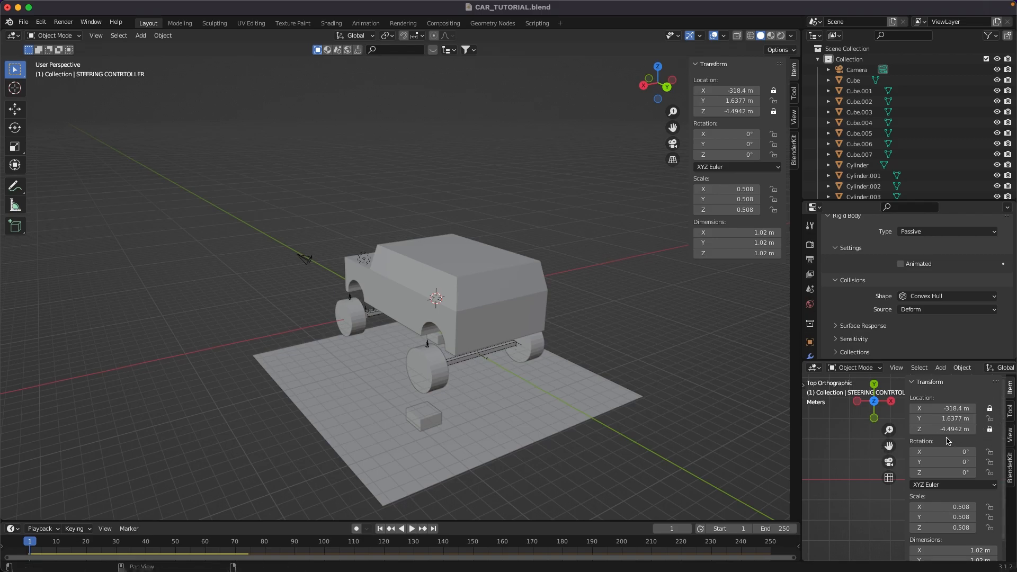
key(n)
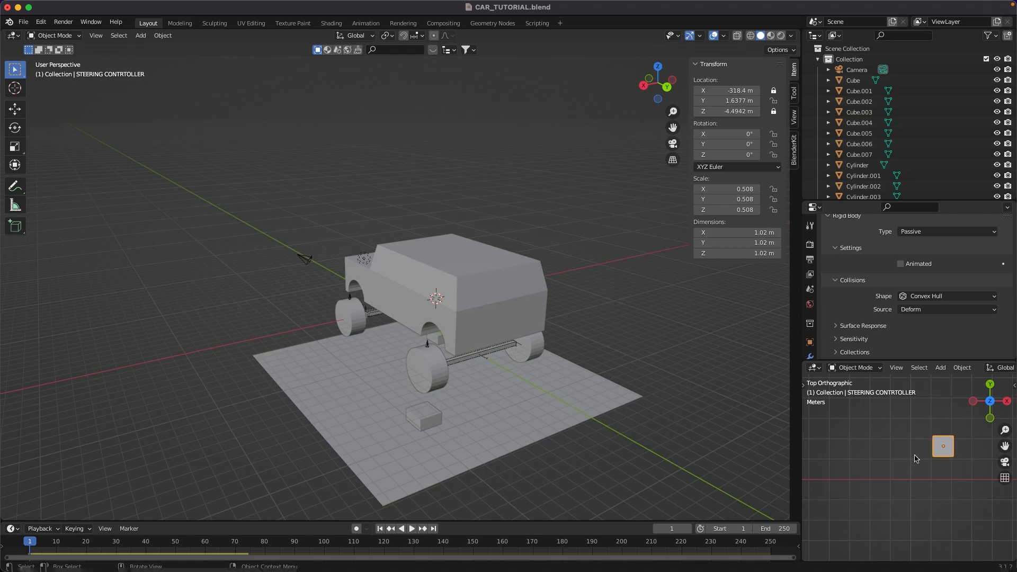
Clear the controller cube's location to Y 0 m, keep the lower viewport in top orthographic view, and save the file.
key(g)
right_click(956, 470)
key(alt+g)
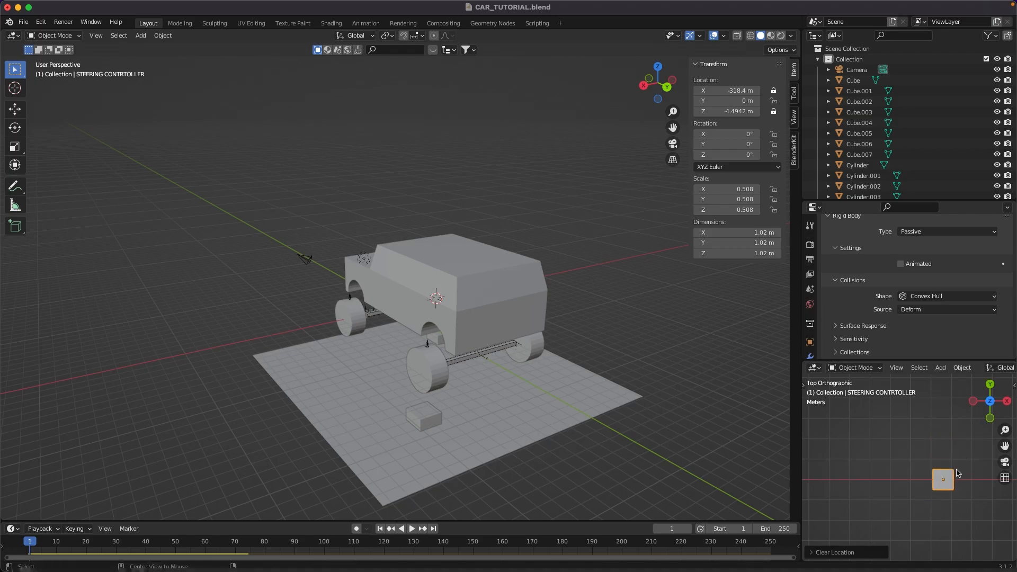
key(KP_5)
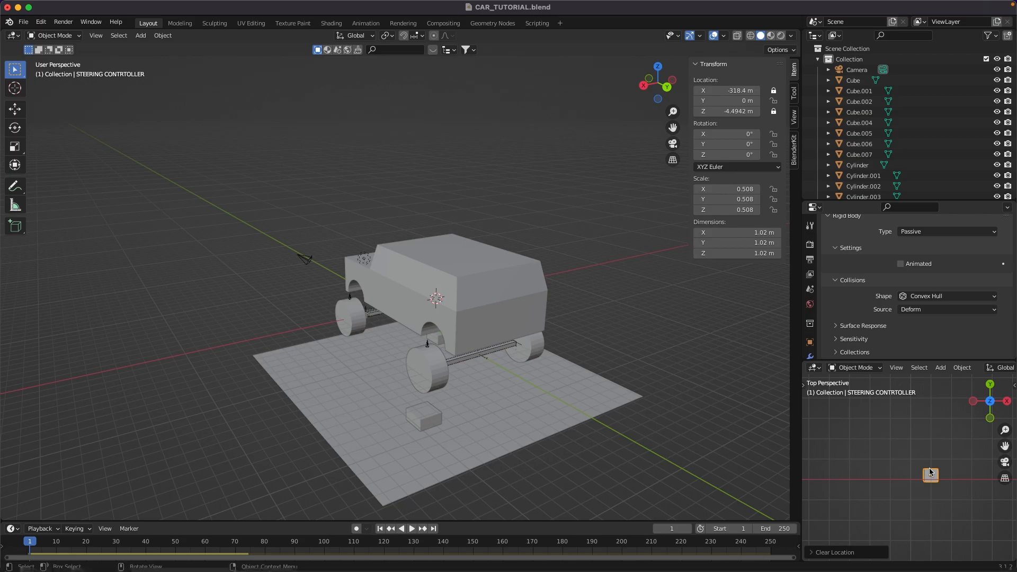
click(992, 403)
scroll(961, 428, up, 1)
scroll(961, 428, down, 3)
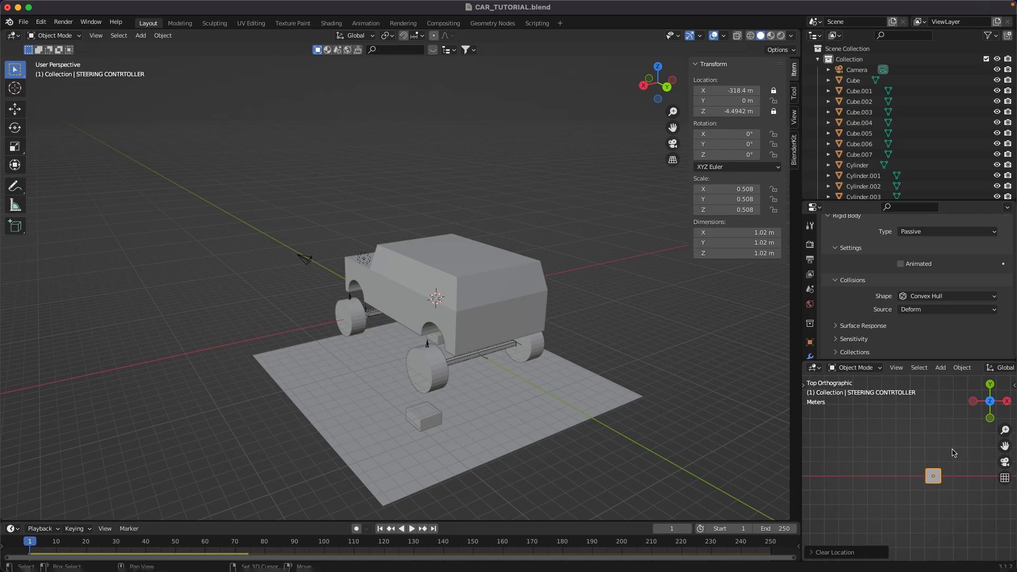
key(super+s)
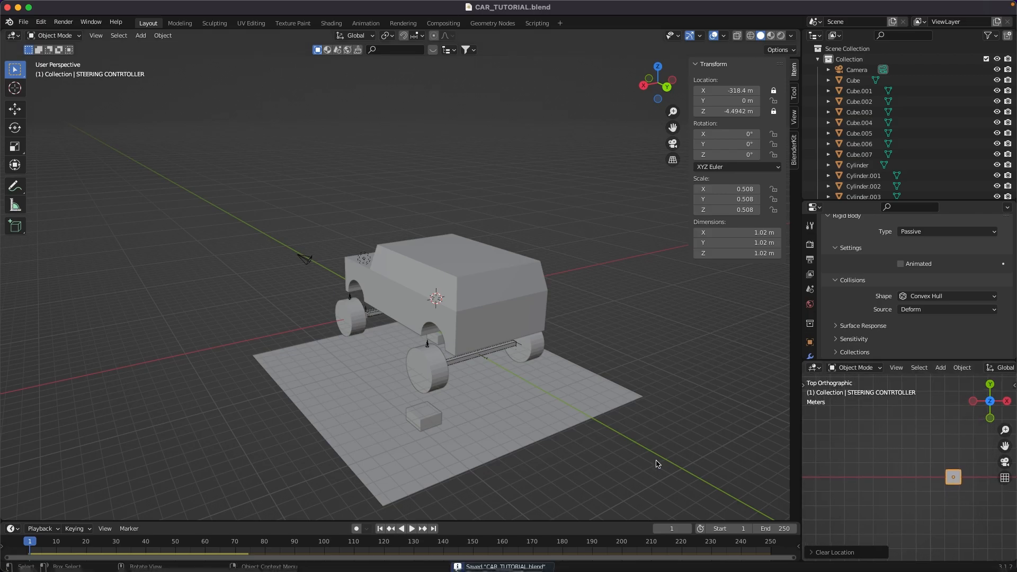
Play the simulation and start moving the controller cube to test the driven motors.
key(space)
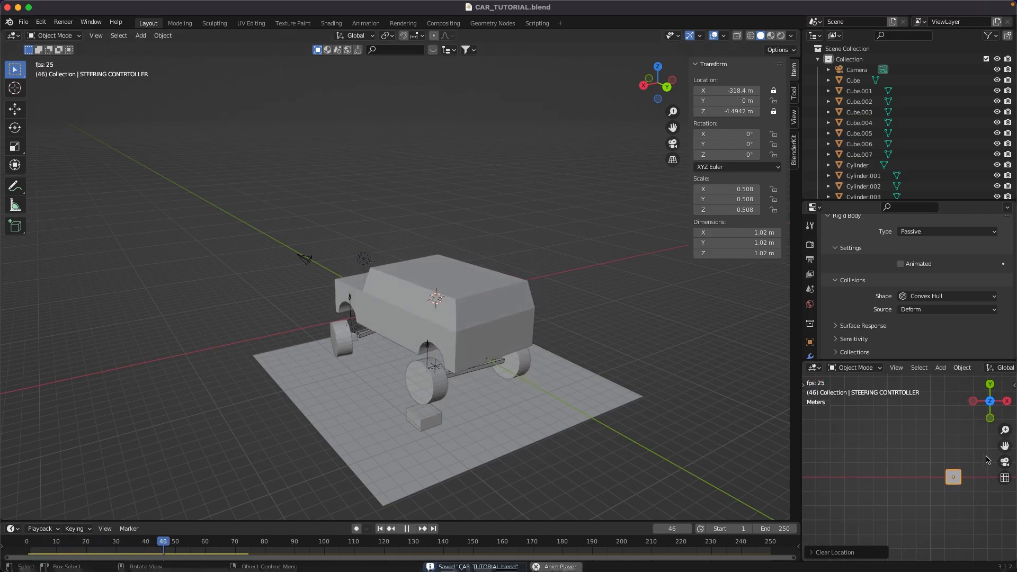
key(g)
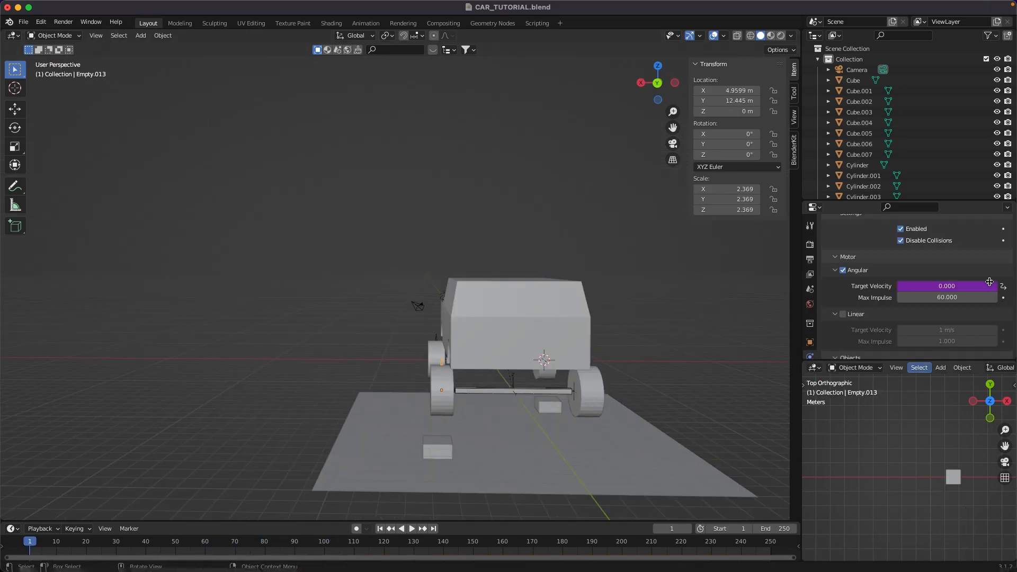
Copy the target velocity driver from the driven rear motor empty and paste it onto the opposite rear wheel's motor constraint.
right_click(971, 283)
right_click(919, 289)
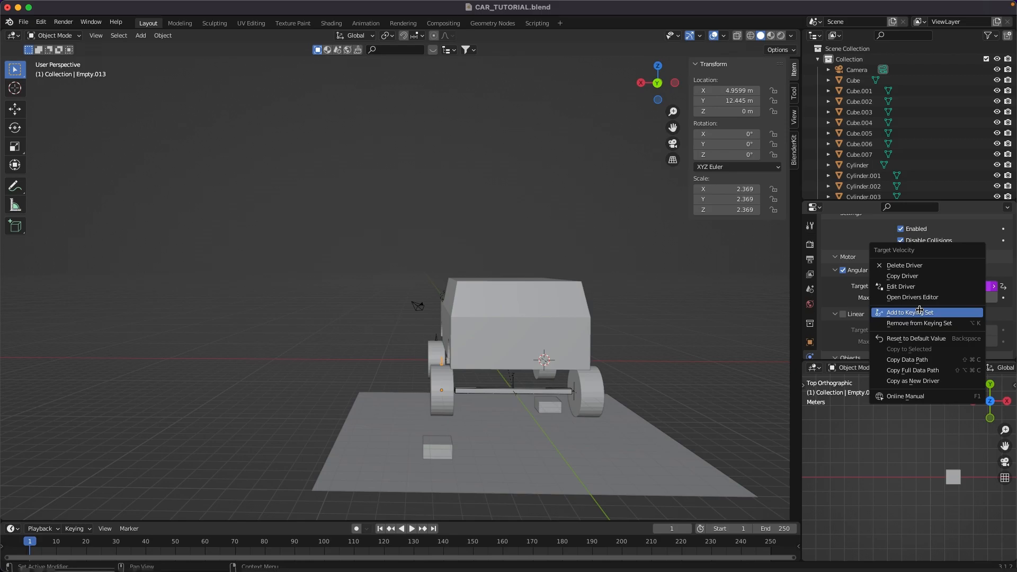
middle_drag(577, 374, 623, 381)
click(594, 382)
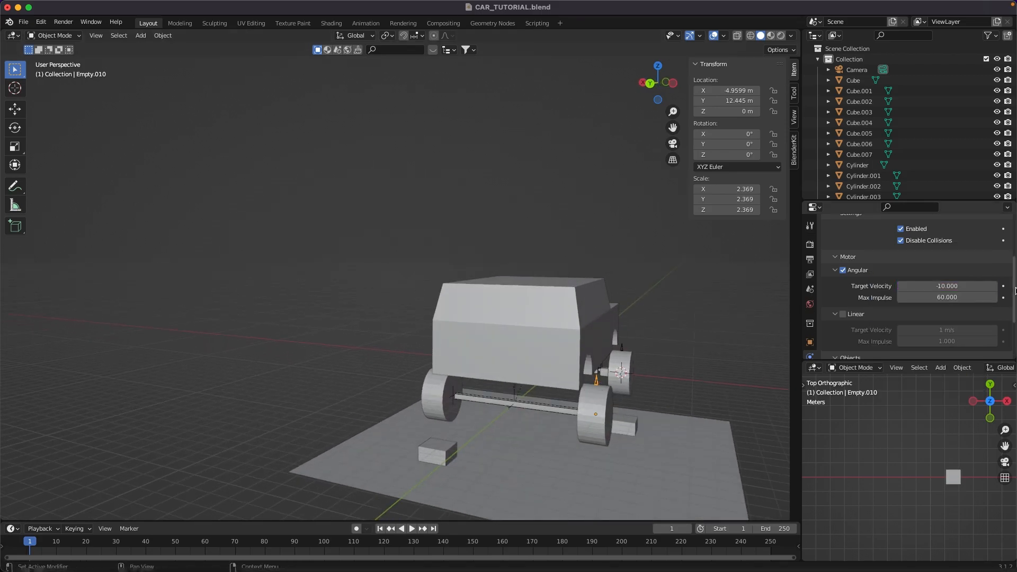
right_click(922, 286)
click(918, 308)
middle_drag(530, 318, 440, 321)
click(427, 324)
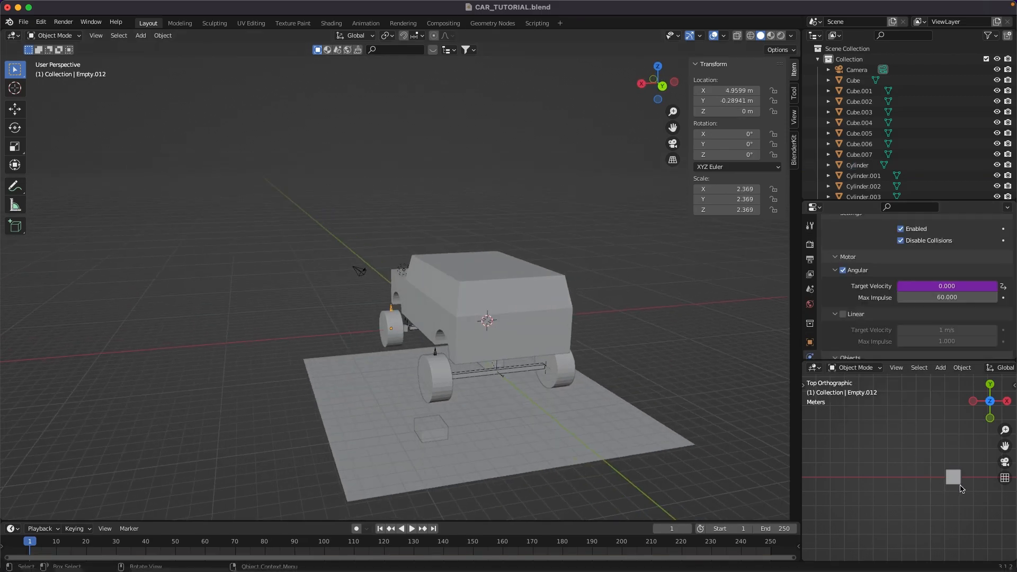
Play the simulation and move the controller cube along Y to about -5.18 m to test the drive in that direction.
click(951, 478)
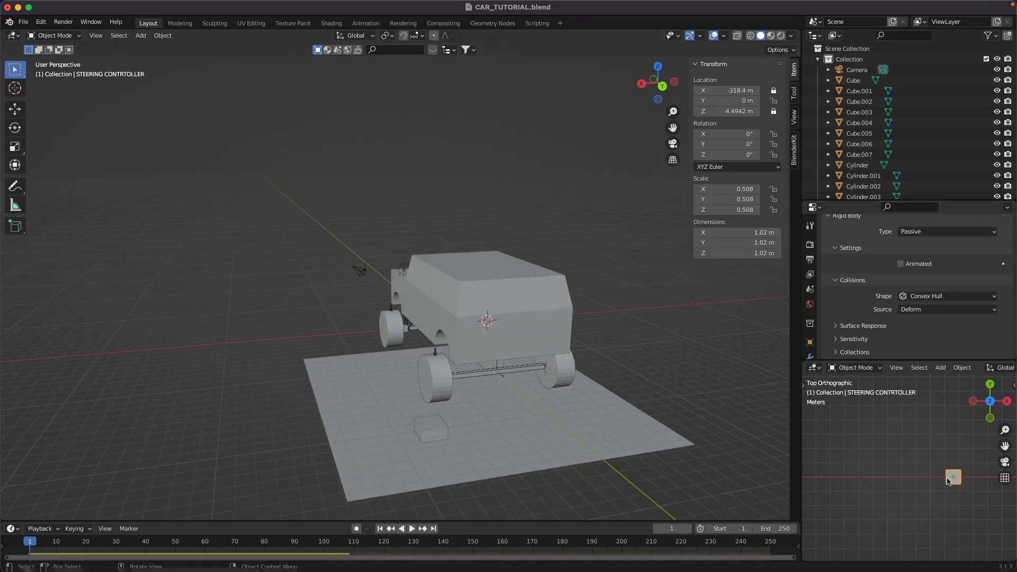
key(space)
key(g)
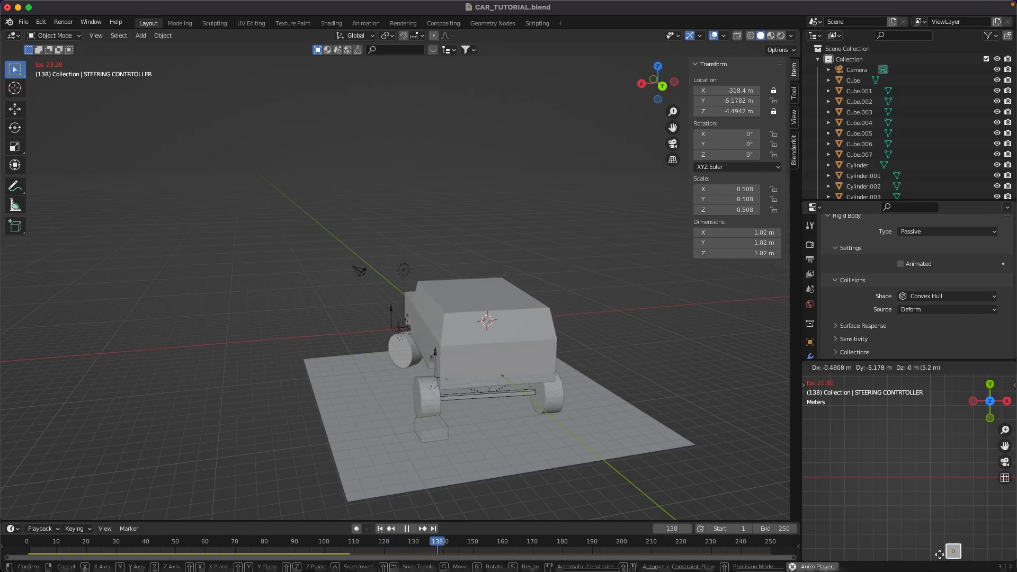
right_click(901, 392)
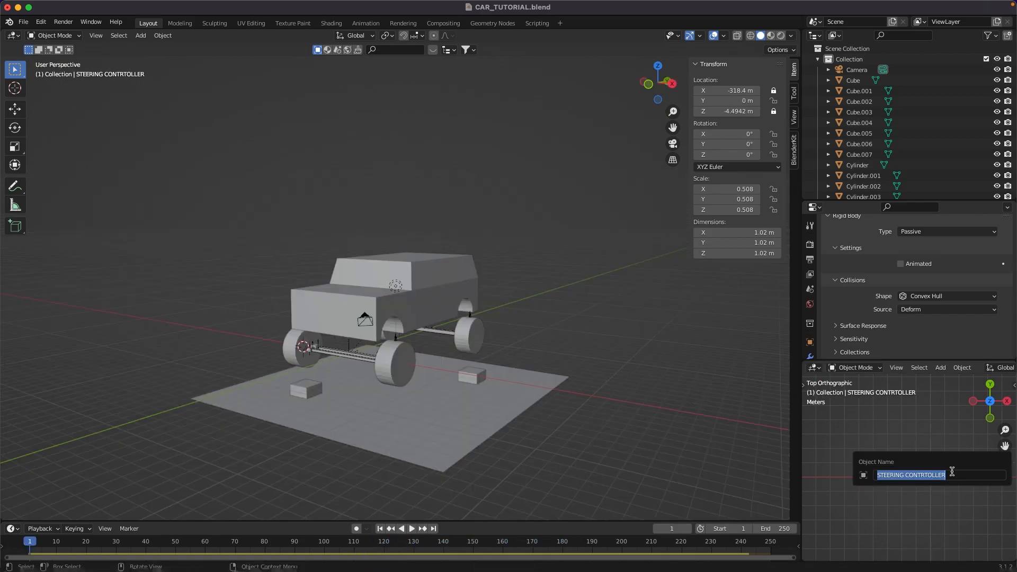
Rename the controller cube to THROTTLE.
text(THROTTLE)
key(Return)
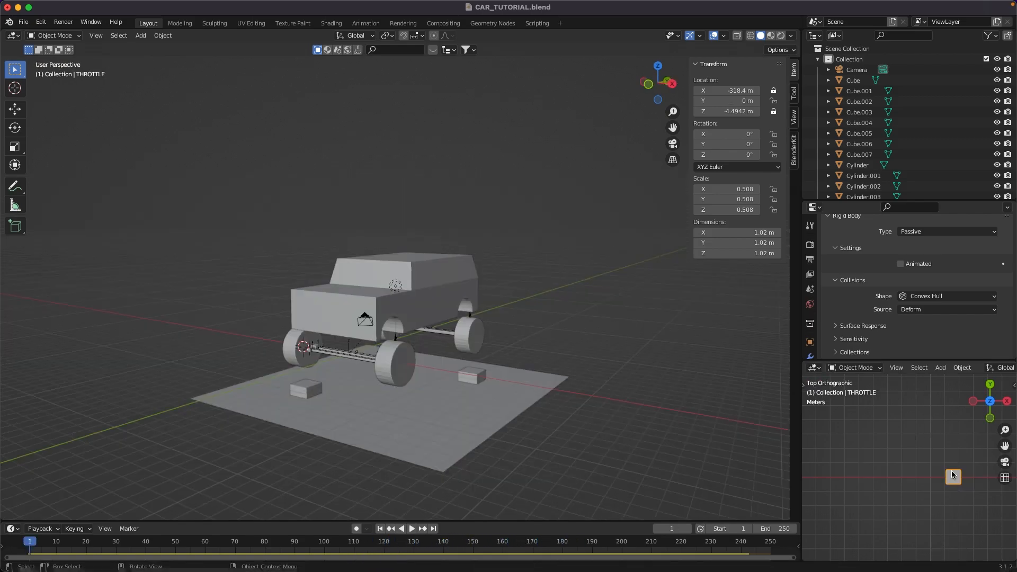
middle_drag(273, 214, 252, 203)
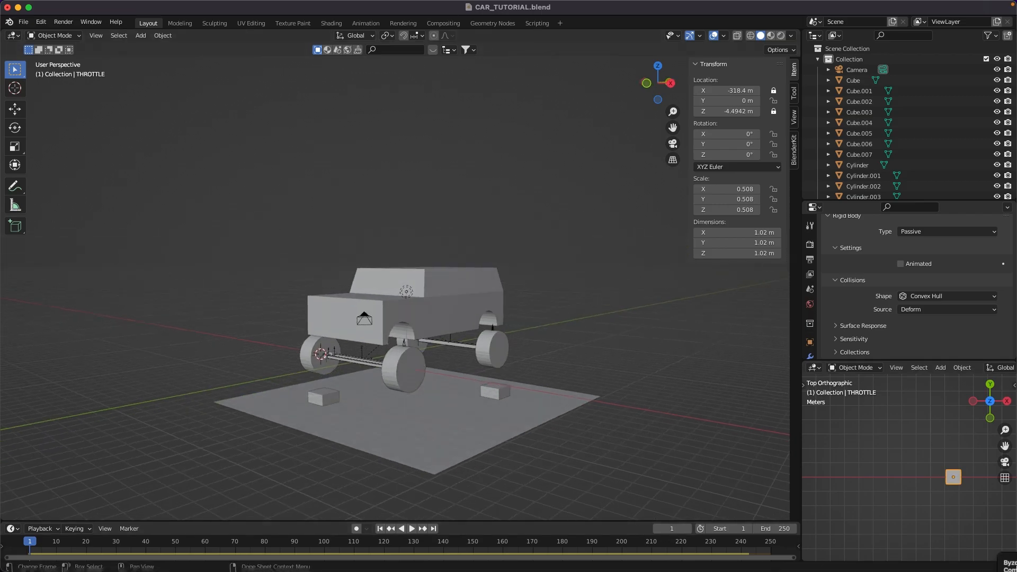
Play the simulation briefly to watch how the car settles on the ground plane and blocks.
key(g)
key(space)
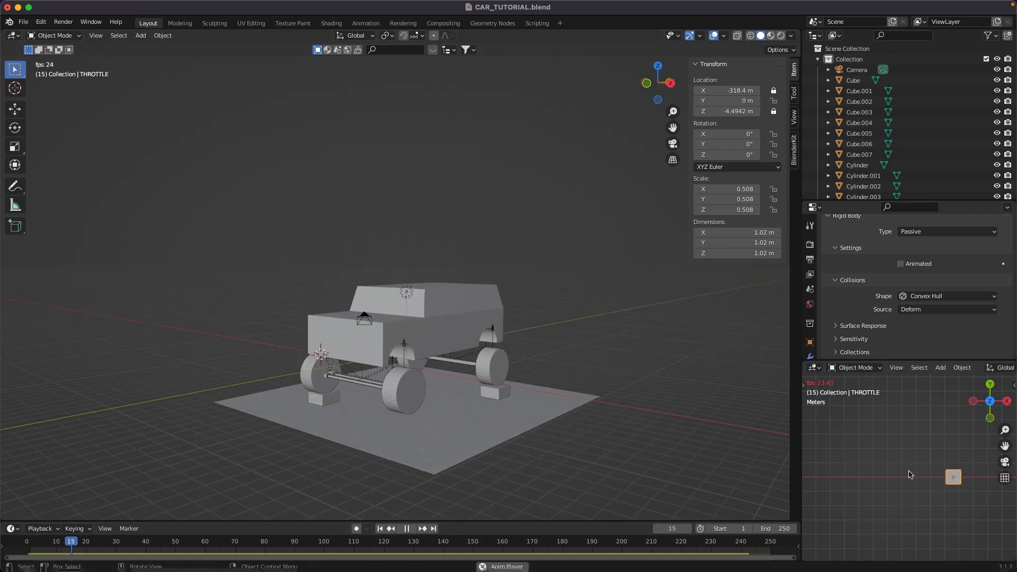
key(Escape)
key(Escape)
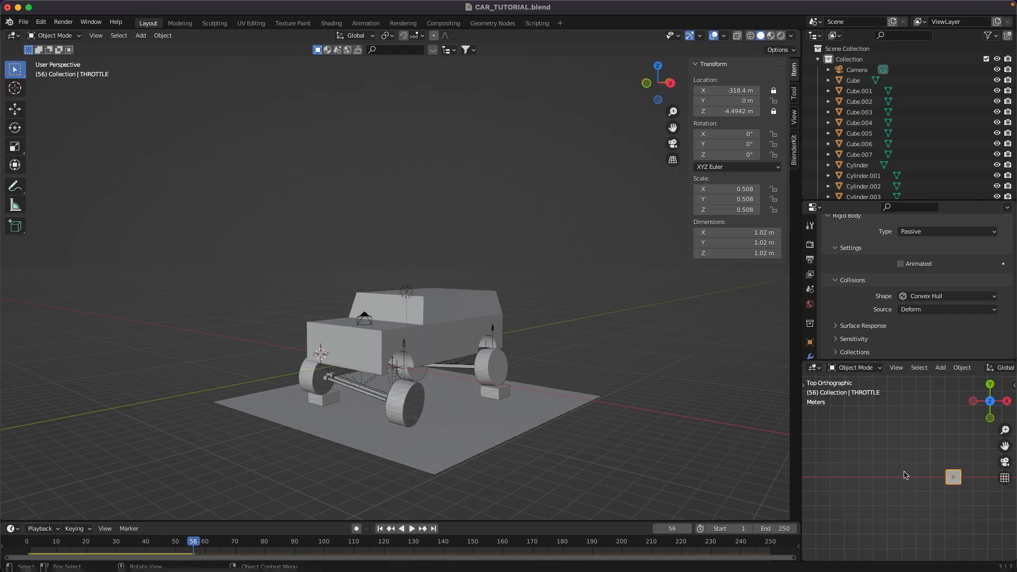
key(s)
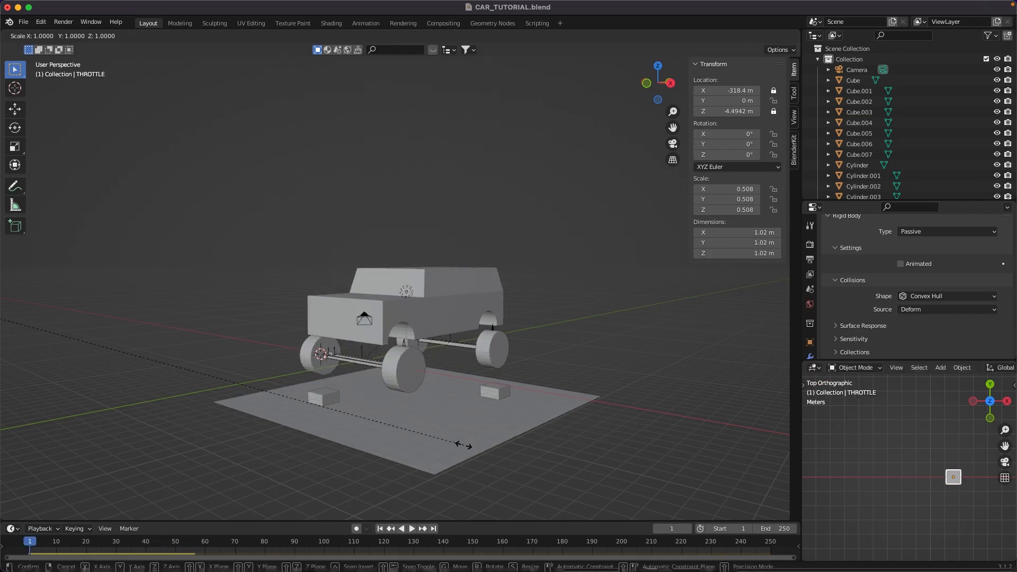
click(463, 445)
click(463, 445)
key(s)
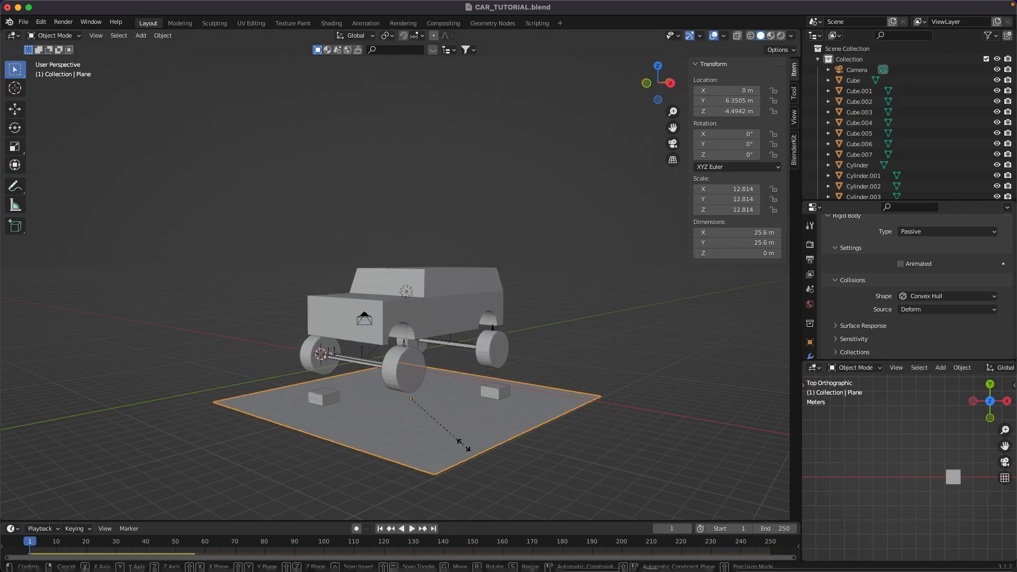
key(Escape)
Select the throttle cube, play the simulation and move the cube along Y to drive the car.
click(954, 477)
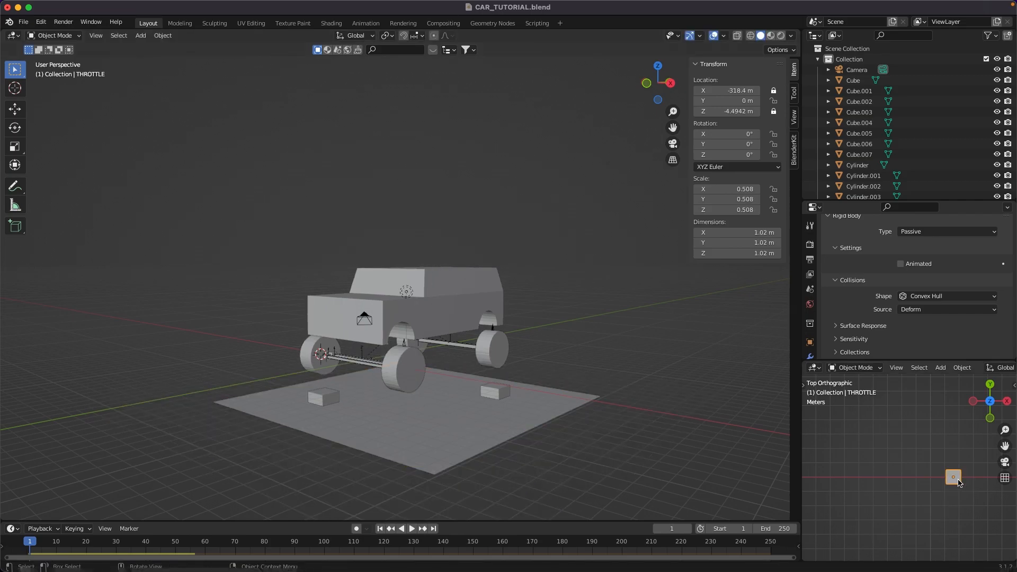
key(space)
key(g)
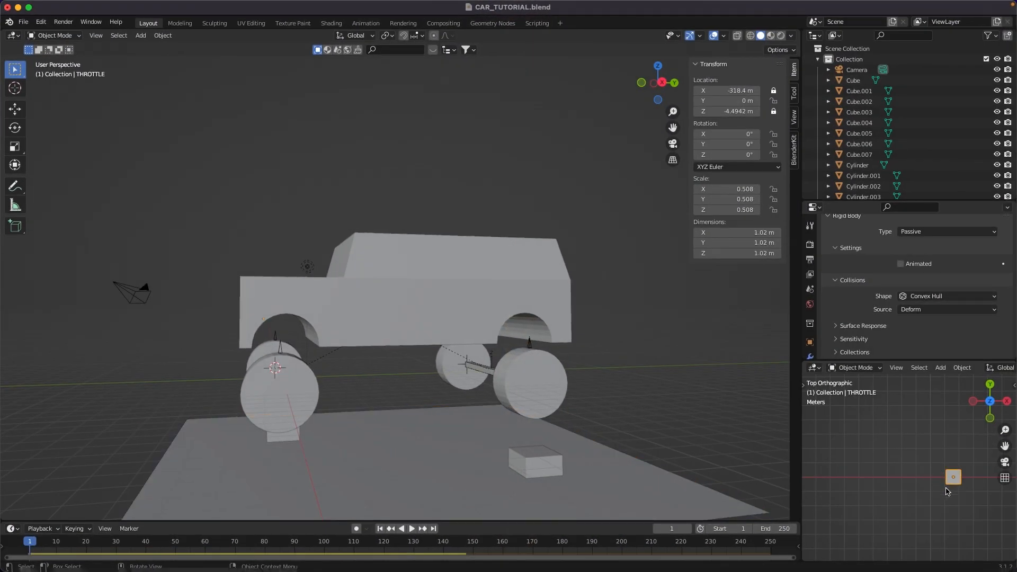
Duplicate the throttle cube to about Y 2.07 m and unlock the copy's X and Z locations.
key(shift+d)
key(y)
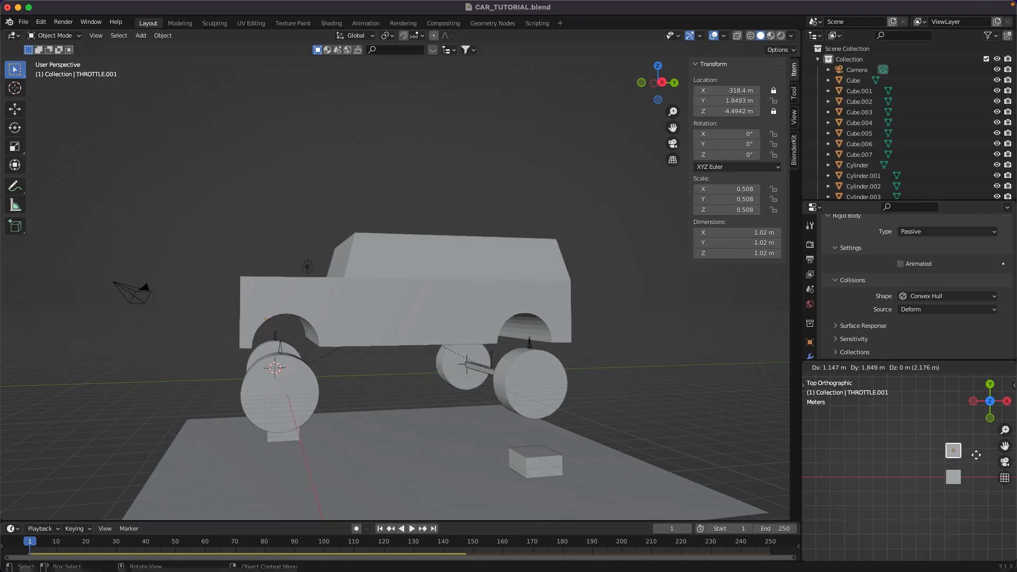
click(980, 457)
key(n)
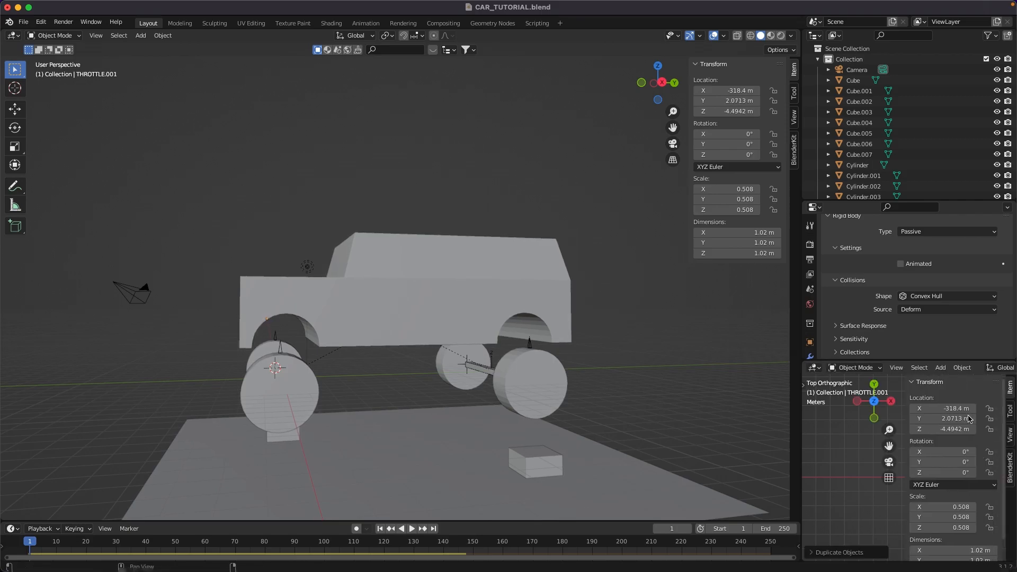
key(n)
Move the duplicate cube along X to about -323.24 m and set its Y location to 0 m.
key(g)
key(x)
click(877, 443)
key(g)
key(y)
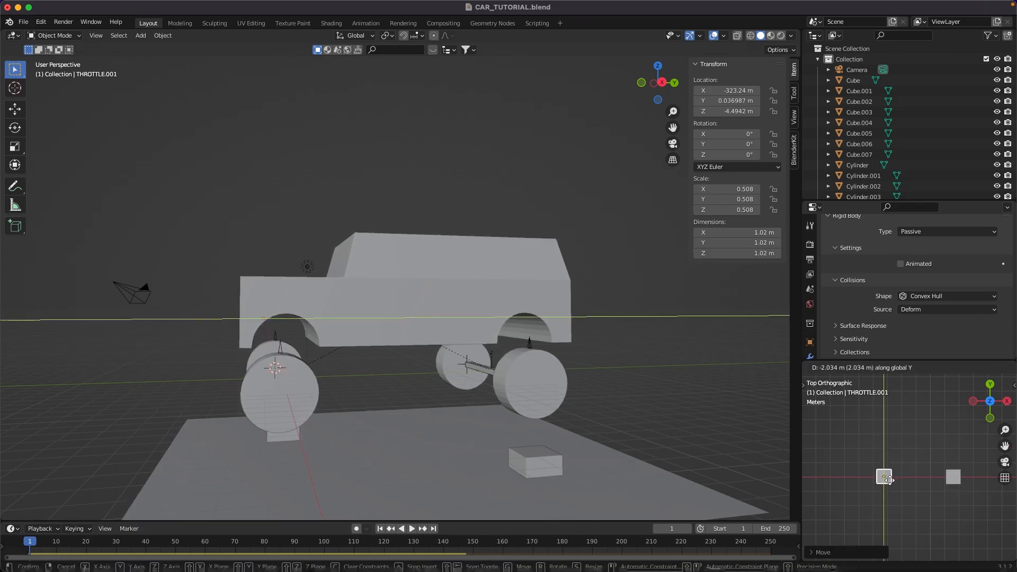
click(890, 481)
key(n)
click(952, 419)
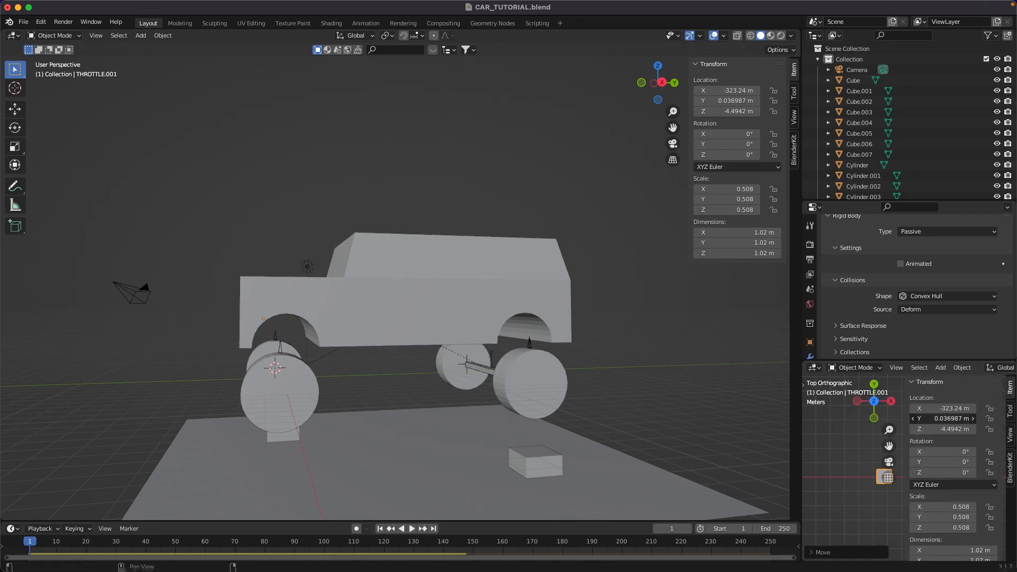
text(0)
key(Return)
key(n)
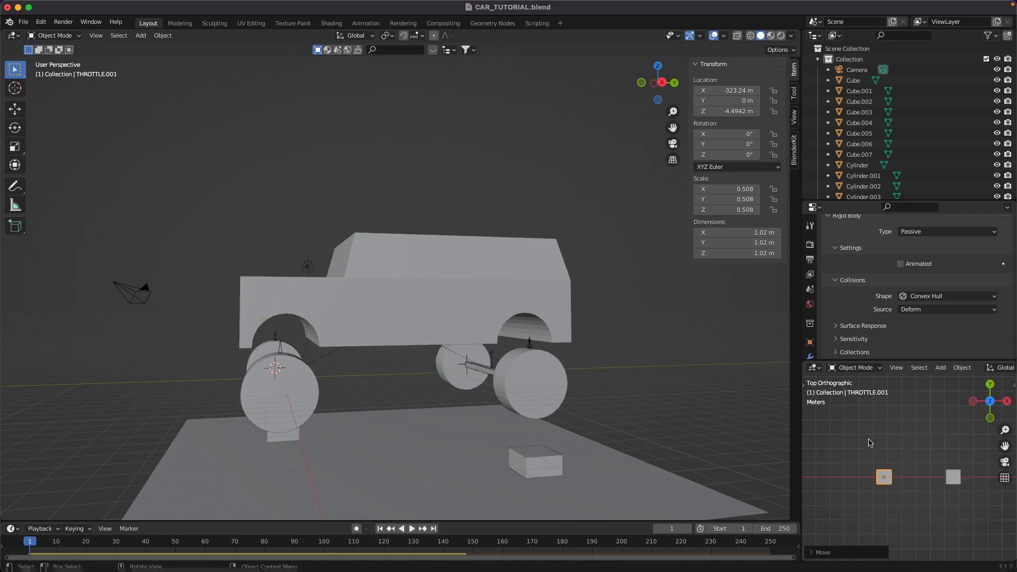
Apply the duplicate cube's location and move it along X to about -1.48 m.
key(ctrl+a)
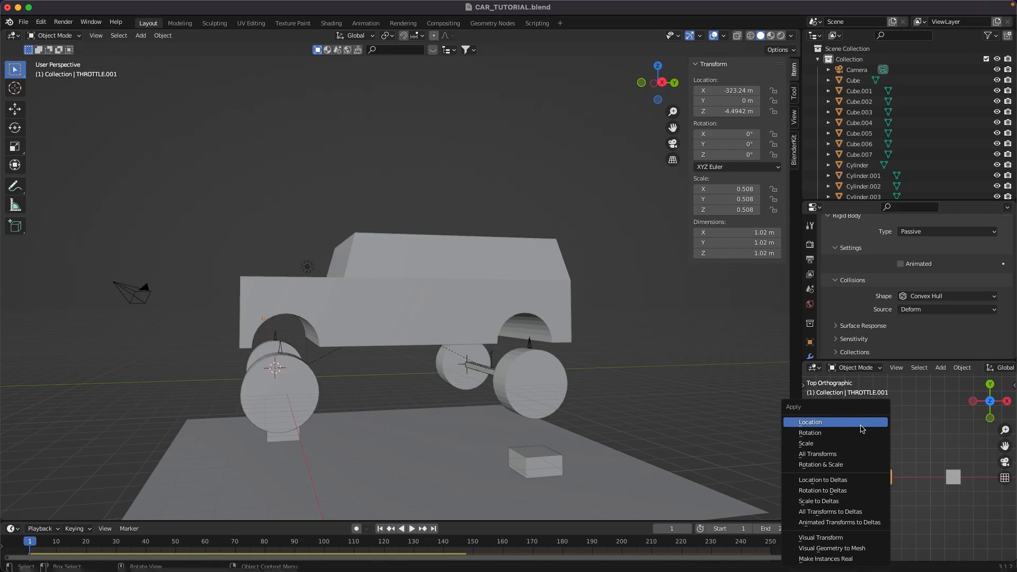
click(862, 424)
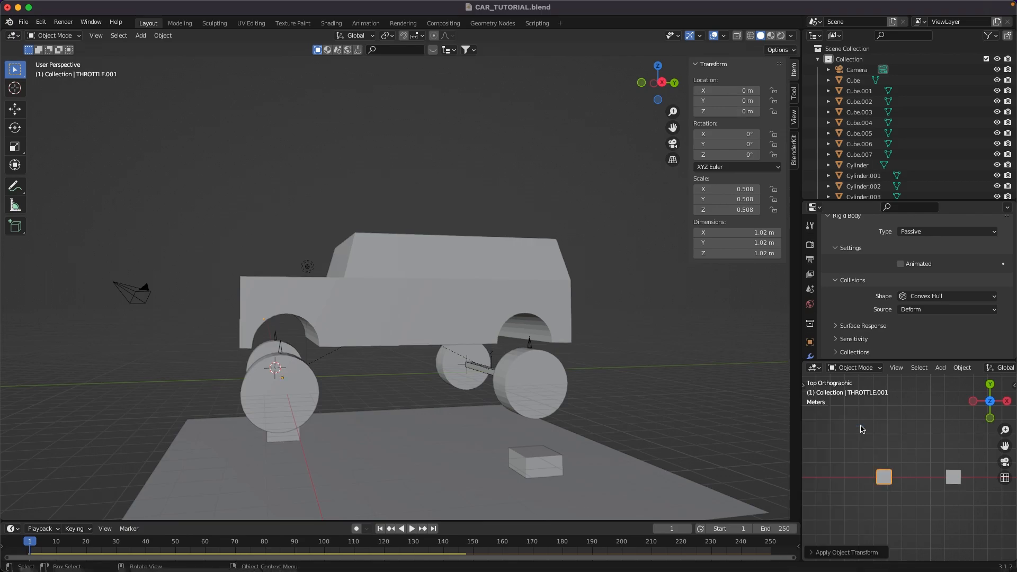
middle_drag(598, 382, 594, 455)
scroll(594, 451, down, 10)
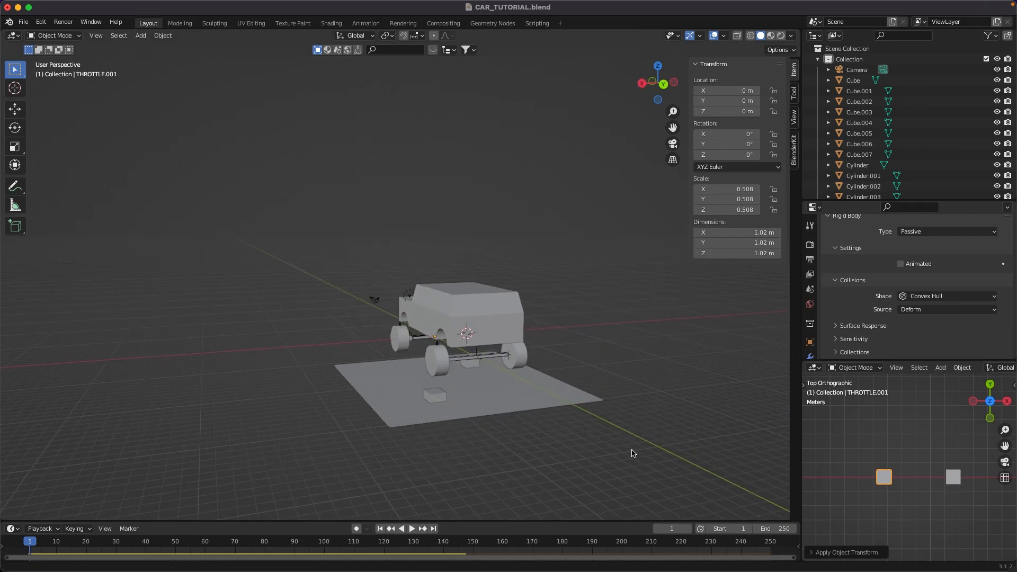
key(g)
click(836, 498)
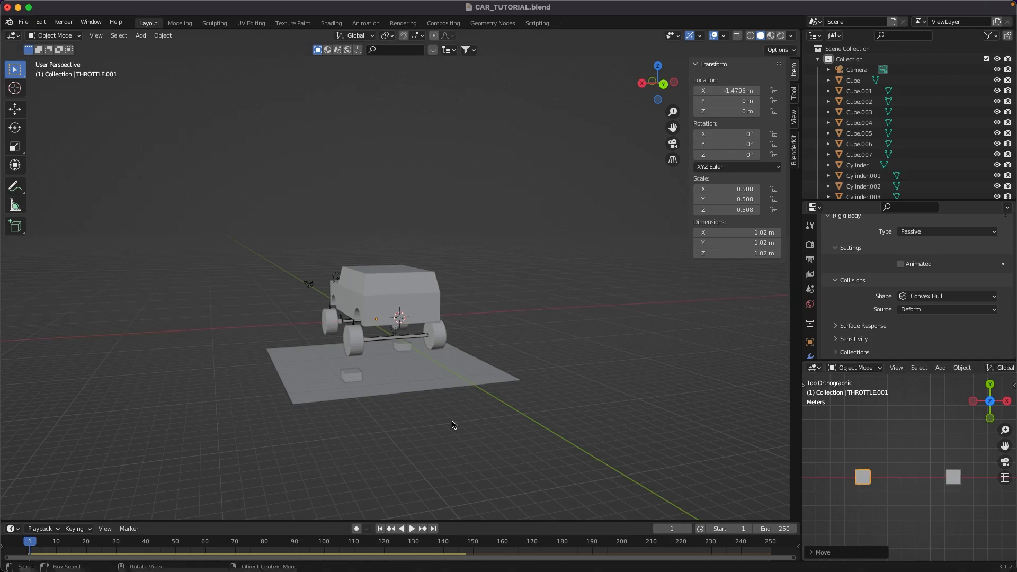
Rename the duplicate cube to steering.
middle_drag(367, 380, 481, 297)
right_click(883, 478)
click(881, 476)
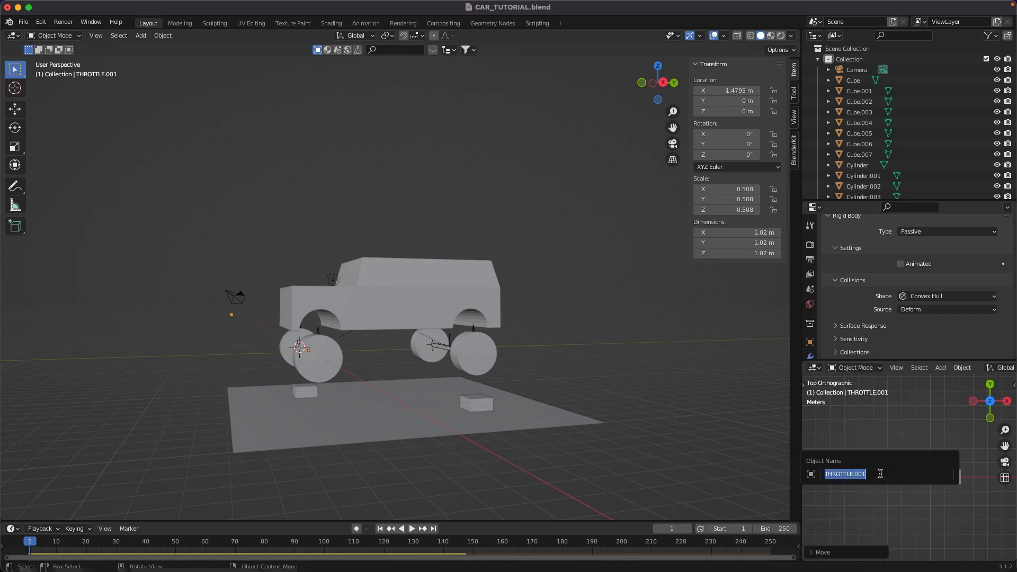
text(steering)
key(Return)
Duplicate the front axle's constraint empty Empty.002 in place and scale the copy to about 0.498.
scroll(511, 341, down, 4)
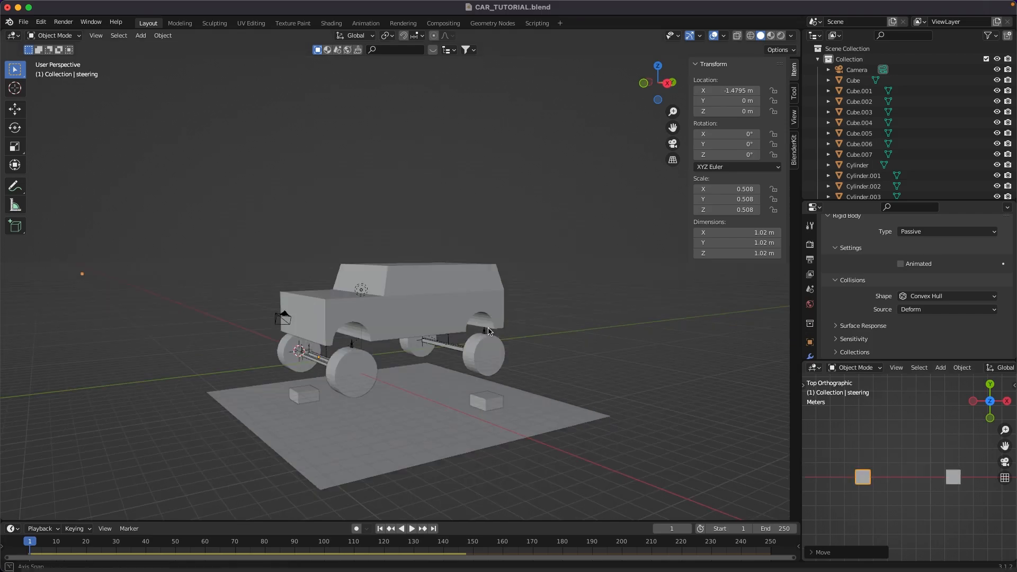
ctrl+middle_drag(617, 373, 568, 318)
middle_drag(453, 339, 530, 354)
ctrl+middle_drag(470, 465, 477, 377)
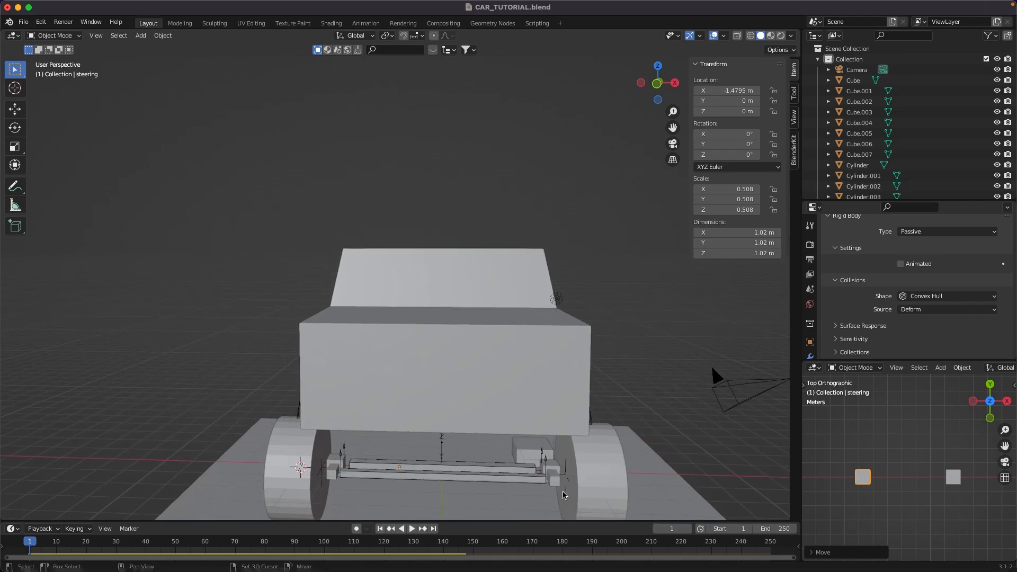
shift+middle_drag(563, 495, 560, 415)
click(542, 345)
ctrl+middle_drag(616, 435, 609, 383)
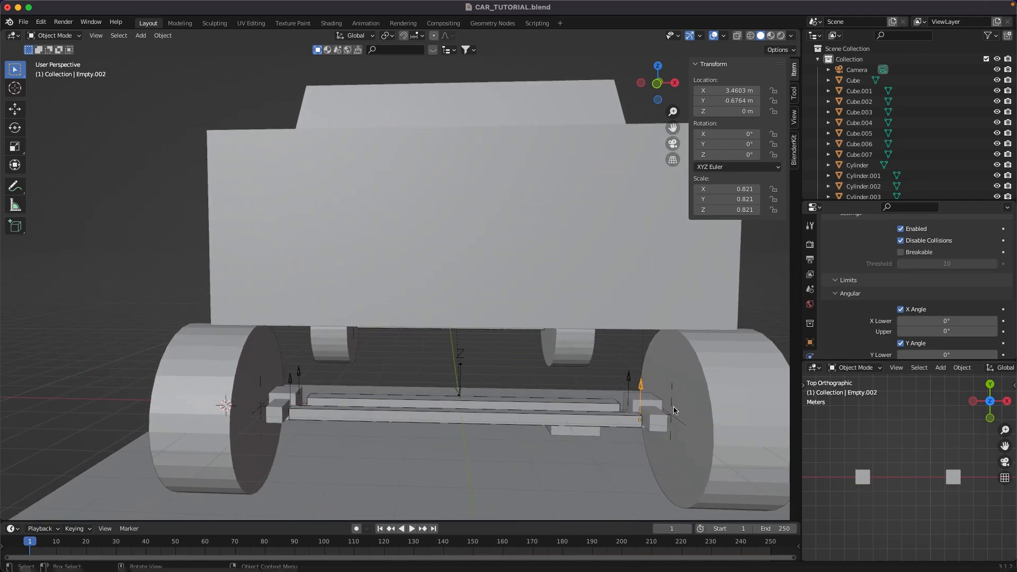
key(shift+d)
key(Escape)
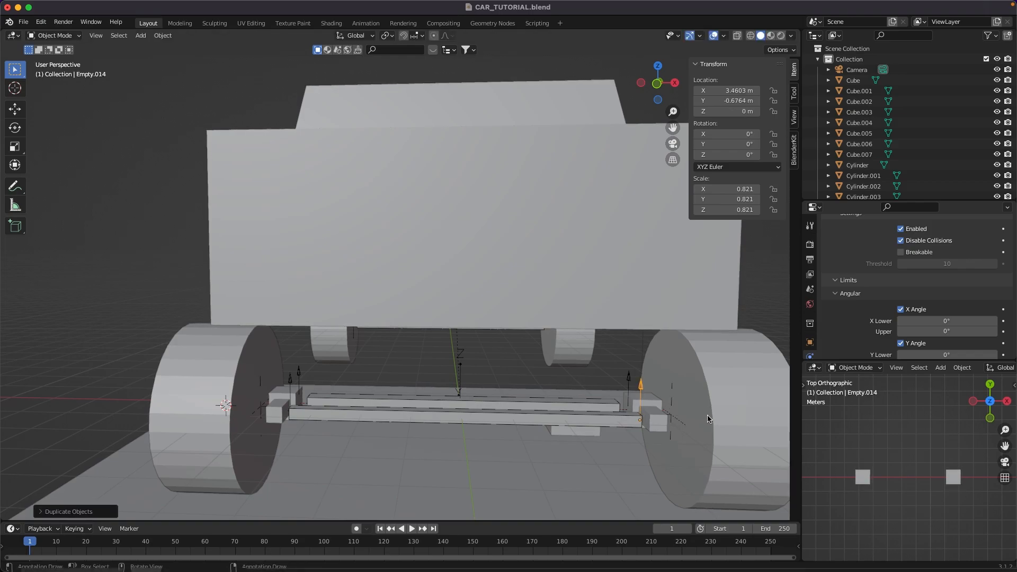
key(s)
click(673, 418)
ctrl+middle_drag(659, 421, 707, 443)
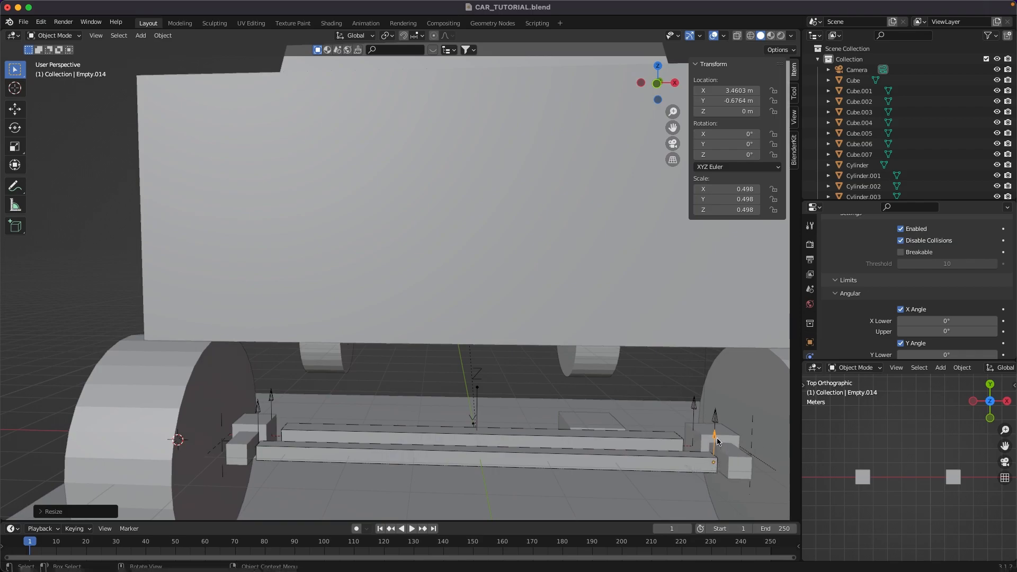
Set the duplicated empty's rigid body constraint type to Motor and enable its angular motor.
scroll(927, 297, up, 5)
click(928, 277)
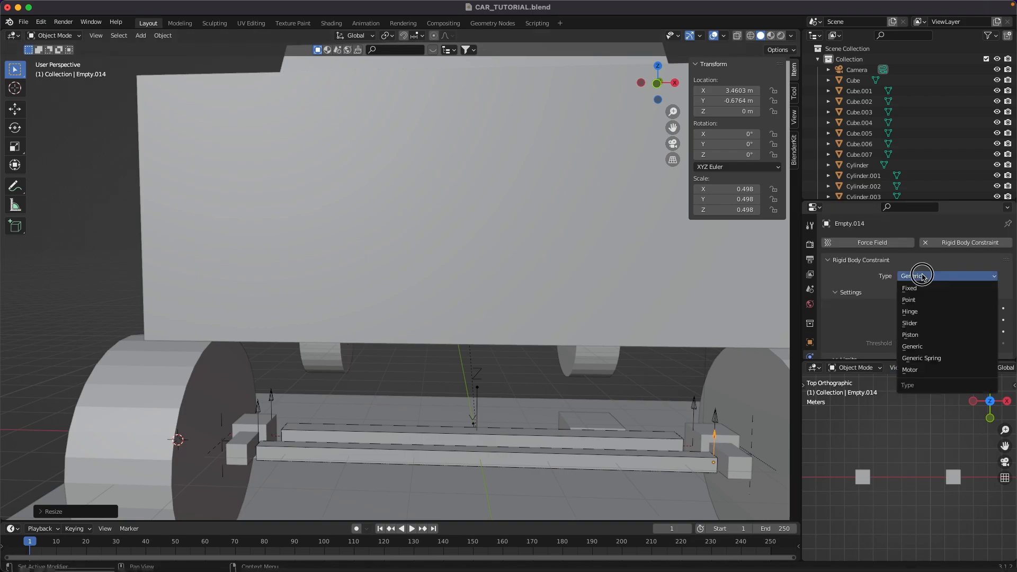
click(927, 370)
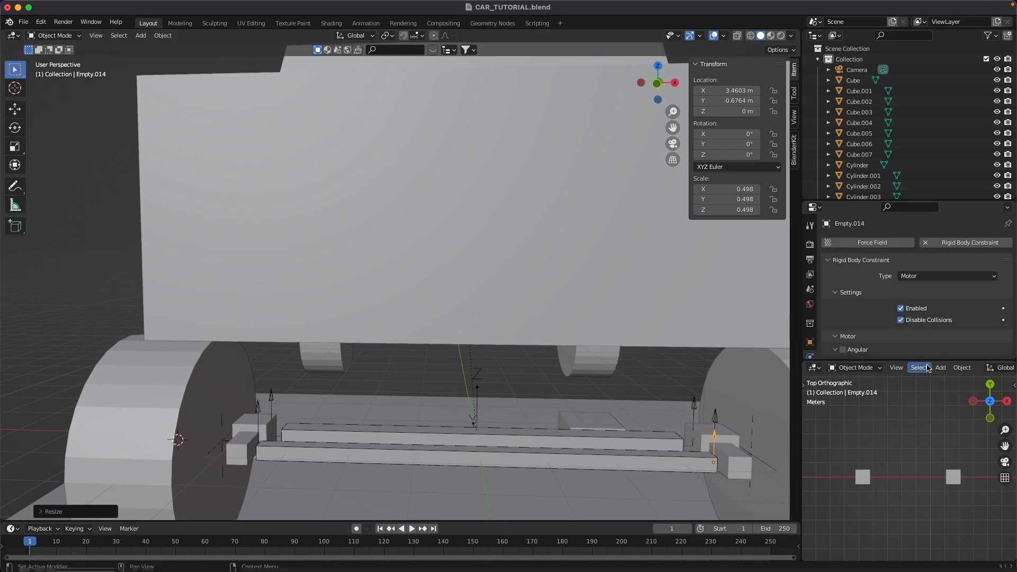
scroll(932, 240, down, 3)
click(843, 250)
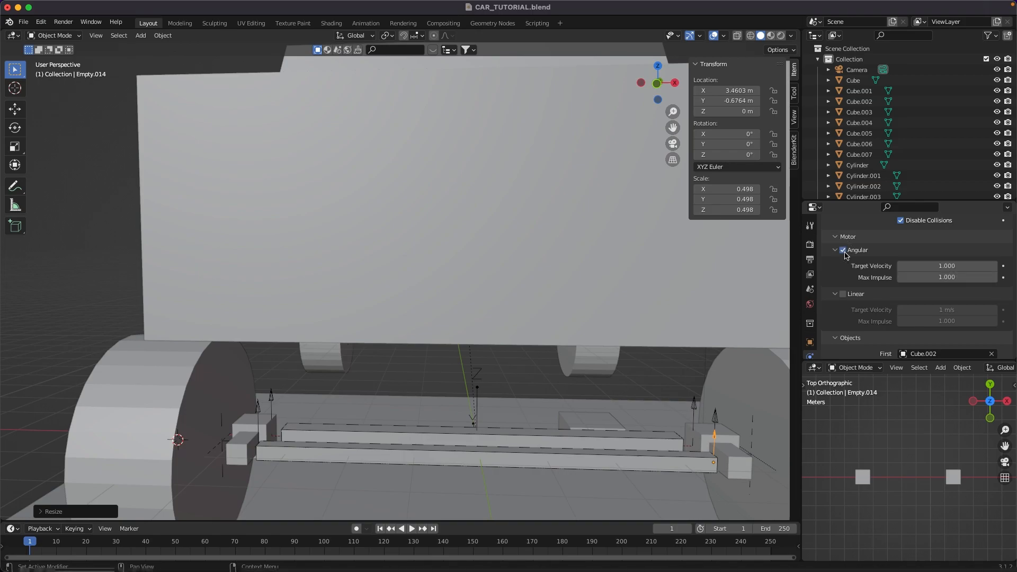
Add drivers to the motor's angular Target Velocity and Max Impulse, and set the Max Impulse expression to var*60.
right_click(949, 265)
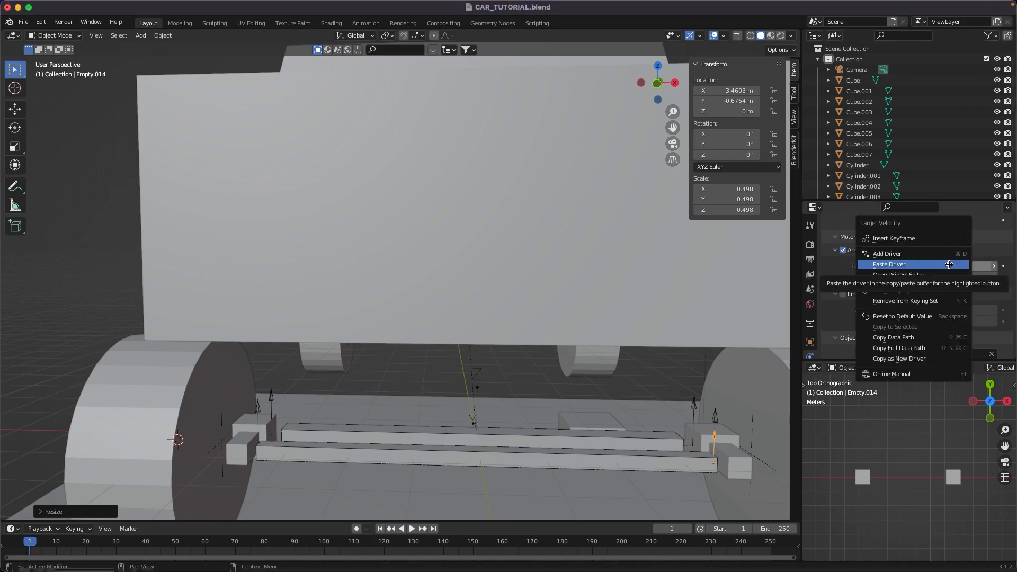
click(944, 256)
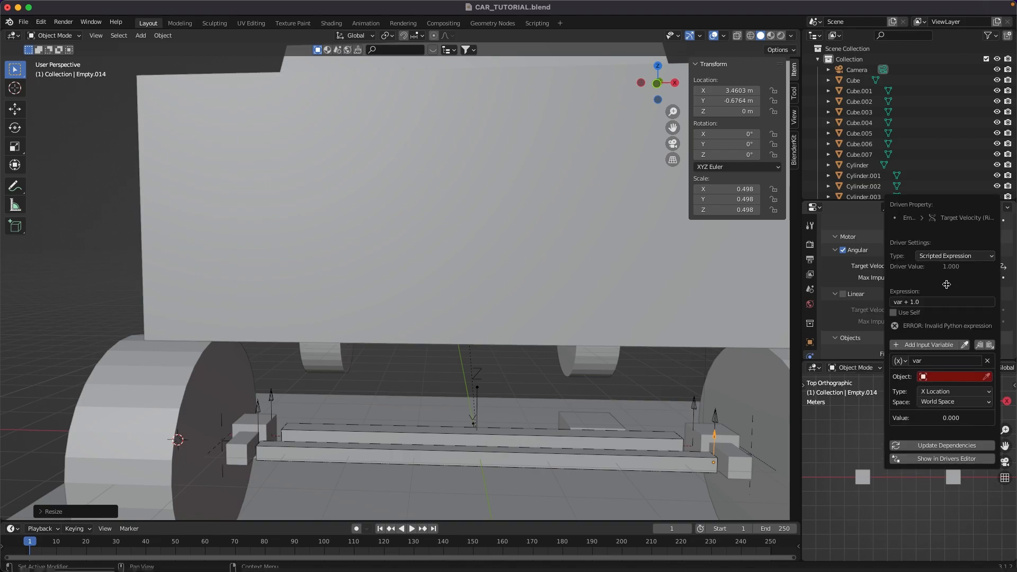
right_click(939, 278)
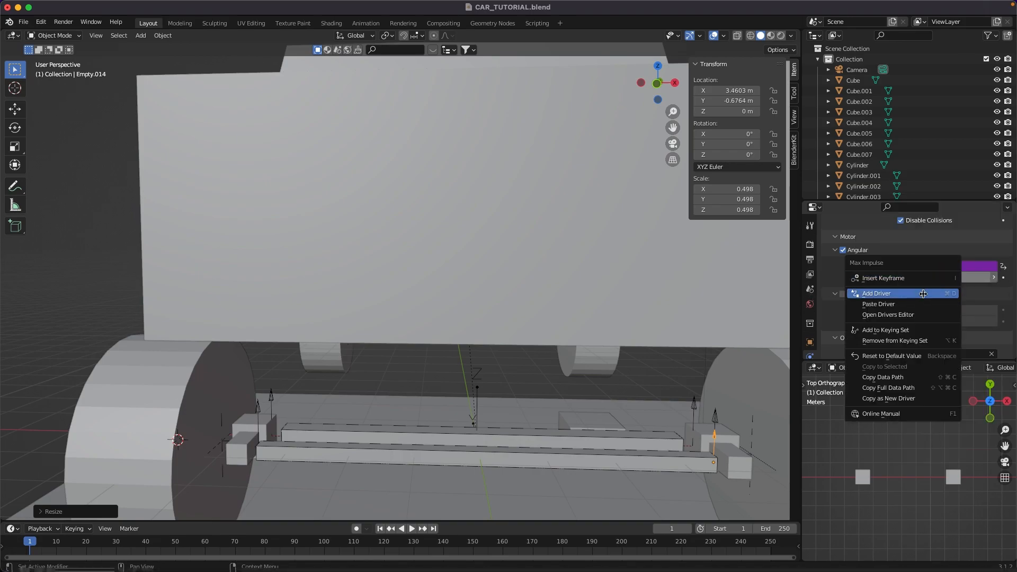
click(901, 293)
click(950, 279)
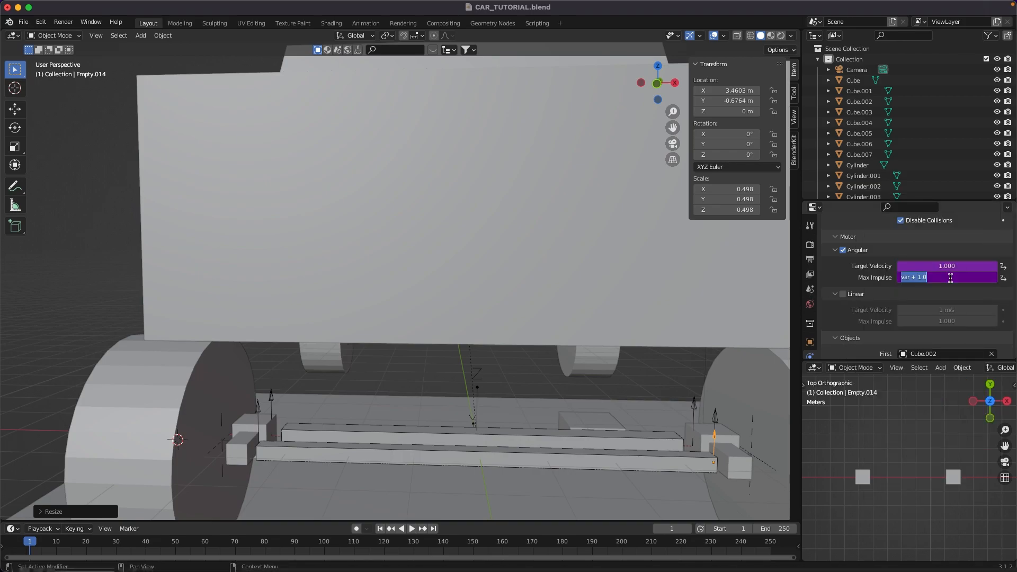
text(*)
key(Return)
Set the Target Velocity driver's expression to var*60, with the steering object's X Location in Transform Space as its variable.
double_click(966, 267)
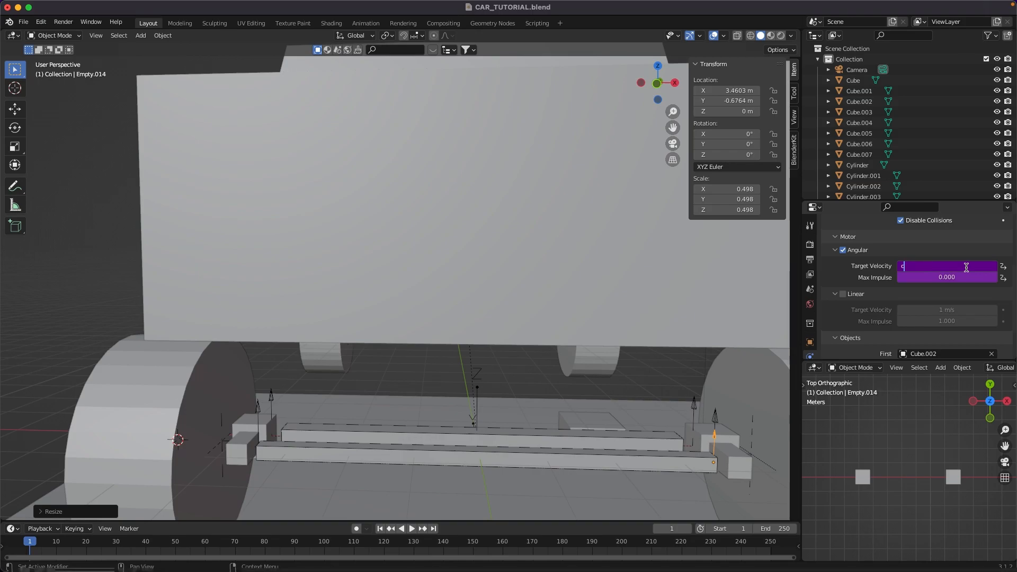
text(var)
key(Return)
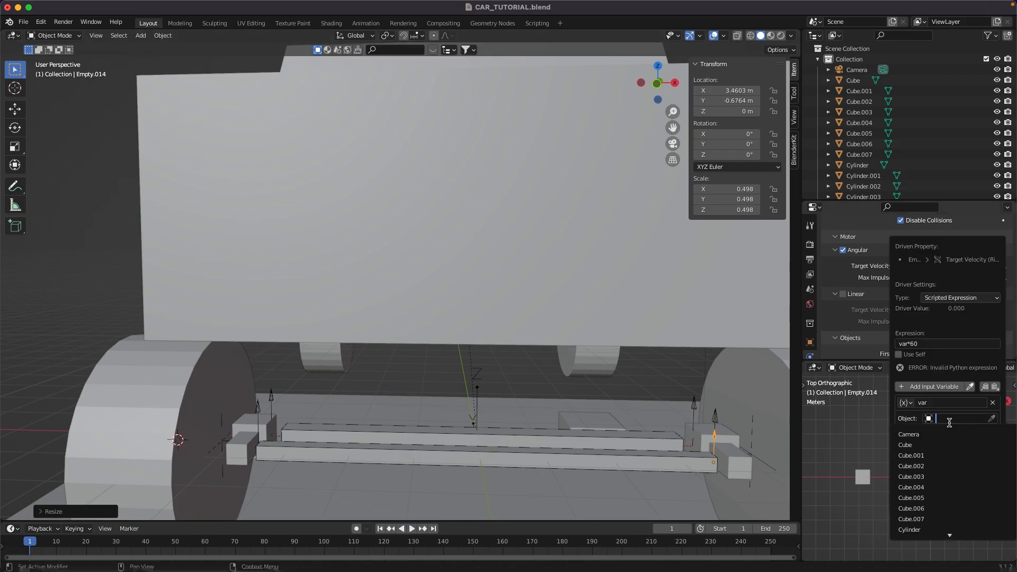
text(steerin)
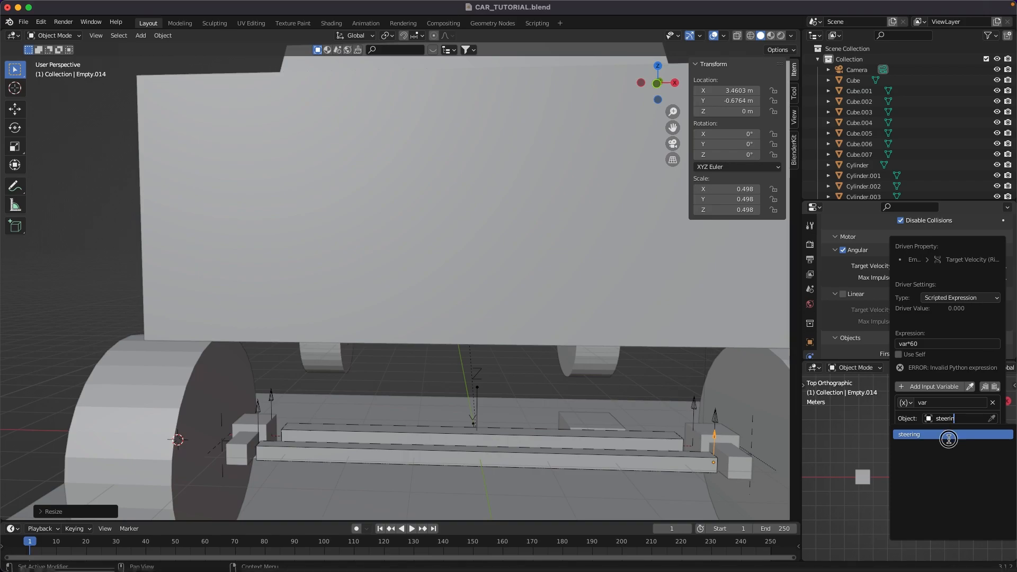
click(950, 438)
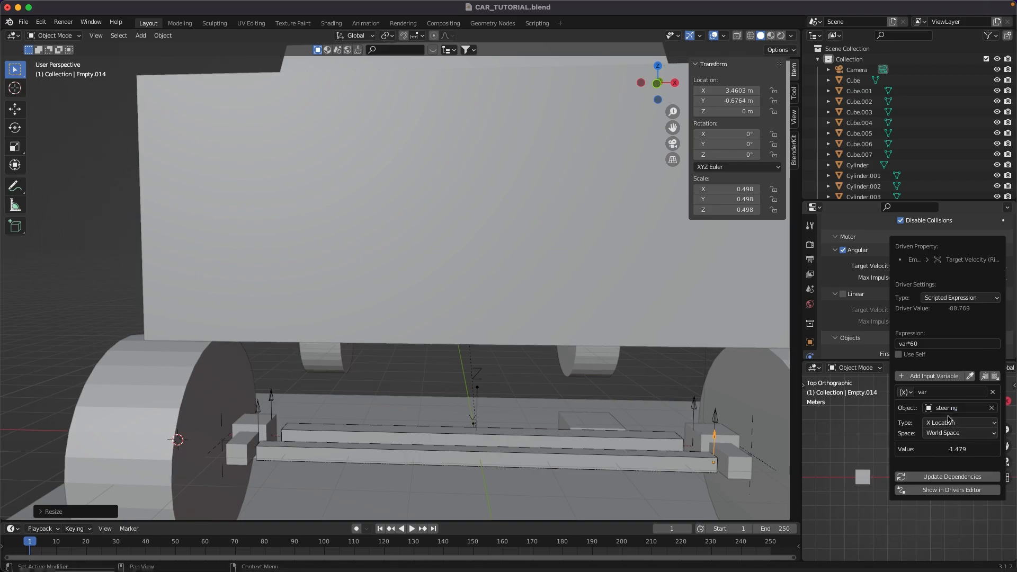
click(952, 435)
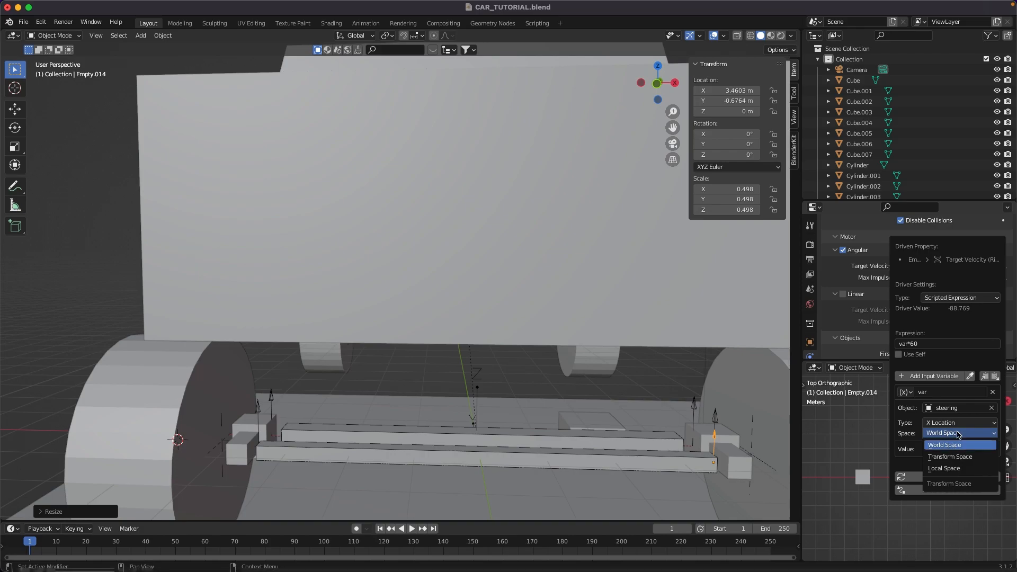
click(948, 456)
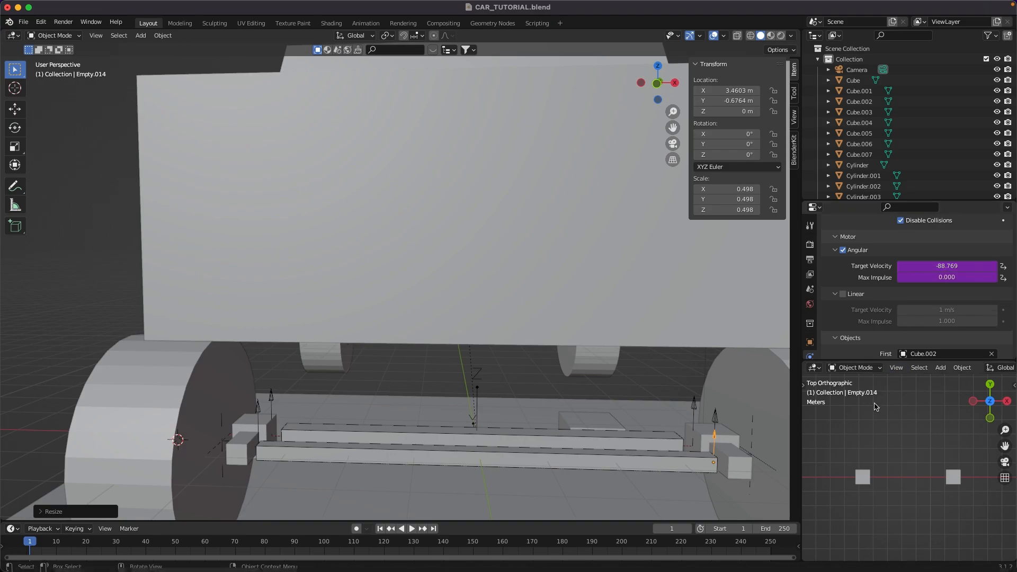
Apply the steering cube's location.
click(620, 457)
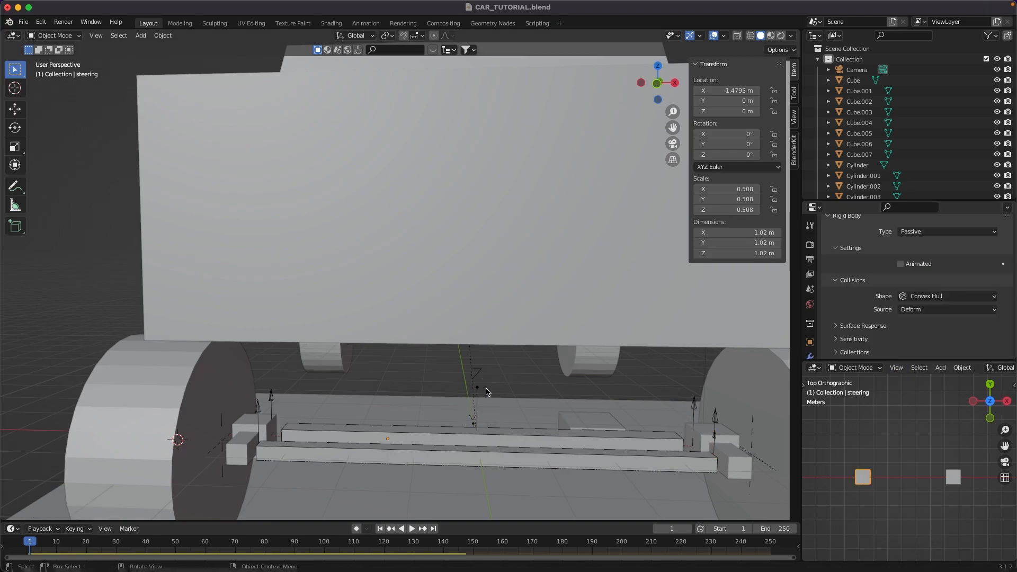
click(713, 434)
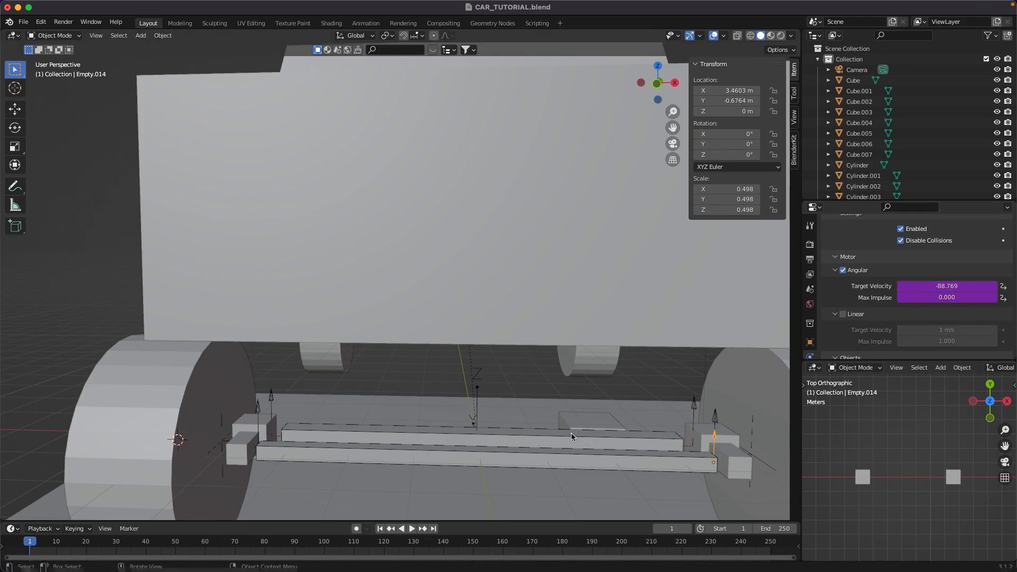
click(871, 482)
right_click(870, 482)
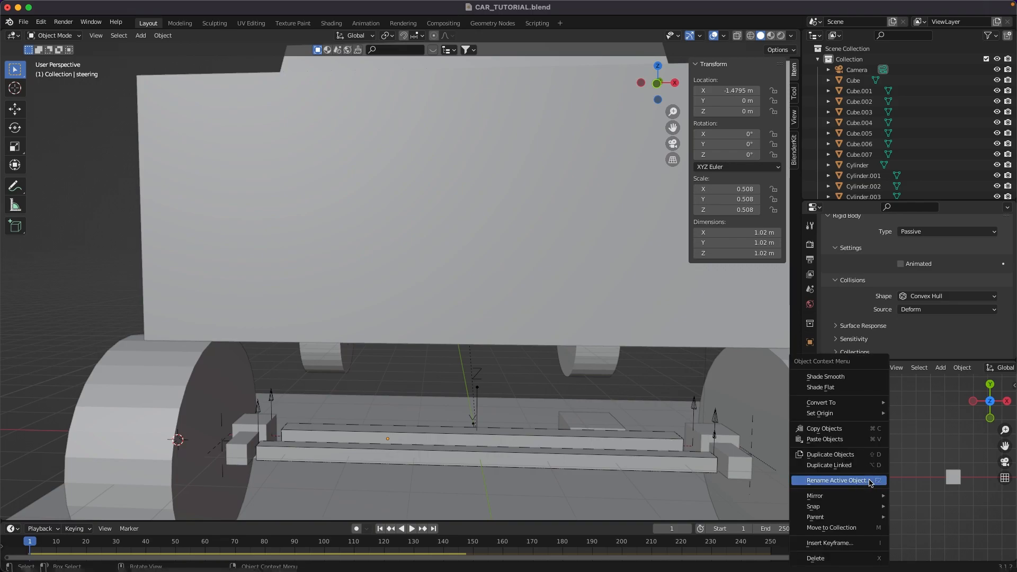
key(Escape)
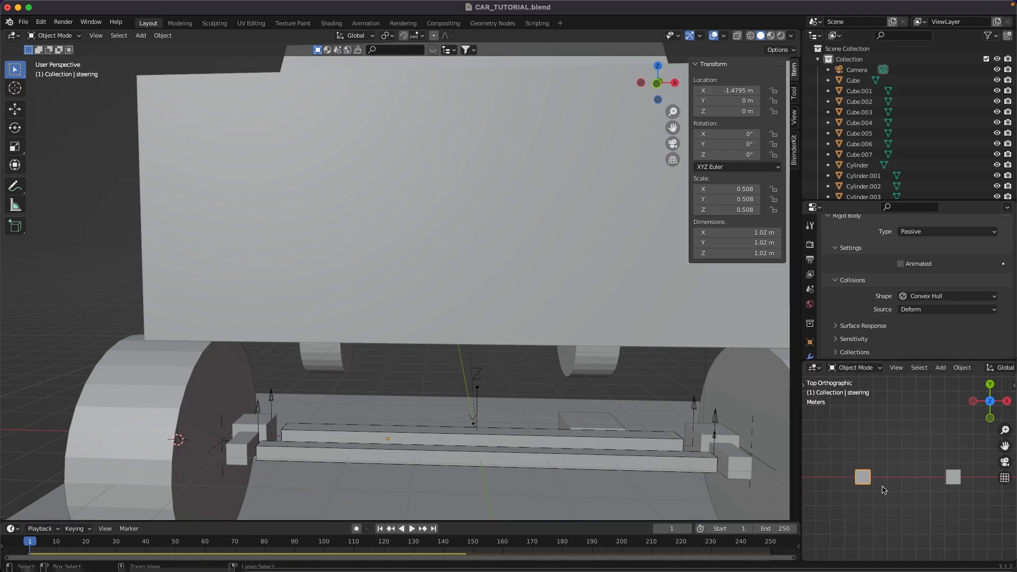
key(ctrl+a)
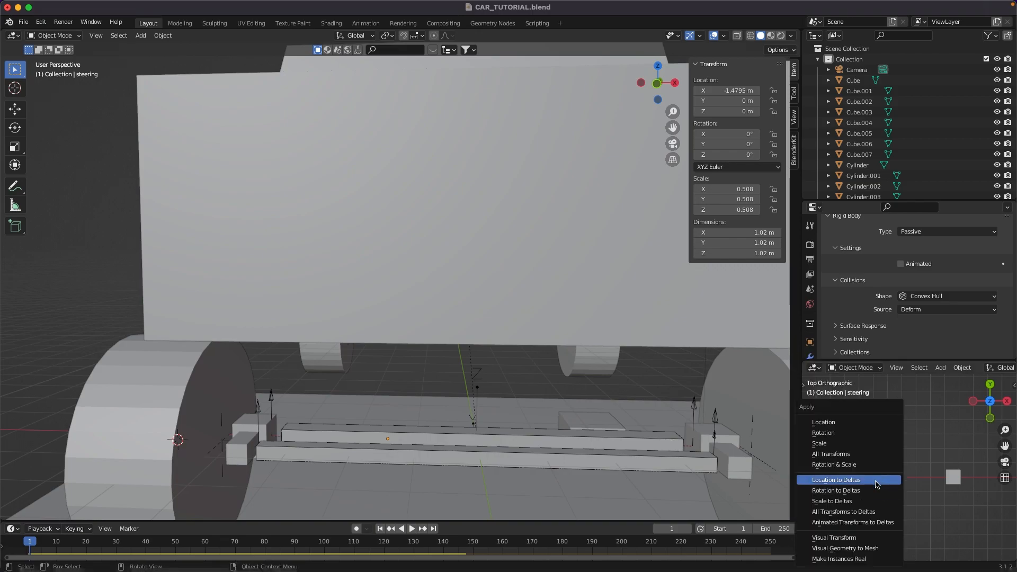
click(857, 423)
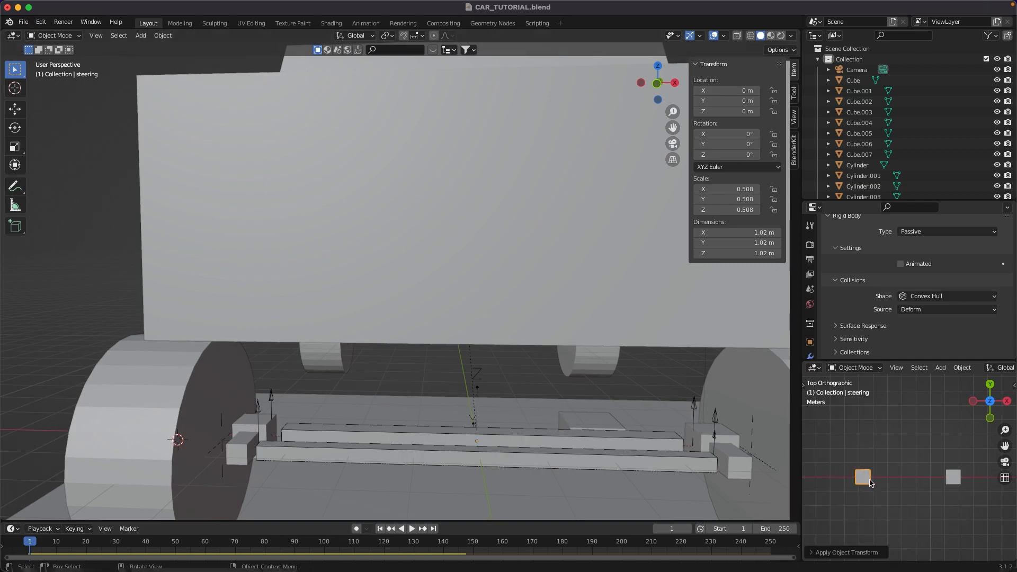
Lock the steering cube's Y and Z location.
key(n)
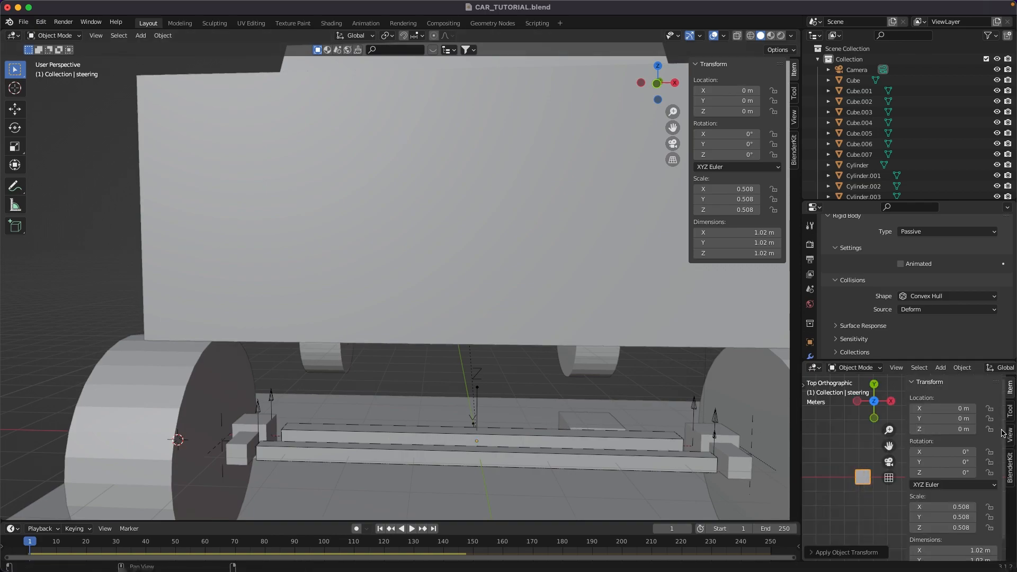
drag(991, 430, 990, 421)
key(n)
key(n)
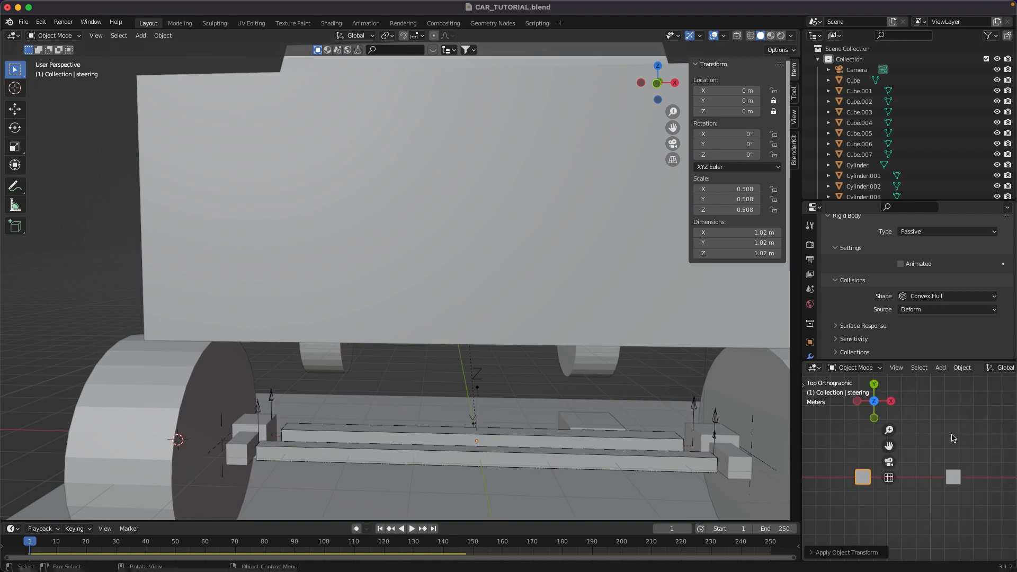
key(n)
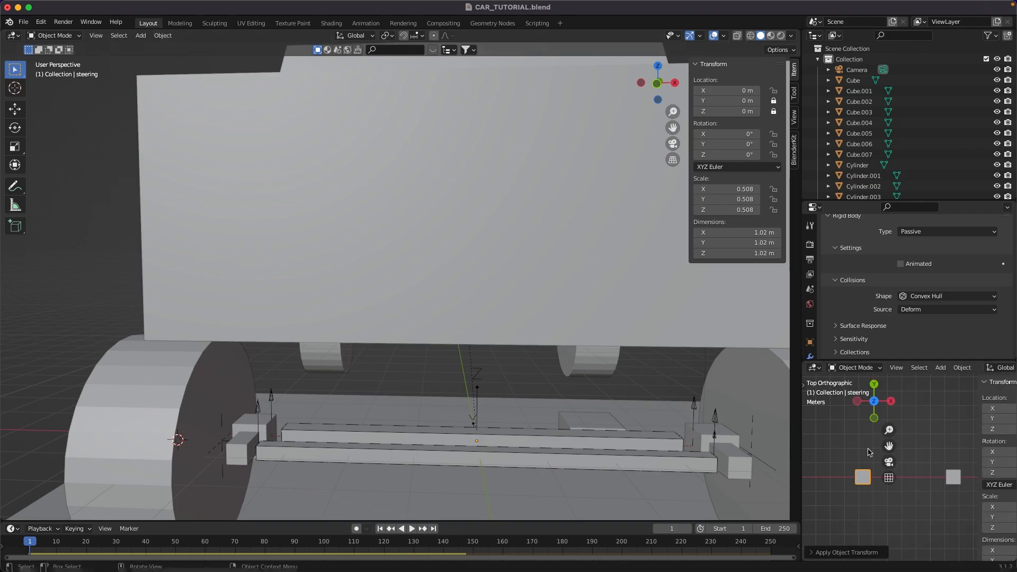
Test-move the steering and THROTTLE cubes along their unlocked axes, cancelling each move, and reselect the steering motor empty.
key(g)
key(Escape)
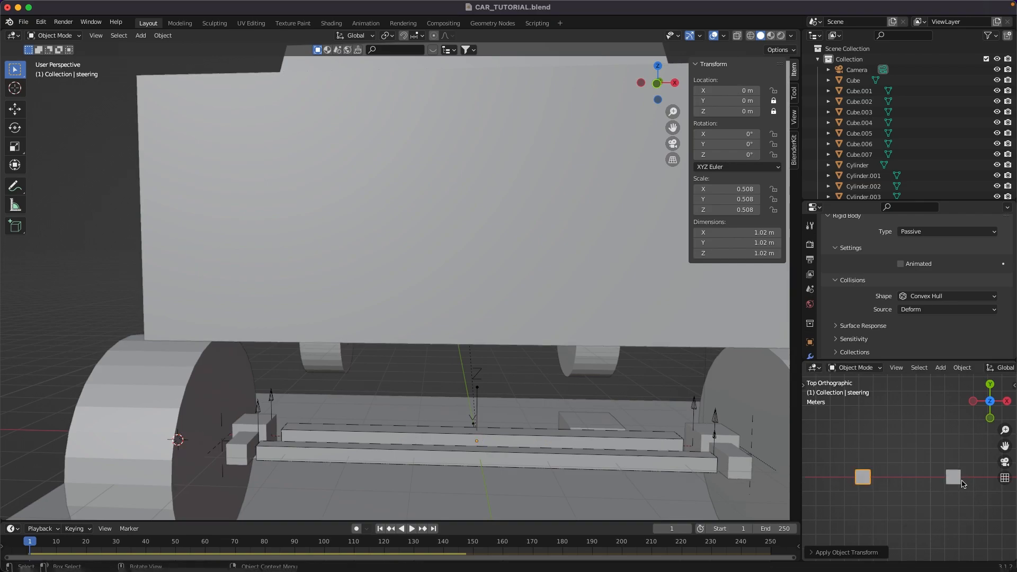
click(955, 481)
key(g)
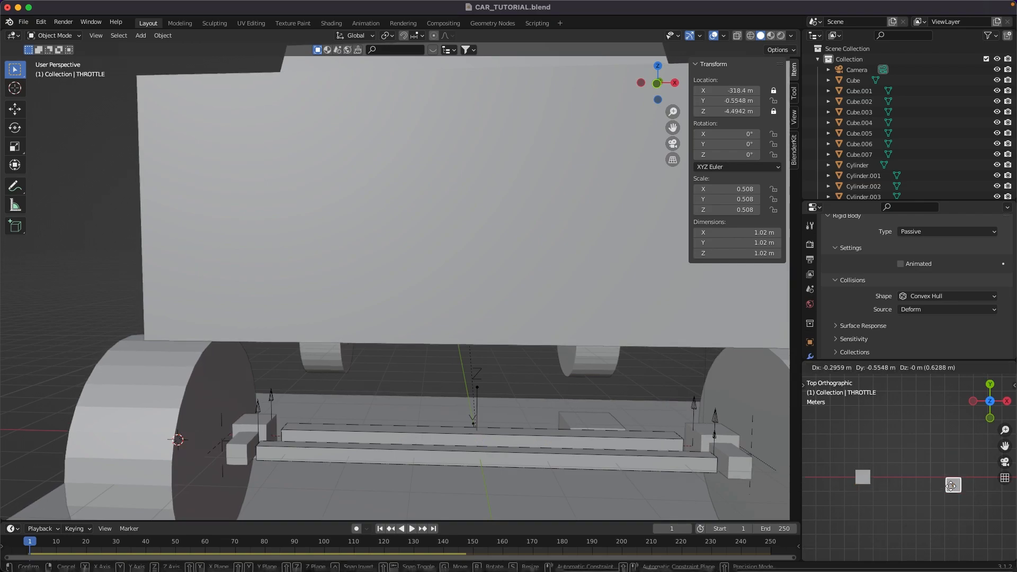
key(Escape)
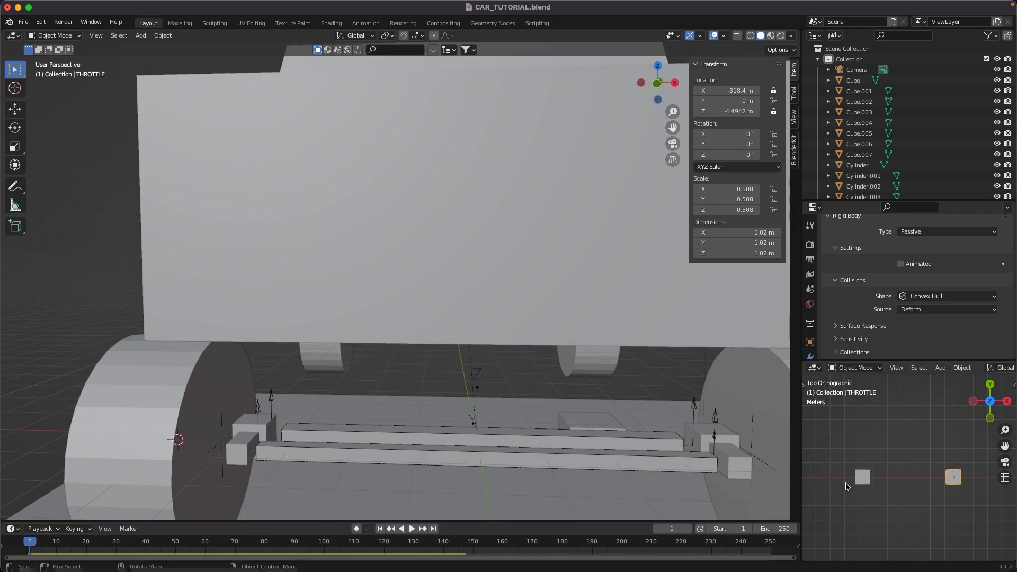
click(868, 473)
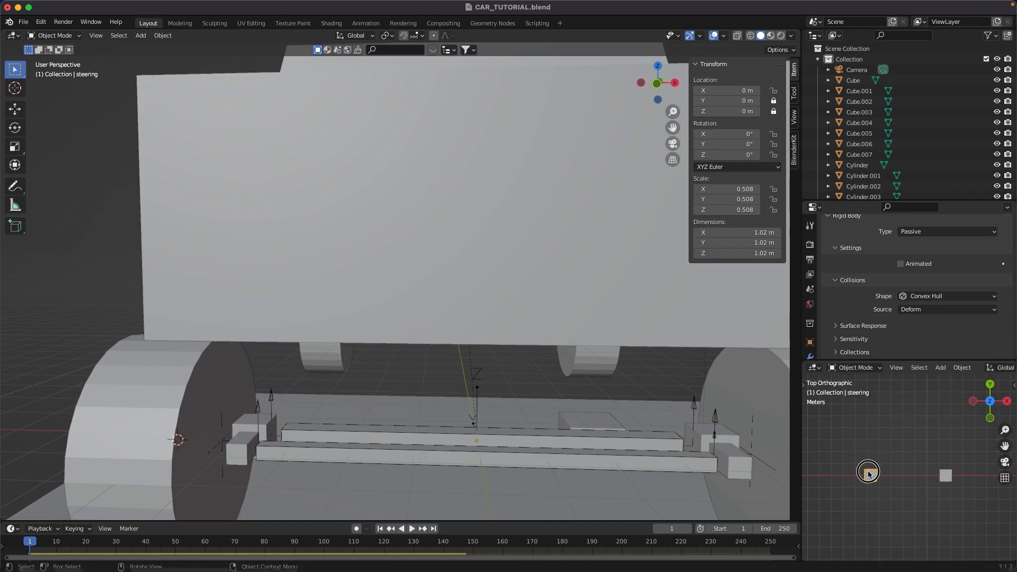
click(715, 435)
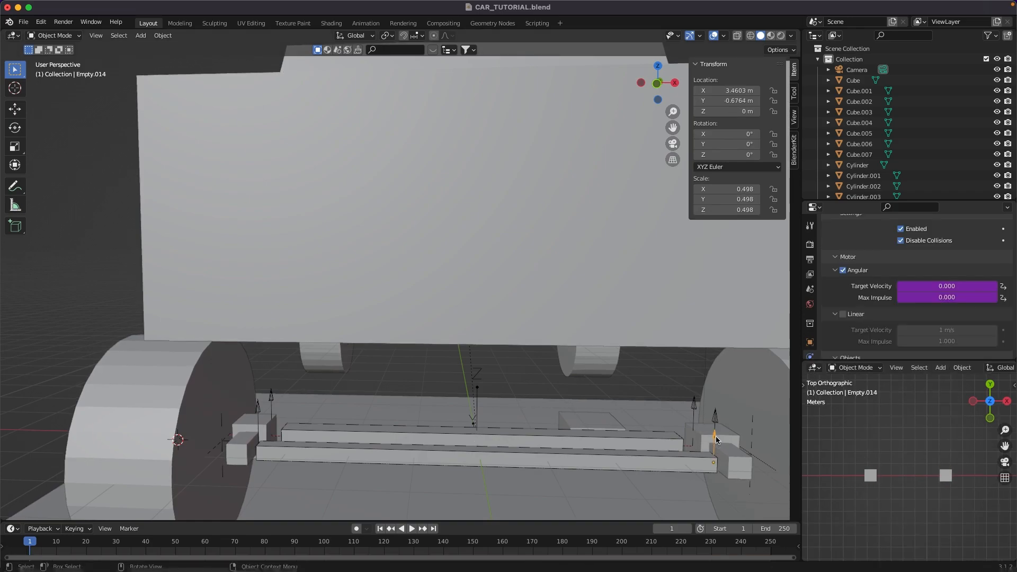
right_click(951, 308)
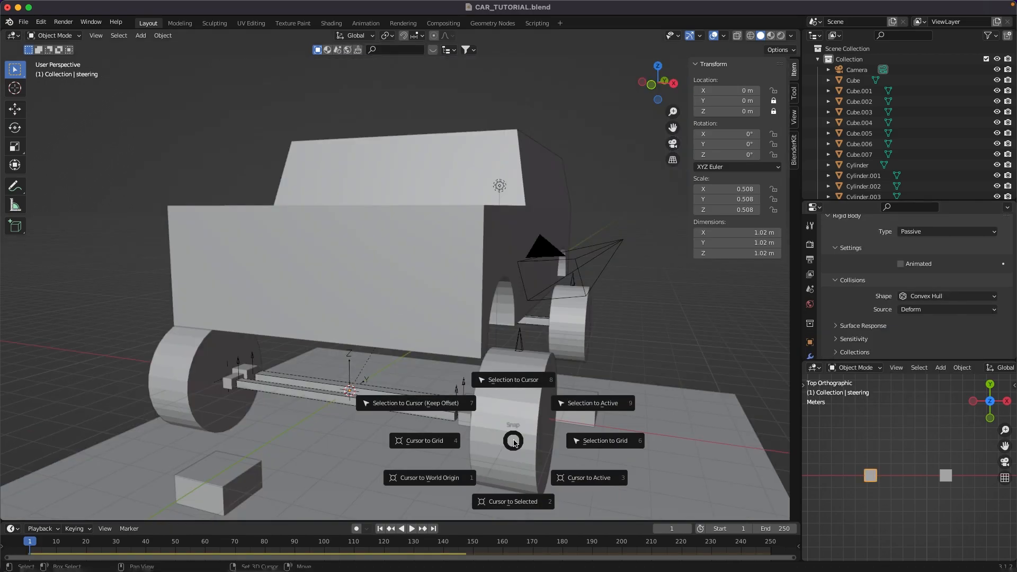
Snap the 3D cursor to the grid, add a sphere empty there and scale it to about 1.192.
click(454, 447)
middle_drag(454, 447, 454, 438)
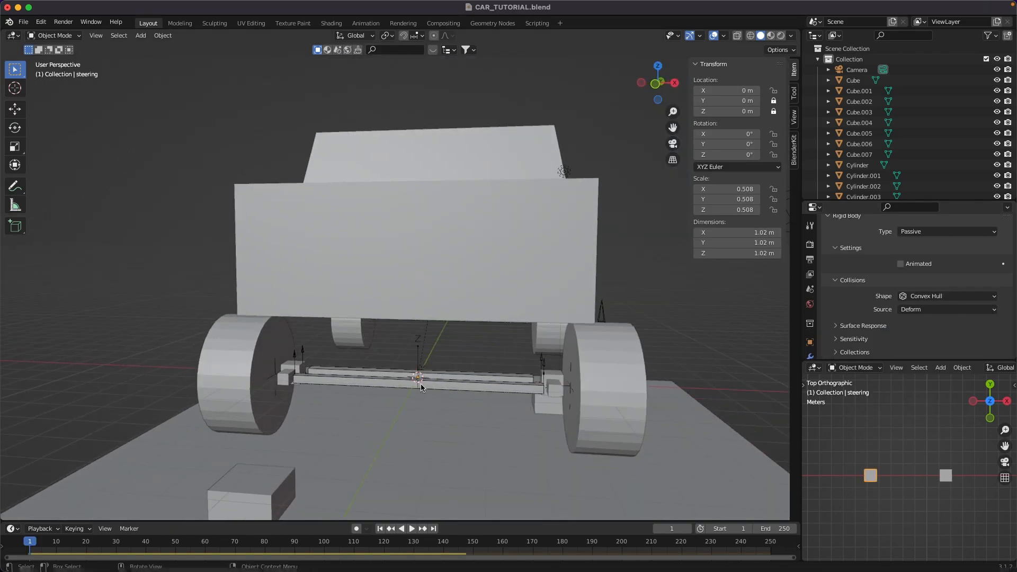
key(shift+a)
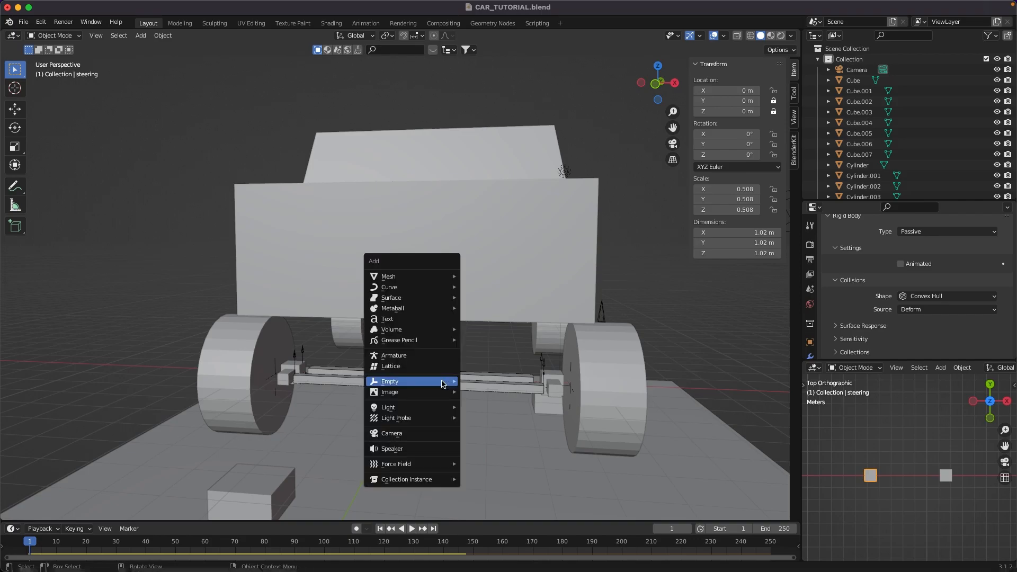
mouse_move(438, 381)
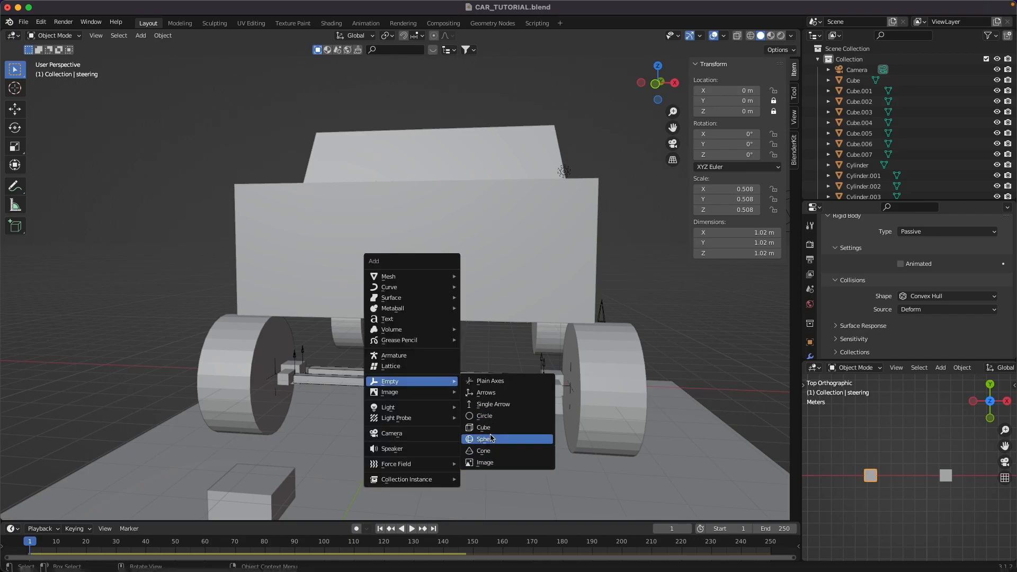
click(491, 440)
key(s)
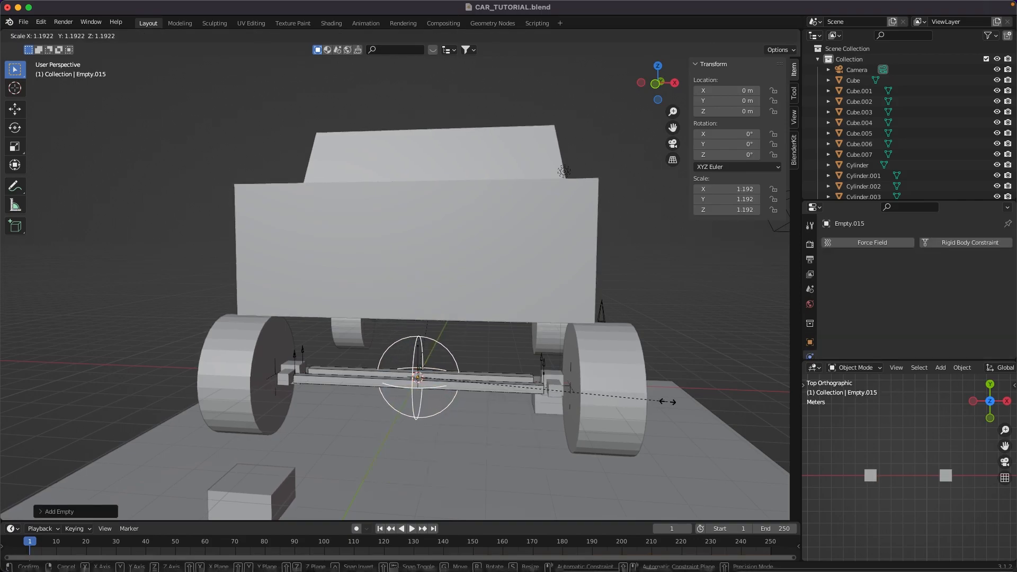
click(668, 395)
middle_drag(668, 395, 665, 393)
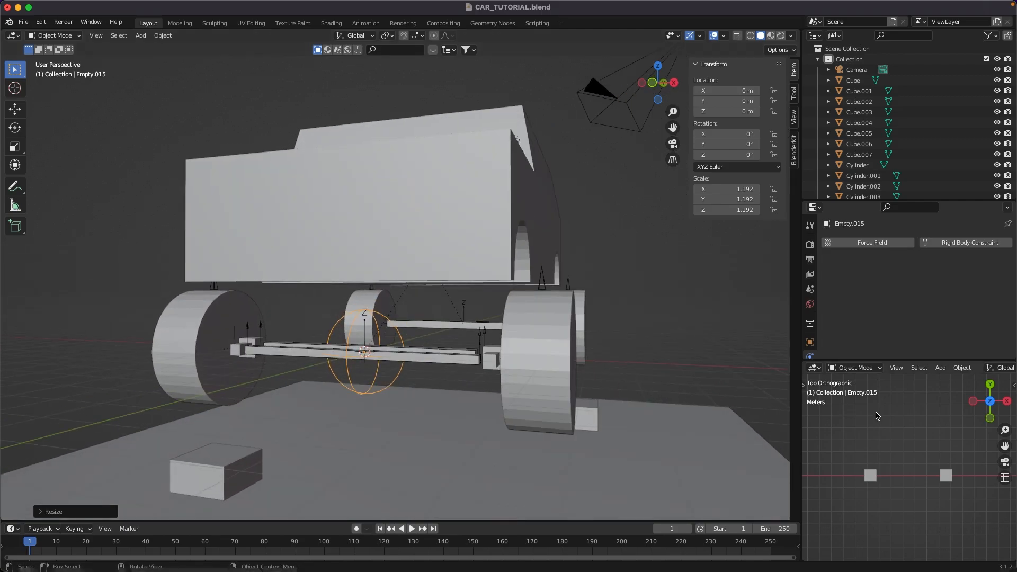
Change the steering motor's Max Impulse driver variable to type Distance and open its first object for selection.
click(480, 340)
right_click(988, 260)
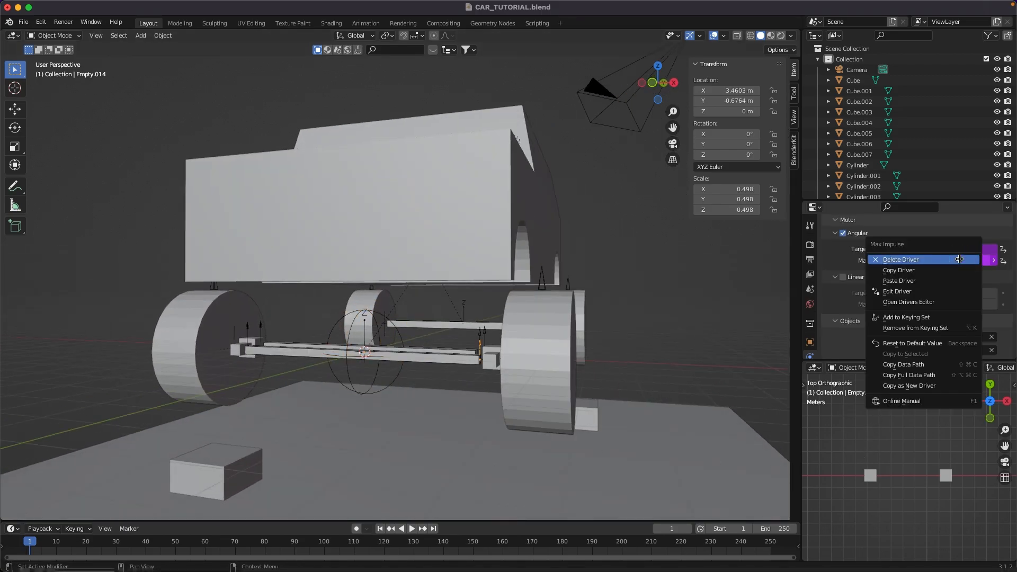
click(912, 292)
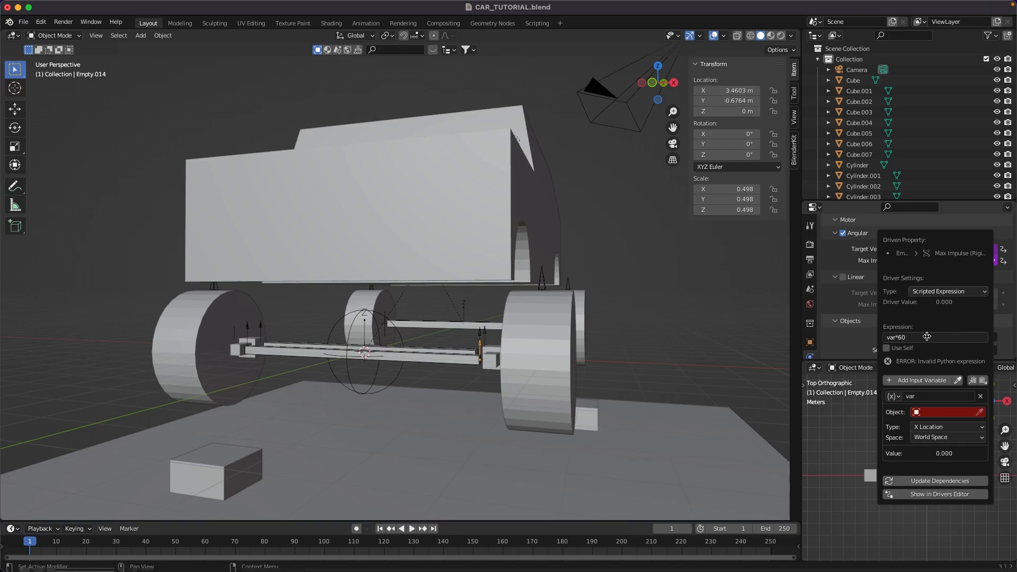
click(891, 396)
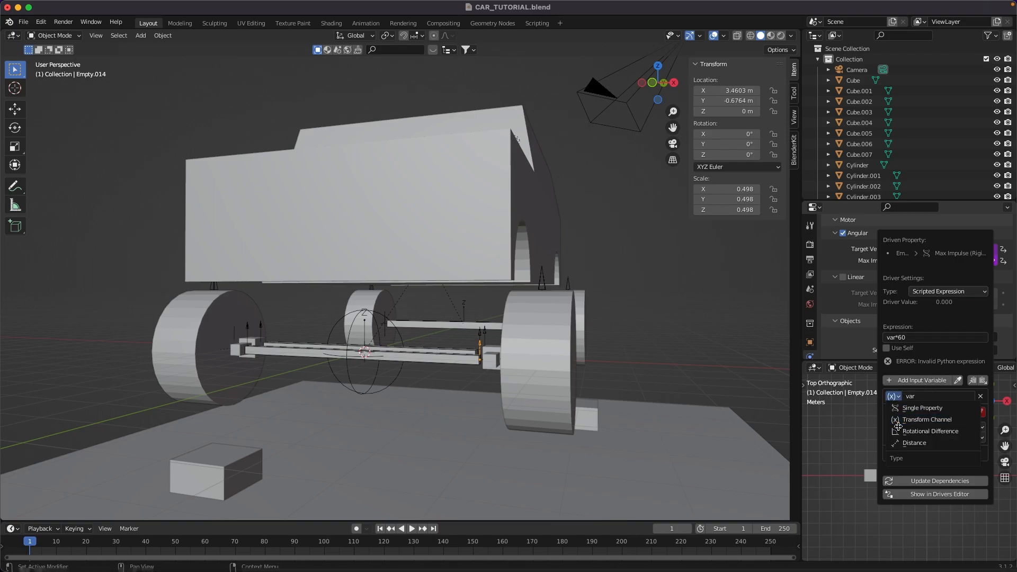
click(901, 443)
click(941, 413)
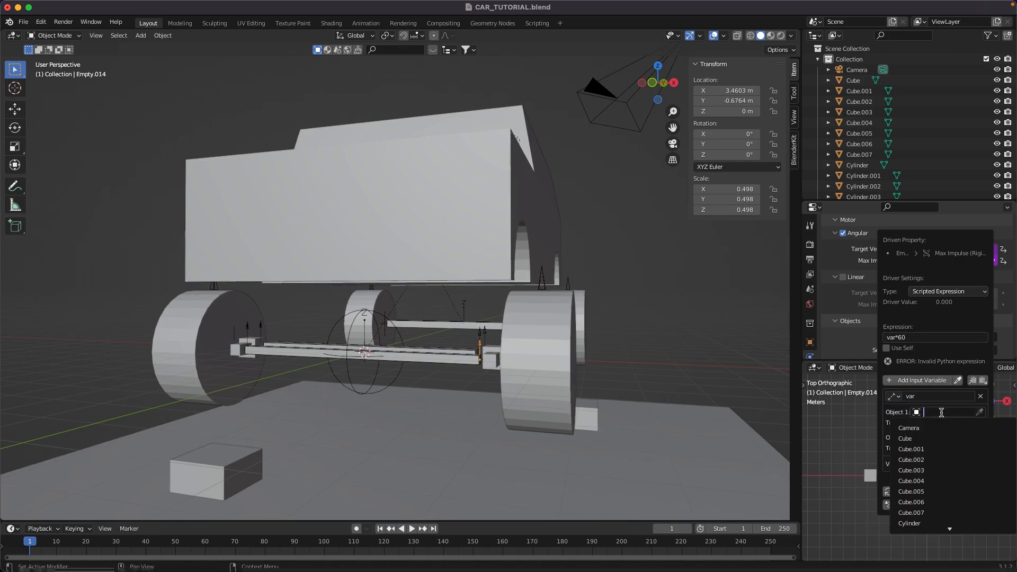
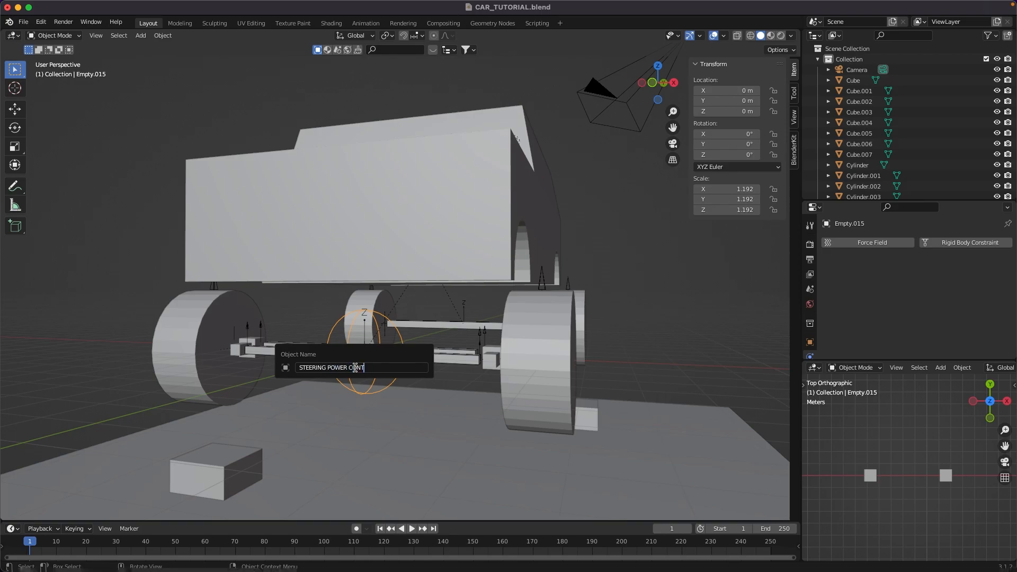
Name the sphere empty STEERING POWER CONTROL and make it the second object in the steering motor's Max Impulse driver variable.
key(Return)
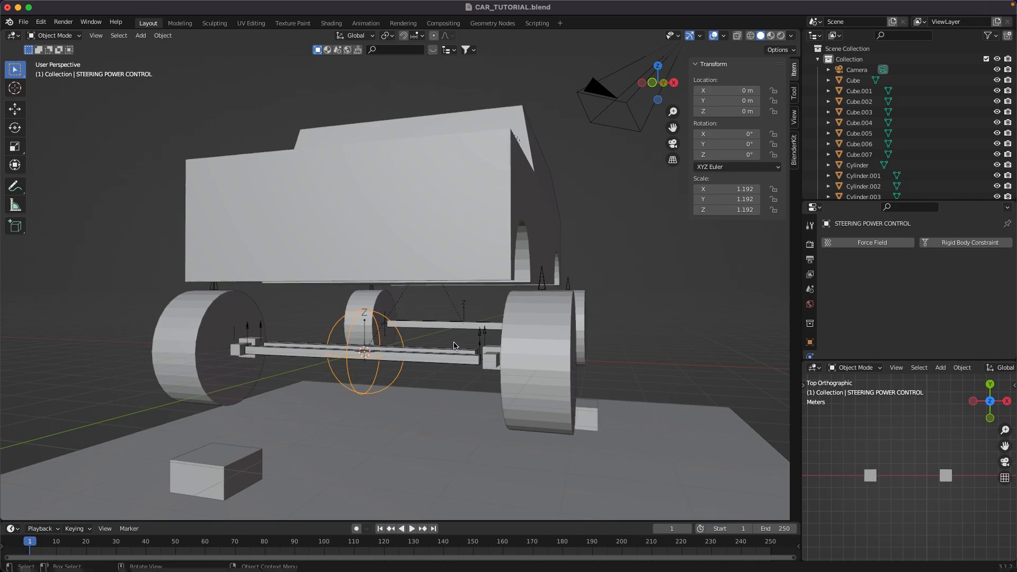
click(482, 348)
scroll(917, 297, down, 5)
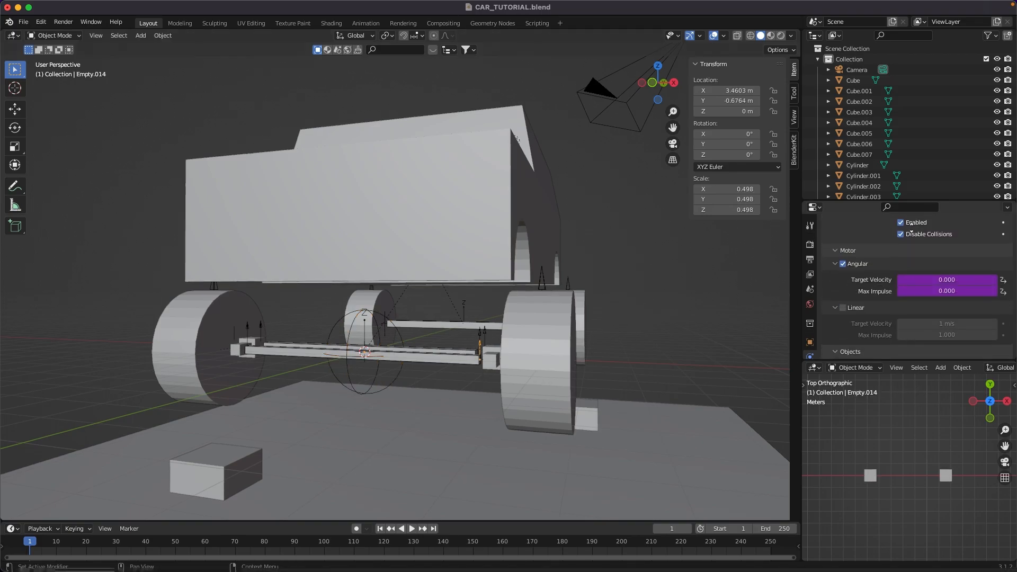
right_click(920, 315)
click(919, 284)
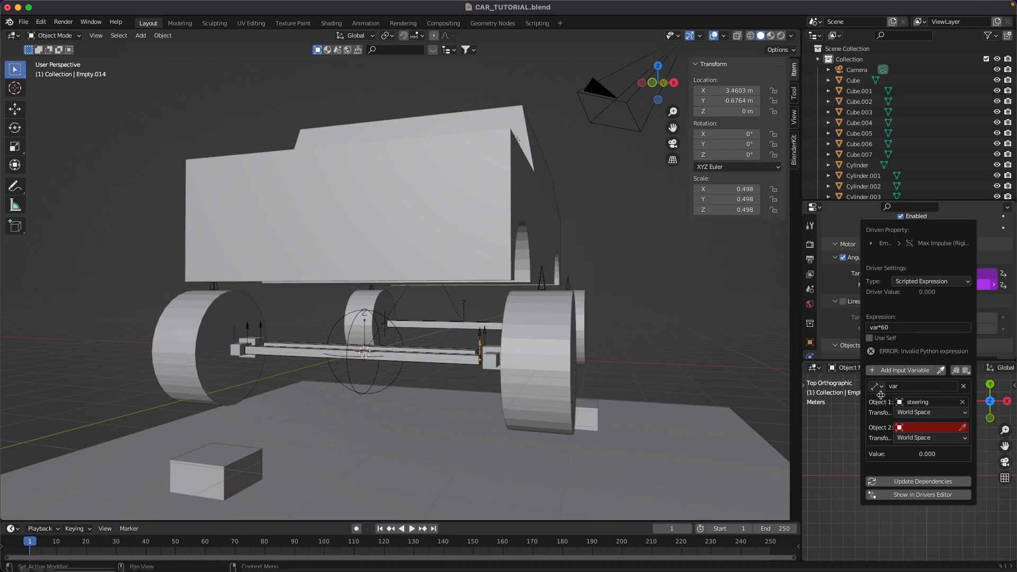
click(930, 417)
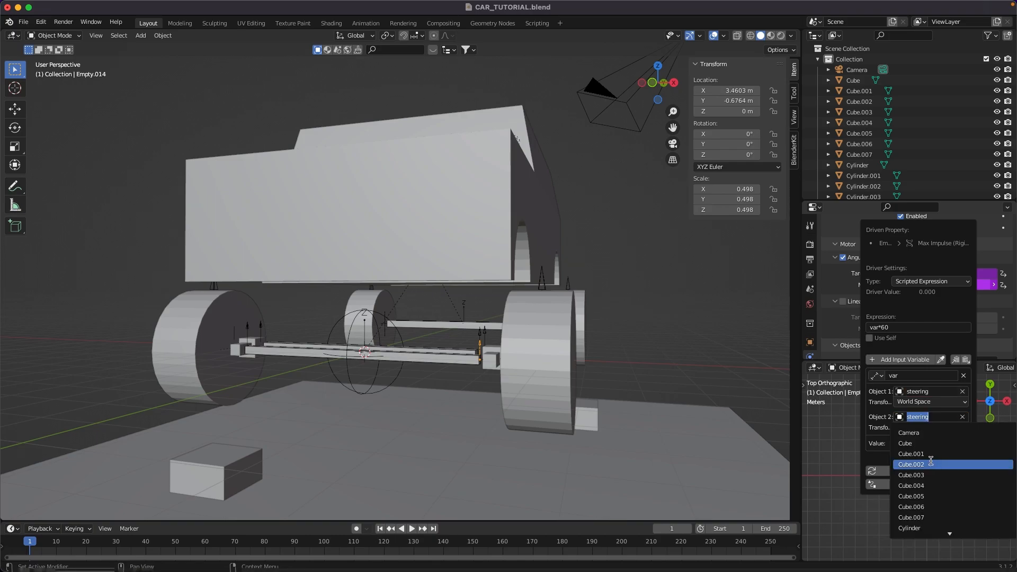
text(STEER)
click(933, 444)
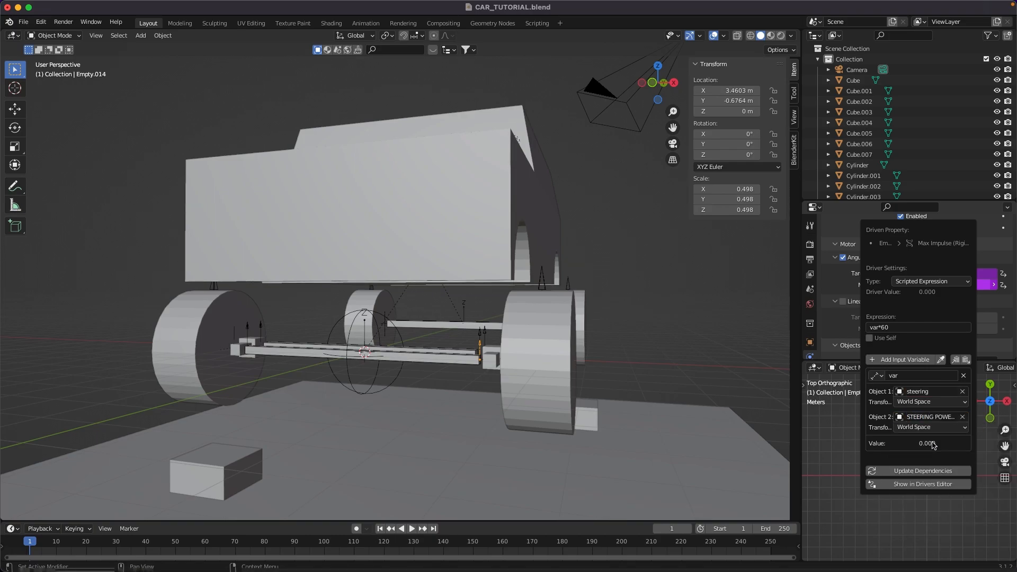
Set the driver variable's first object to Transform Space and its second object to Local Space, and save the file.
click(931, 404)
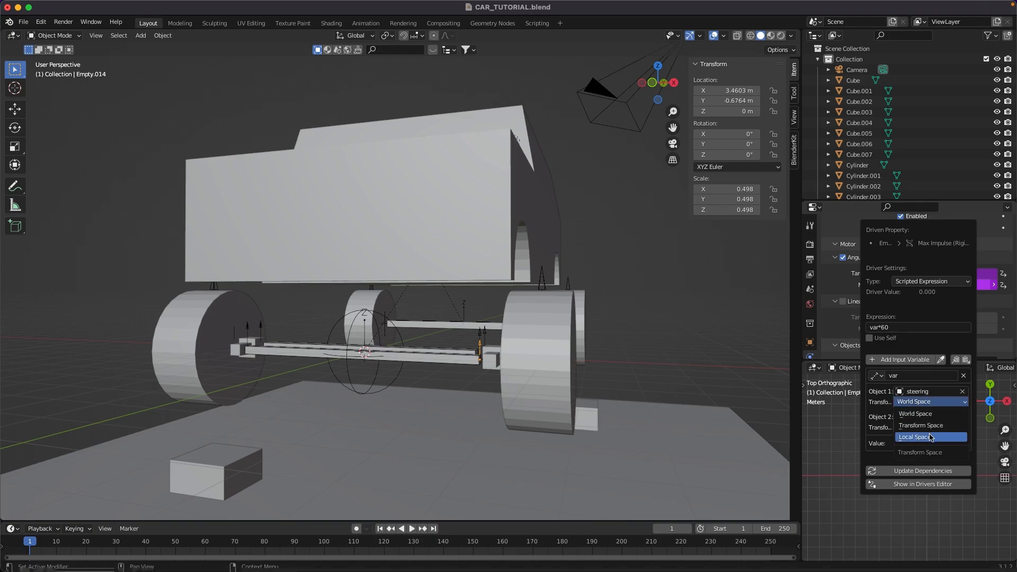
click(931, 426)
click(933, 428)
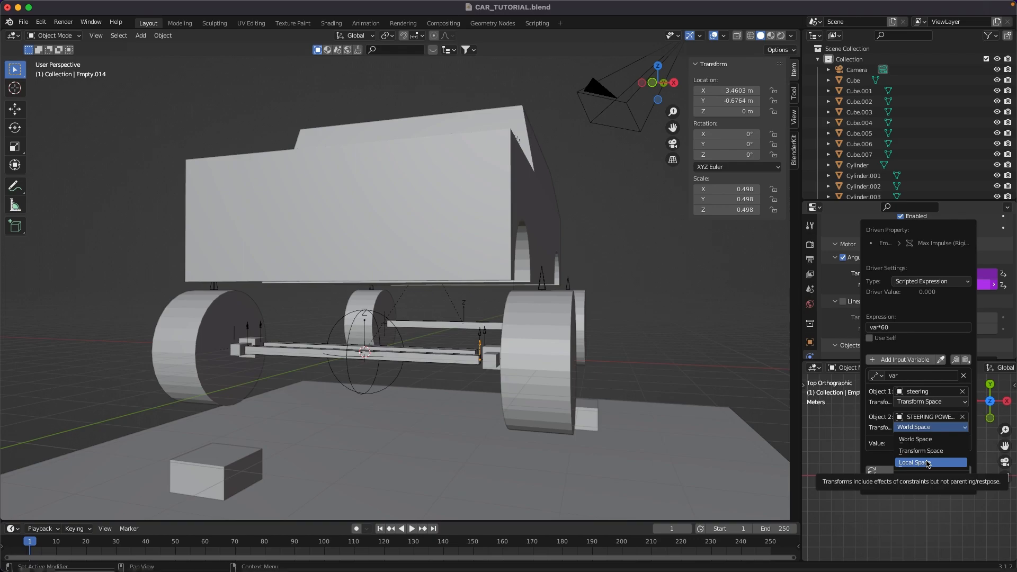
click(928, 463)
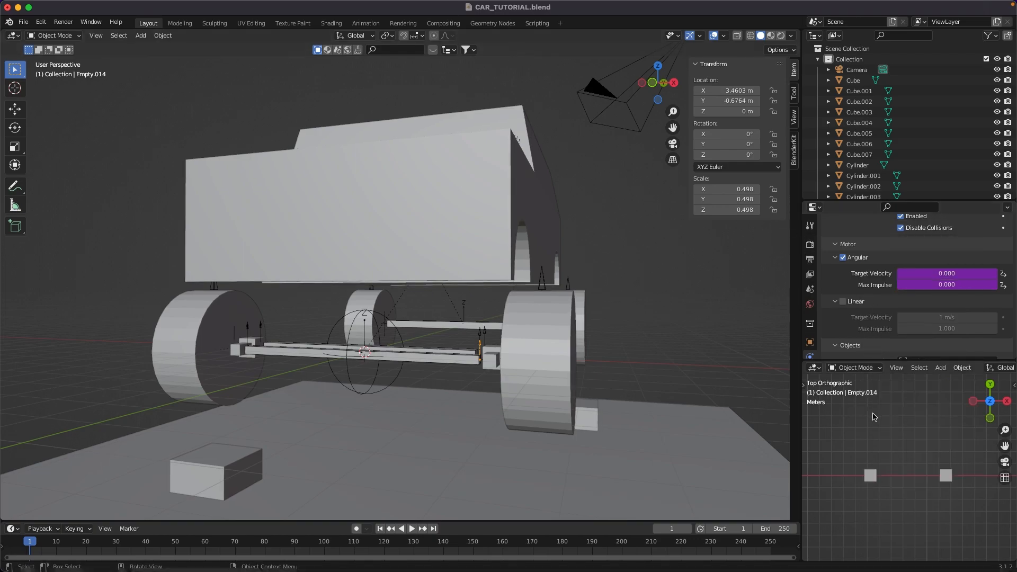
key(super+s)
Play the simulation and move the steering cube along its unlocked axis to test the front wheels' steering.
scroll(217, 287, down, 6)
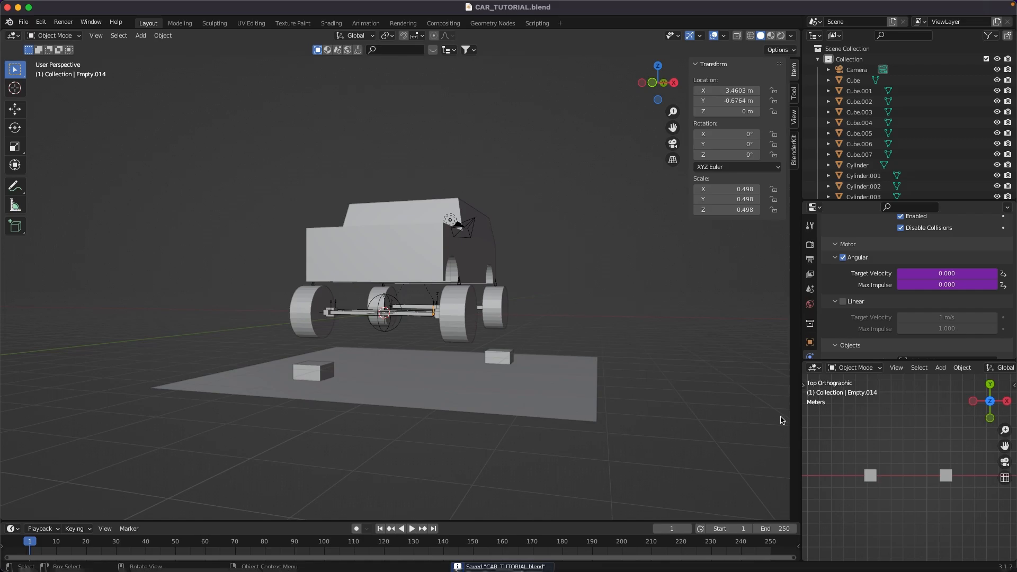
key(space)
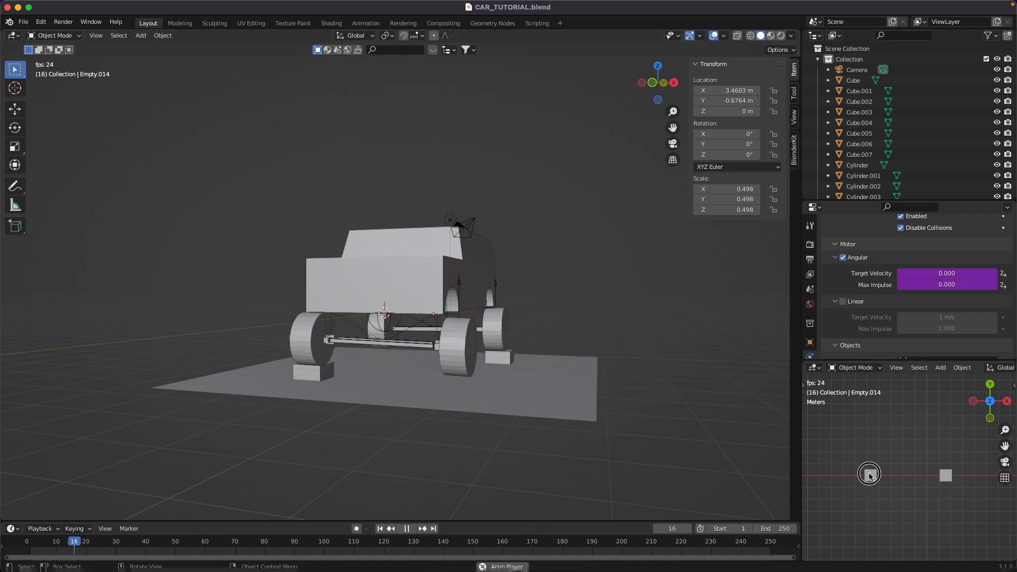
click(871, 476)
drag(871, 476, 958, 505)
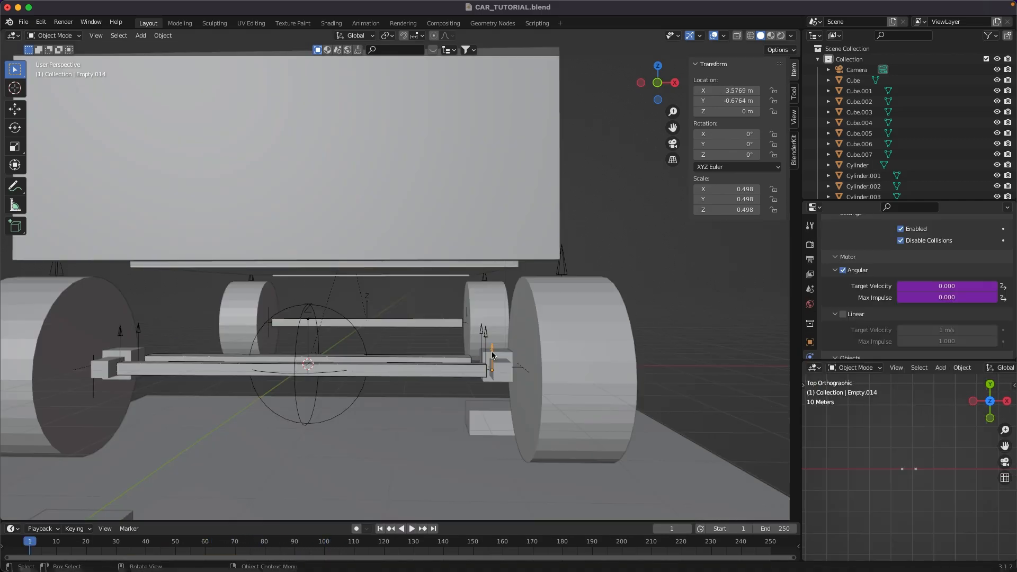
Test-move the steering motor empty along its local X axis to check its orientation, cancelling each move.
key(g)
key(x)
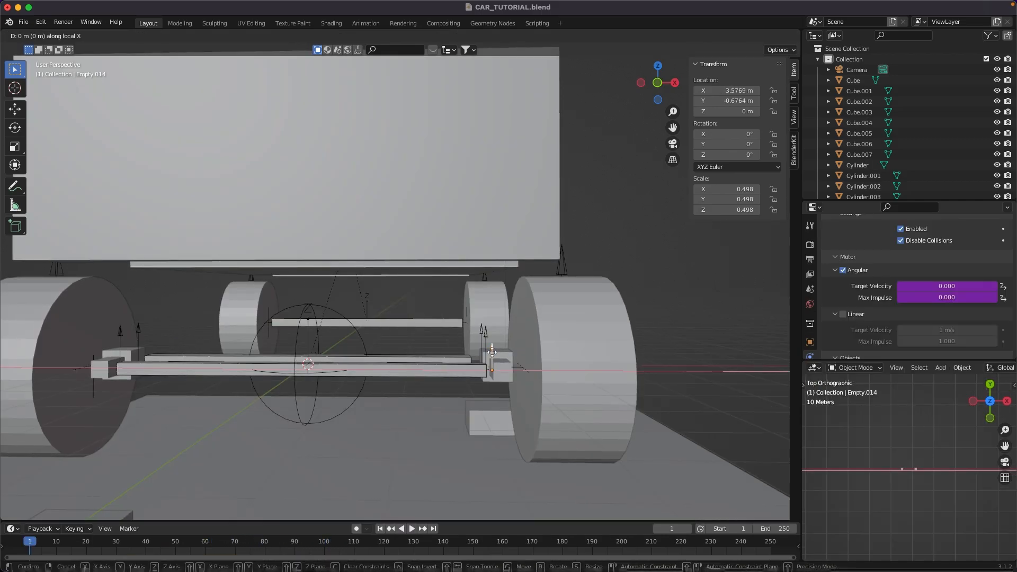
key(x)
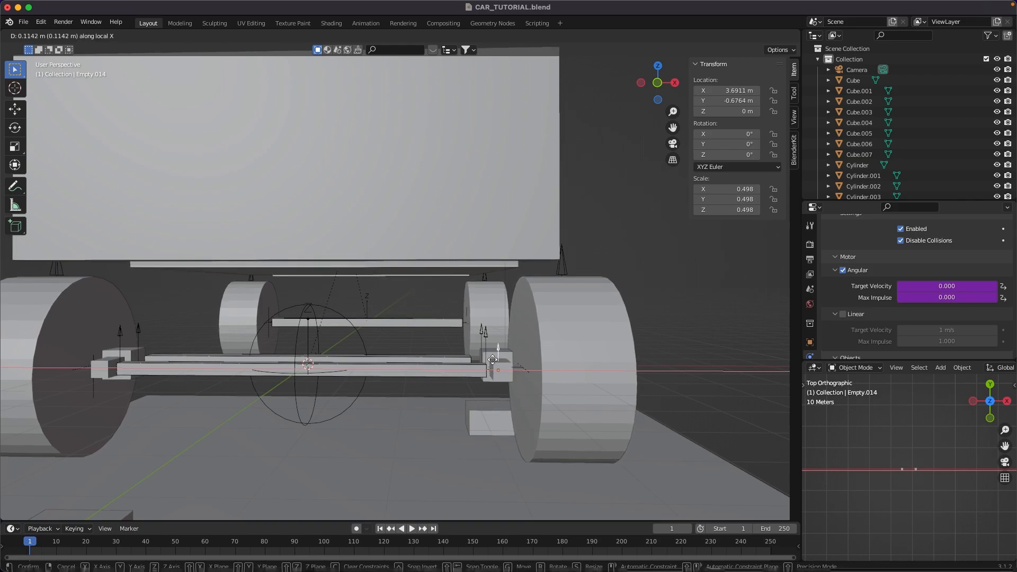
key(Escape)
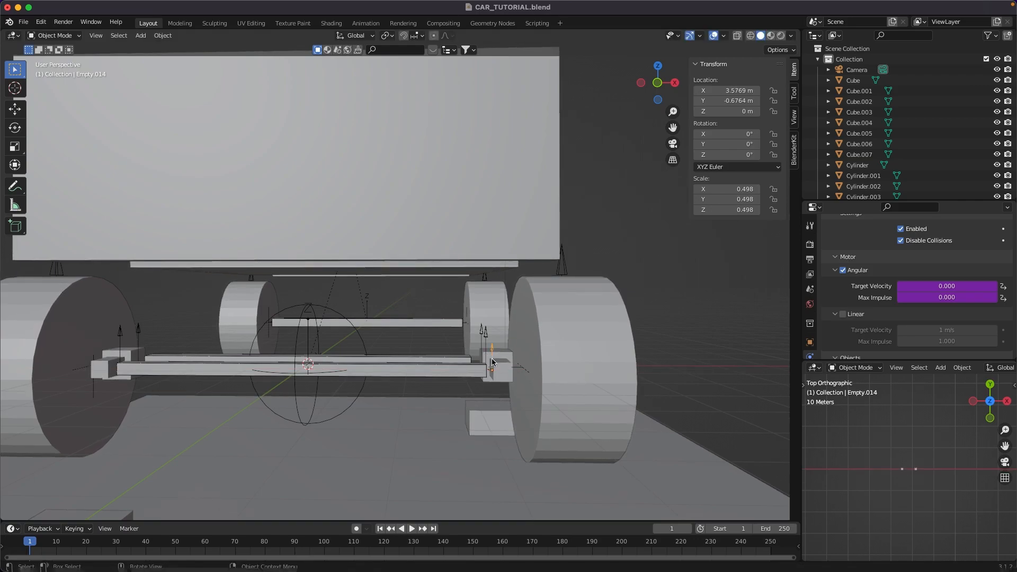
mouse_move(491, 358)
middle_down()
mouse_move(467, 366)
mouse_move(489, 360)
middle_up()
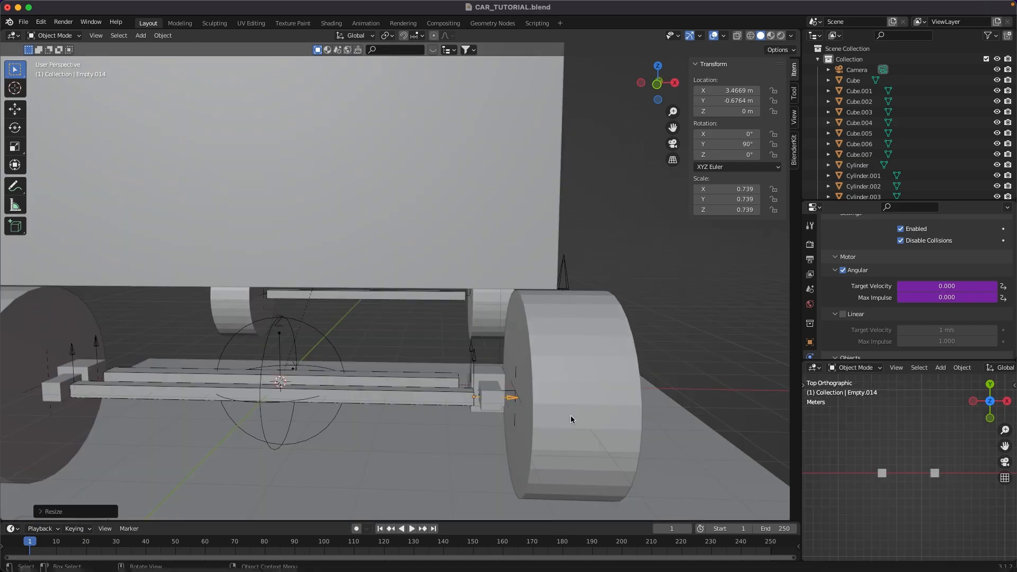
key(g)
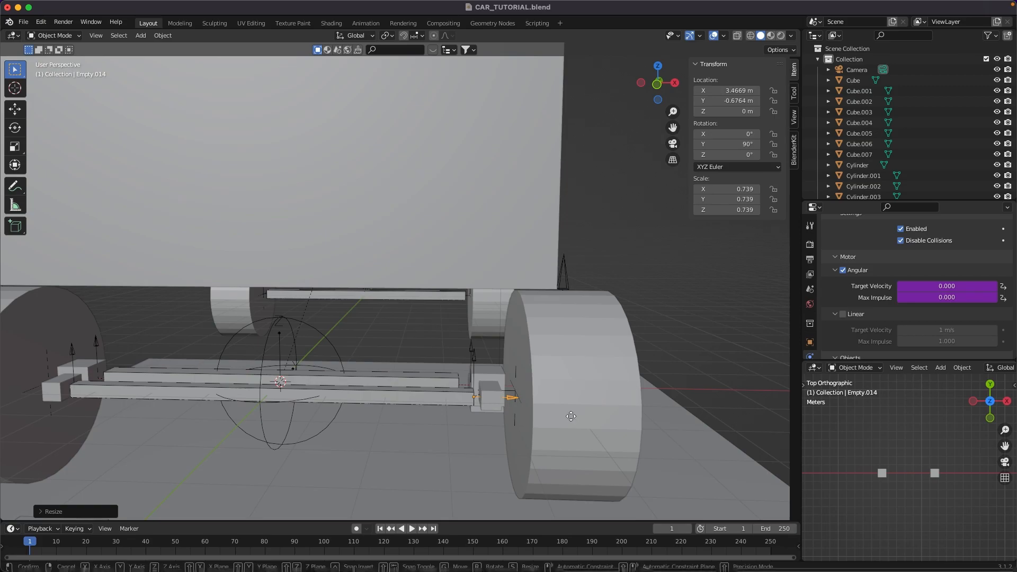
key(x)
key(x)
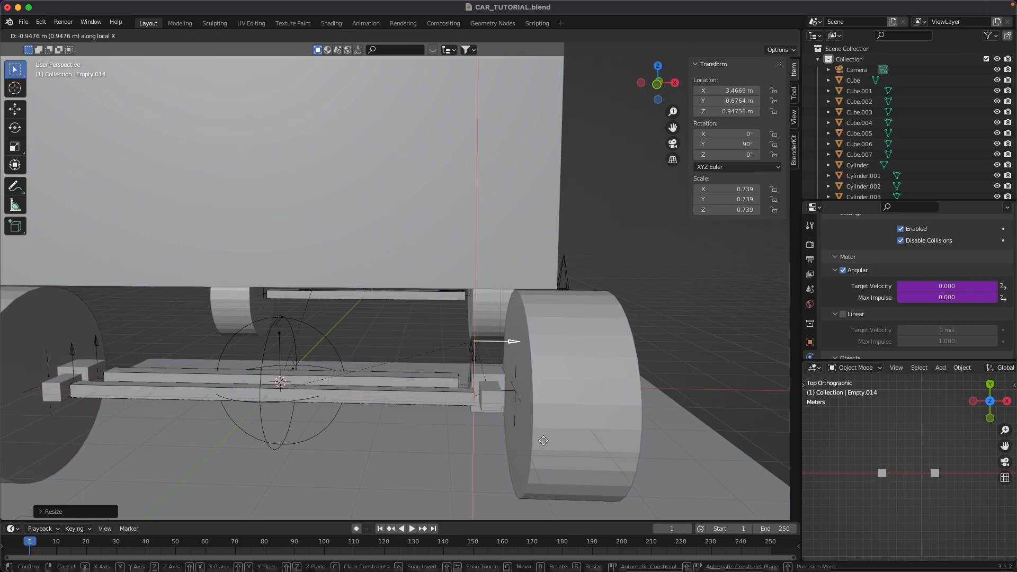
right_click(543, 427)
scroll(632, 402, down, 5)
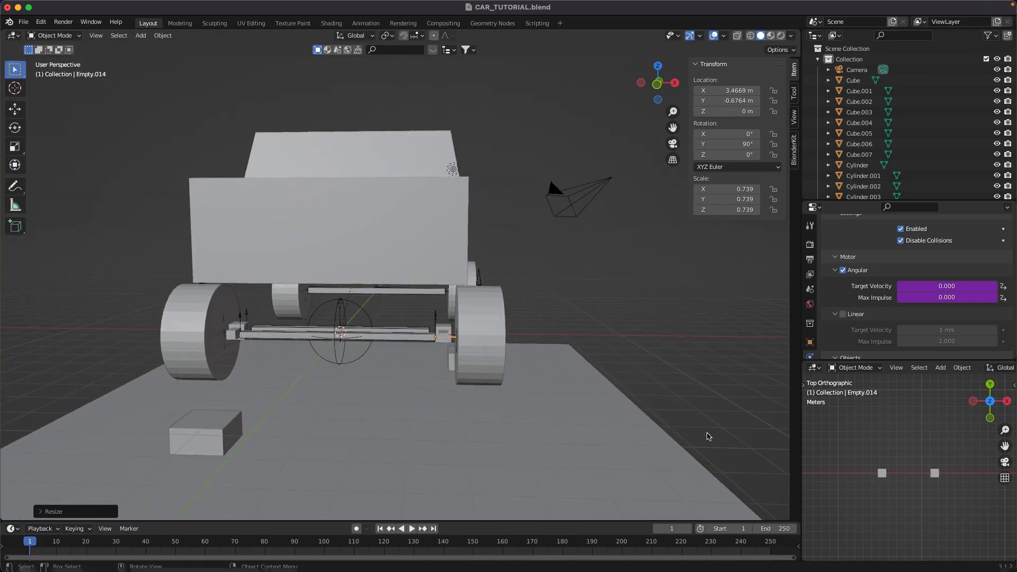
Select the steering cube and play the simulation to test steering with the cube offset along X.
click(883, 474)
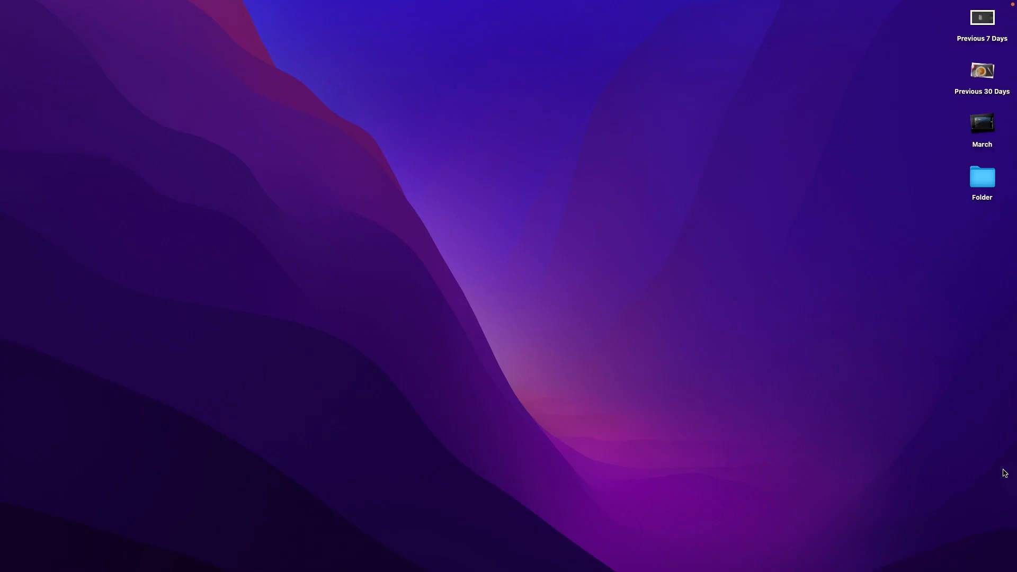
click(994, 386)
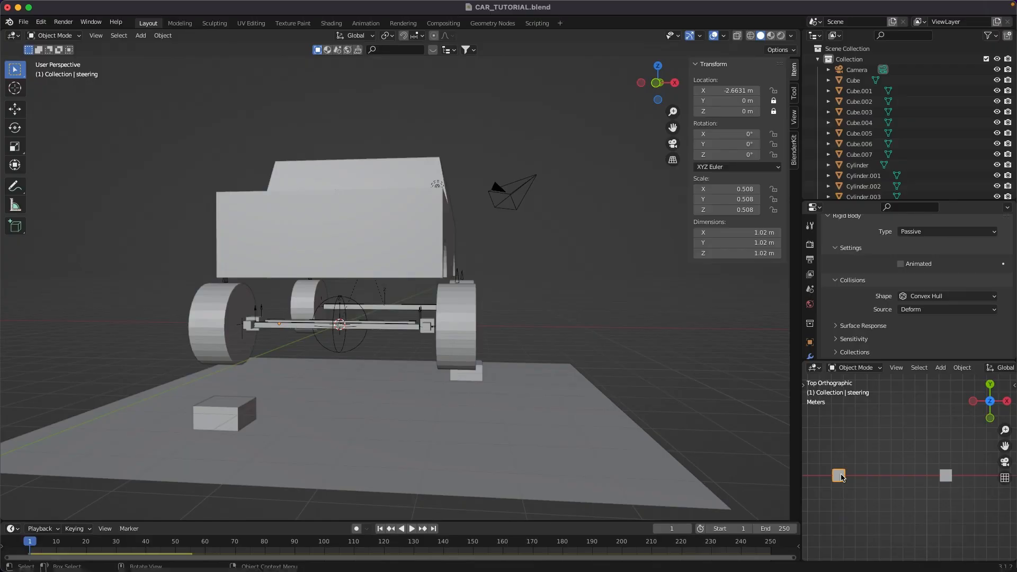
key(space)
drag(842, 477, 872, 488)
right_click(873, 491)
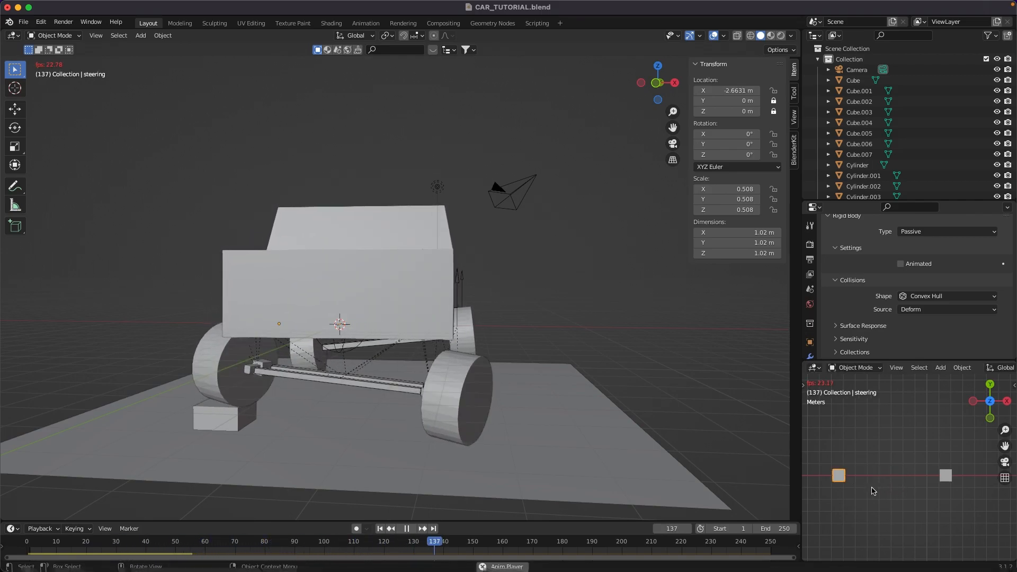
Clear the steering cube's location and stop playback, returning to the first frame.
key(alt+g)
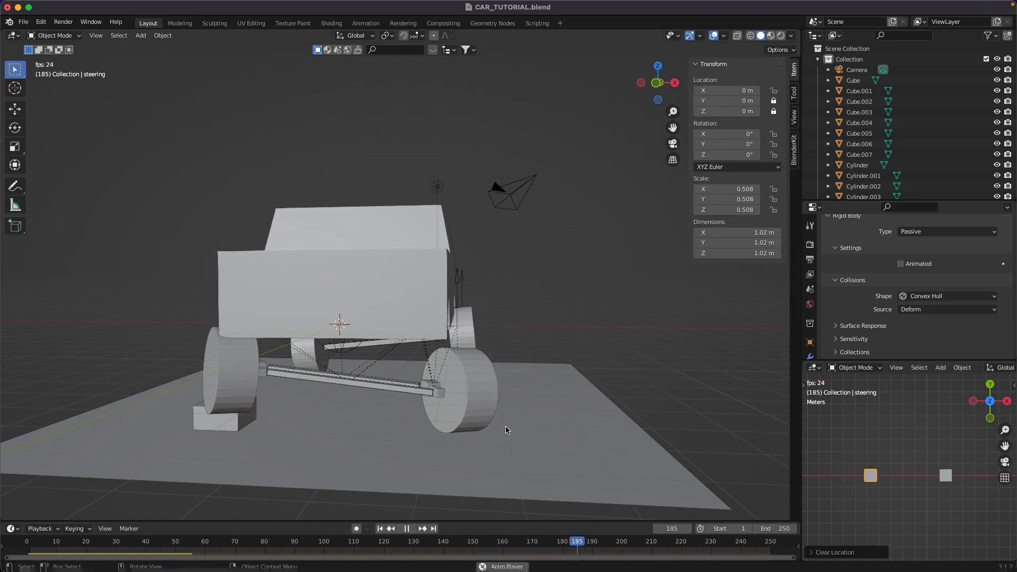
key(space)
key(shift+Left)
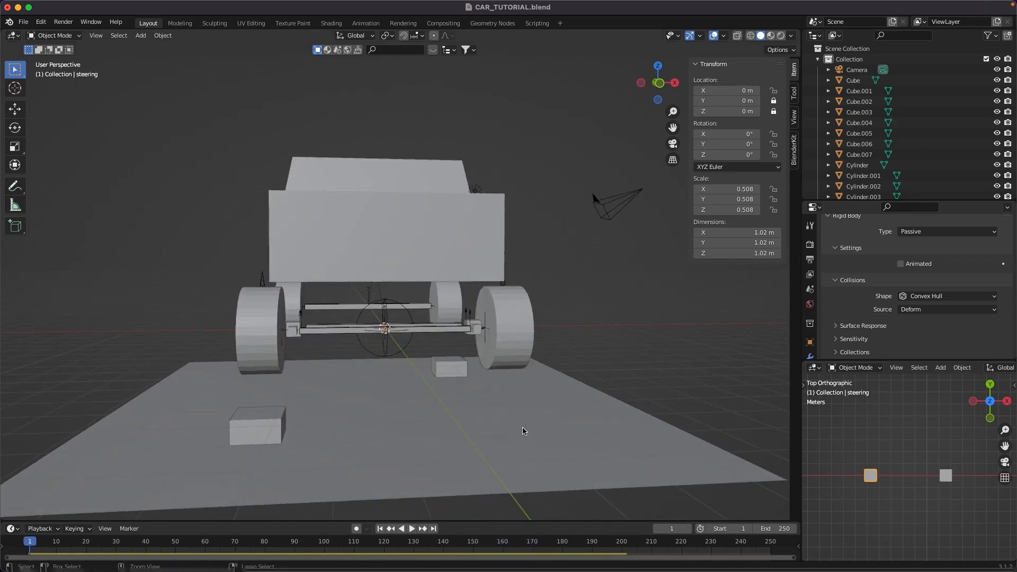
Change the rigid body constraint type of the front axle's pivot empty, Empty.001, from Generic to Generic Spring.
scroll(524, 431, up, 5)
click(518, 337)
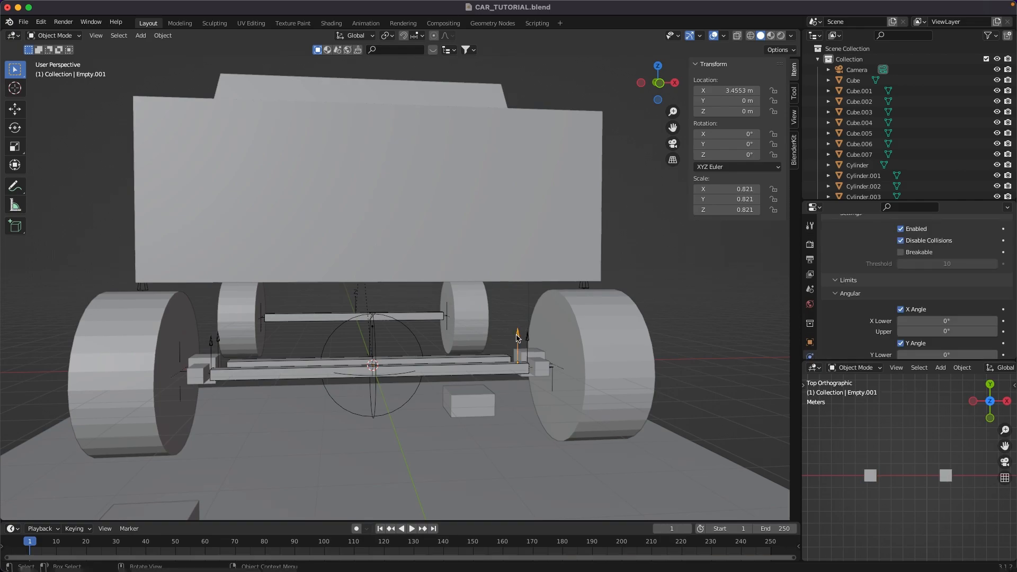
scroll(901, 255, down, 8)
scroll(917, 286, down, 3)
scroll(404, 408, up, 3)
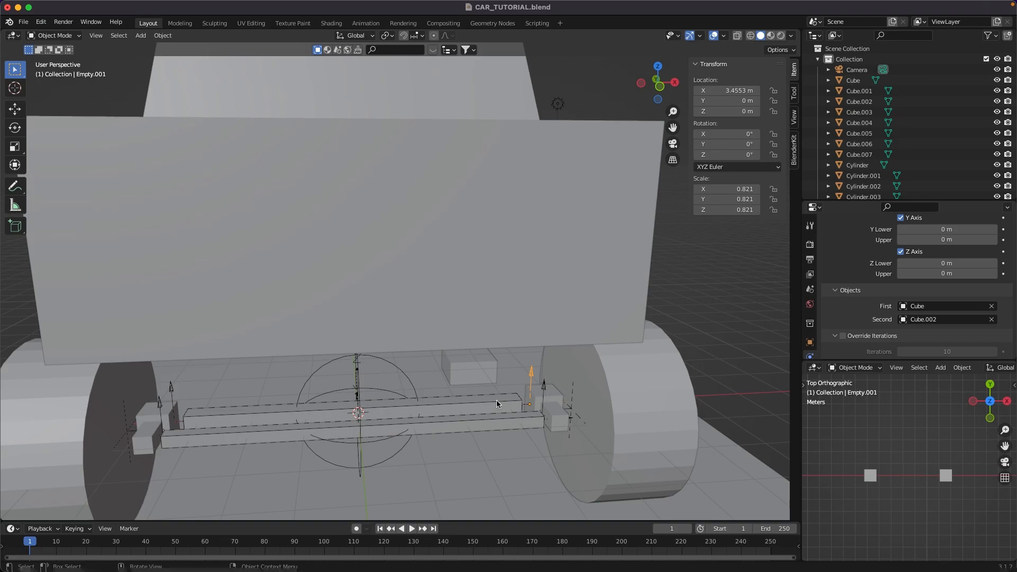
scroll(880, 273, up, 7)
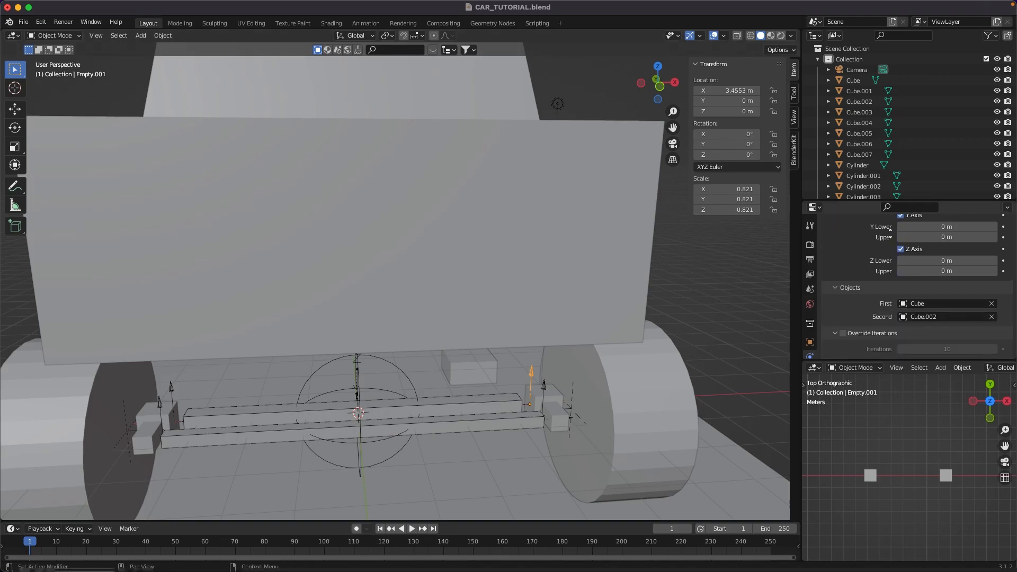
scroll(879, 273, up, 3)
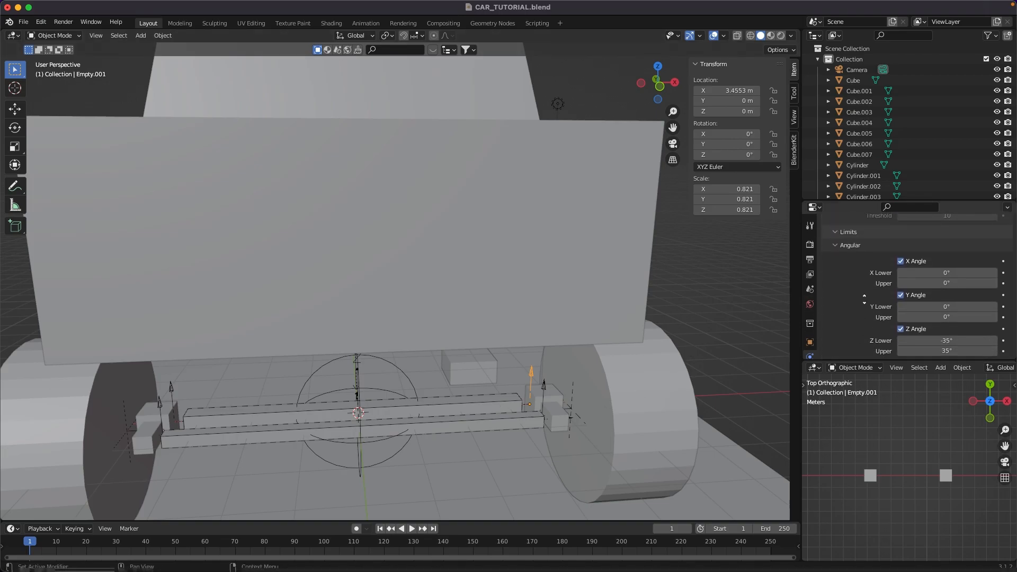
scroll(869, 352, up, 3)
click(946, 226)
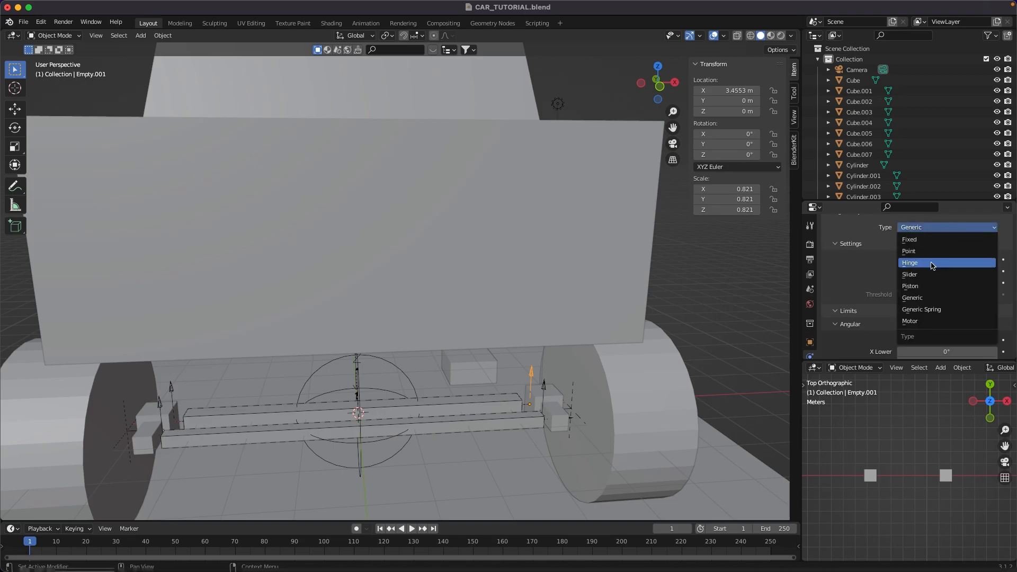
click(929, 311)
Enable the Z Angle spring on the Empty.001 constraint and set its Z stiffness to 1000.
scroll(922, 296, down, 5)
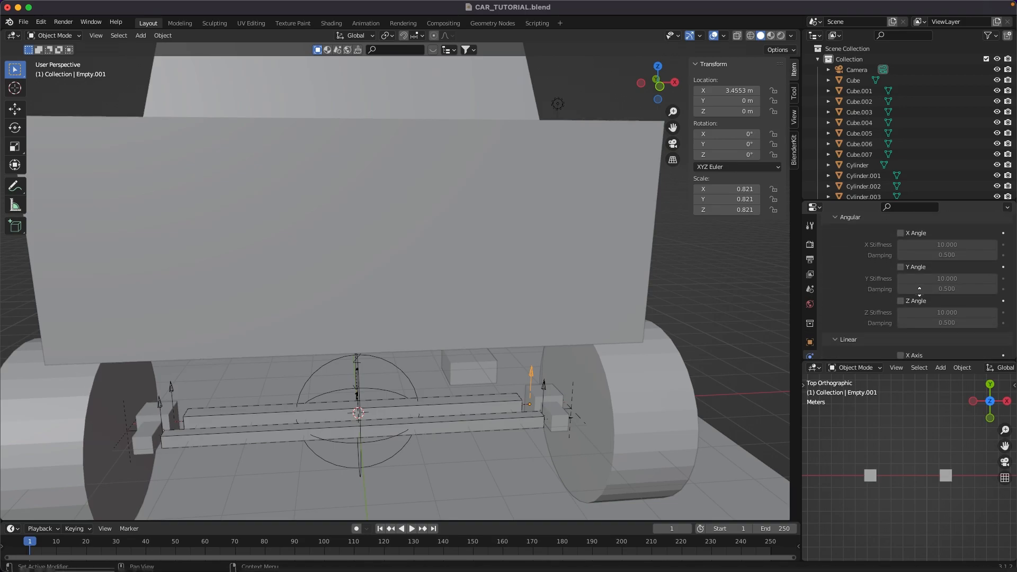
scroll(920, 289, up, 1)
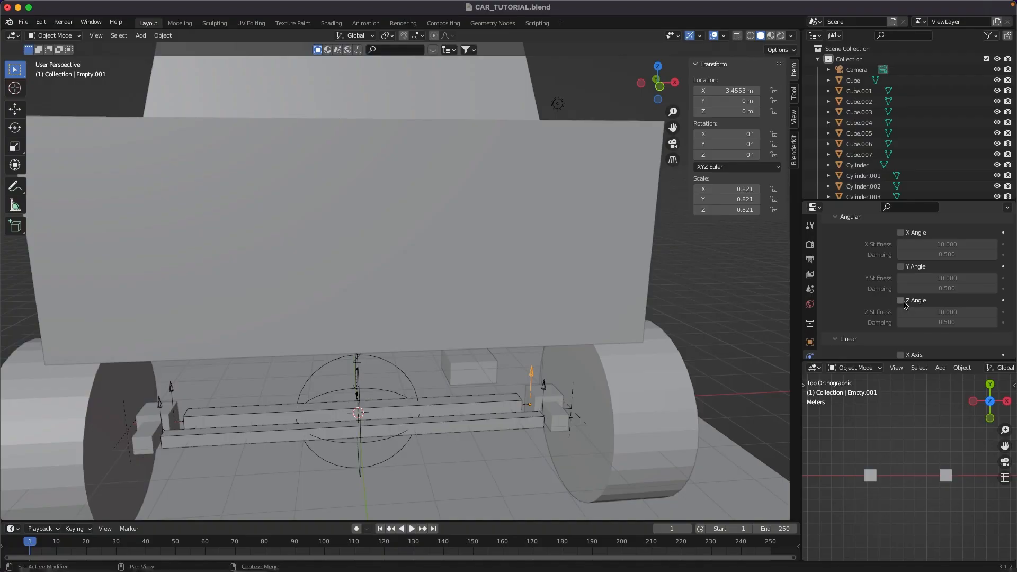
click(903, 301)
click(918, 311)
text(10)
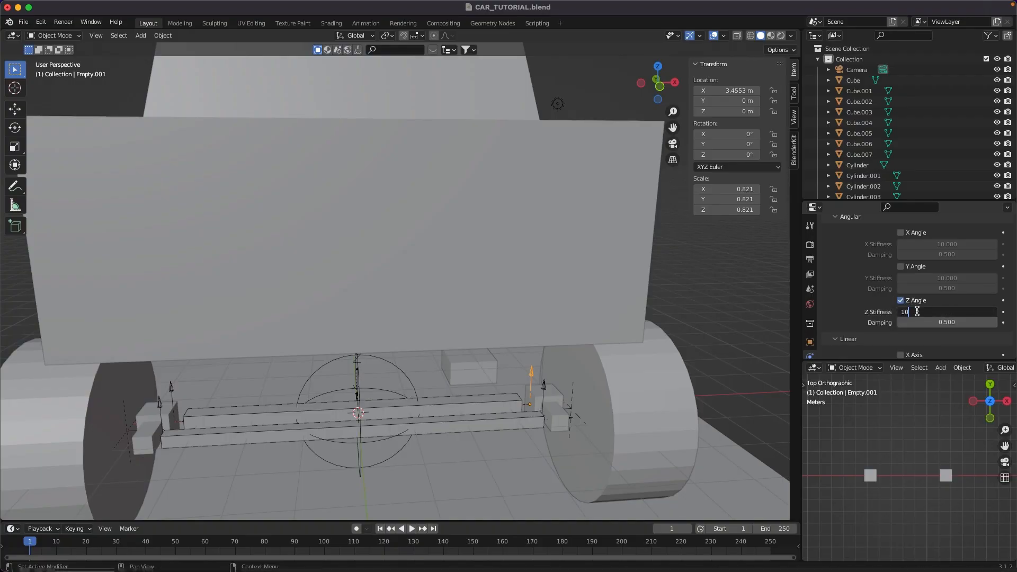
text(00)
key(Return)
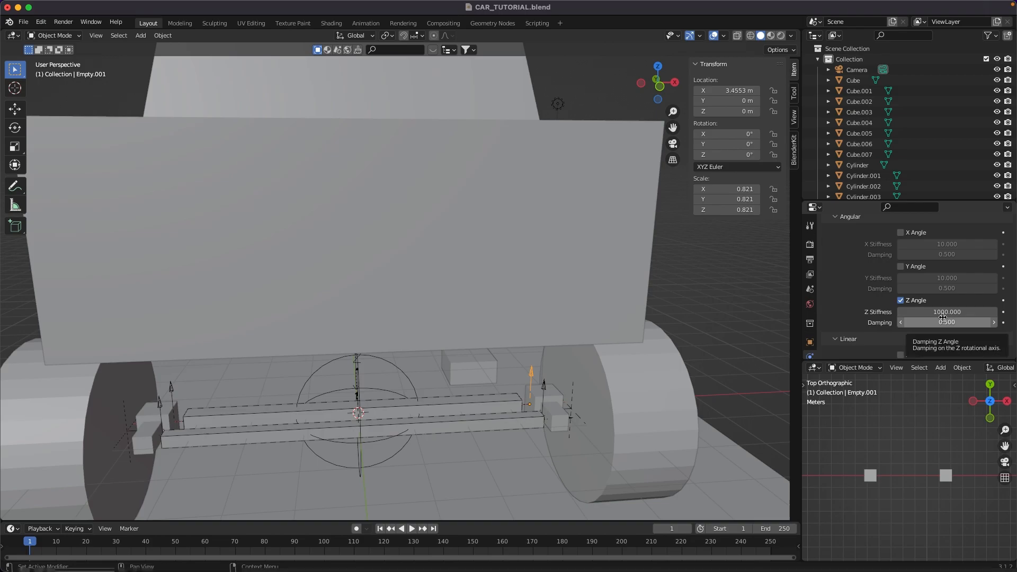
Set the Z Angle spring's damping to 50 and save the file.
click(943, 321)
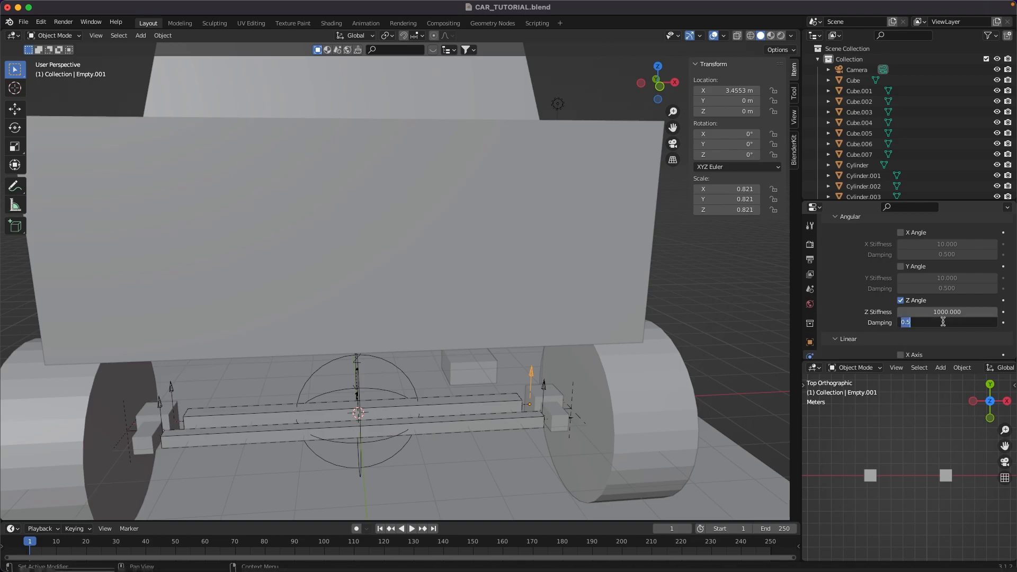
text(50)
key(Return)
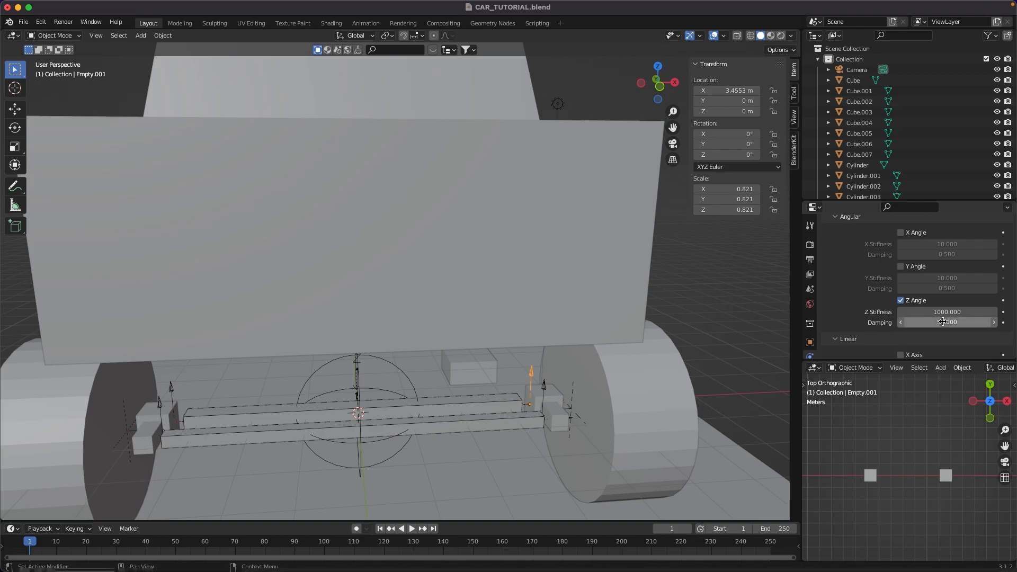
scroll(434, 408, down, 5)
key(super+s)
scroll(435, 424, down, 3)
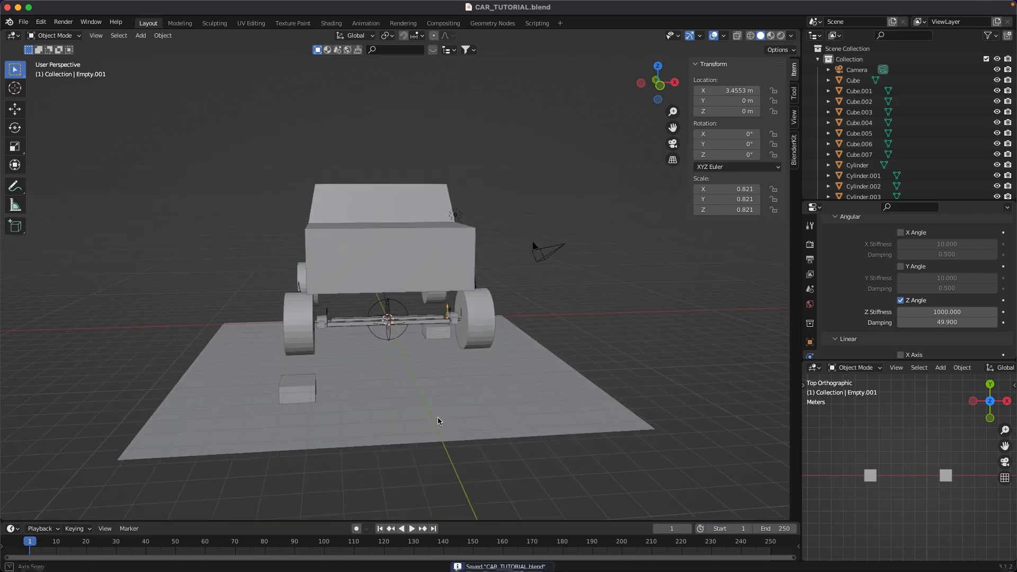
Correct the Z Angle spring's damping on the Empty.001 constraint to exactly 50.
click(951, 323)
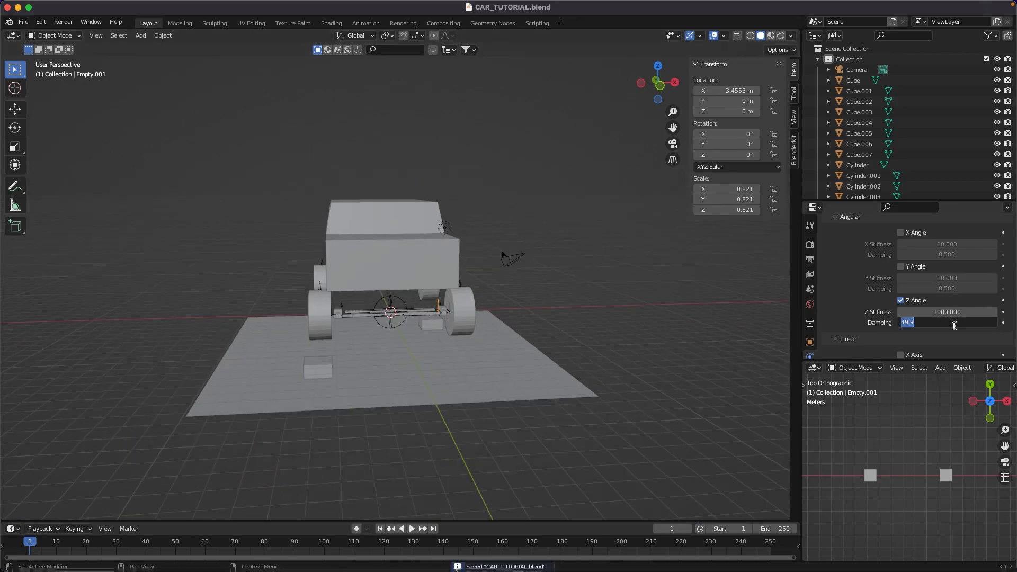
key(Return)
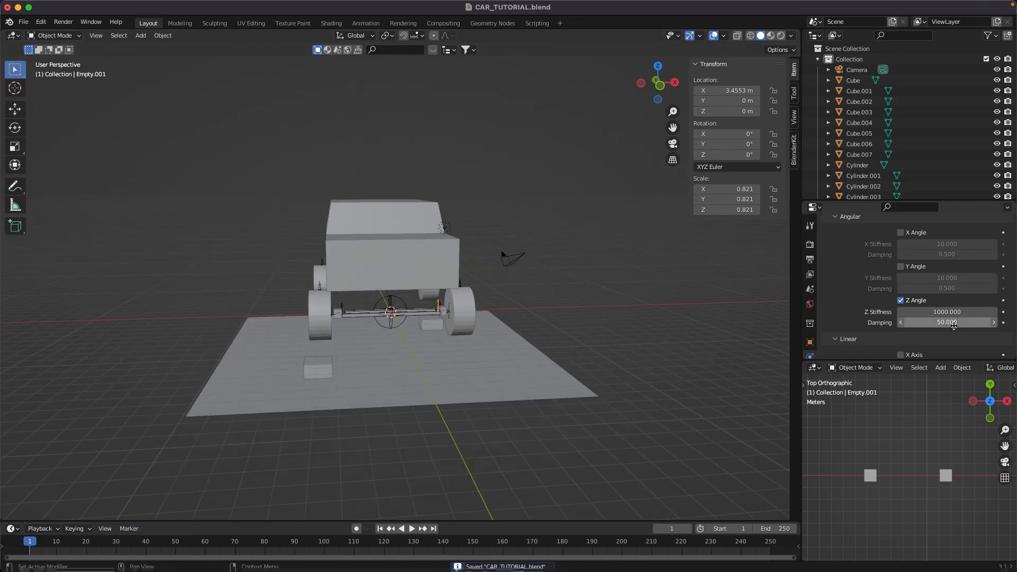
scroll(261, 358, up, 5)
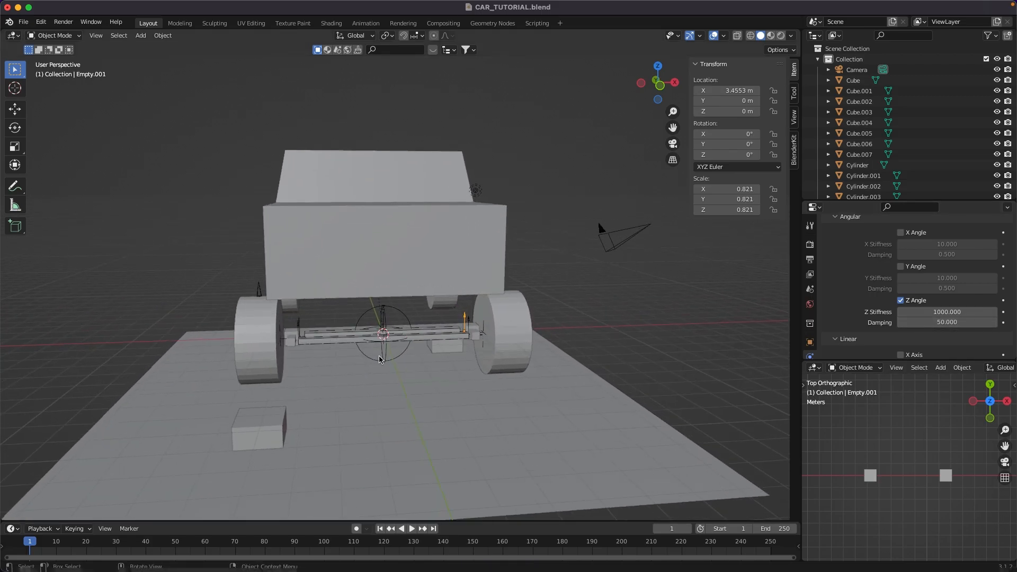
Select the steering cube, play the simulation briefly and return to the first frame.
scroll(379, 379, down, 3)
click(870, 475)
key(space)
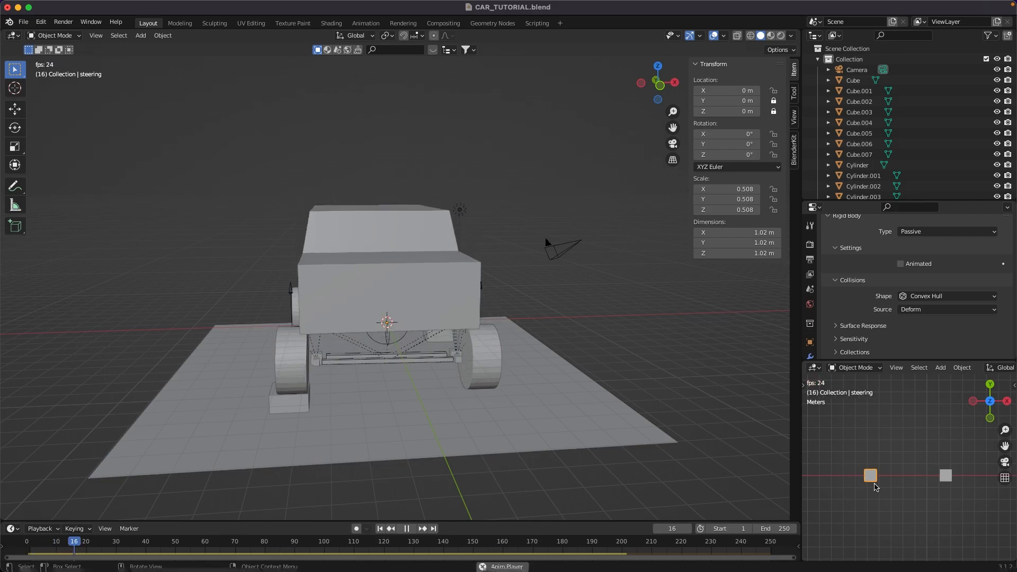
key(Escape)
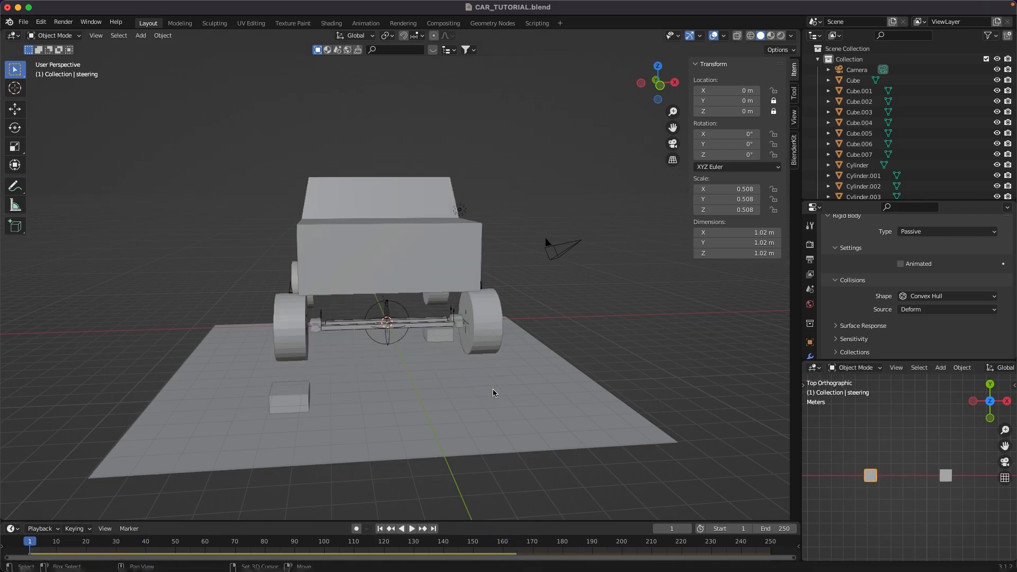
Set the Z Angle spring's damping on the front axle's pivot empty, Empty.001, to 80 and save the file.
scroll(477, 376, up, 6)
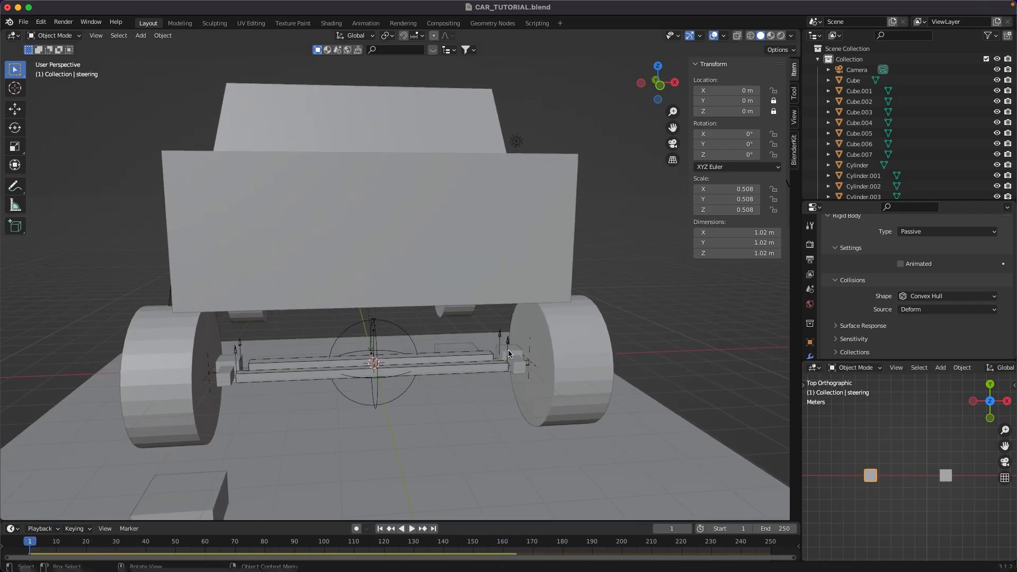
click(509, 343)
scroll(912, 276, down, 5)
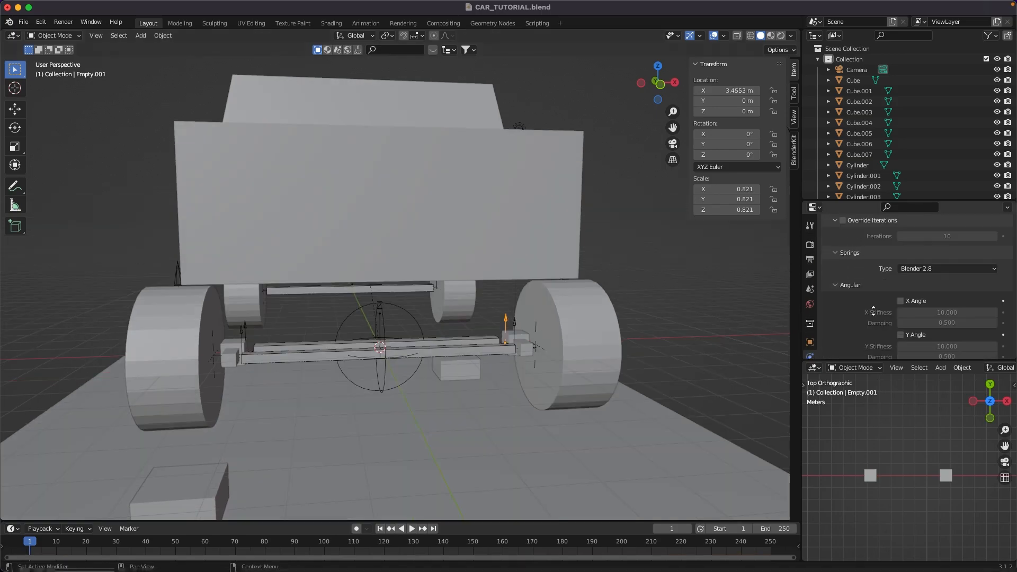
click(935, 302)
text(80)
key(Return)
middle_drag(429, 298, 449, 295)
ctrl+middle_drag(448, 295, 492, 347)
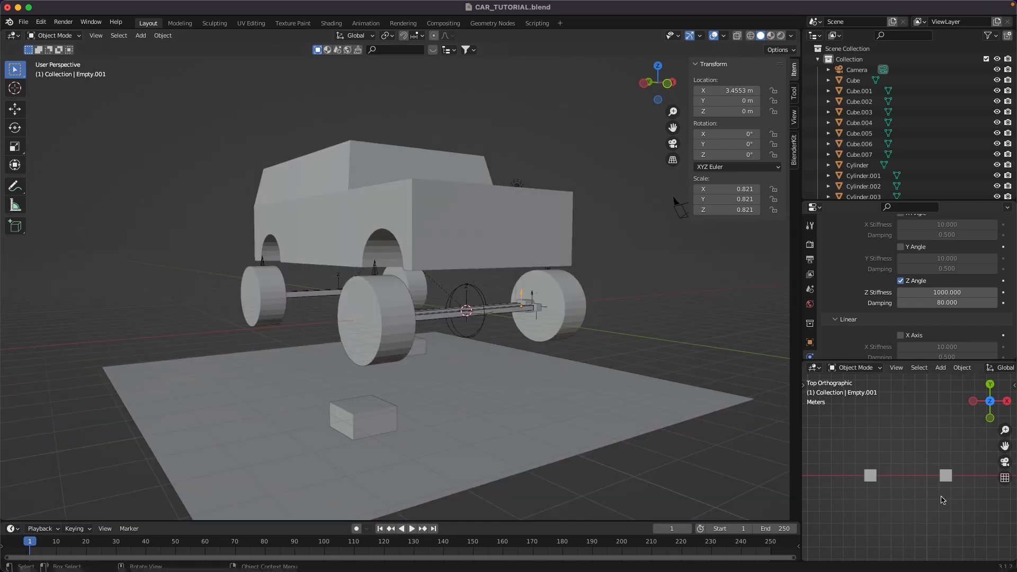
key(super+s)
Play the simulation, test the steering by shifting the steering cube along X, cancel the move and return to the first frame.
key(space)
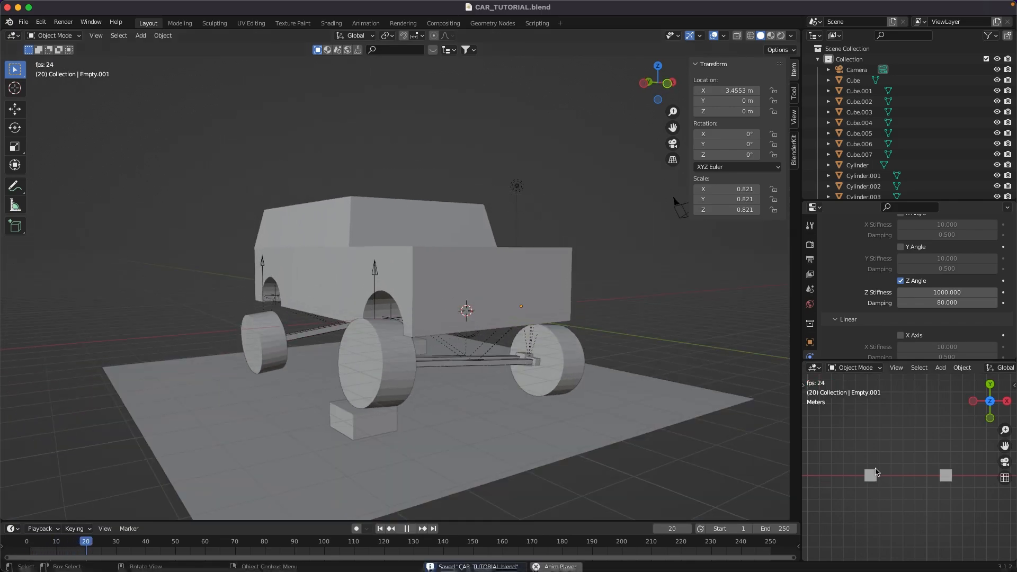
click(870, 475)
key(g)
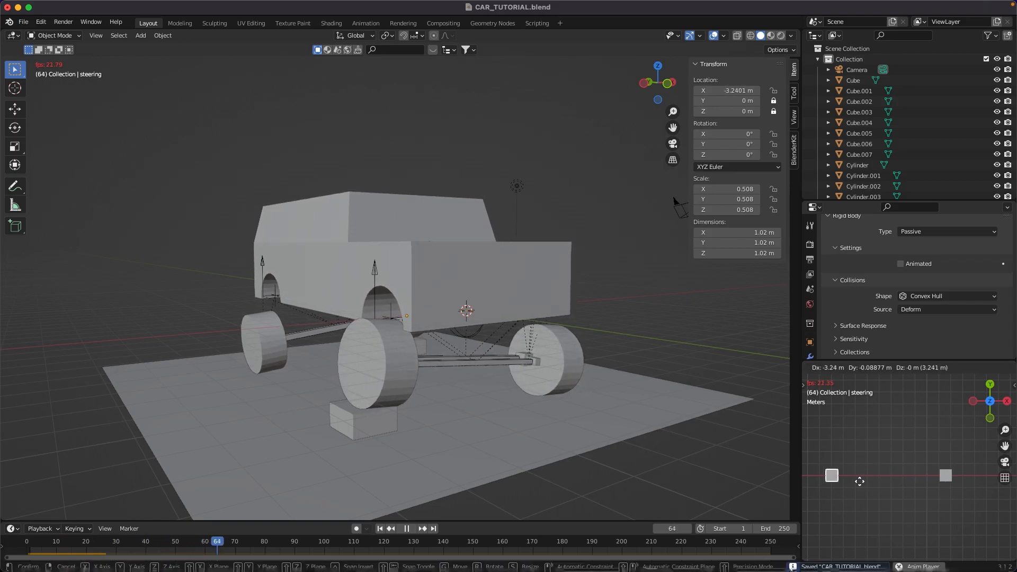
right_click(806, 479)
key(space)
key(shift+Left)
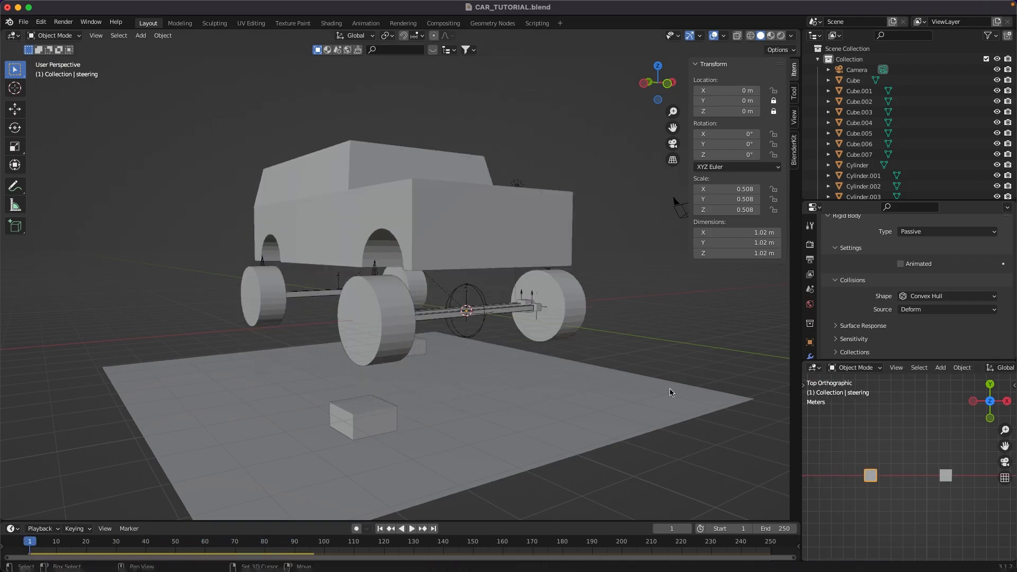
Select both axle spring empties, Empty.004 and Empty.005, and set the Y Angle spring's damping to 80.
scroll(613, 389, down, 3)
middle_drag(477, 366, 435, 350)
scroll(439, 285, up, 6)
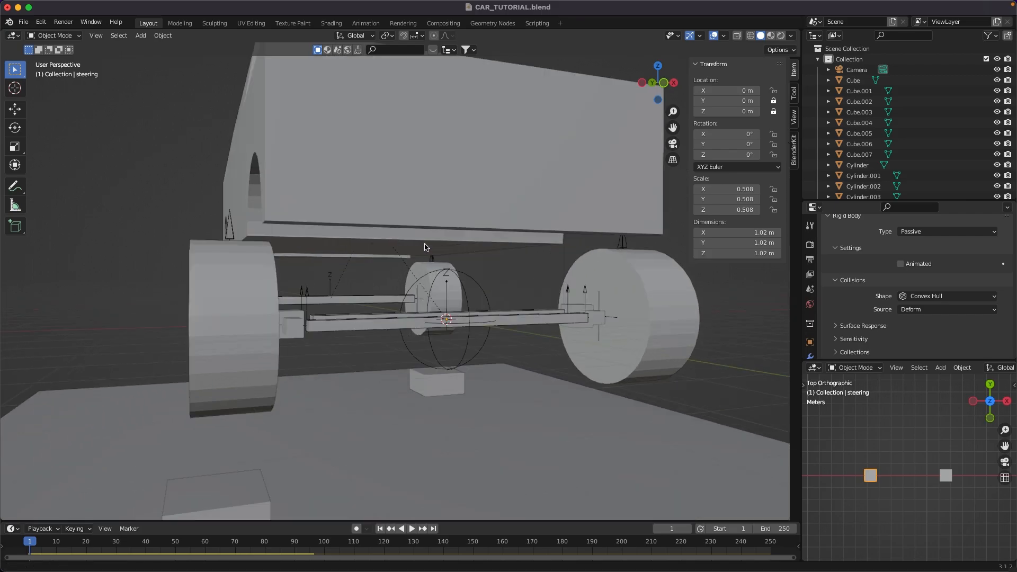
click(439, 285)
scroll(917, 286, down, 5)
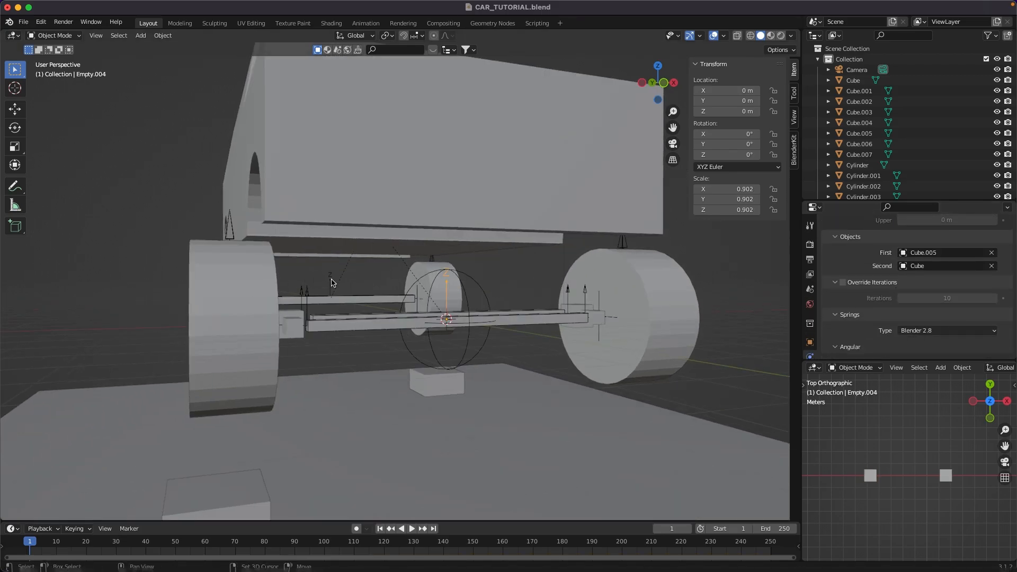
scroll(857, 318, down, 7)
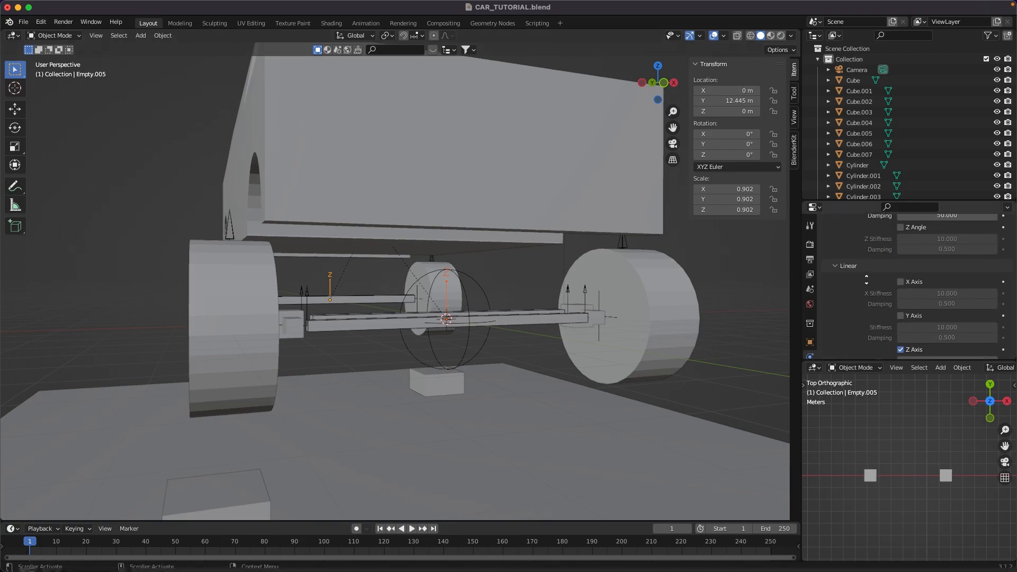
scroll(857, 318, up, 2)
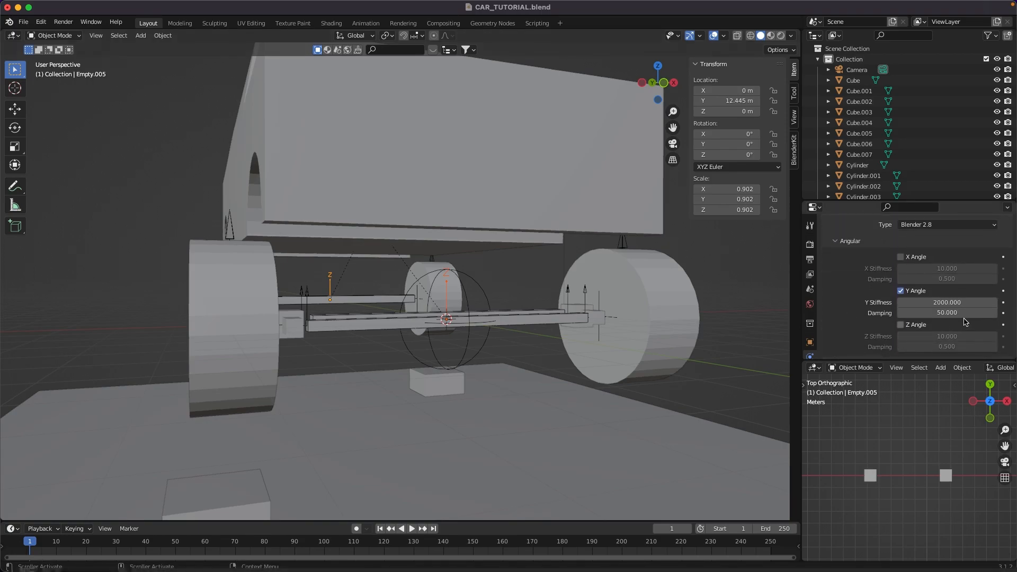
click(942, 313)
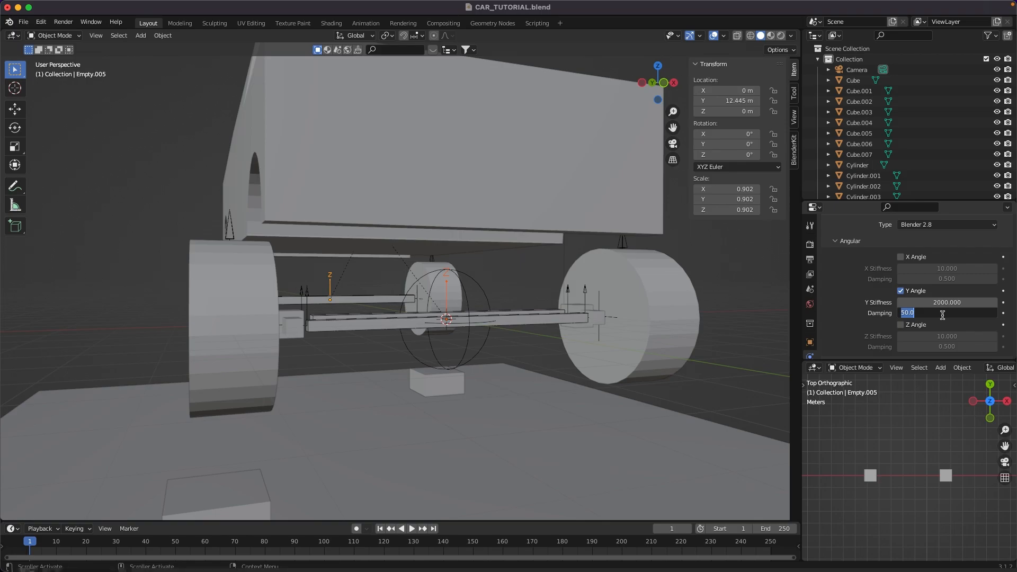
key(Return)
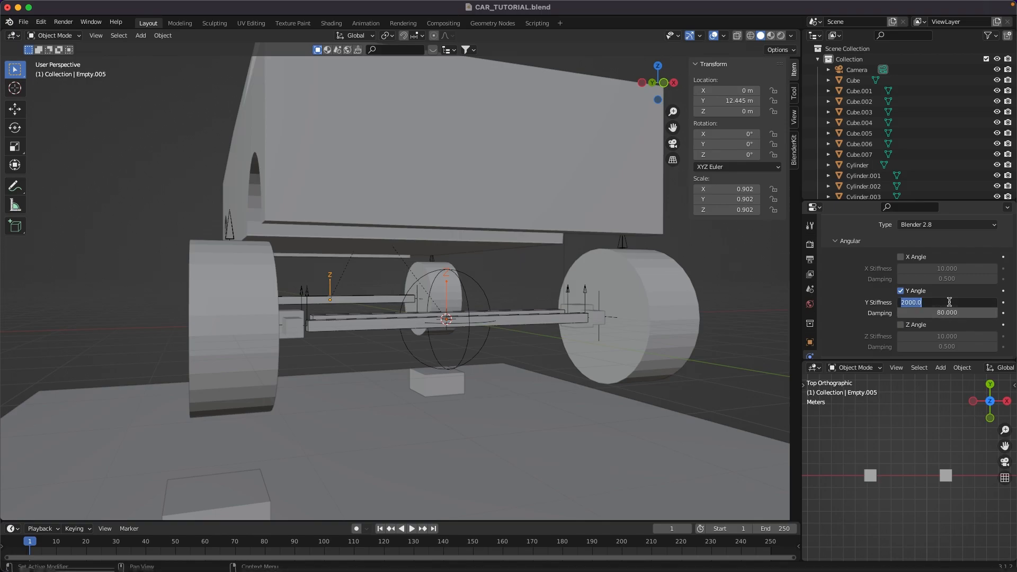
Set the Y Angle spring's stiffness on the axle constraint to 3000 and save the file.
click(949, 302)
text(3000)
key(Return)
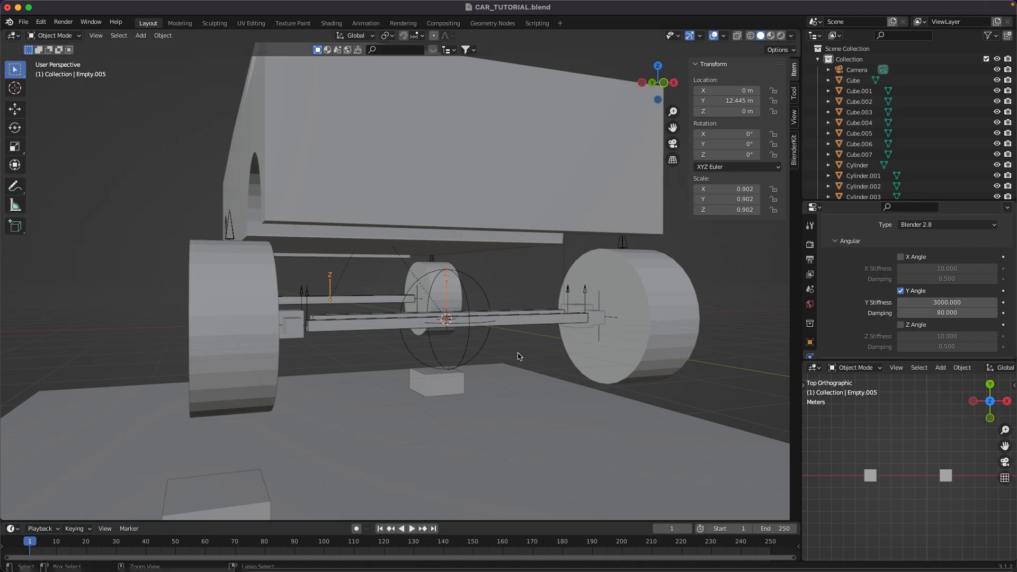
scroll(520, 371, down, 8)
key(ctrl+s)
Test the stiffer axle springs by moving the steering cube during playback, cancel the move and reset to the first frame.
key(space)
click(871, 476)
key(g)
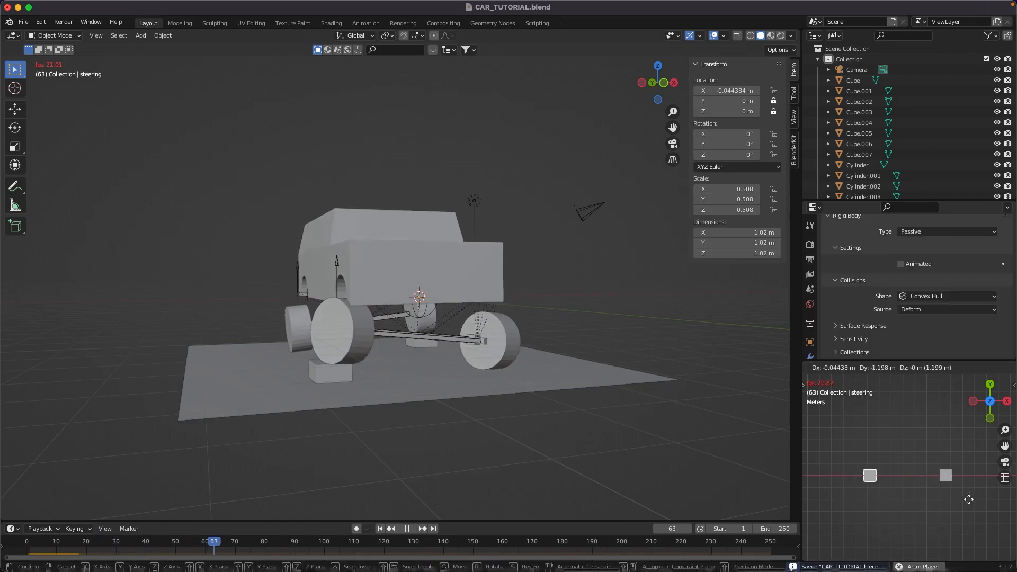
key(Escape)
key(Escape)
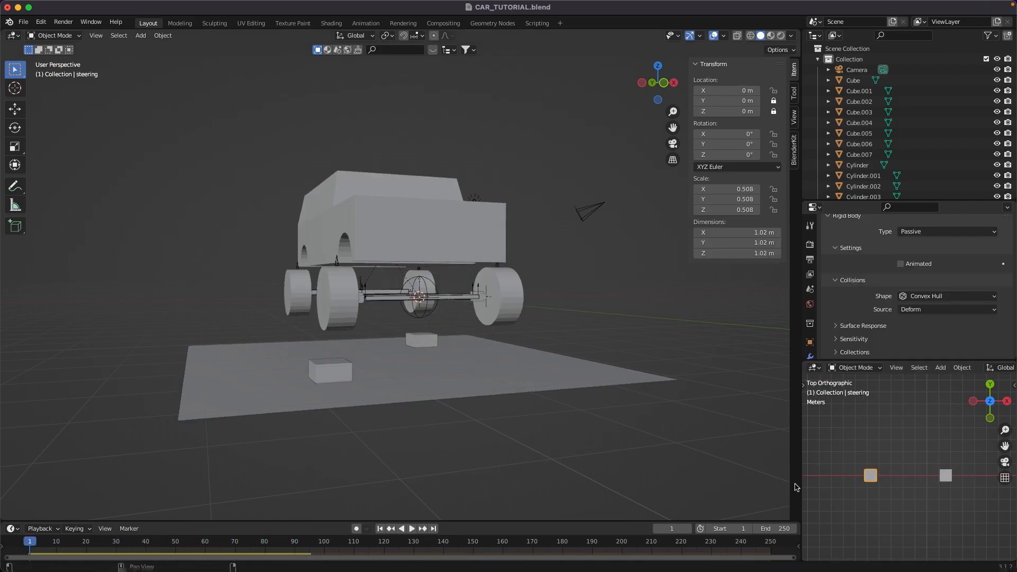
Play the simulation and drive the car by moving the throttle cube along negative Y, cancel the move and return to the first frame.
middle_drag(466, 366, 409, 362)
key(space)
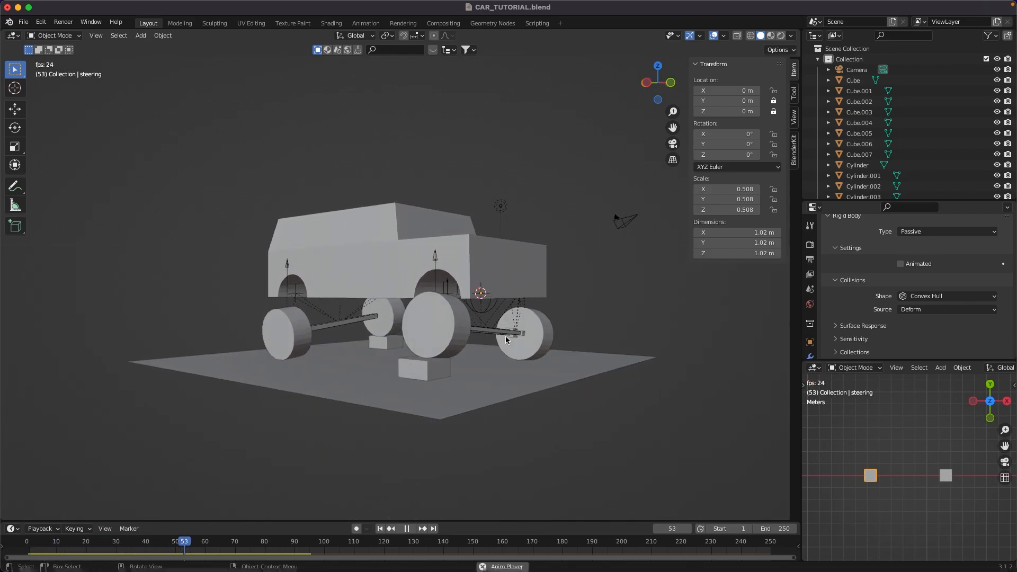
click(946, 476)
key(g)
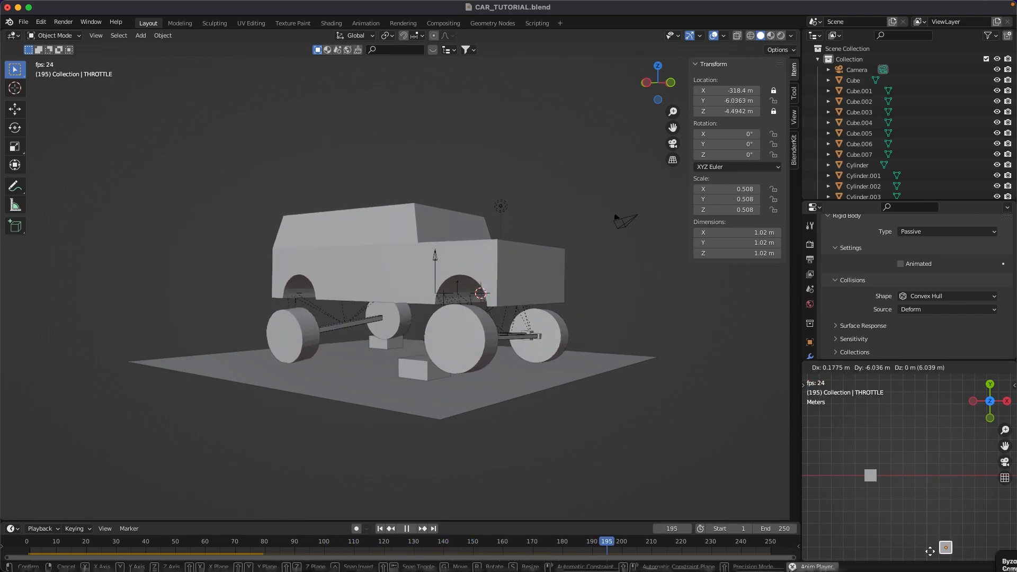
right_click(931, 553)
key(space)
key(shift+Left)
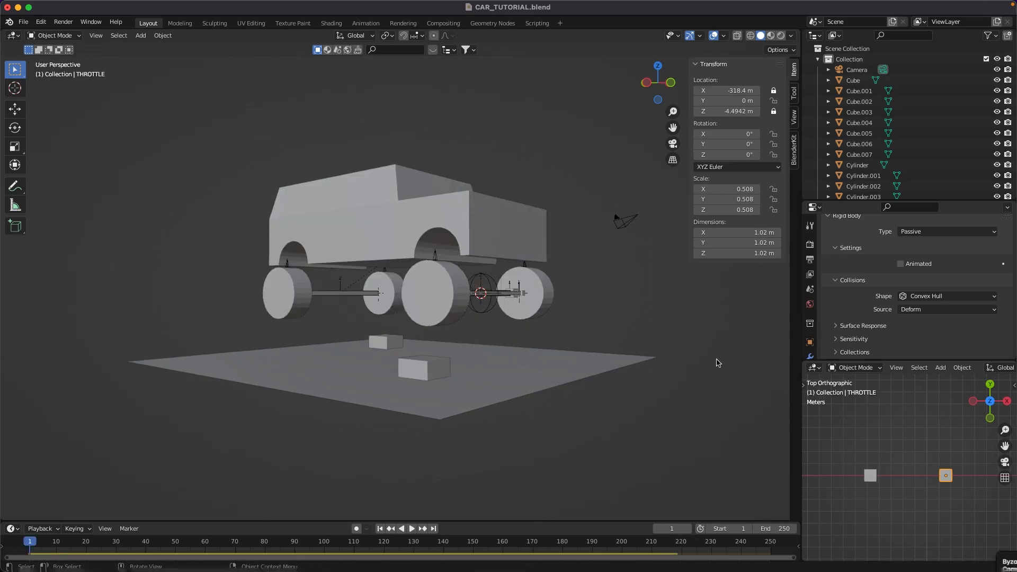
Set the rigid body surface friction to 1 on both front wheels and the rear wheel Cylinder.002.
click(465, 304)
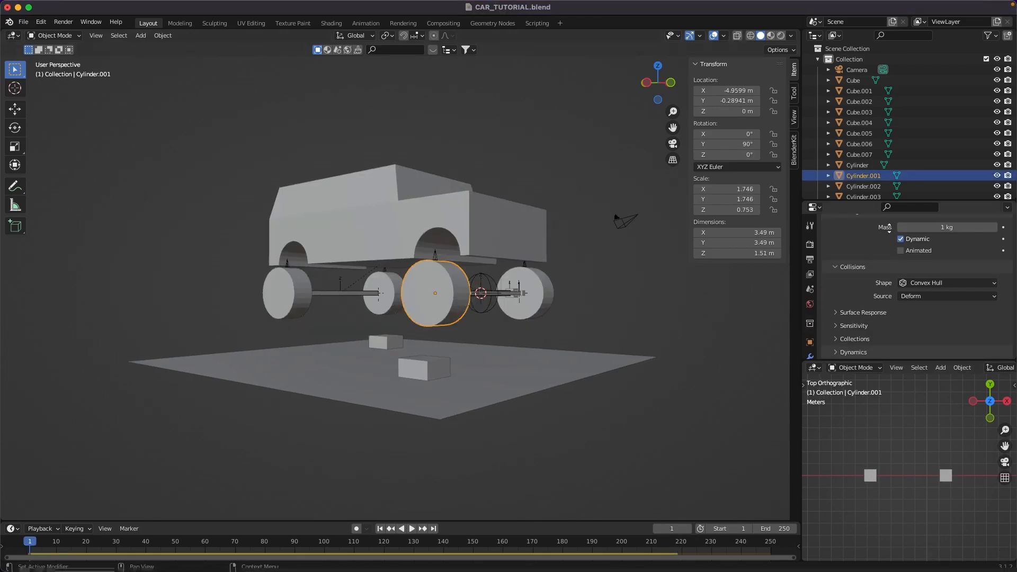
click(869, 314)
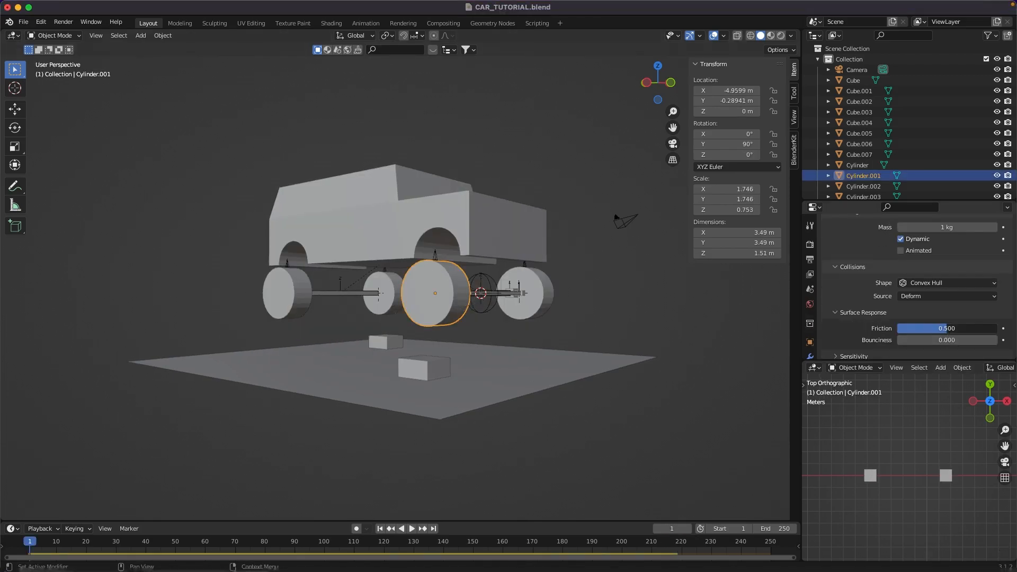
click(528, 312)
drag(947, 329, 997, 328)
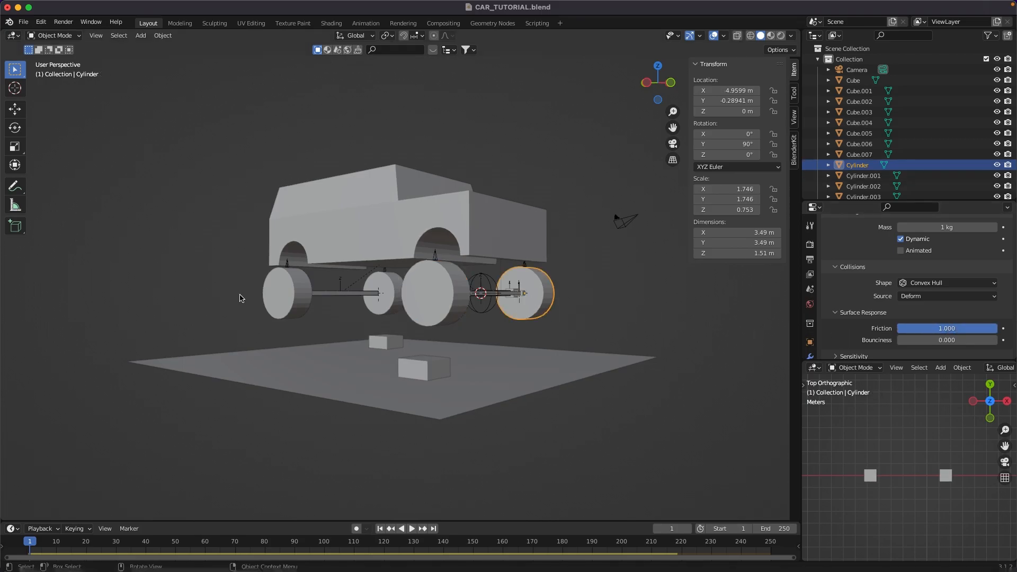
click(393, 315)
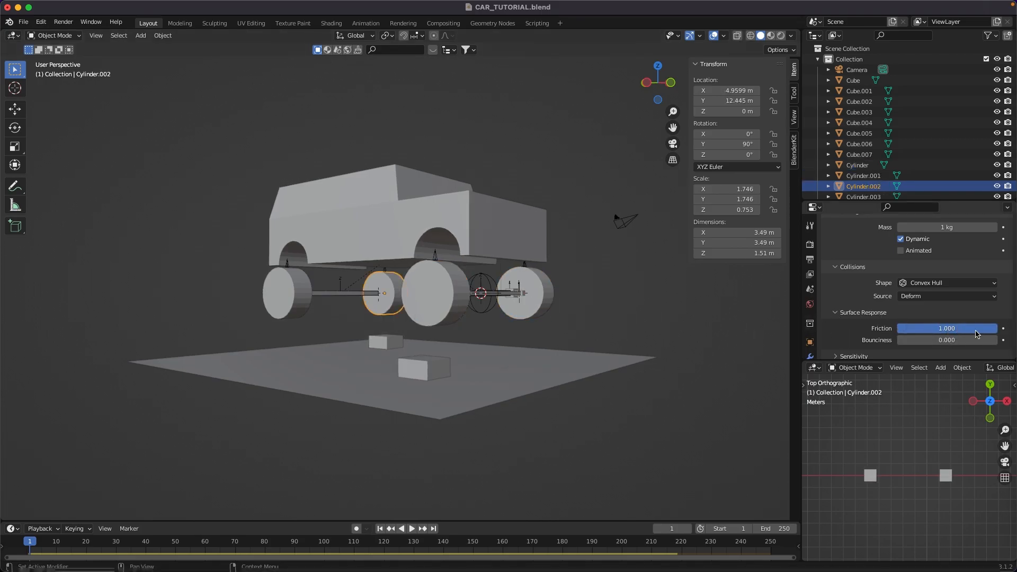
Set the rigid body friction of the rear wheel Cylinder.003 to 0.8.
click(300, 311)
click(989, 328)
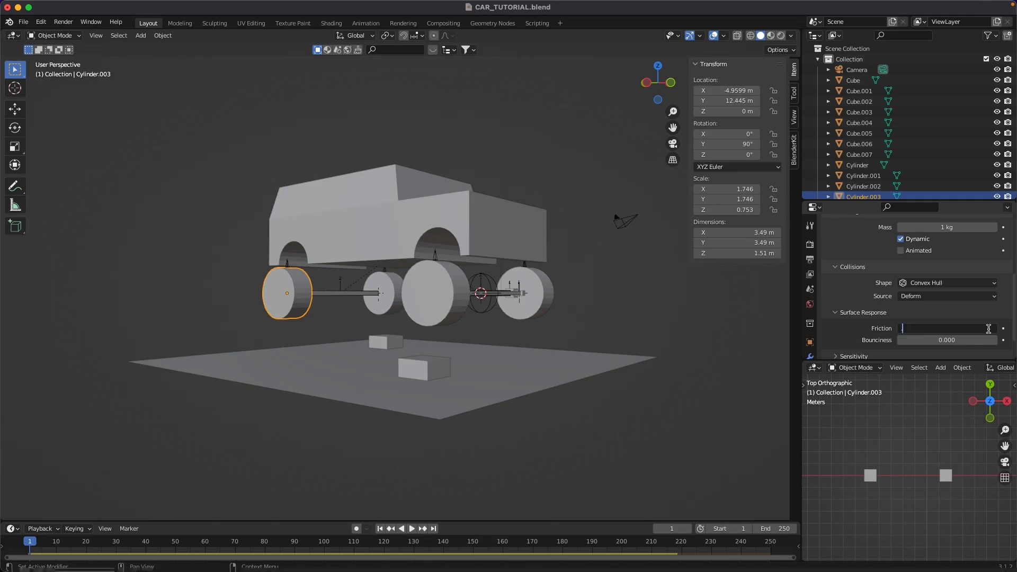
text(.8)
key(Return)
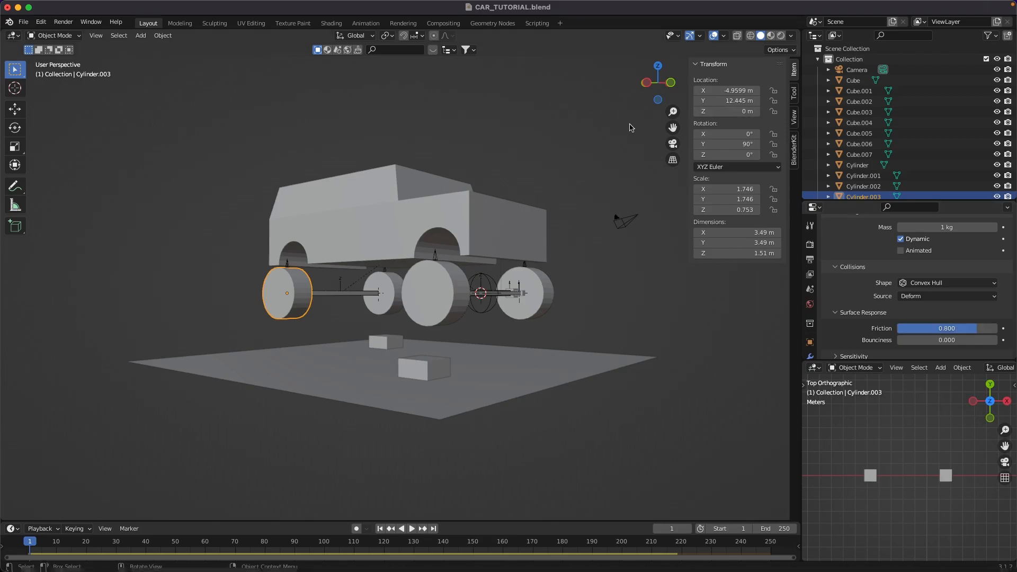
Set the rigid body friction of the other three wheels together to 0.8 and save the file.
click(440, 295)
shift+click(546, 292)
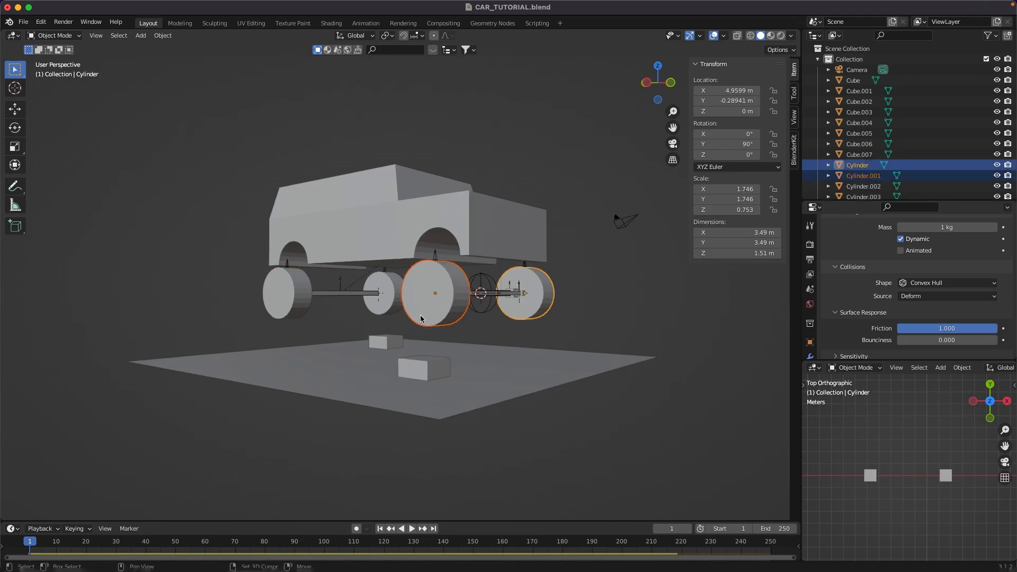
shift+click(386, 303)
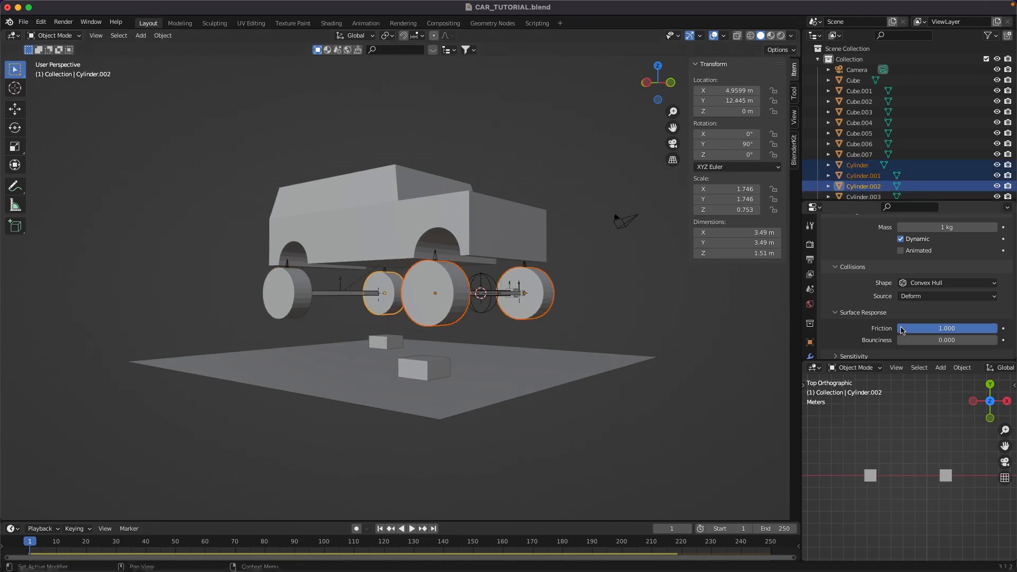
double_click(976, 328)
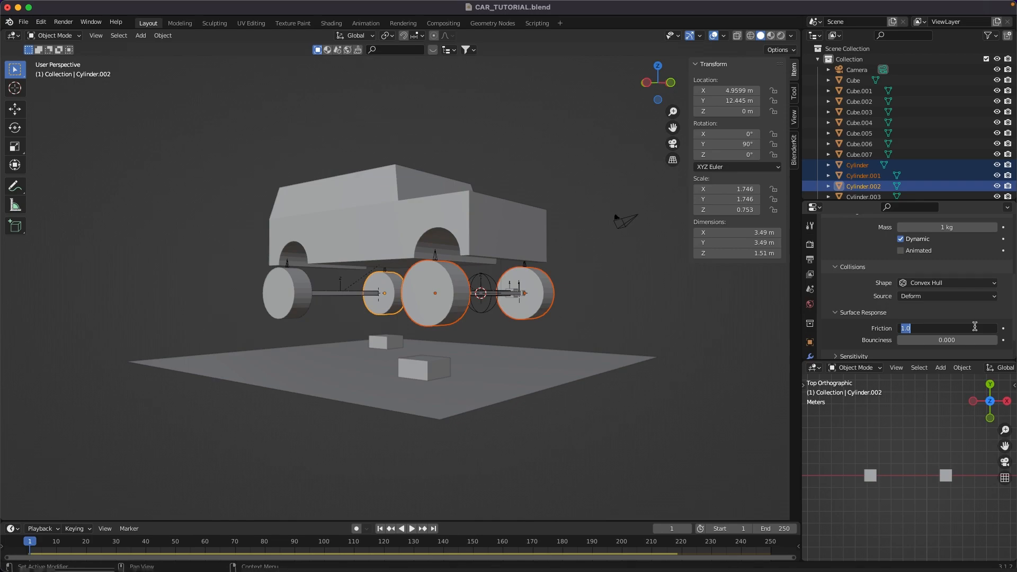
text(.8)
key(Return)
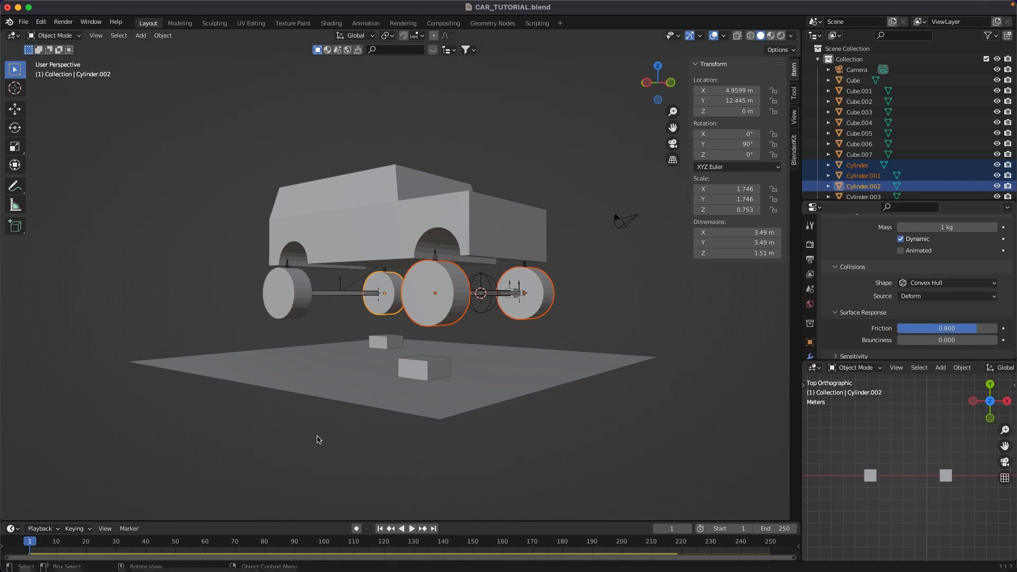
click(571, 318)
key(super+s)
Play the simulation and move the throttle cube along Y to drive the car.
key(space)
click(948, 474)
key(g)
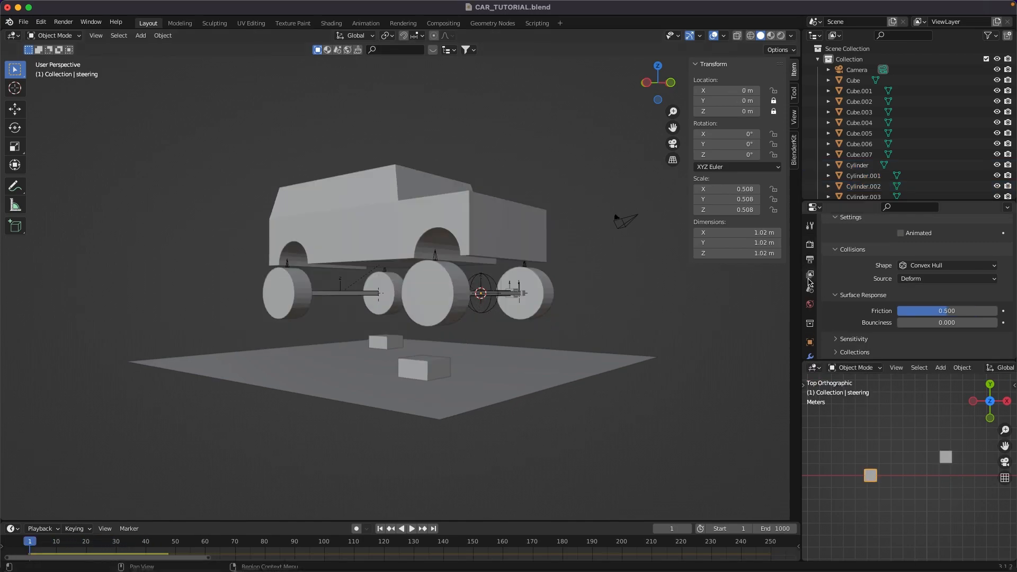
Set the rigid body world's cache end frame to 1000 in the scene settings.
click(810, 289)
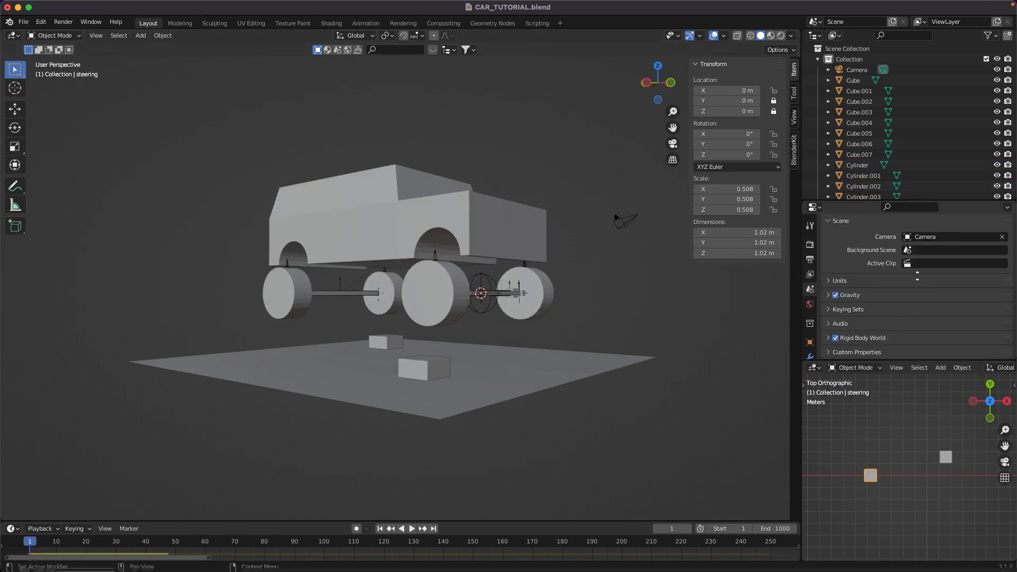
click(870, 339)
scroll(904, 289, down, 5)
click(847, 325)
scroll(901, 308, down, 3)
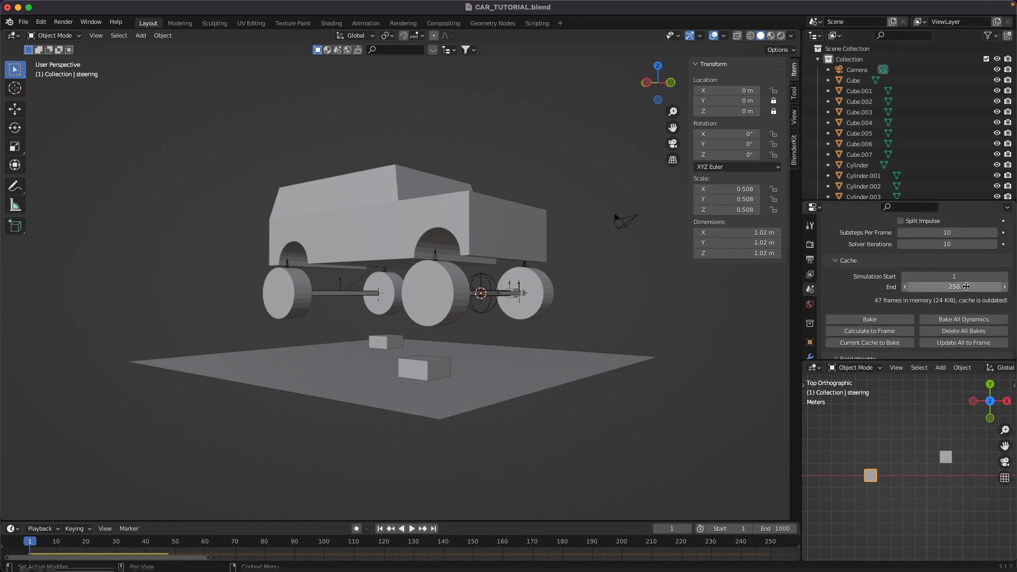
click(967, 287)
text(1000)
key(Return)
Stretch the ground plane along Y and spread more obstacle cubes across it to form a long test track.
key(ctrl+KP_3)
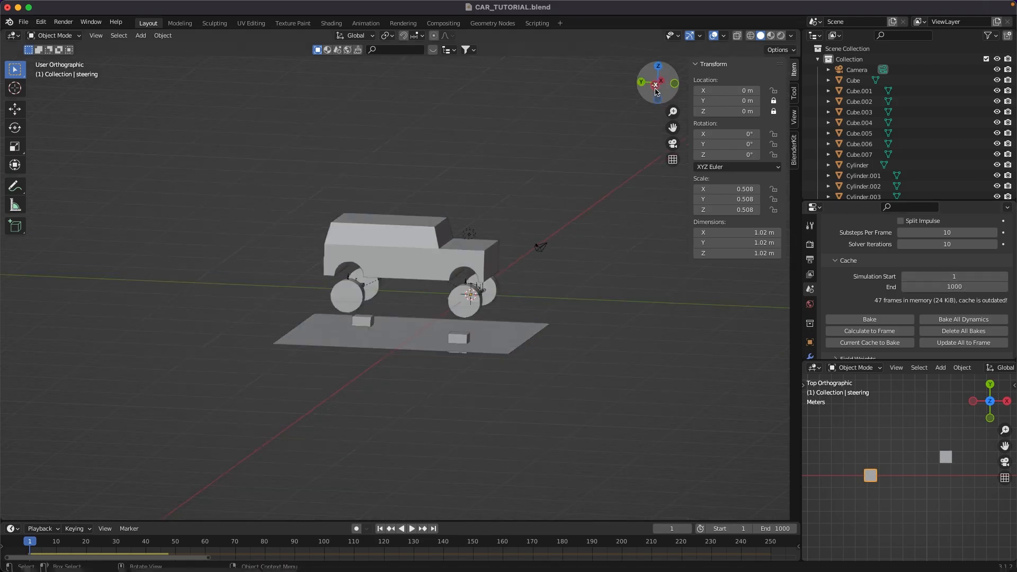
middle_drag(501, 237, 456, 333)
click(419, 378)
middle_drag(419, 377, 318, 316)
click(538, 333)
middle_drag(538, 333, 608, 456)
key(s)
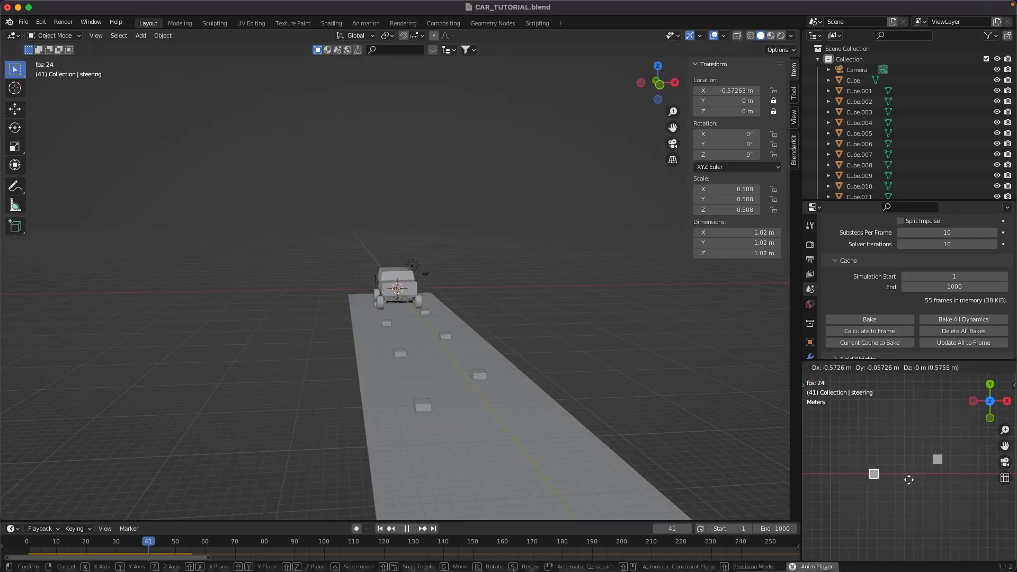
While the simulation plays, nudge the steering cube along X and raise the throttle cube to about 2.93 m on Y.
right_click(909, 483)
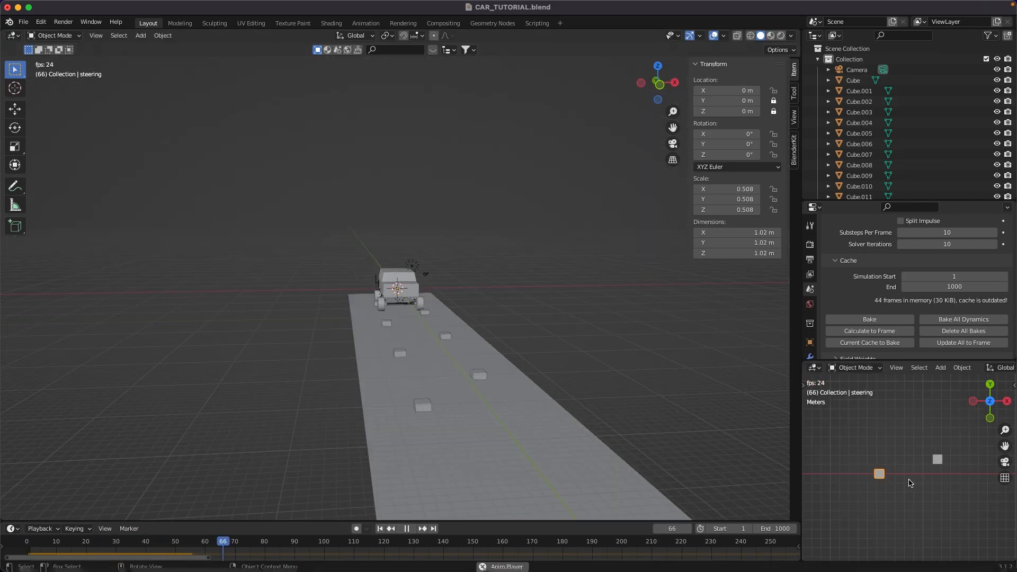
key(g)
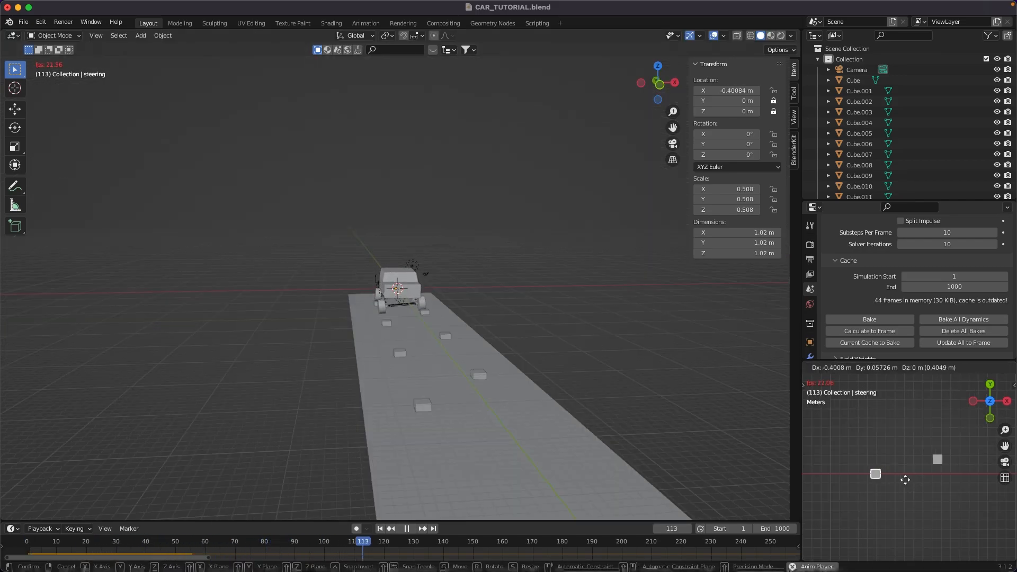
right_click(902, 481)
click(940, 459)
key(g)
click(940, 443)
Swing the steering cube both ways along X during playback to test the steering over the obstacles, then stop the simulation.
click(879, 474)
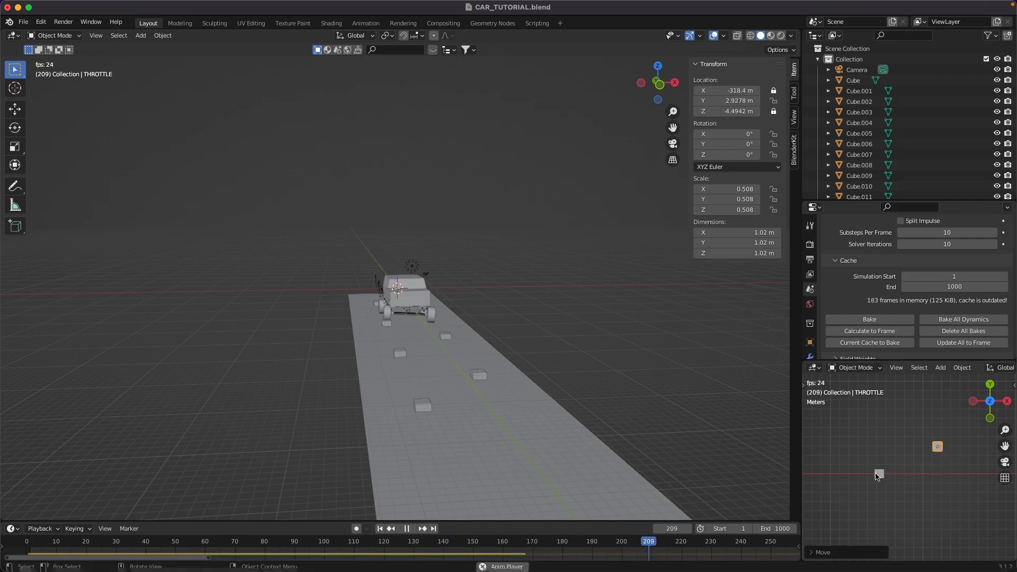
key(g)
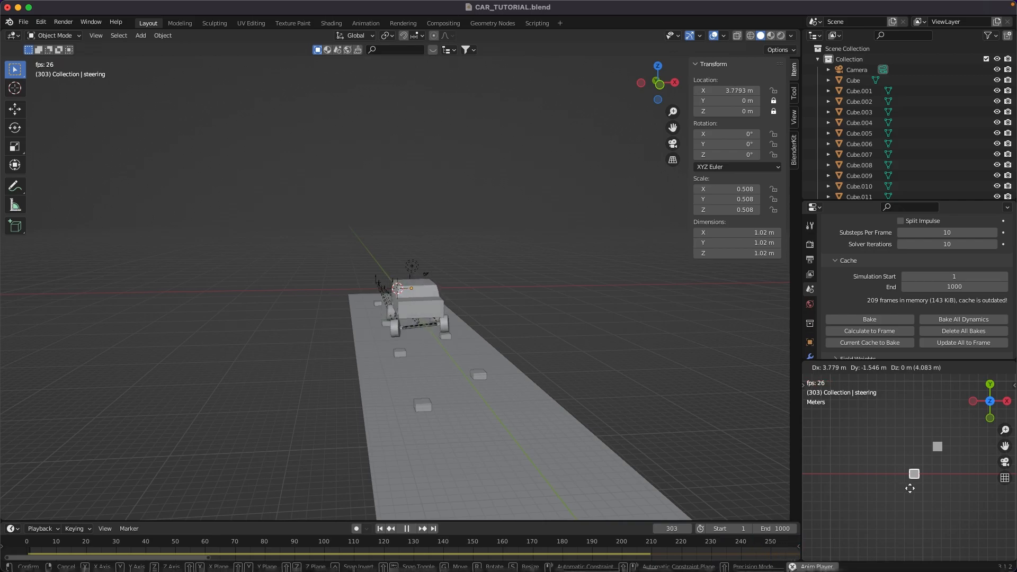
right_click(911, 490)
key(g)
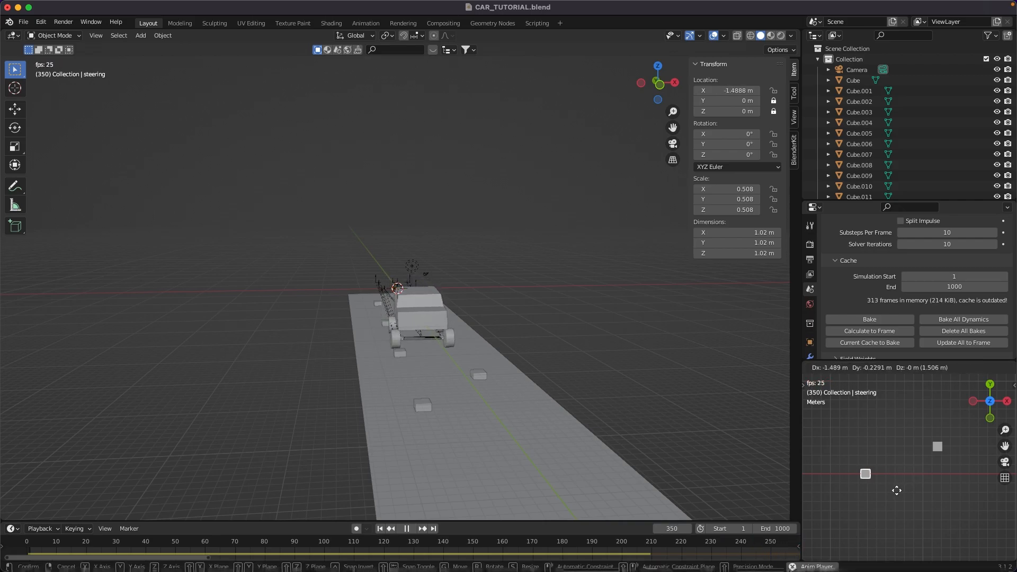
right_click(893, 491)
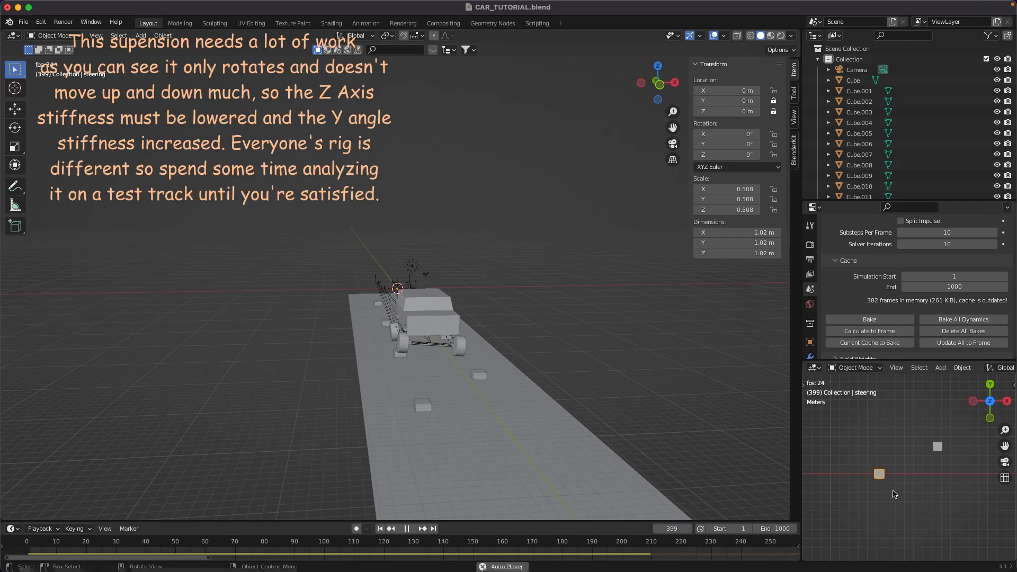
key(space)
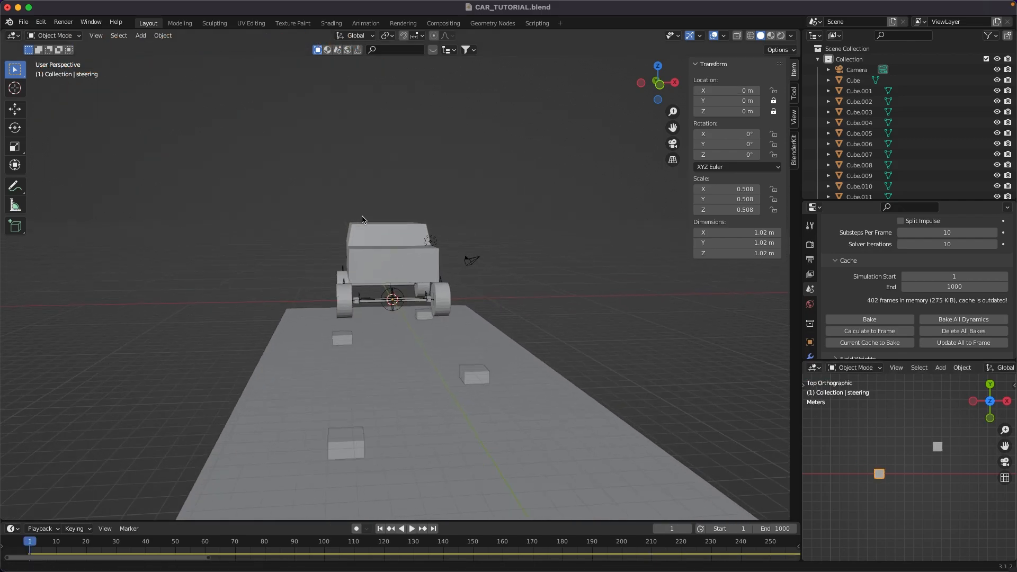
Replay the simulation along the track, return to frame 1 and examine the car's suspension from the side and rear.
right_click(957, 480)
key(space)
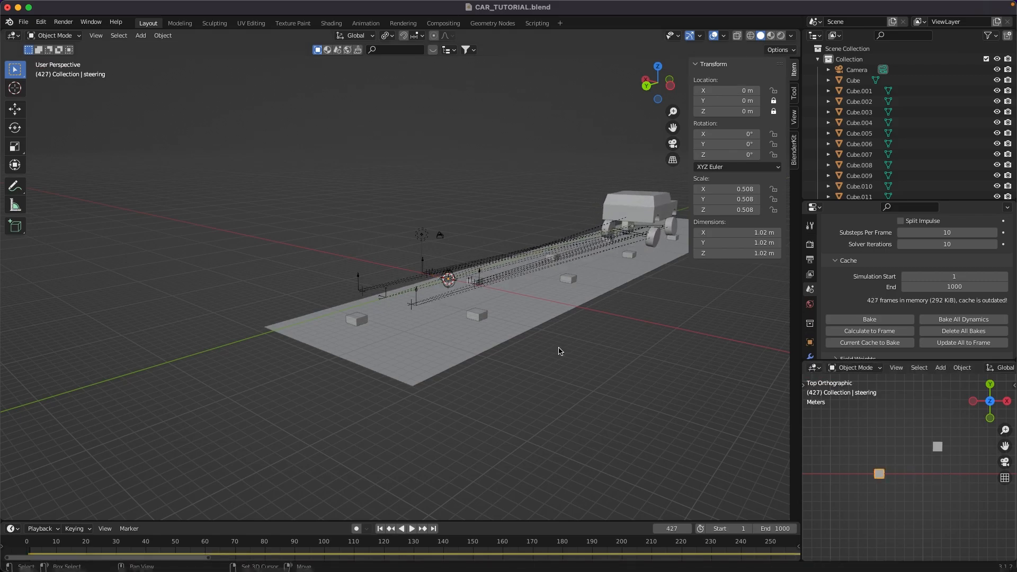
key(shift+Left)
middle_drag(562, 348, 401, 329)
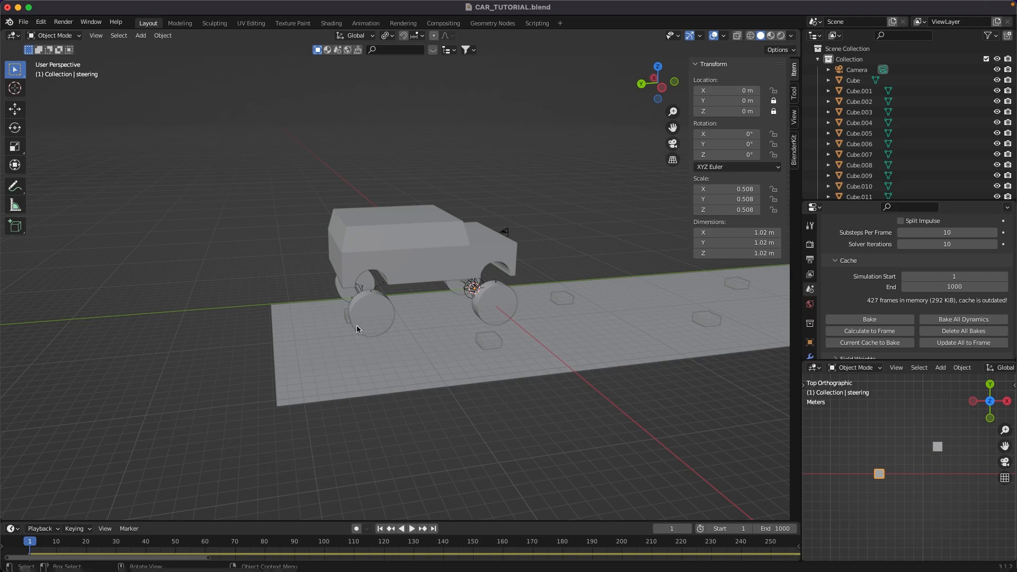
middle_drag(242, 263, 401, 261)
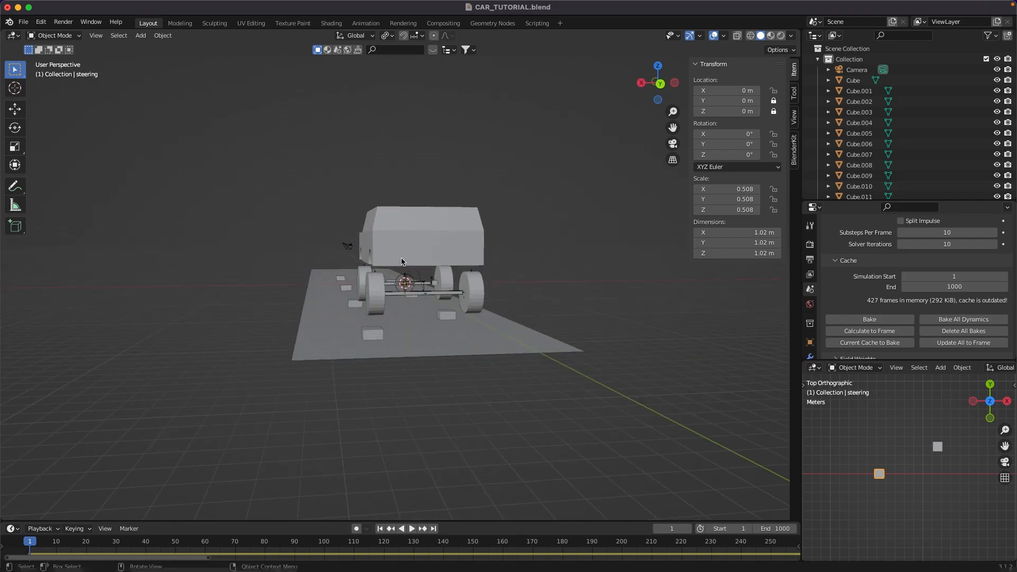
Close the CAR_TUTORIAL.blend window and quit the program.
click(7, 7)
click(609, 317)
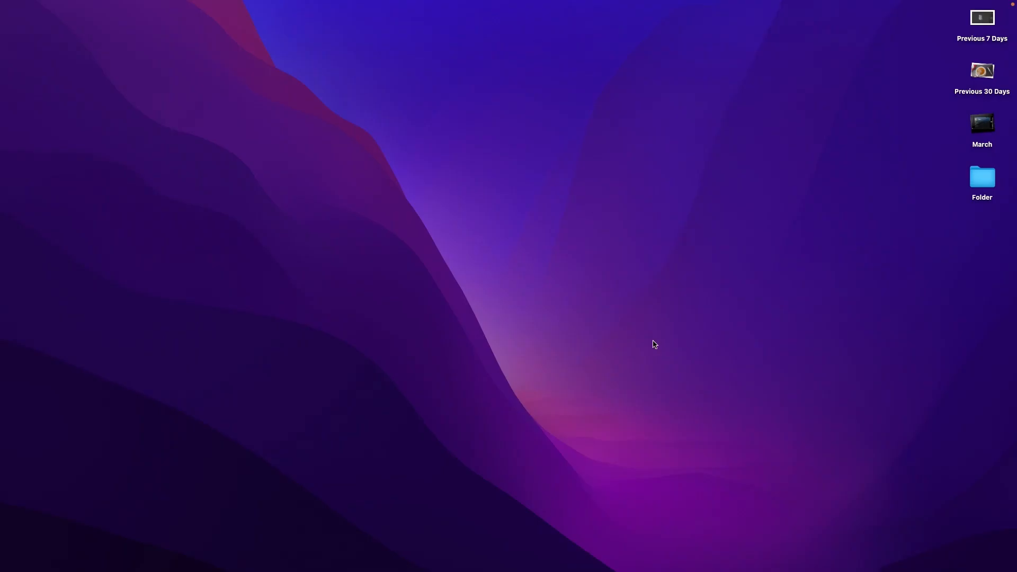